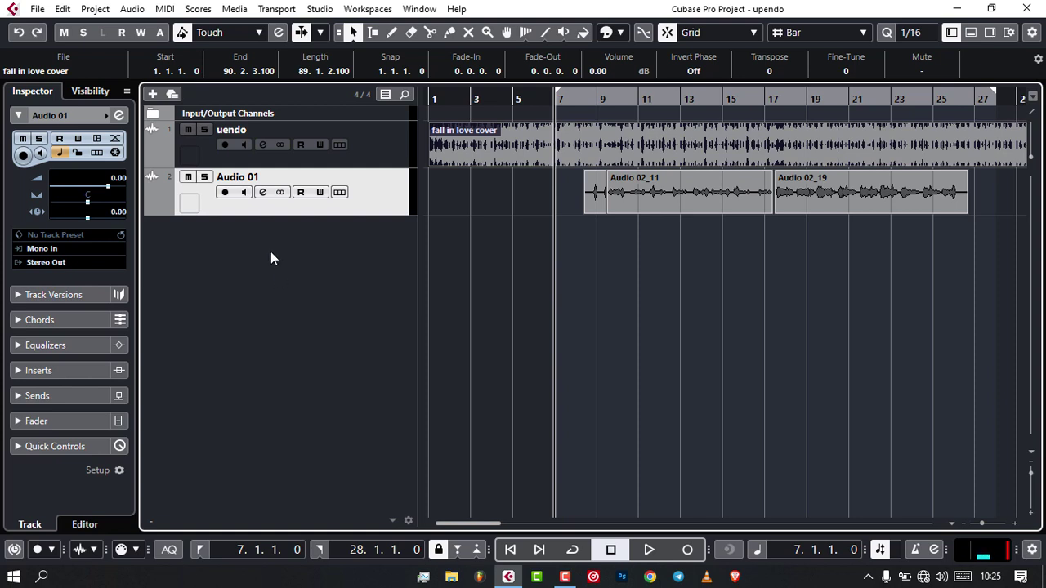
Solo the Audio 01 track and play it back from bar 10
click(205, 176)
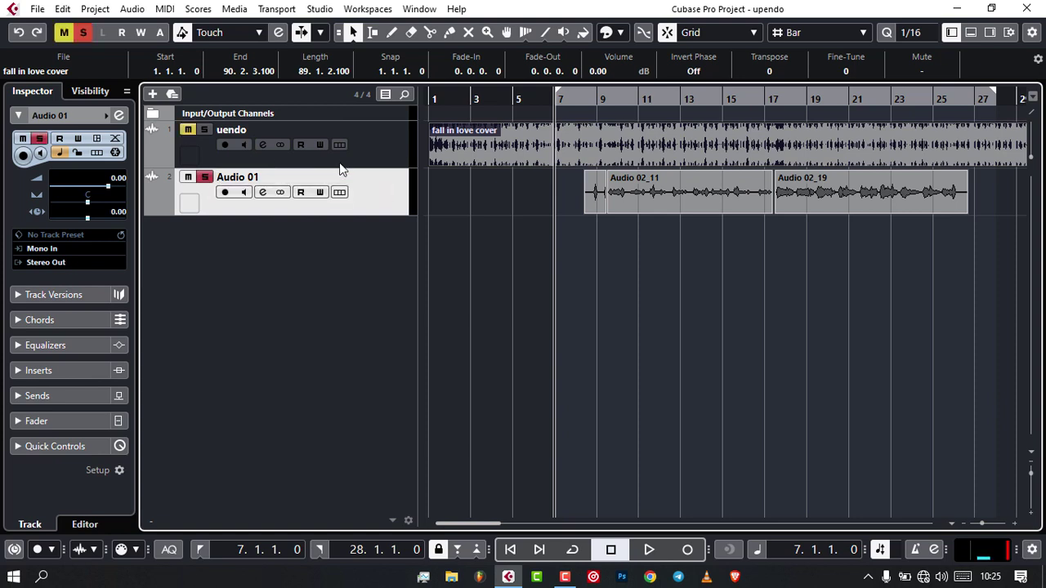
click(618, 106)
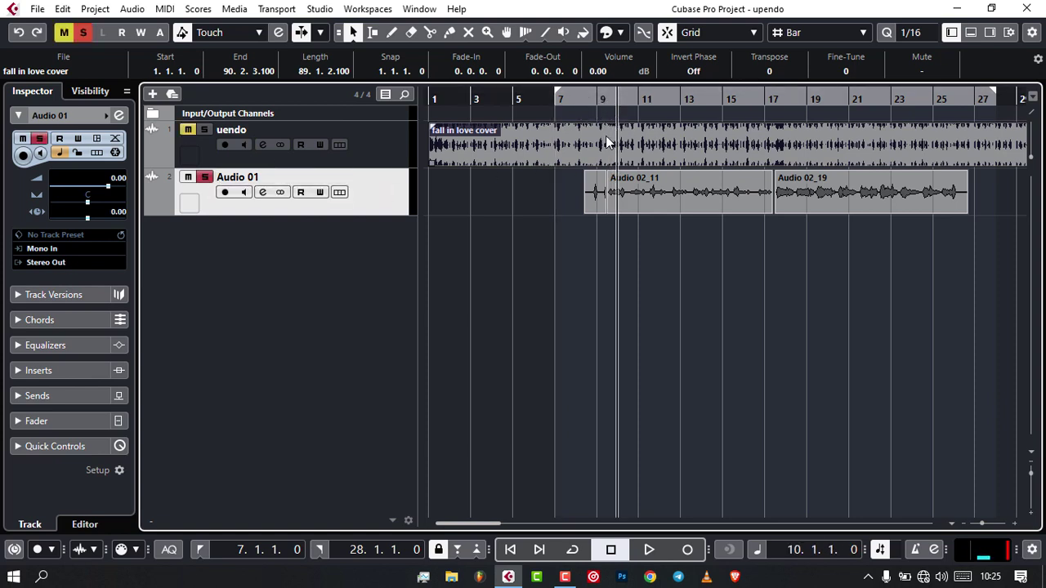
key(space)
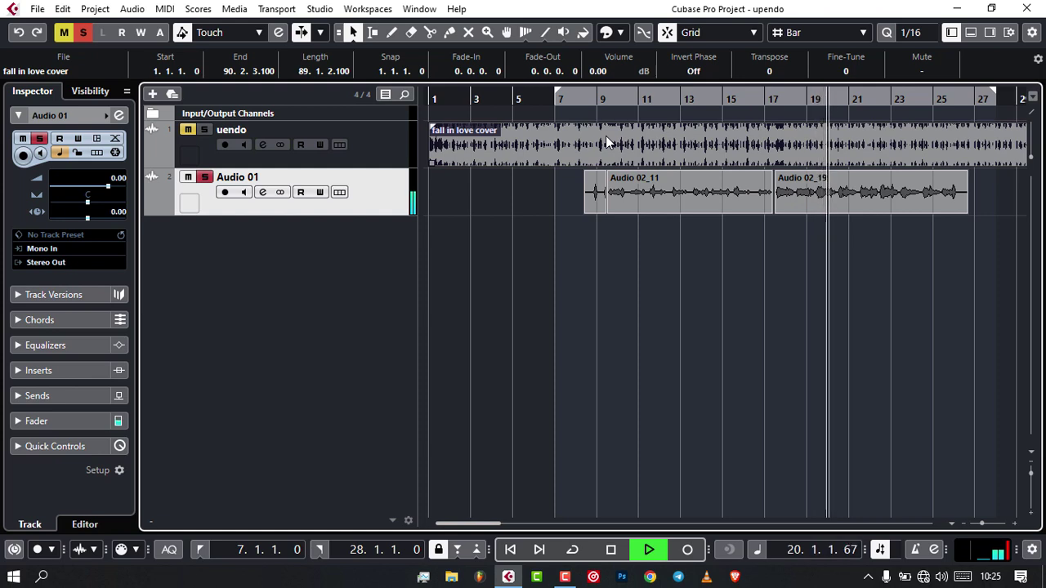
key(space)
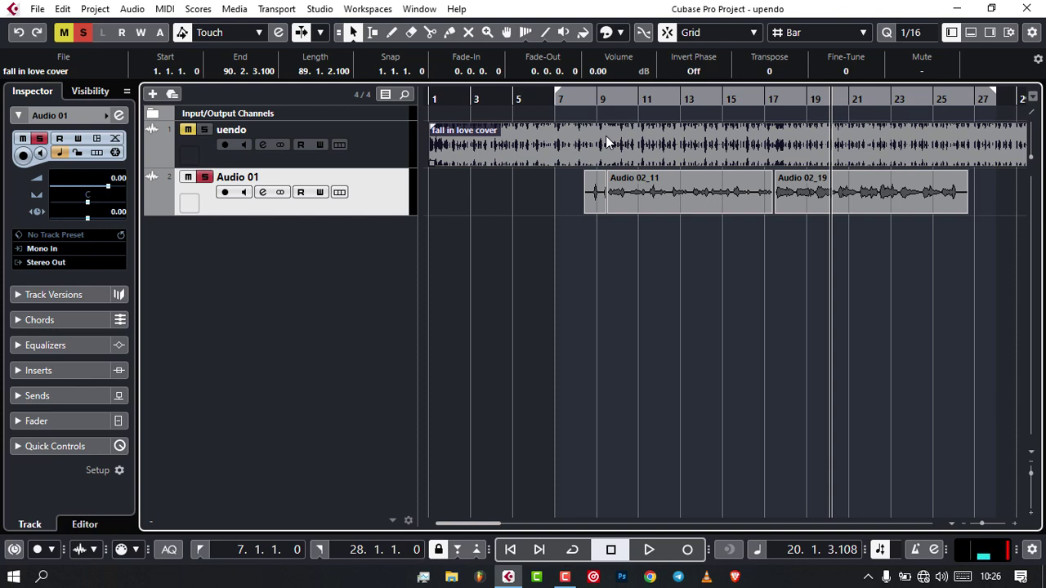
Raise the event volume of the three vocal clips on the Audio 01 track, the short first clip to about 15 dB
click(654, 169)
drag(689, 174, 689, 101)
click(865, 181)
drag(871, 174, 872, 139)
drag(597, 175, 597, 164)
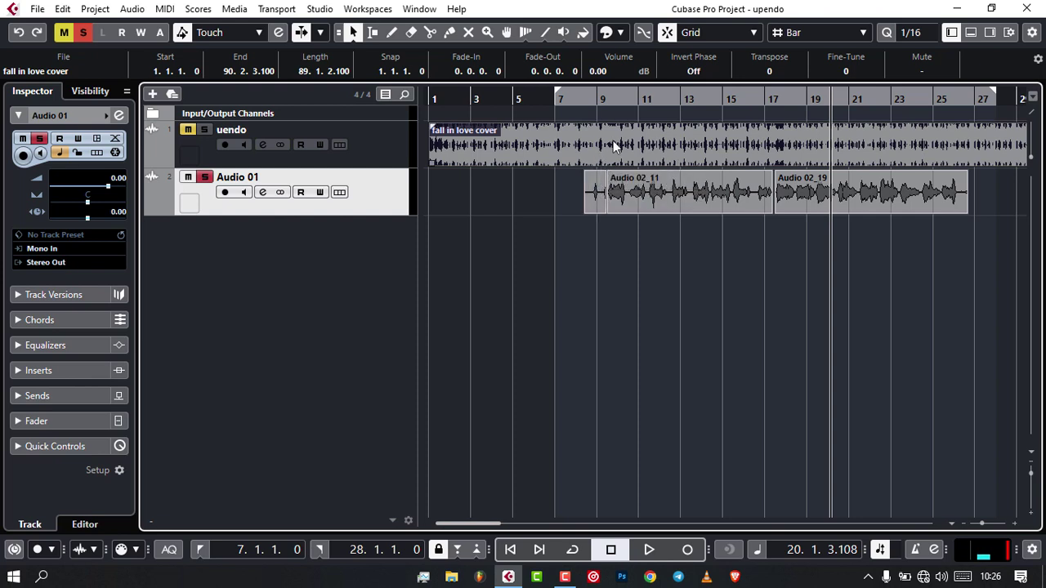
Play the louder vocal clips on the soloed Audio 01 track from bar 8 to listen for background noise
click(580, 99)
key(space)
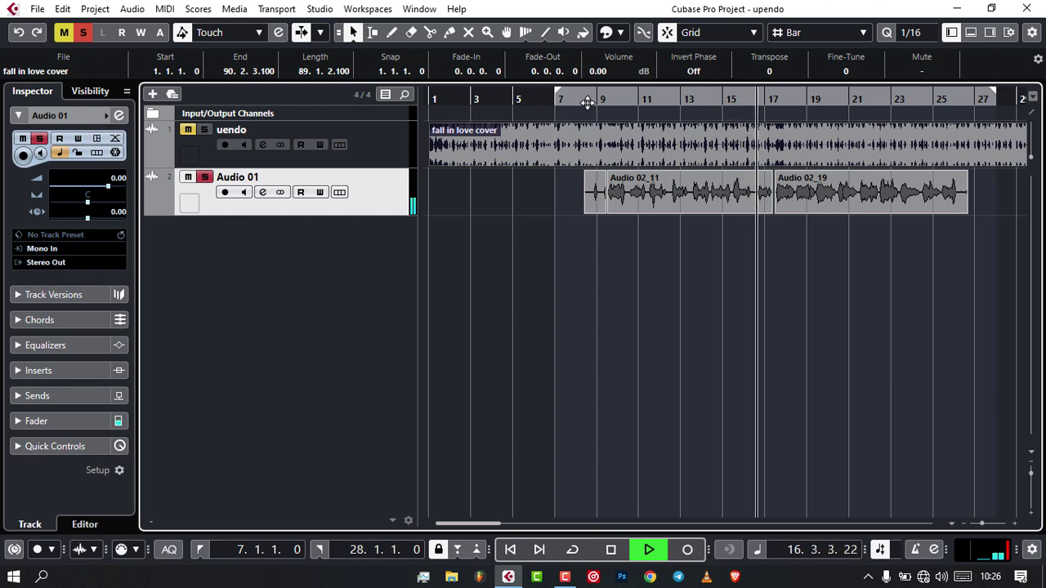
key(space)
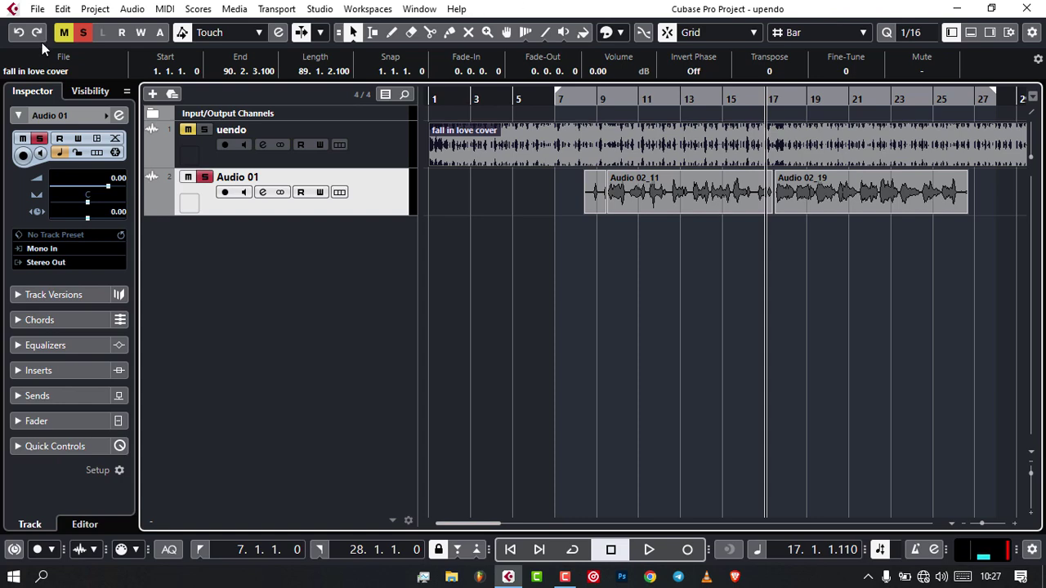
click(133, 9)
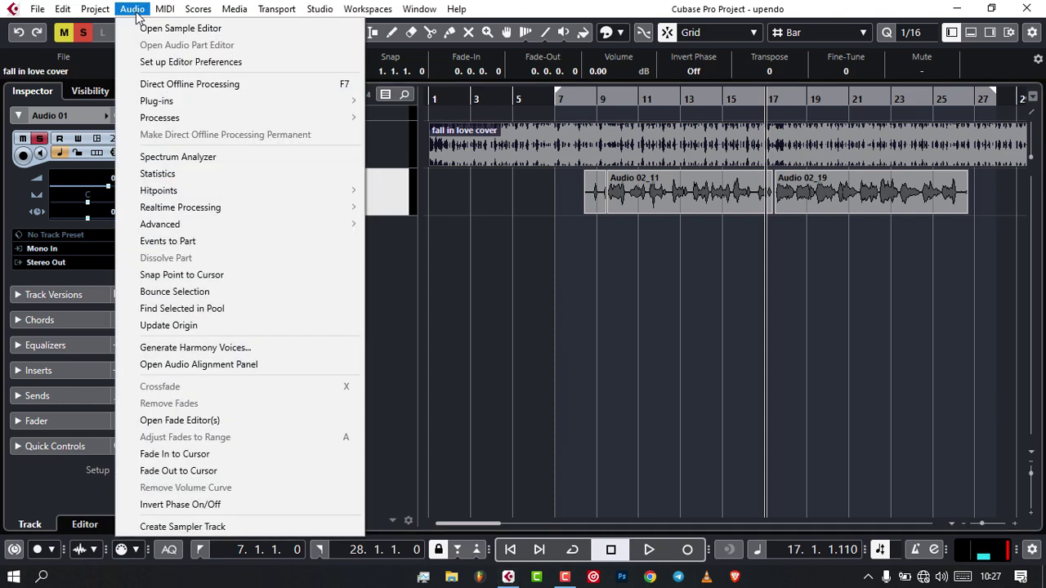
mouse_move(193, 219)
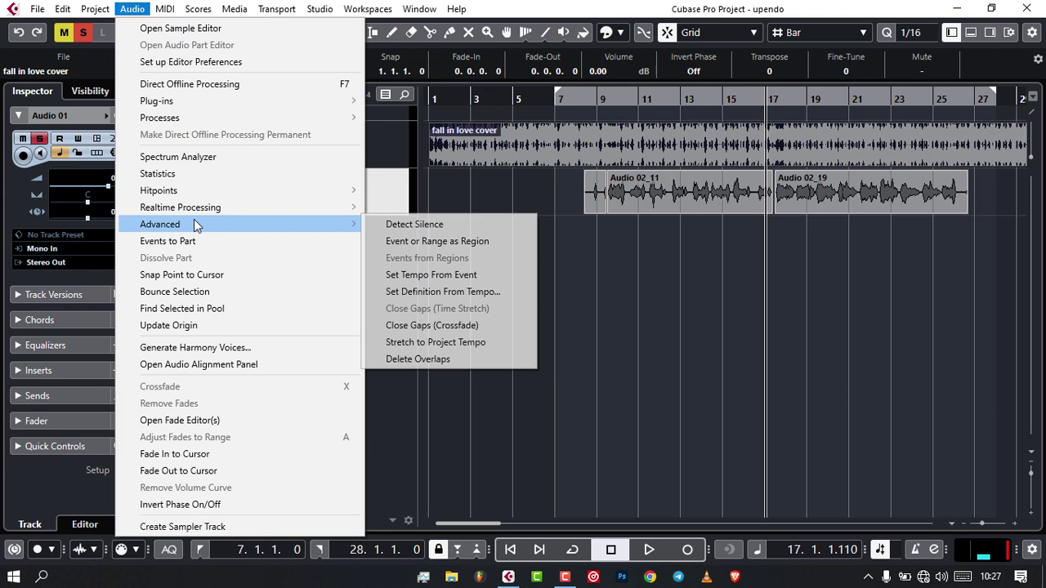
click(470, 232)
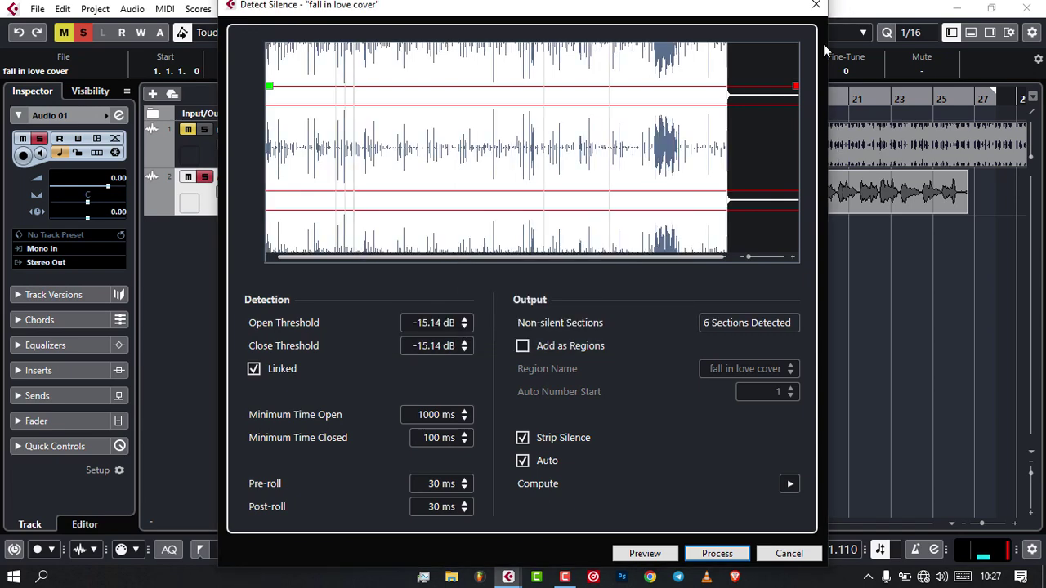
key(Return)
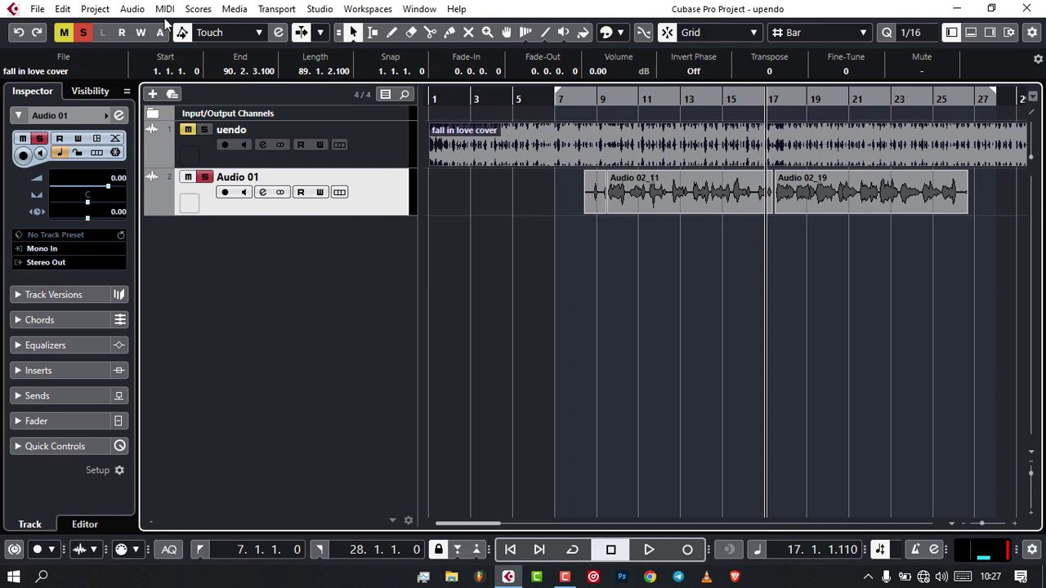
click(131, 9)
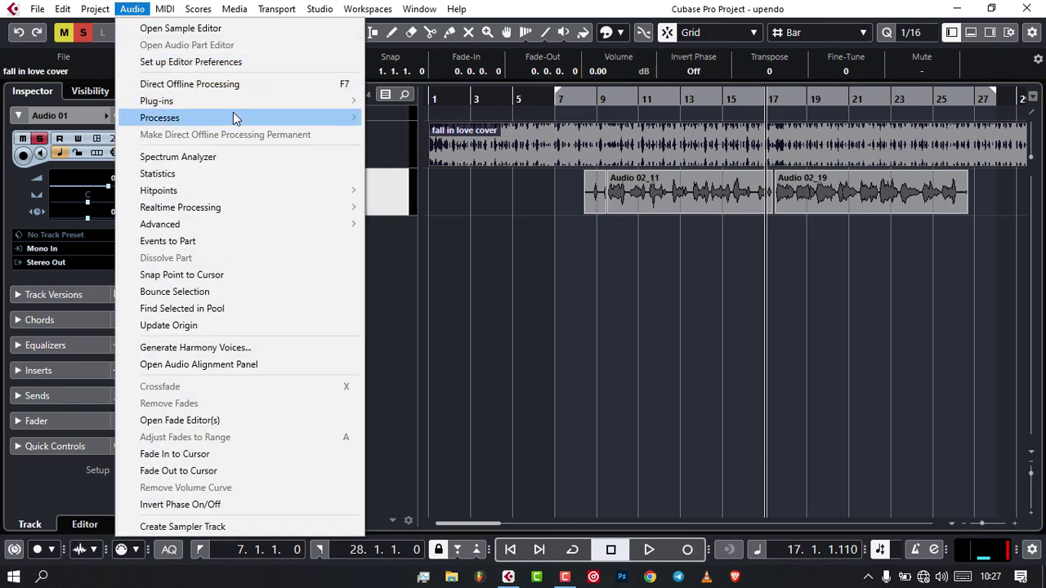
mouse_move(282, 222)
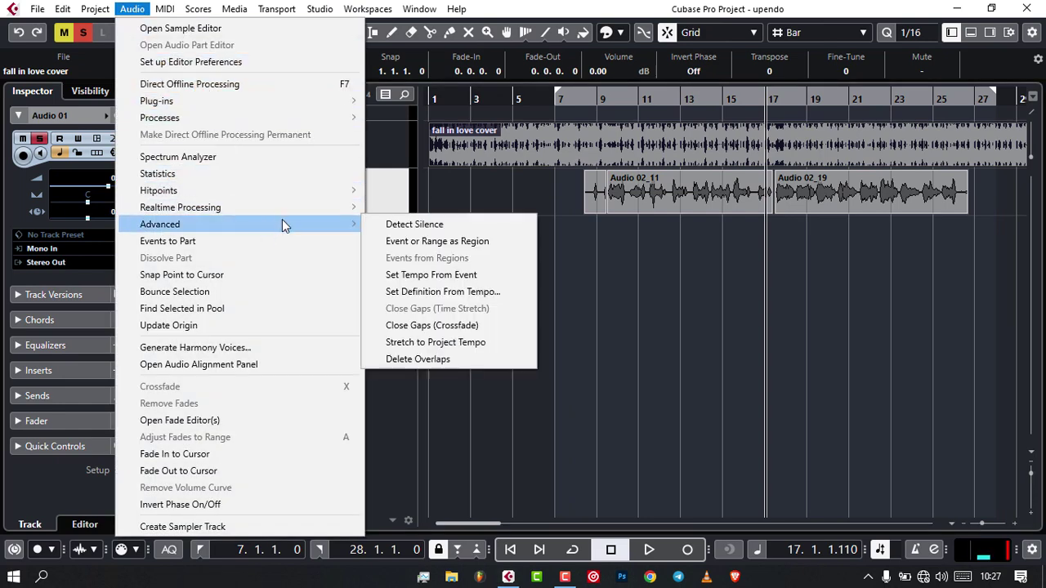
click(427, 241)
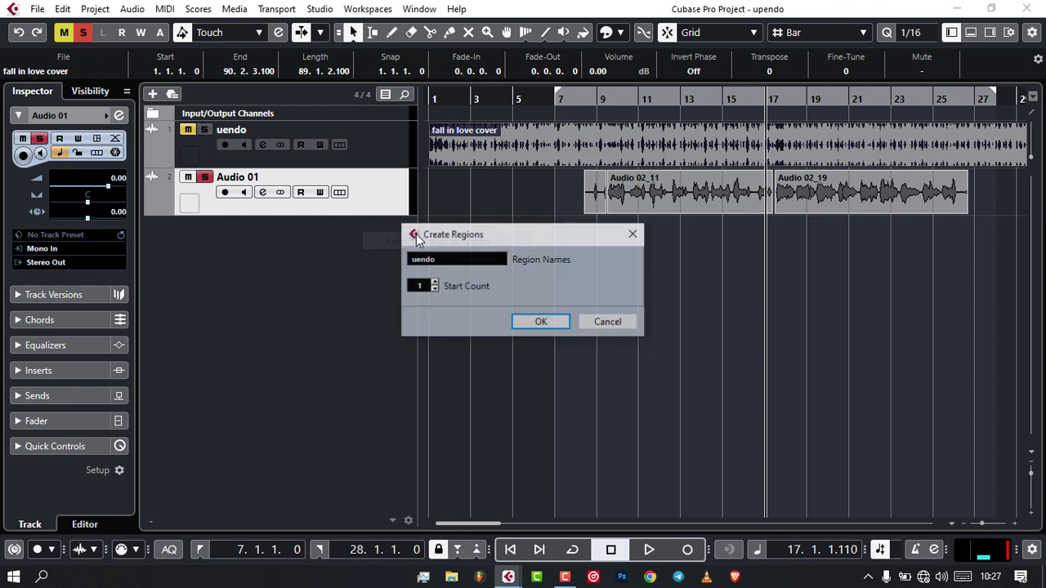
click(635, 236)
Try Detect Silence on the "fall in love cover" event with linked open and close thresholds of -20.46 dB, and preview it
click(131, 9)
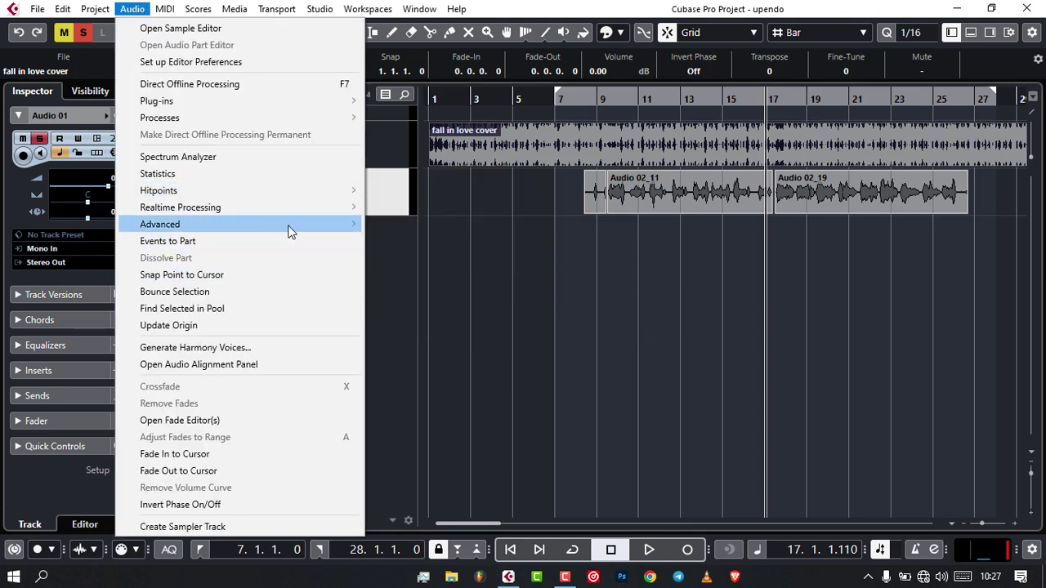
mouse_move(287, 232)
click(406, 227)
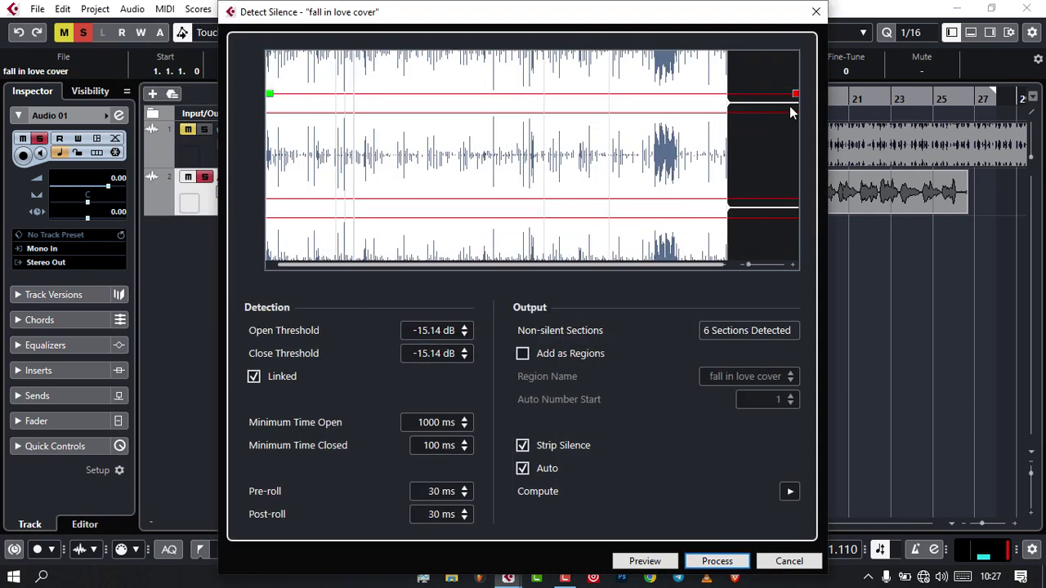
drag(796, 95, 796, 99)
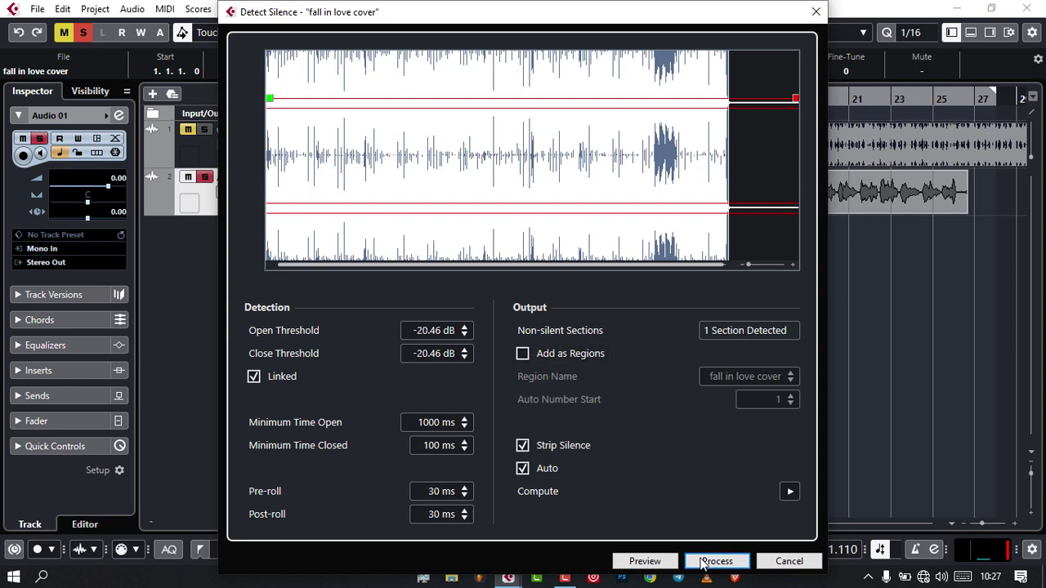
click(653, 563)
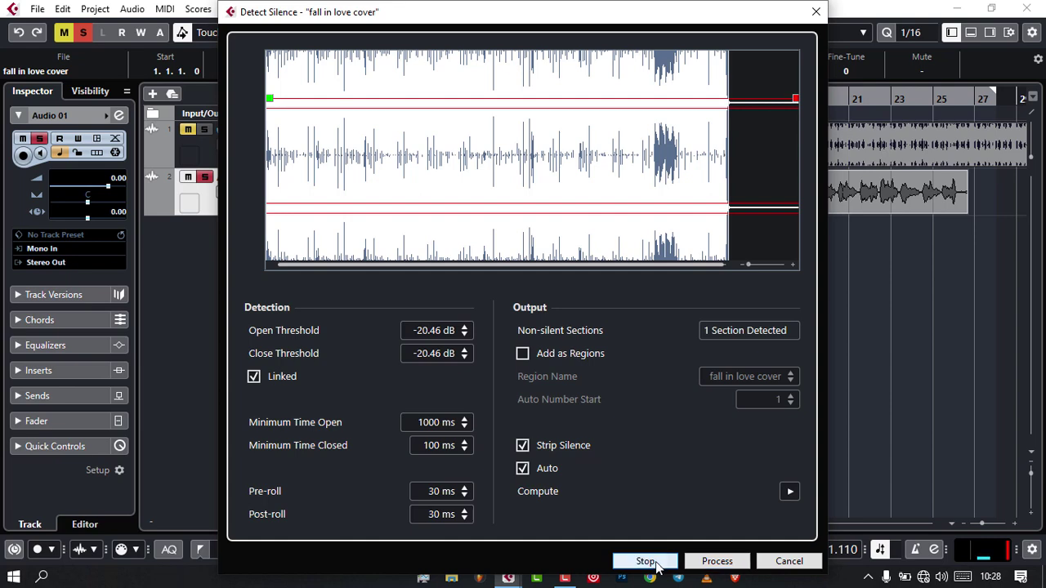
click(653, 563)
click(816, 11)
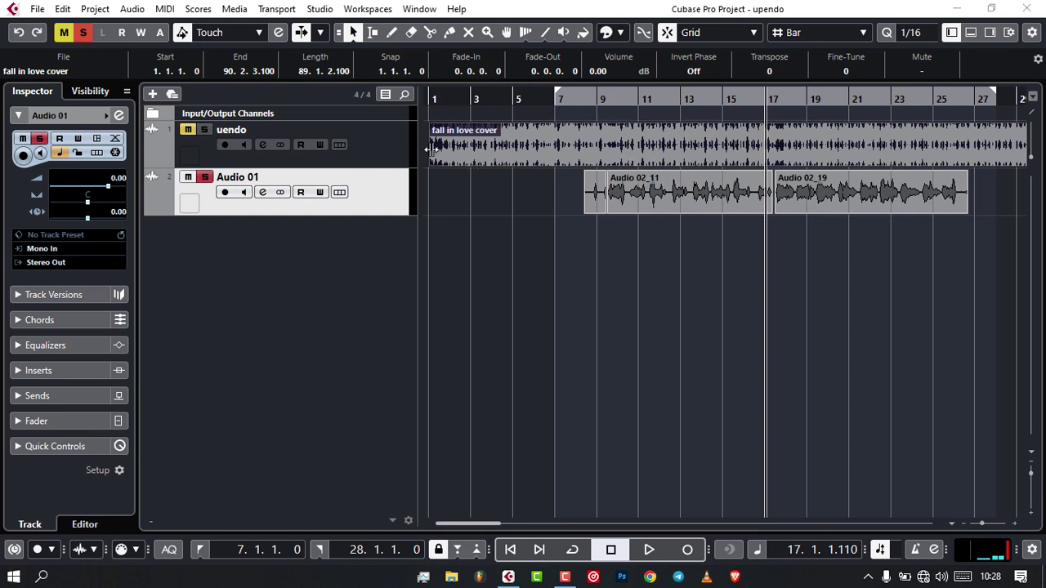
Try Detect Silence on the three vocal clips of the Audio 01 track with linked open and close thresholds of -30.69 dB
click(599, 192)
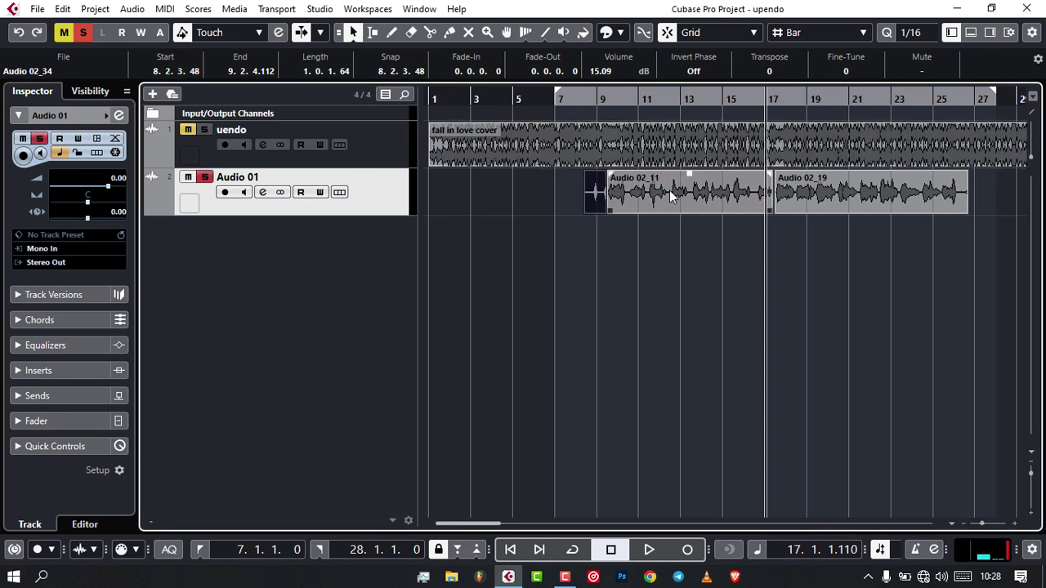
shift+click(671, 195)
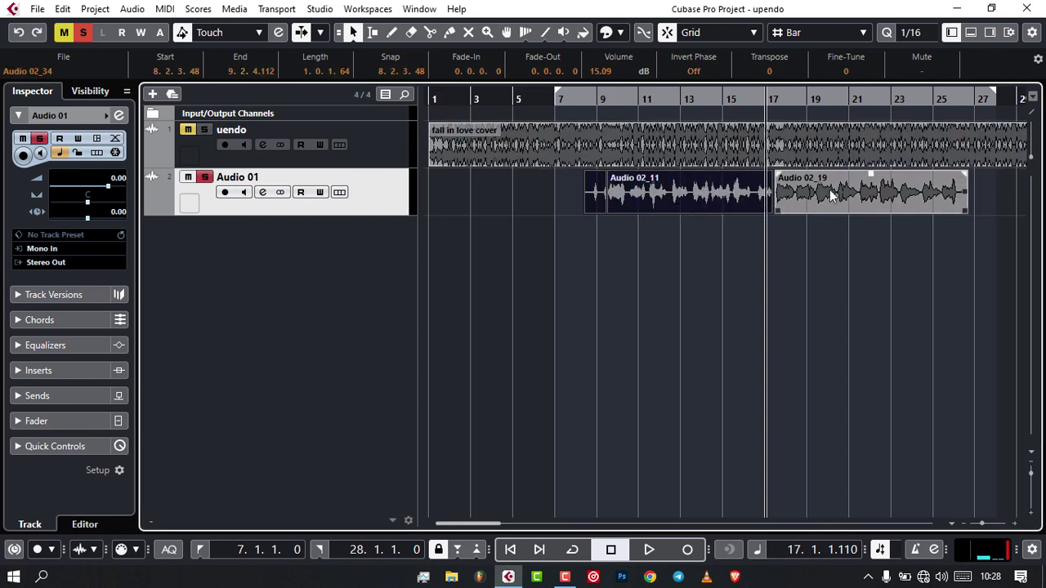
shift+click(834, 196)
click(130, 9)
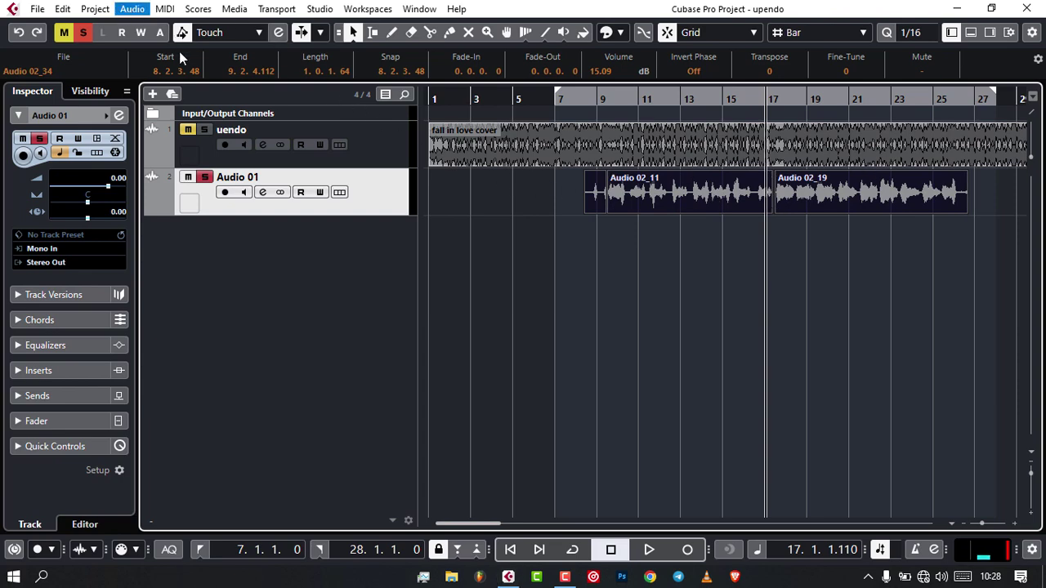
mouse_move(204, 226)
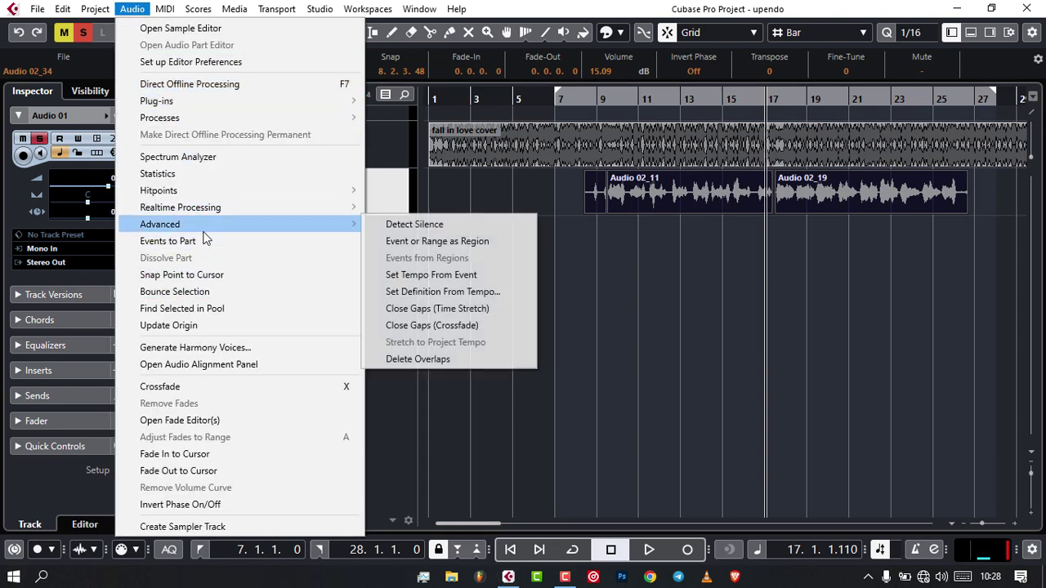
click(396, 225)
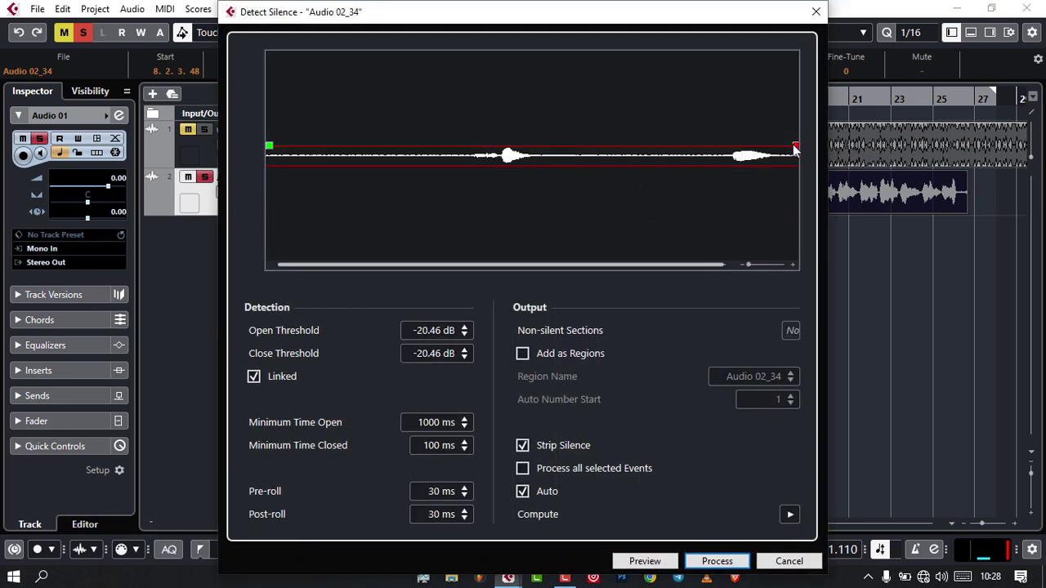
drag(795, 147, 798, 152)
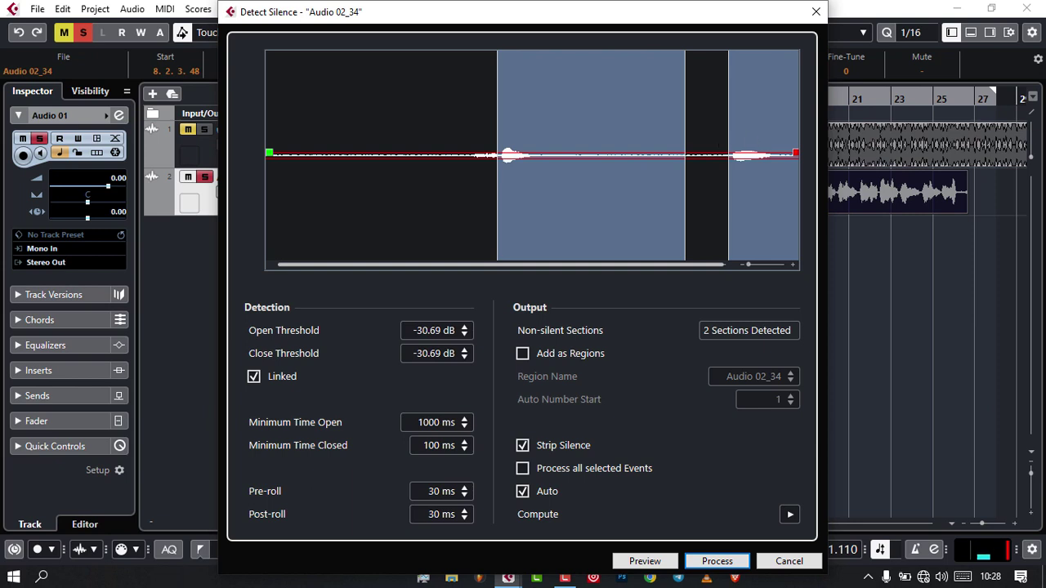
click(814, 13)
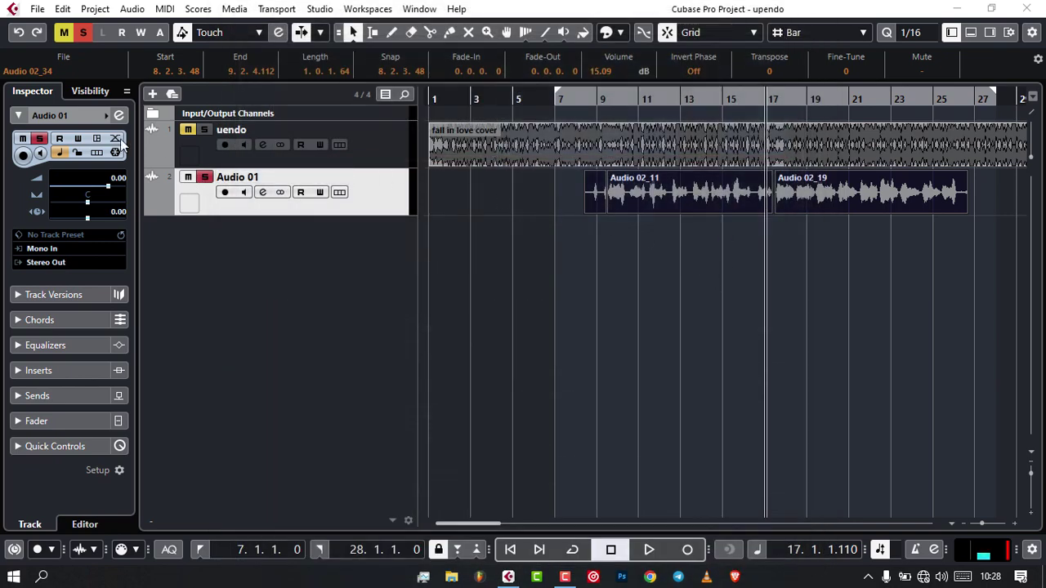
Load the Noise Gate into the gate slot of the Audio 01 channel strip
click(262, 192)
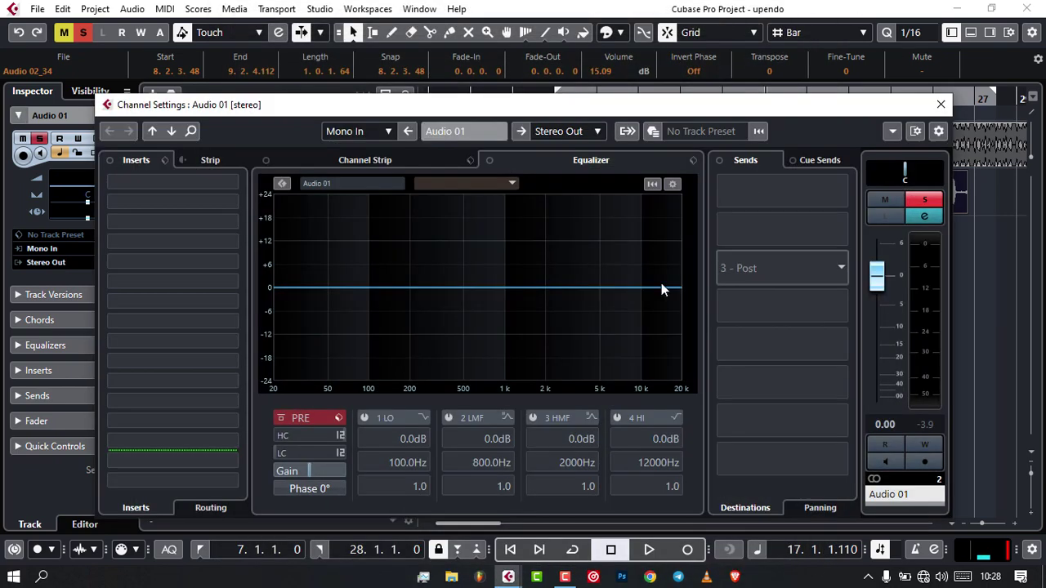
click(214, 161)
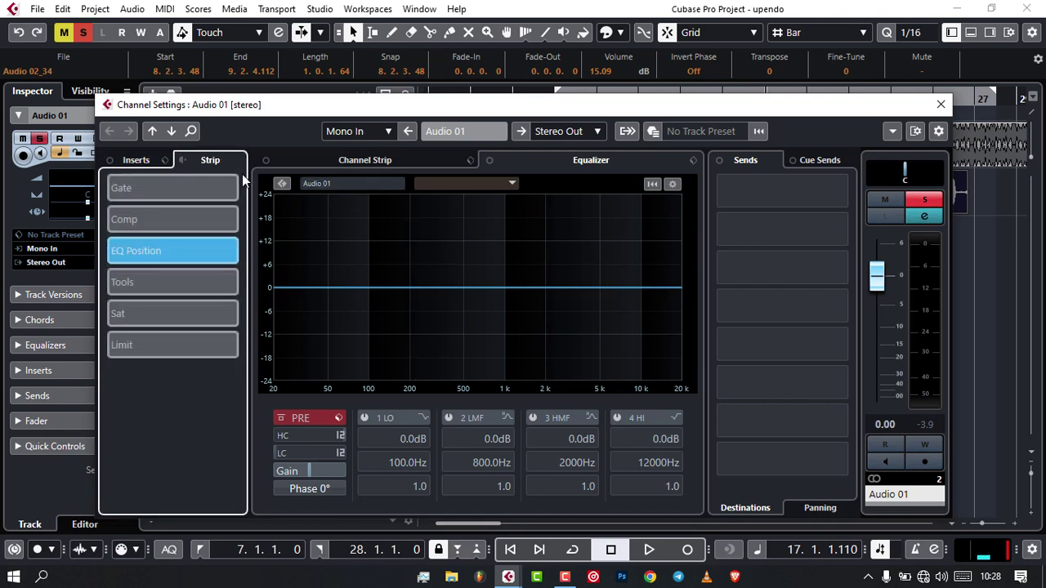
click(174, 186)
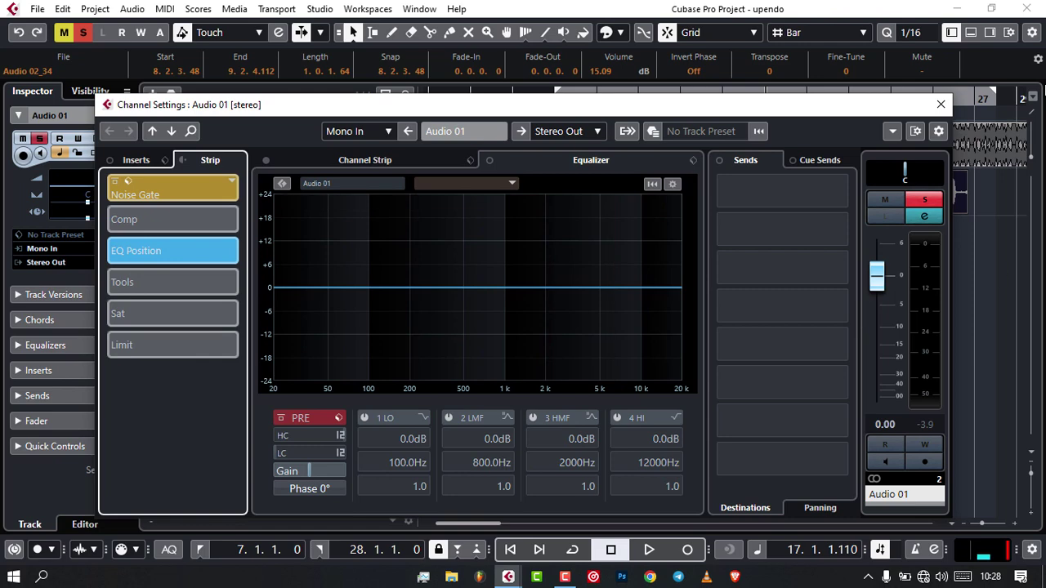
click(941, 105)
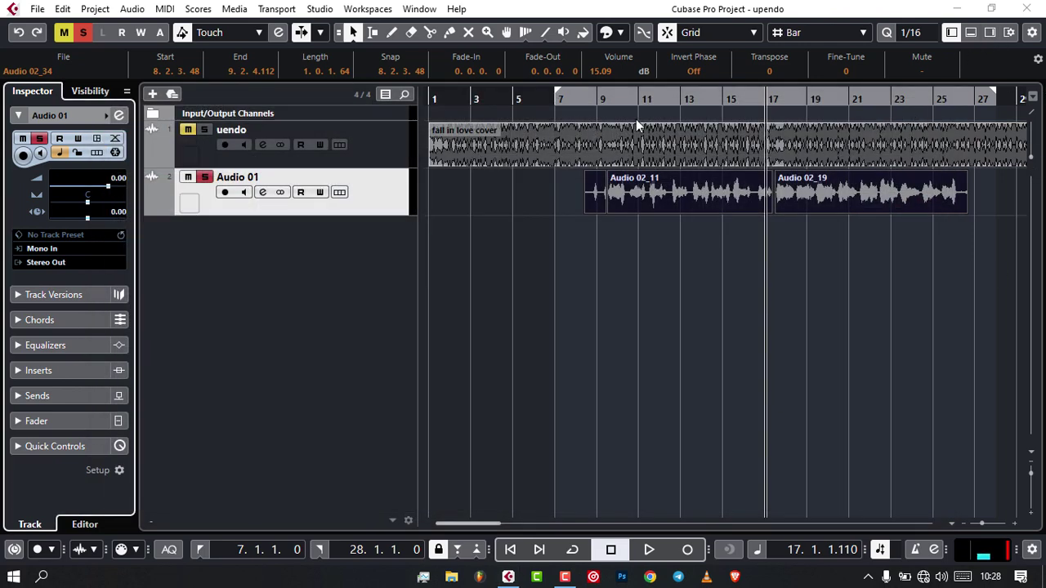
Play the Audio 01 track from bar 8 to hear the vocal with the noise gate loaded
click(576, 101)
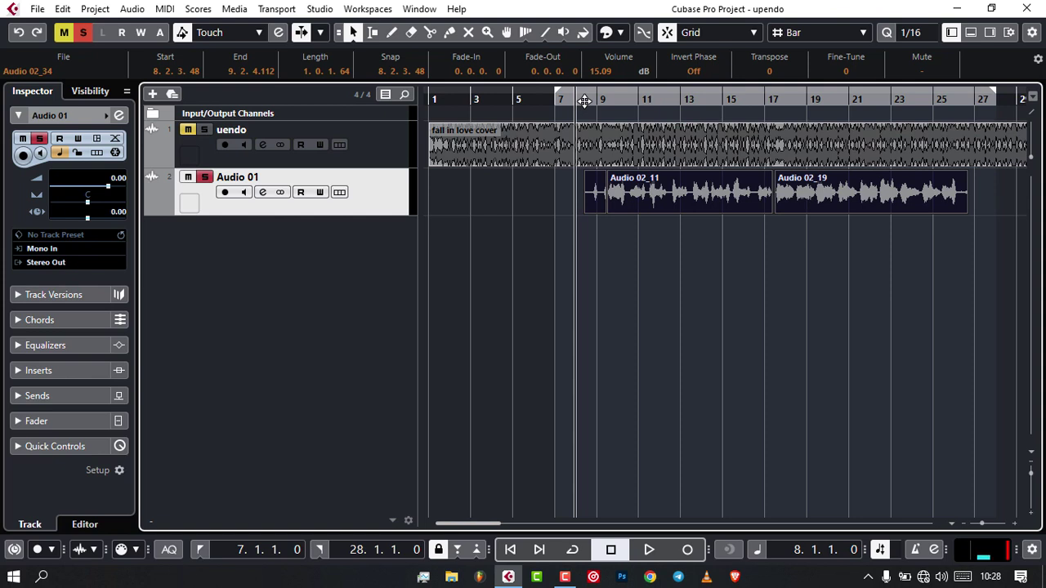
key(space)
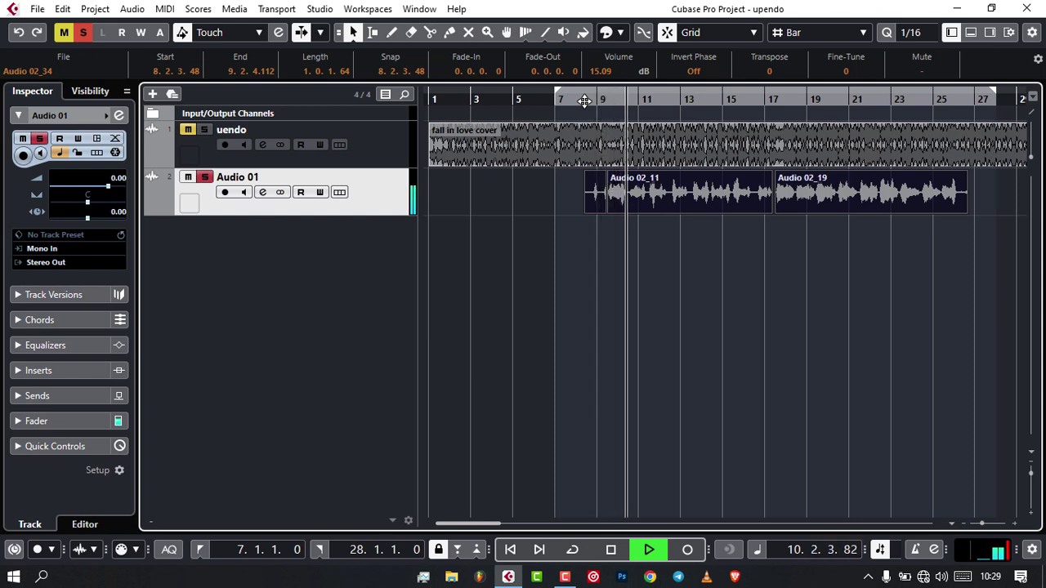
key(space)
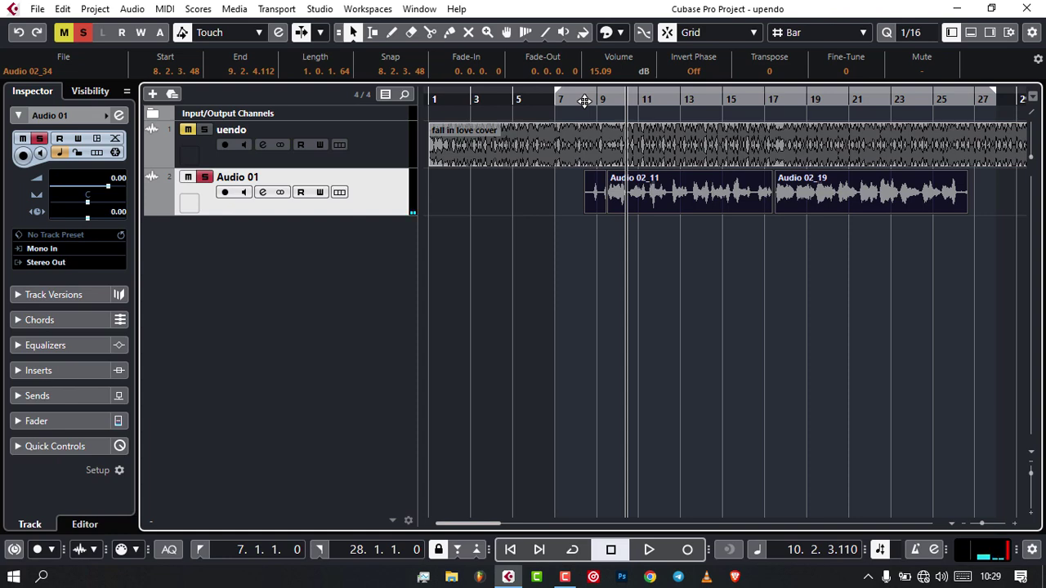
Bypass the Noise Gate in the Audio 01 channel strip and close the channel settings
click(119, 114)
click(234, 181)
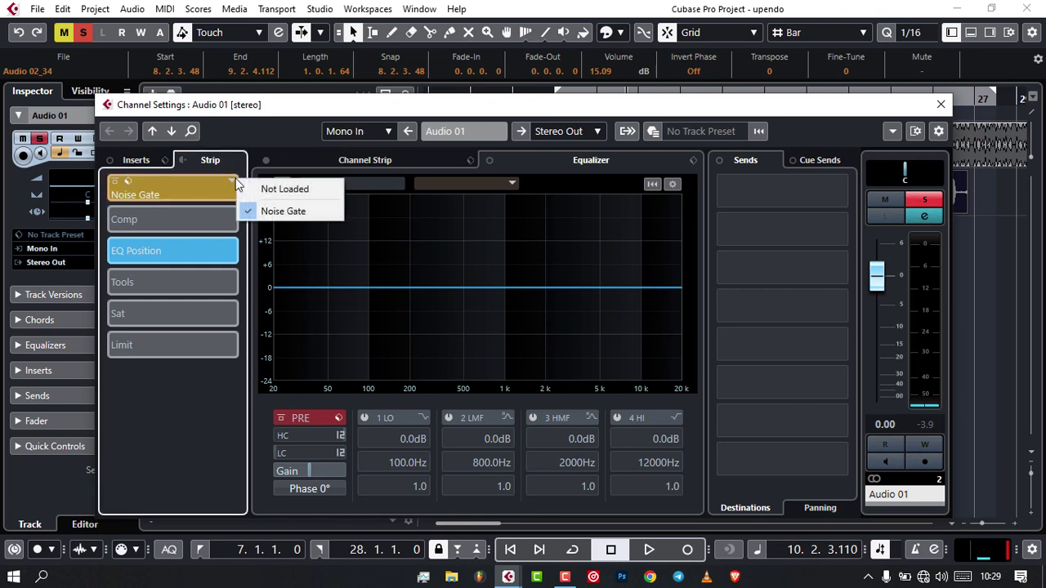
click(202, 188)
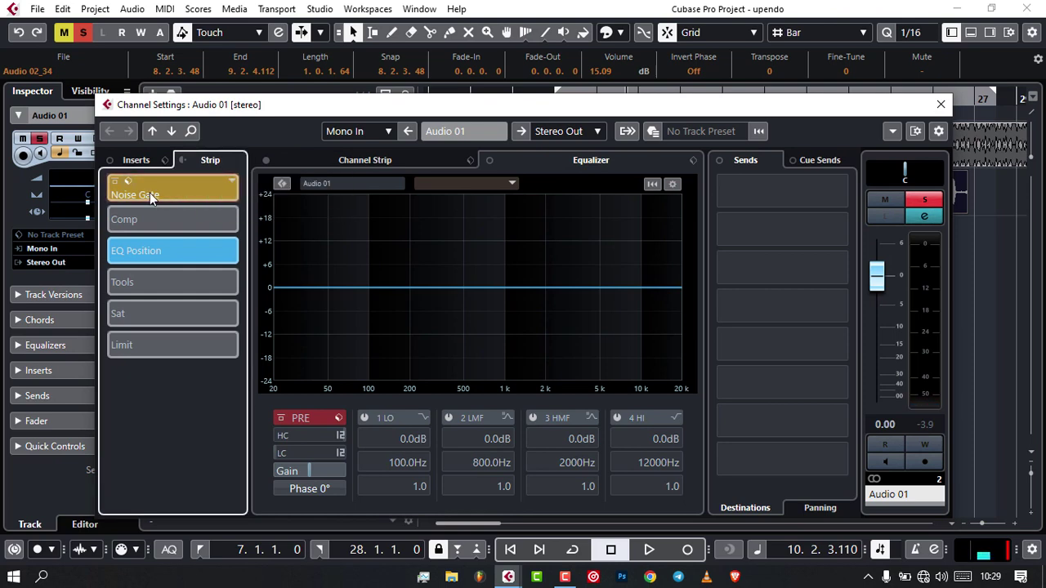
click(116, 183)
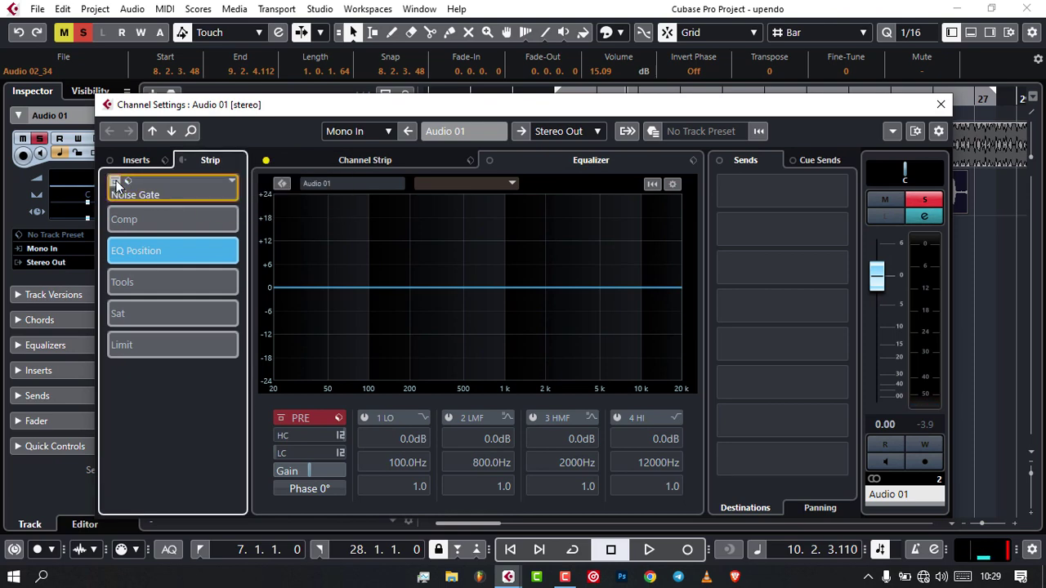
click(128, 186)
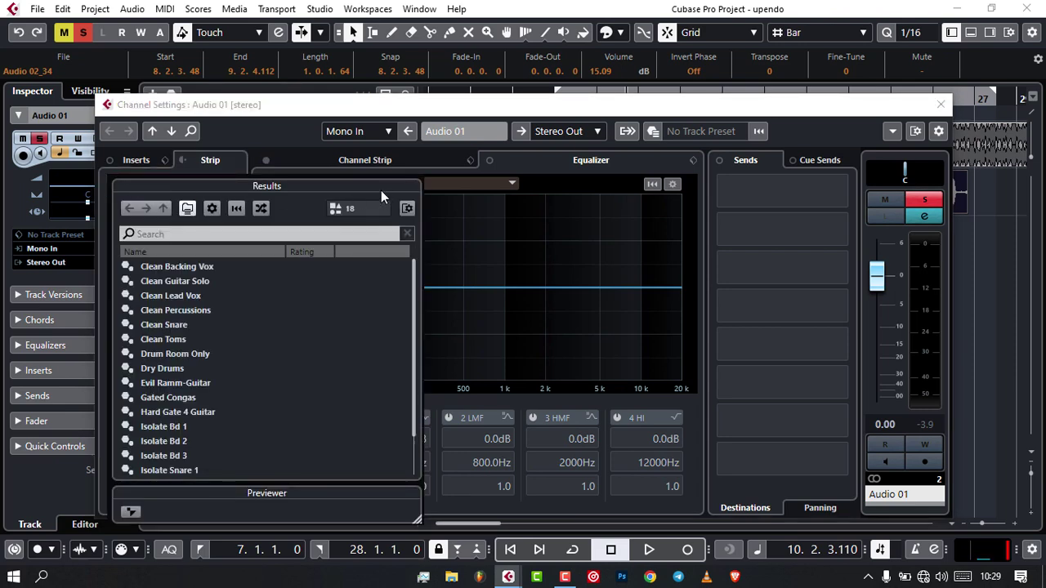
click(291, 119)
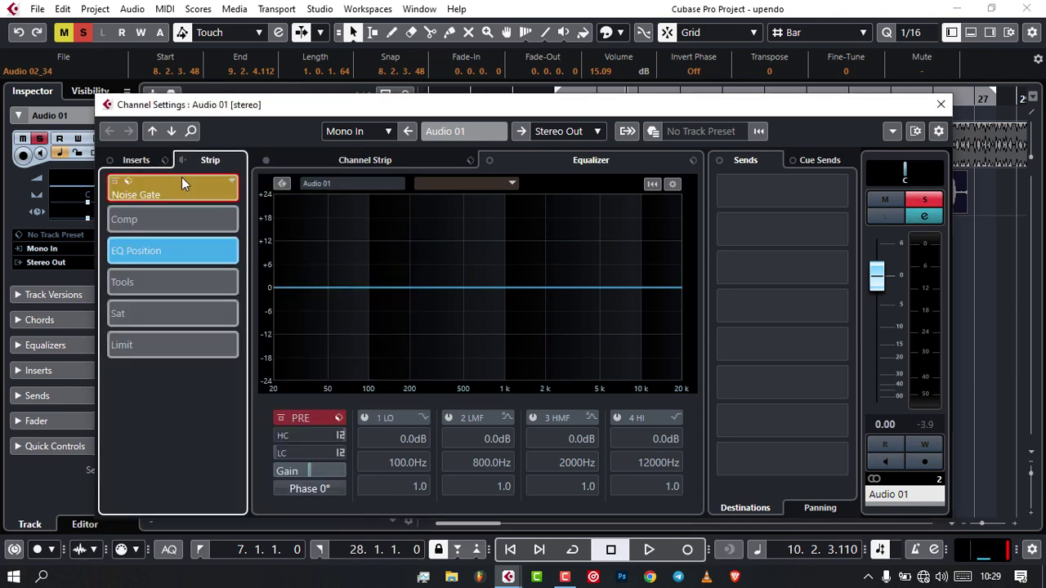
click(117, 183)
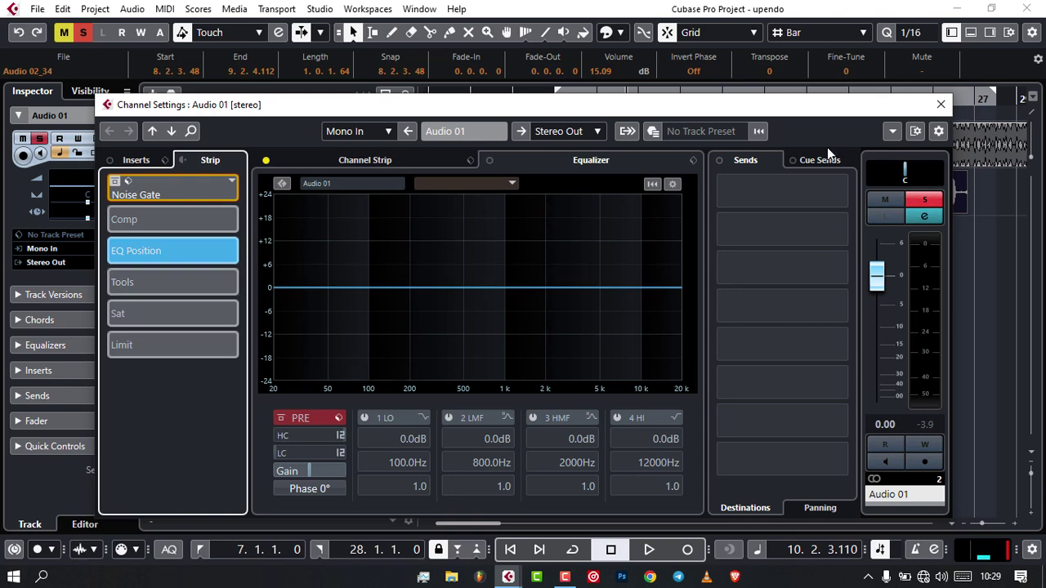
click(131, 161)
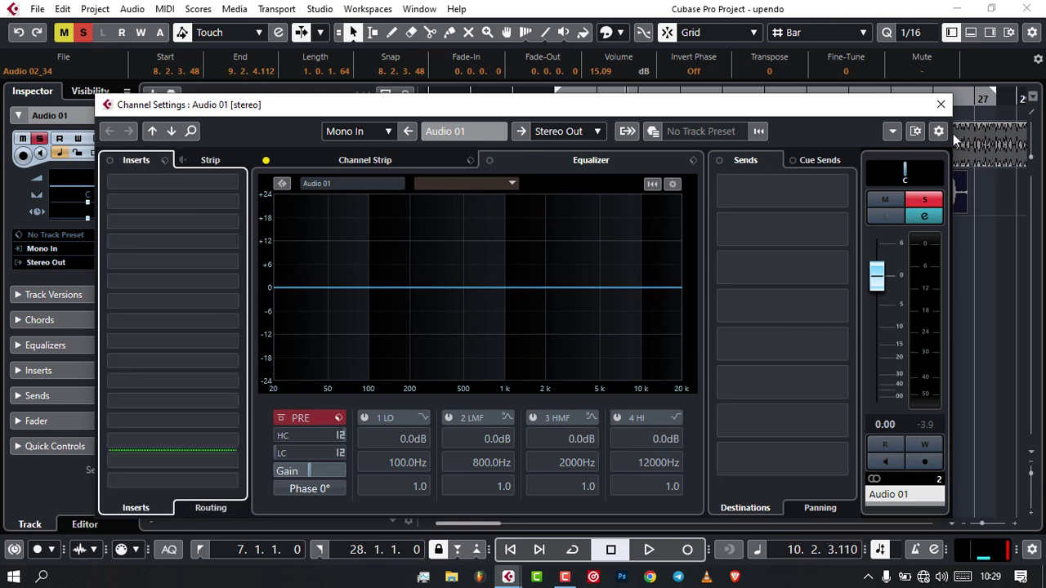
click(940, 104)
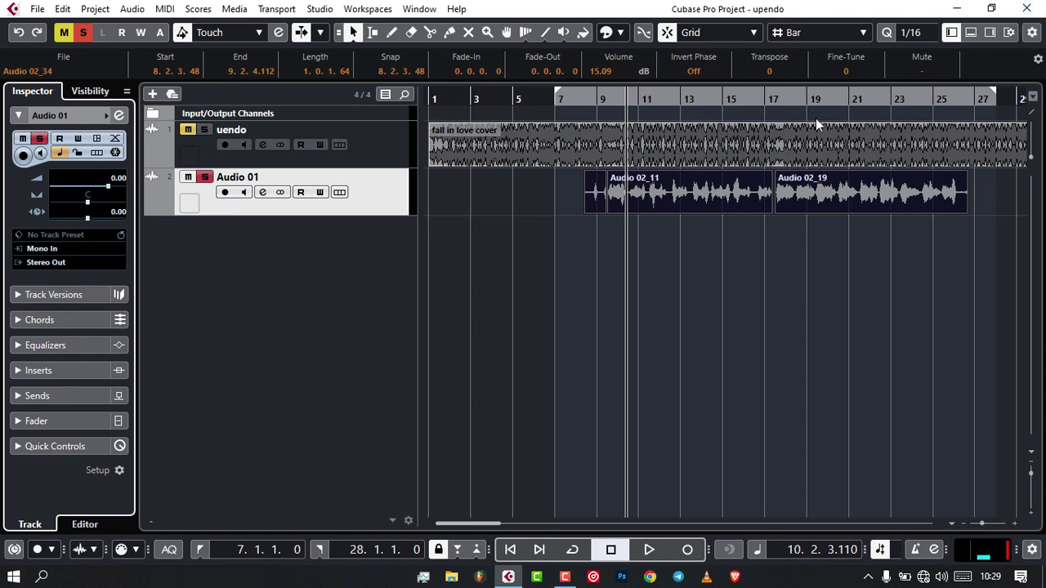
Trim the start of the Audio 02_34 clip to 8.4.1.118, just before its first vocal sound
click(583, 98)
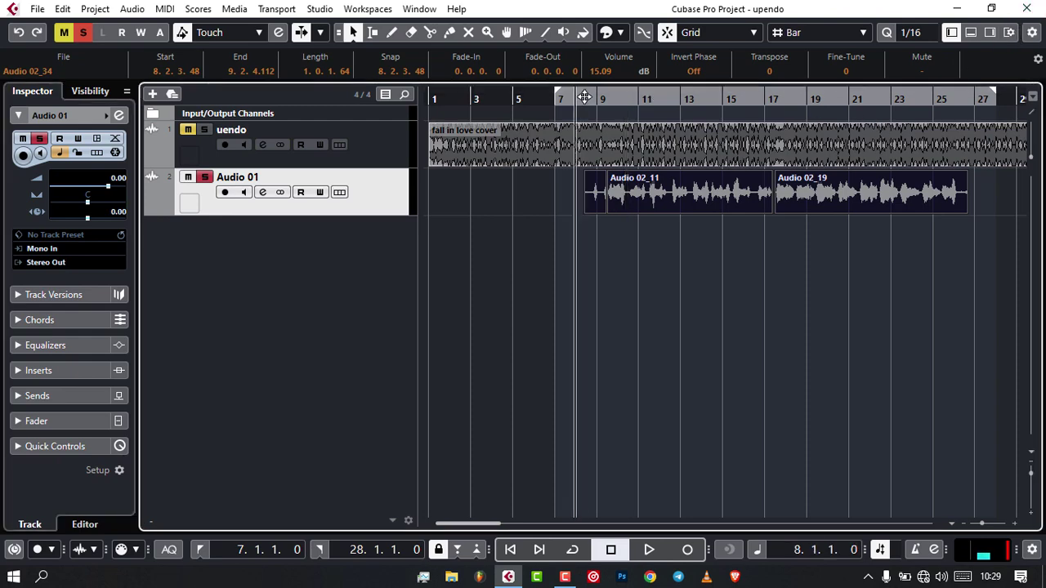
scroll(584, 97, down, 3)
scroll(584, 97, up, 3)
key(h)
key(h)
key(h)
key(h)
key(h)
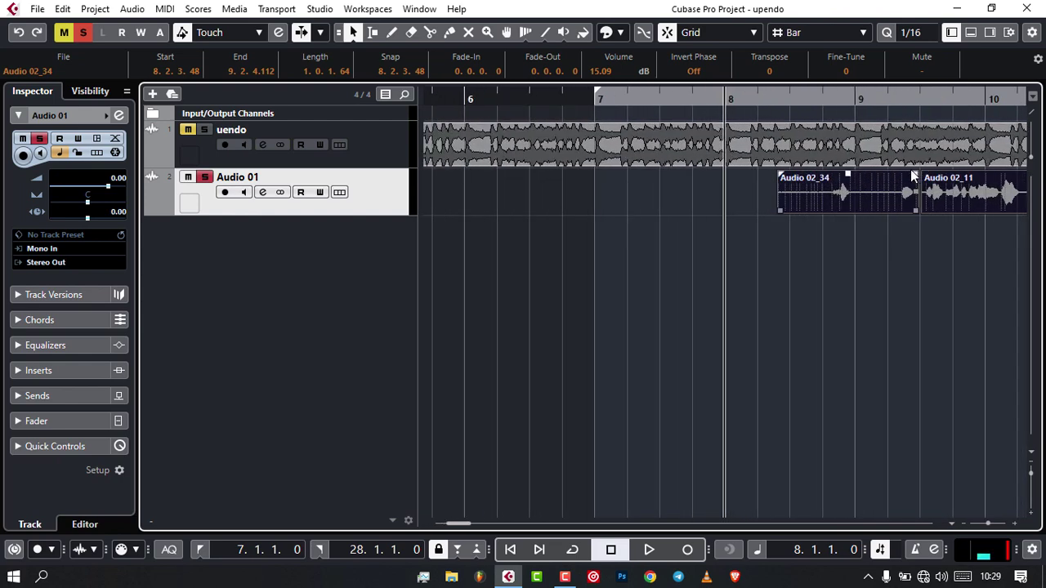
key(h)
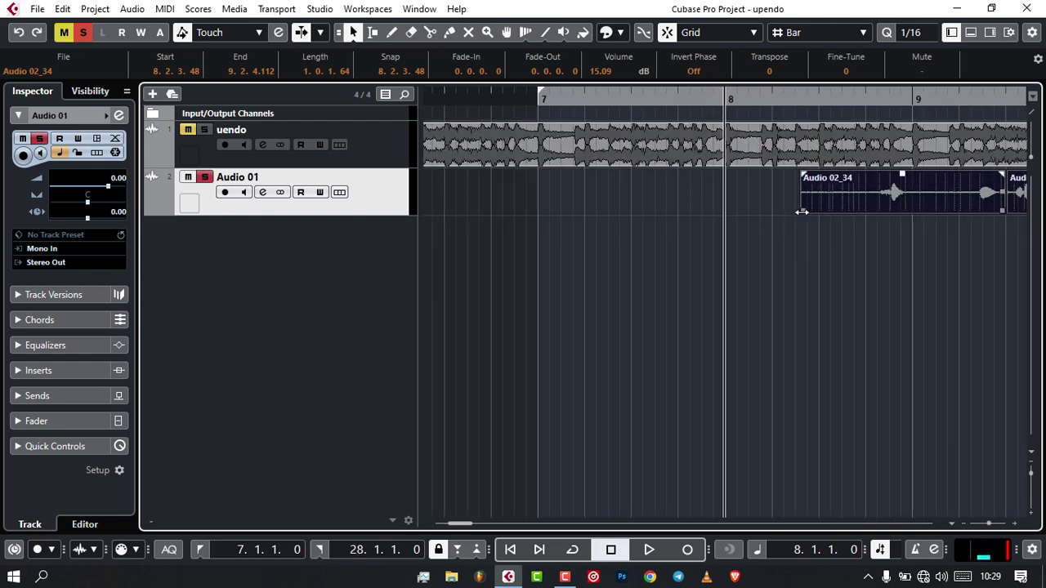
drag(800, 212, 849, 214)
key(ctrl+z)
click(784, 192)
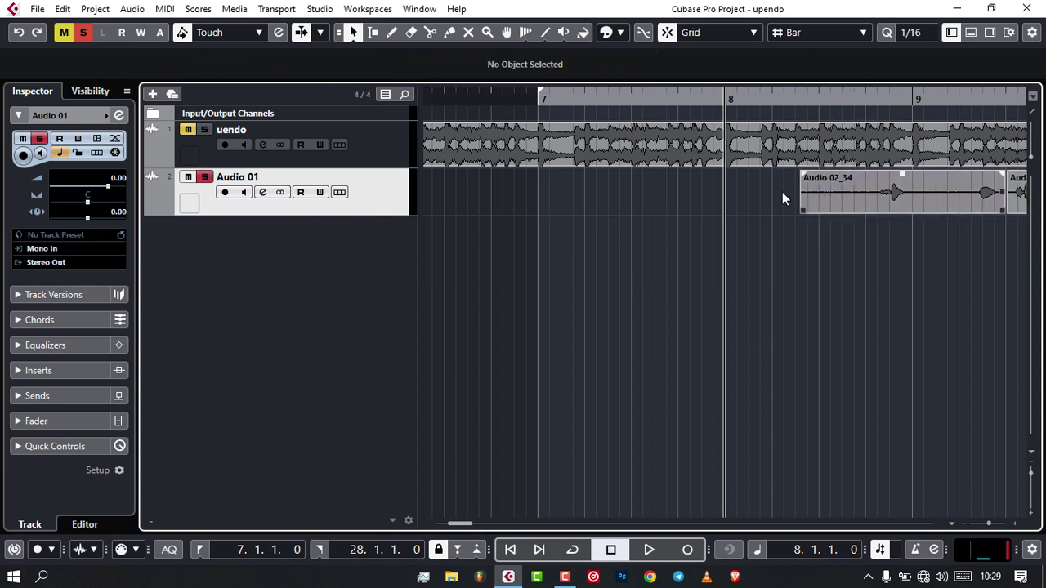
click(826, 196)
drag(802, 212, 881, 205)
Set the left locator to bar 8 and play the trimmed vocal clip from there
click(867, 95)
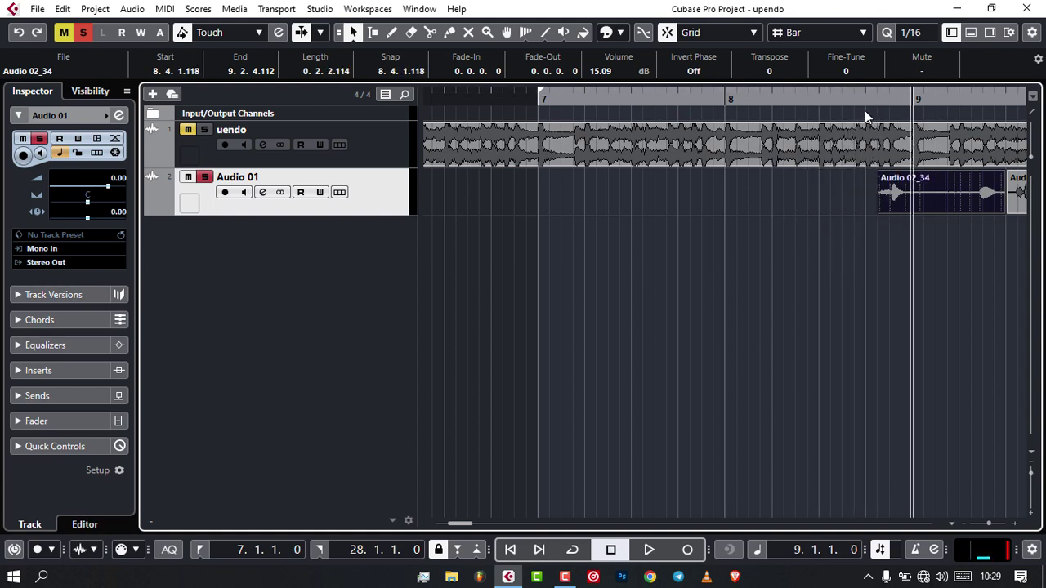
ctrl+click(847, 102)
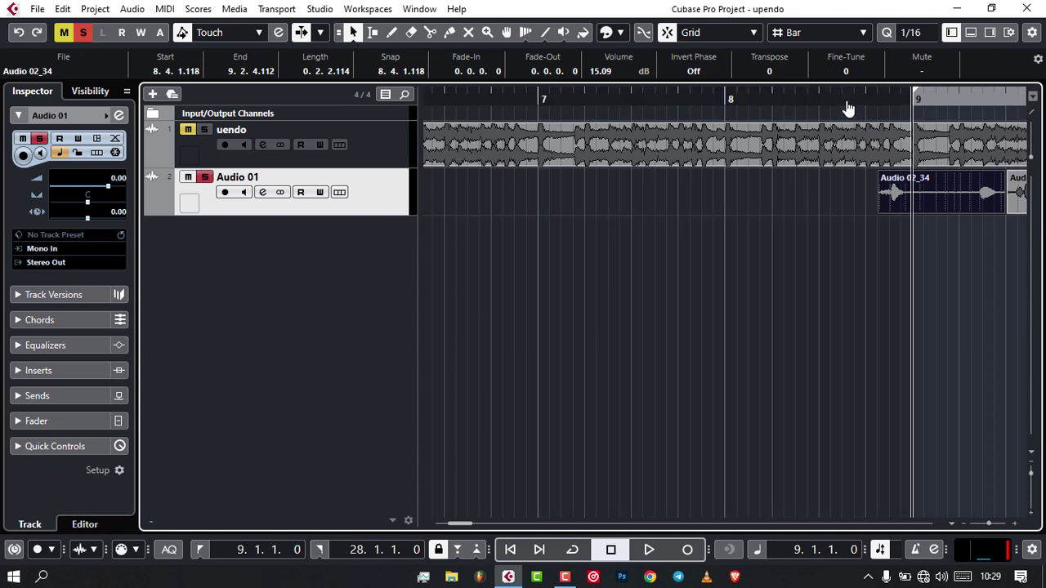
ctrl+click(661, 104)
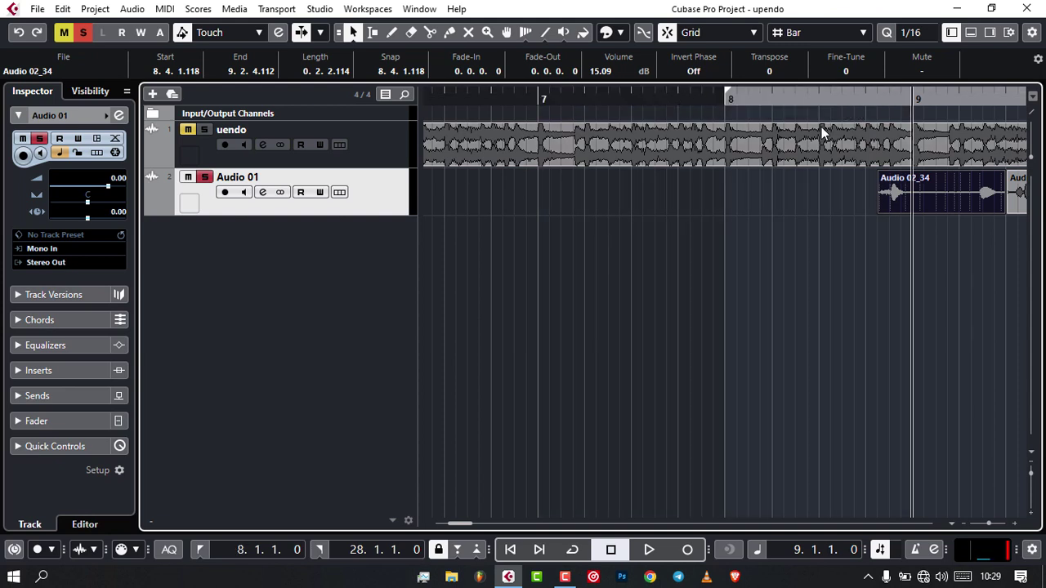
click(760, 97)
key(space)
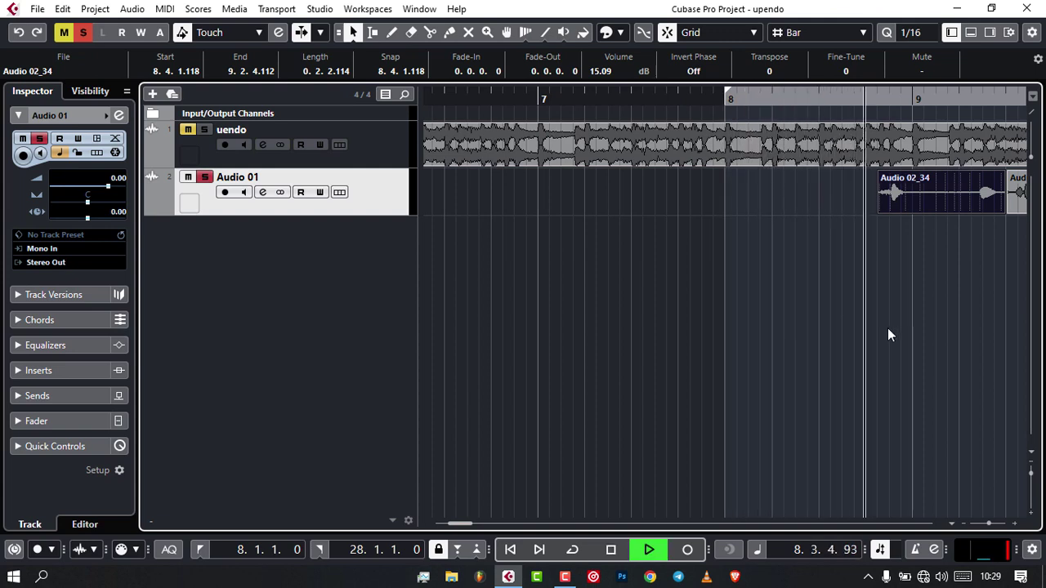
key(space)
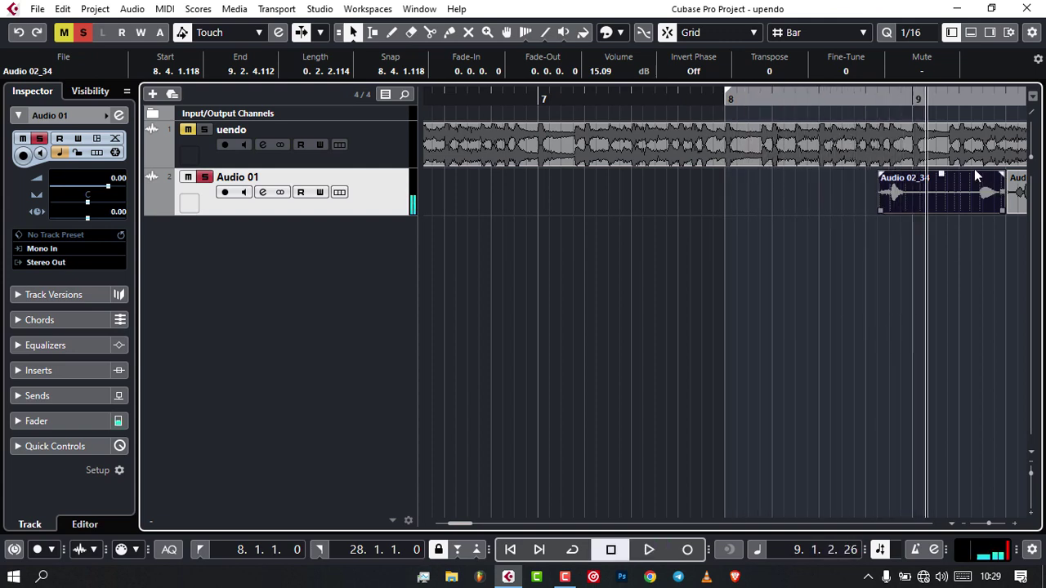
Cut the silent section between about 8.4.4.56 and 9.2.2.66 out of the Audio 02_34 clip
click(429, 31)
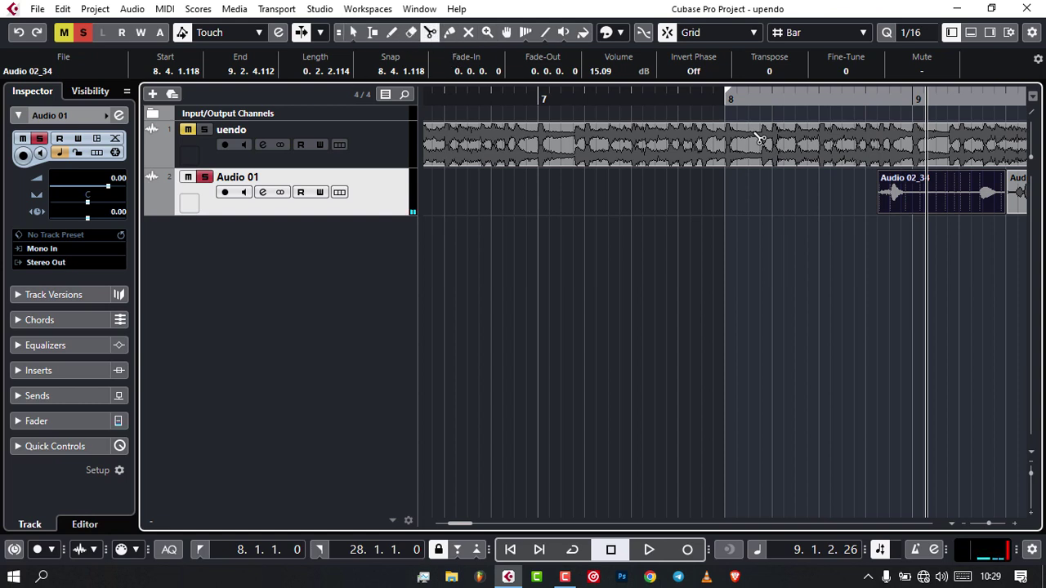
click(977, 206)
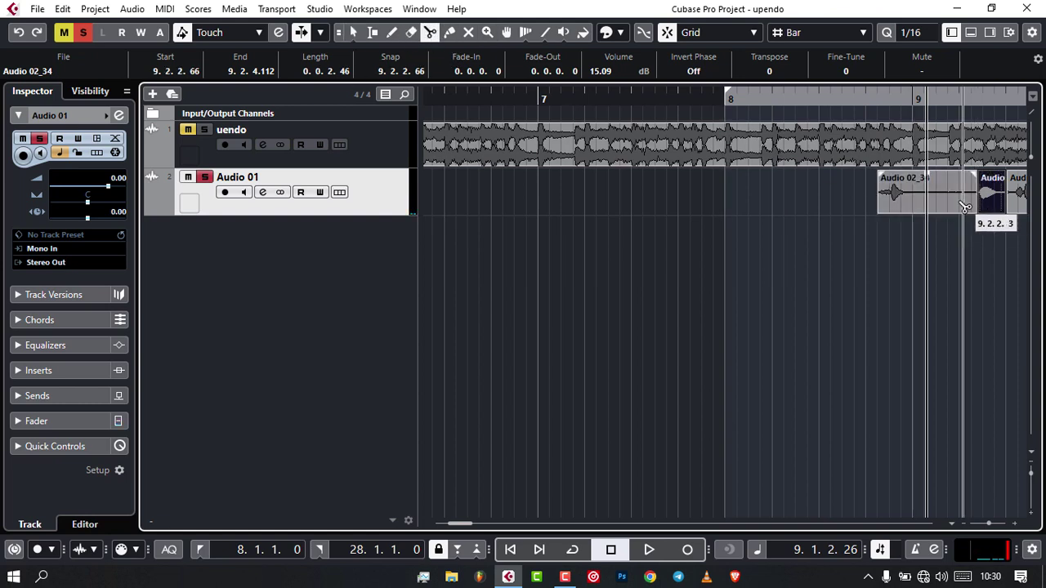
click(906, 201)
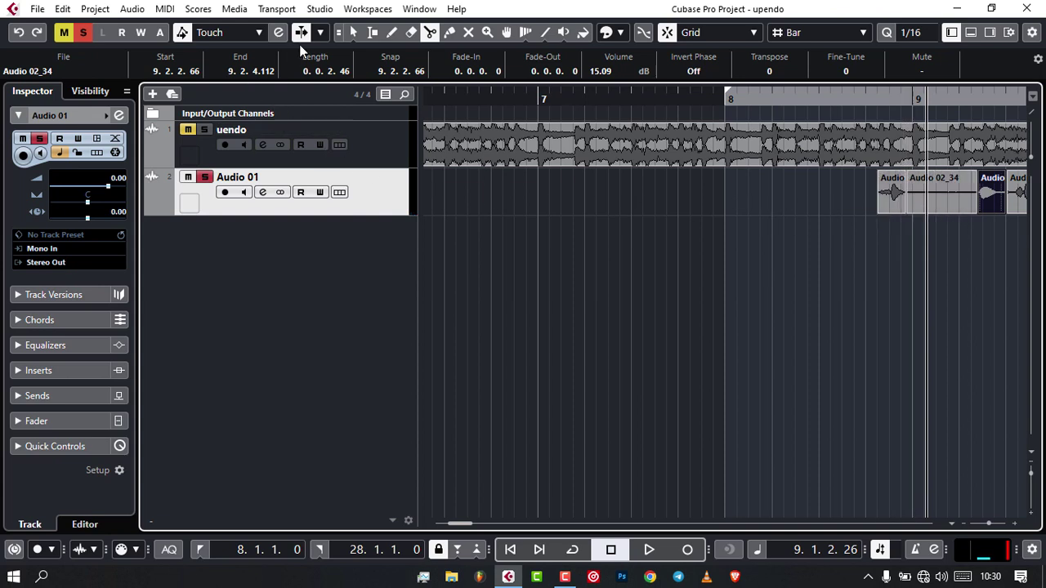
click(948, 195)
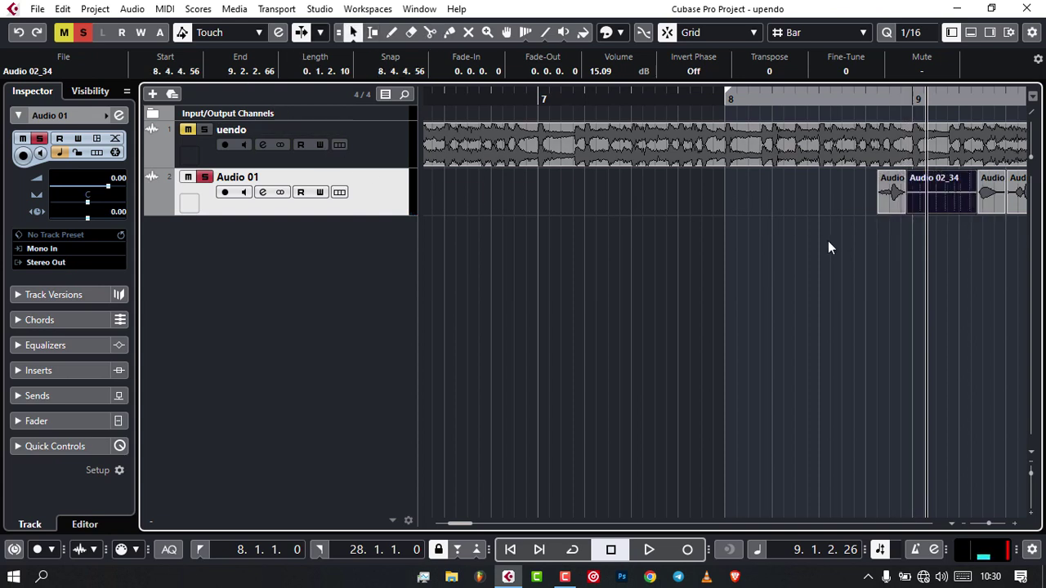
key(Delete)
Play the vocal from bar 8 to hear it with the silent section removed
key(space)
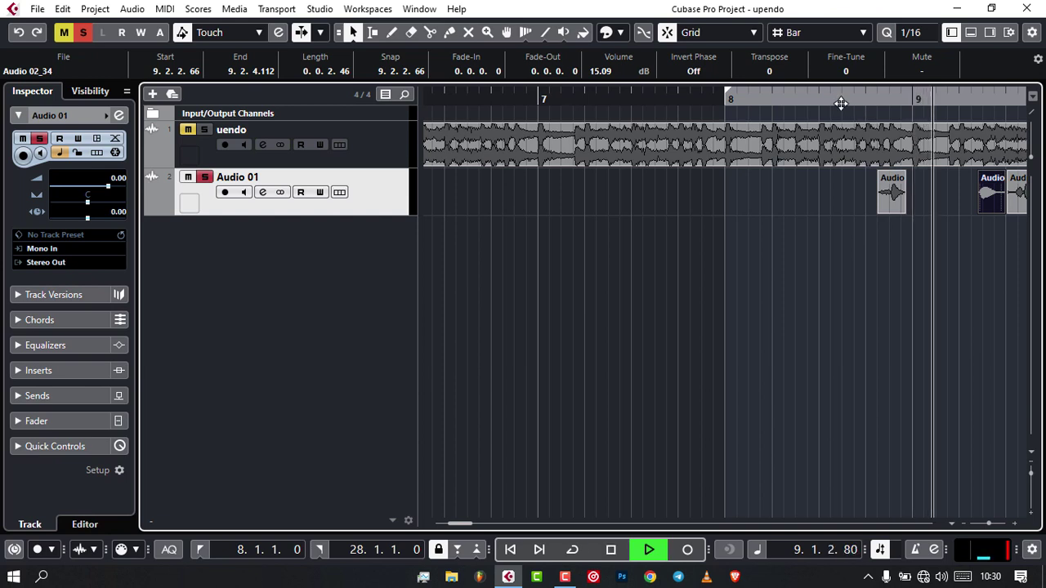
key(KP_1)
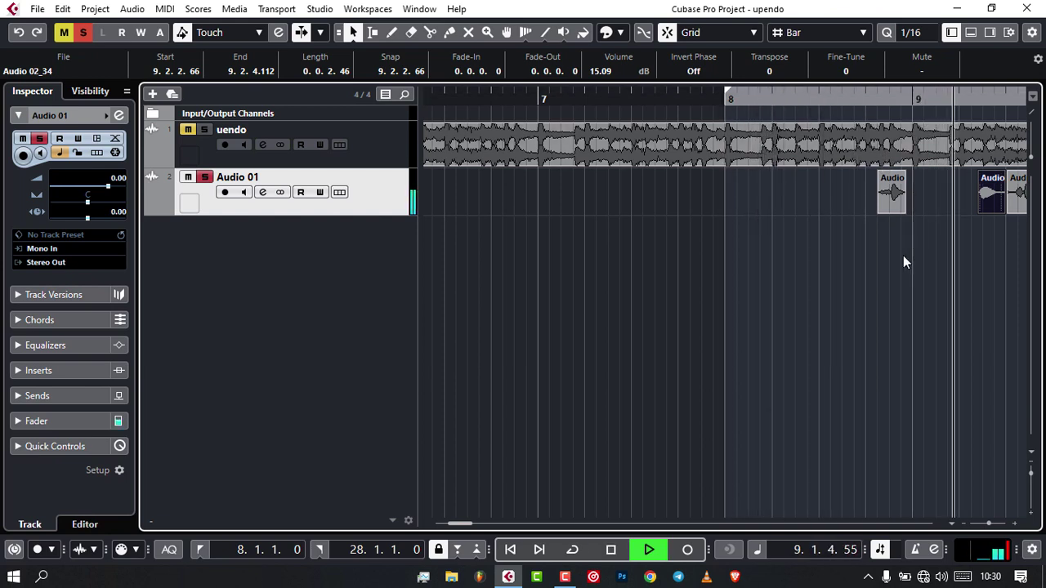
key(space)
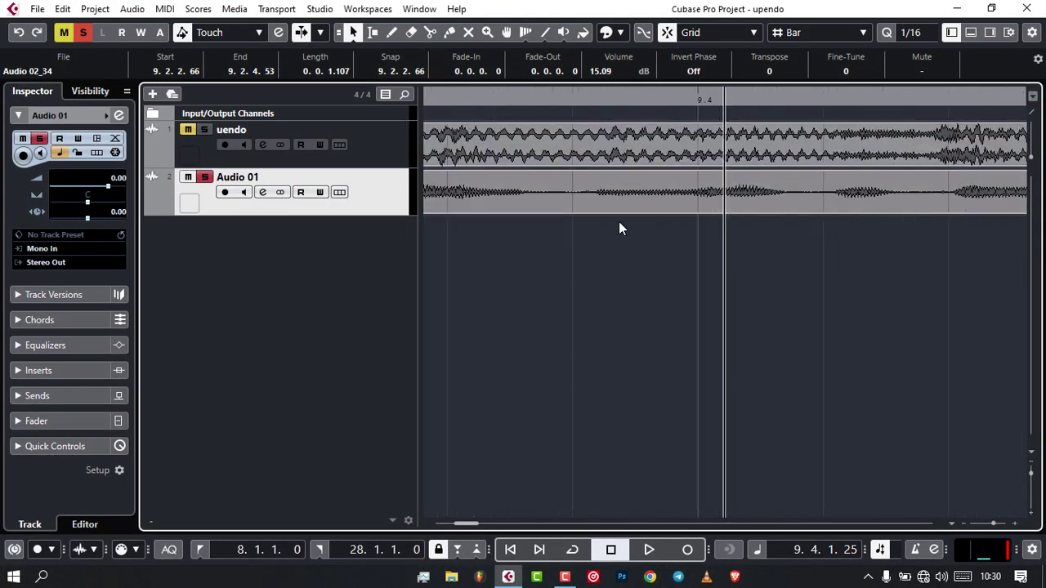
Trim the quiet part of the vocal clip just before beat 9.4 on the Audio 01 track
drag(599, 210, 530, 212)
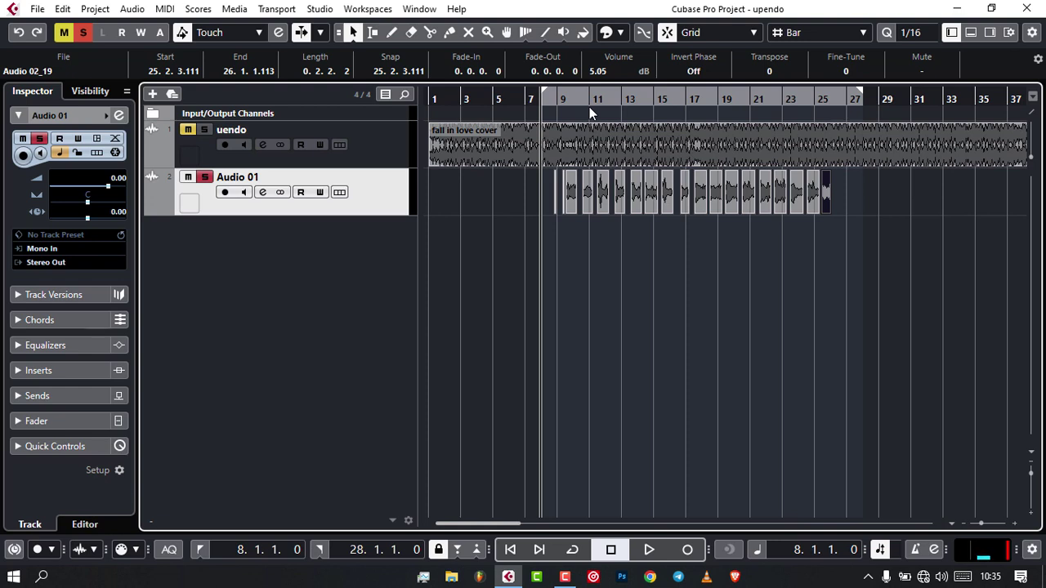
Play the soloed, cut-up vocal clips of the Audio 01 track from bar 8
key(space)
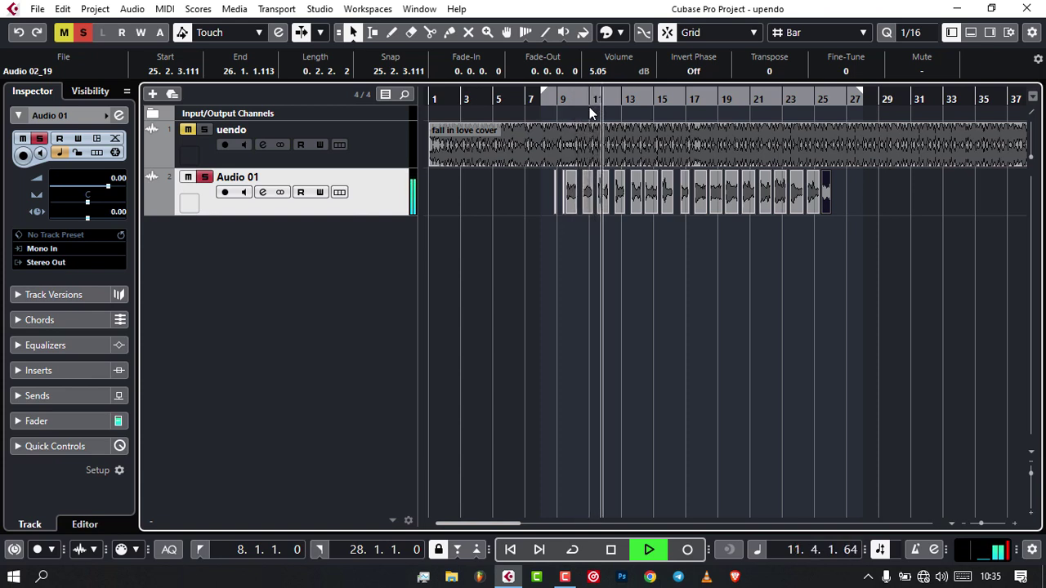
key(space)
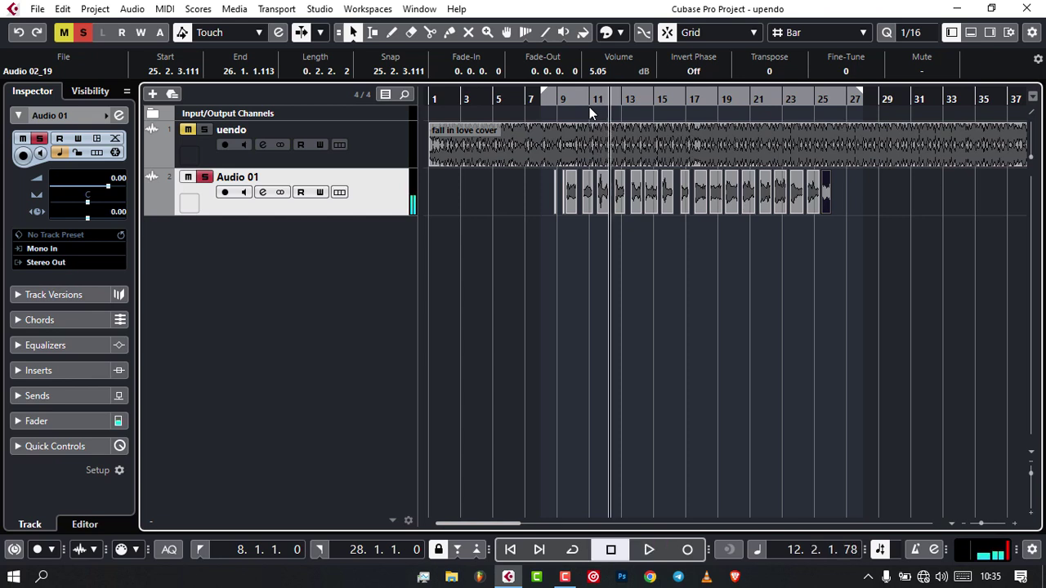
Turn off solo on the Audio 01 track and play the vocal with the backing track from bar 8
click(206, 178)
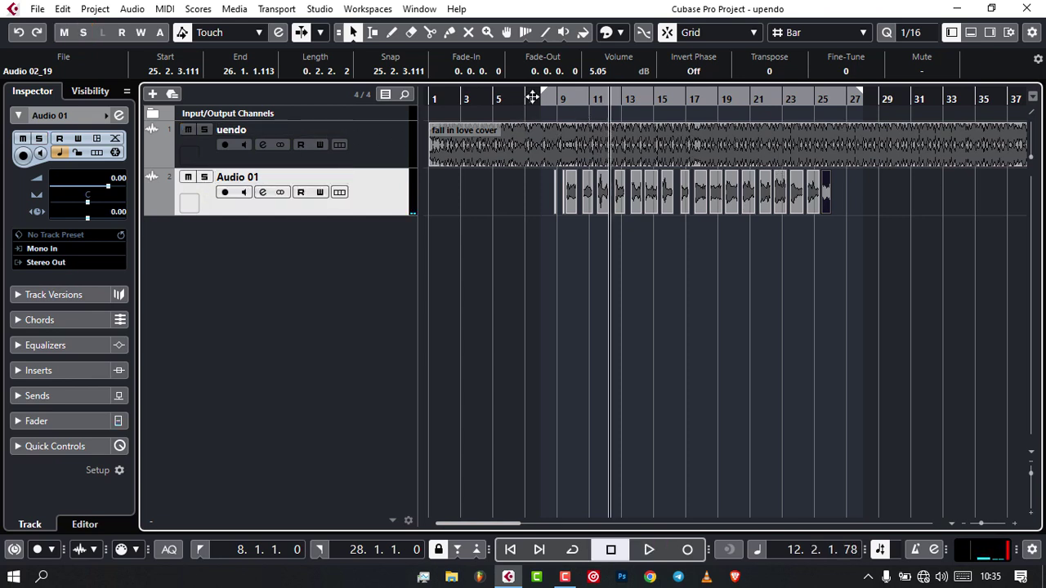
key(KP_1)
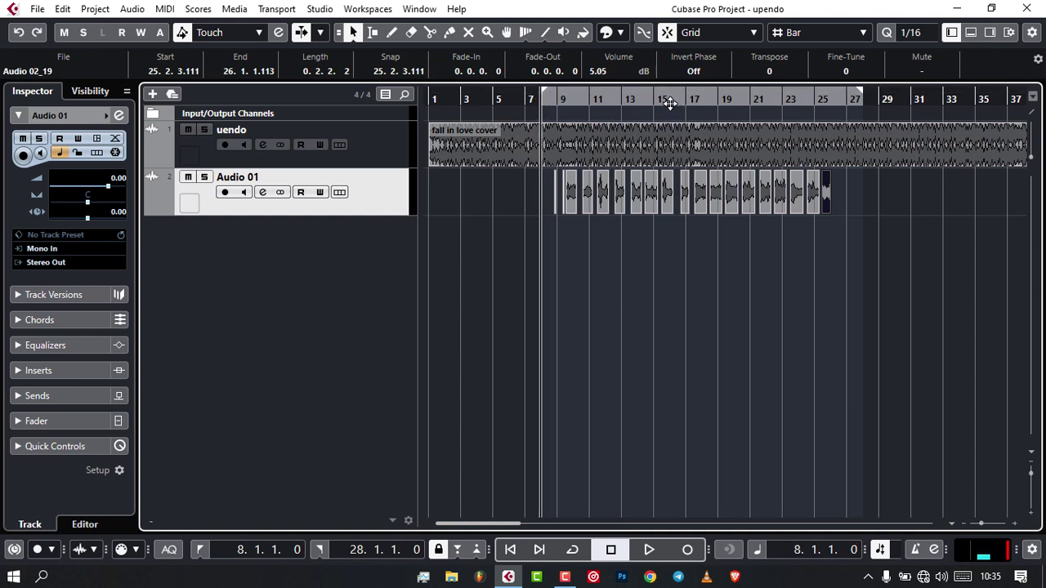
key(space)
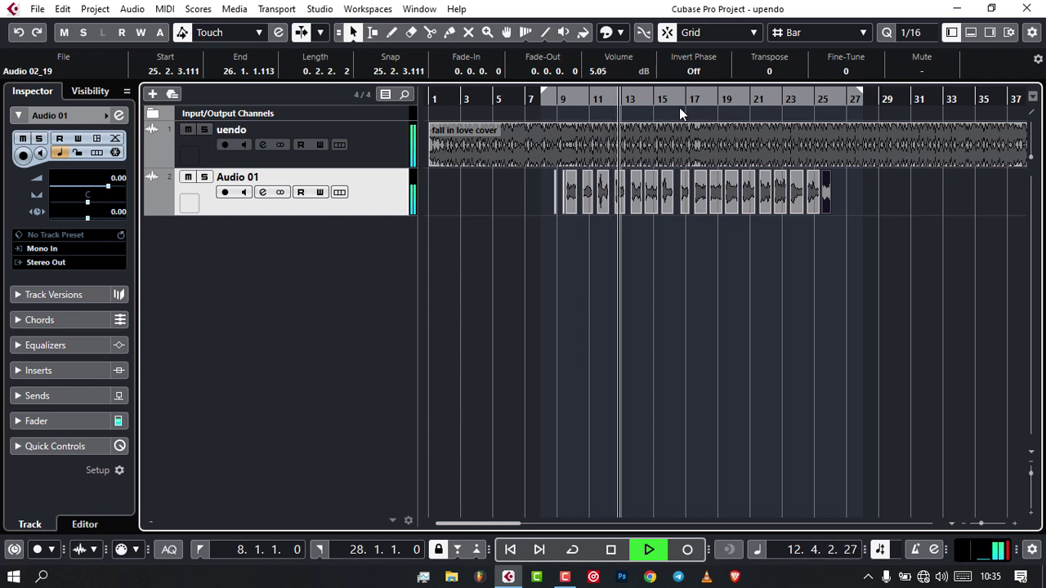
key(space)
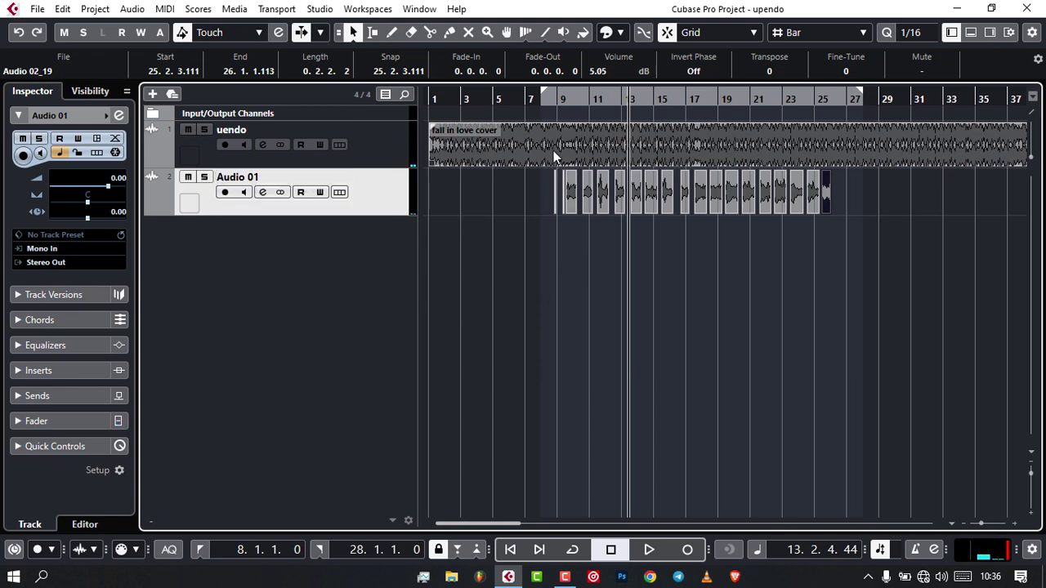
Select all the vocal clips on the Audio 01 track and lower their volume slightly together, bringing the first clip to 14.80 dB
key(g)
key(g)
key(g)
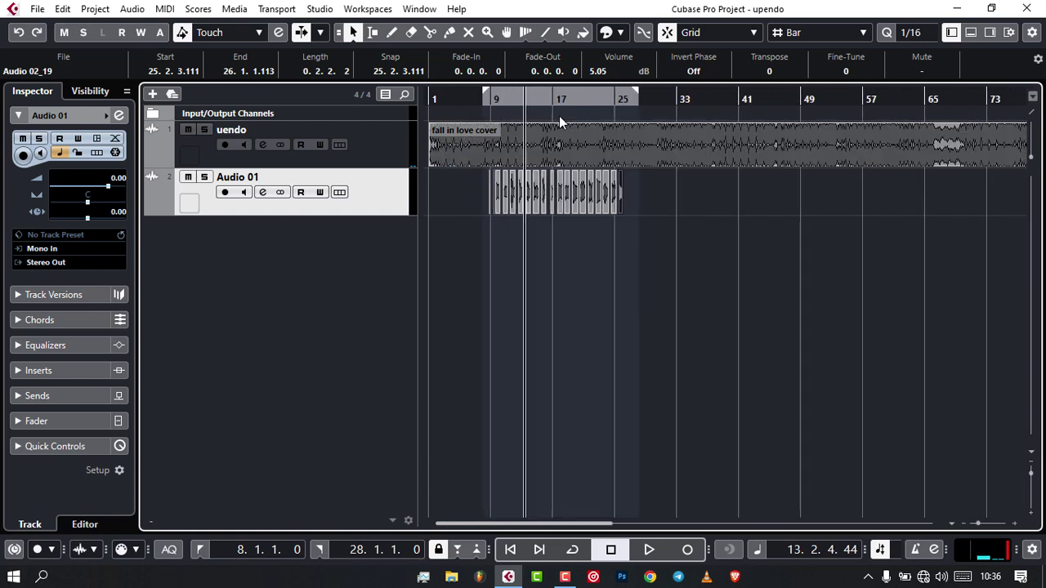
key(h)
key(h)
key(h)
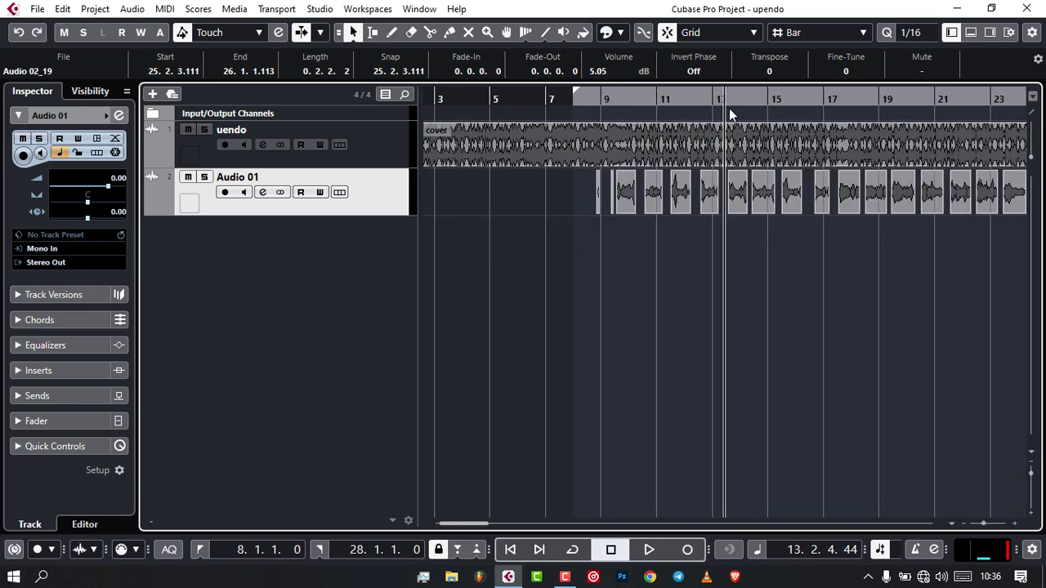
scroll(729, 108, right, 3)
drag(965, 190, 482, 206)
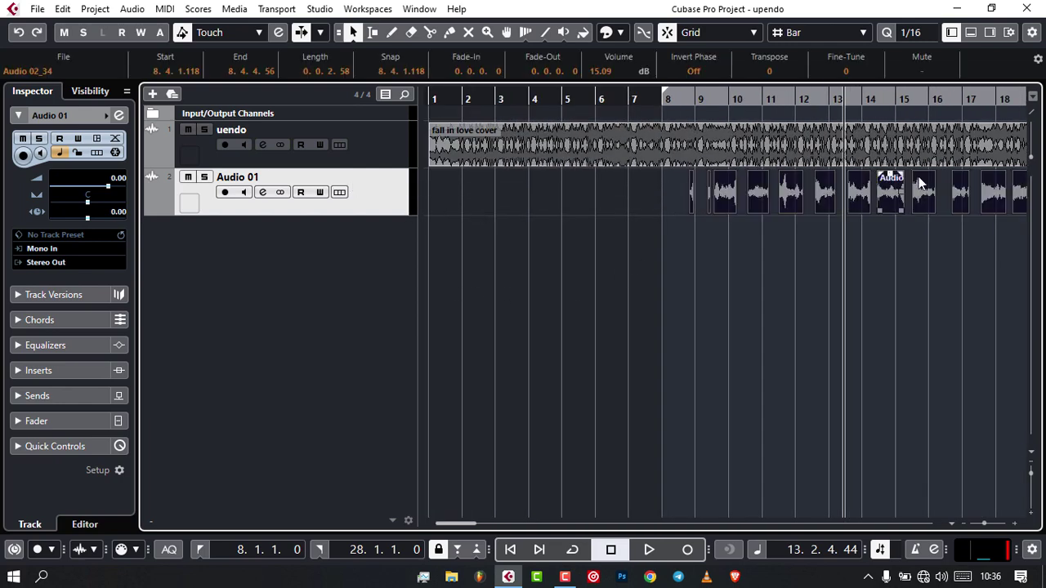
key(h)
key(h)
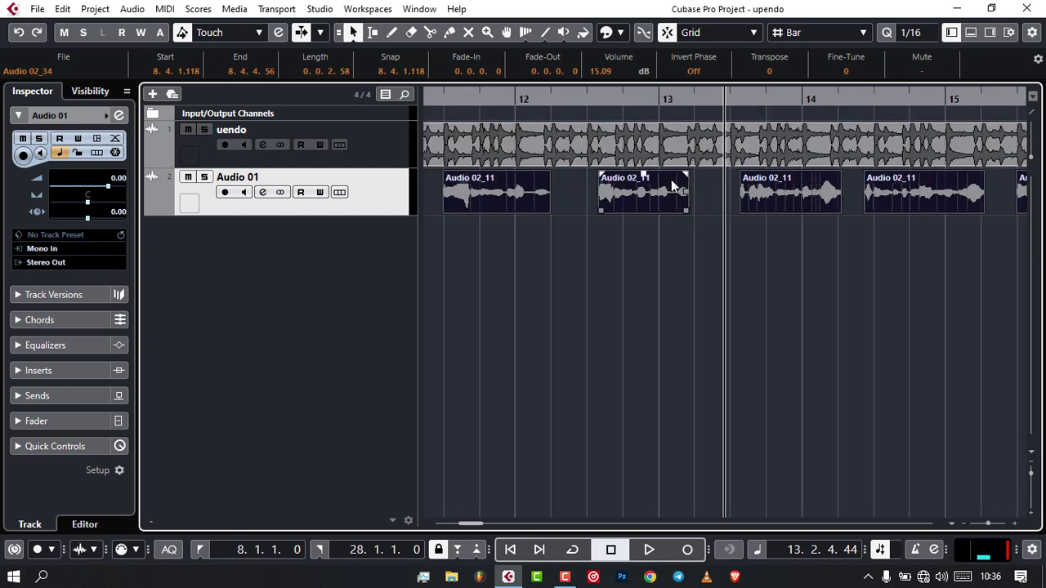
mouse_move(643, 171)
mouse_down()
mouse_move(645, 133)
mouse_move(648, 176)
mouse_up()
Play the vocal with the backing track from bar 8 to check the clip levels
key(space)
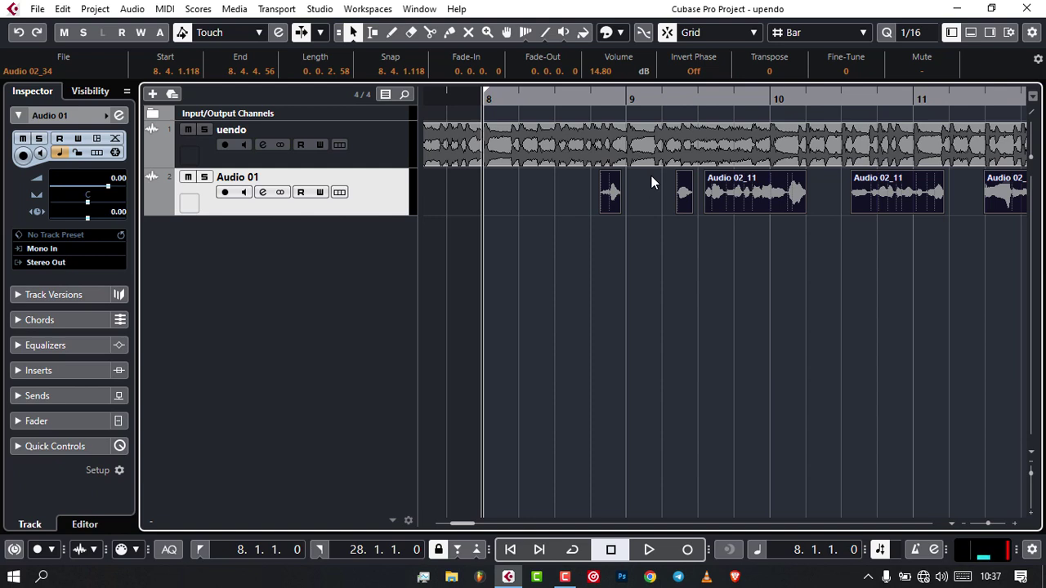
key(space)
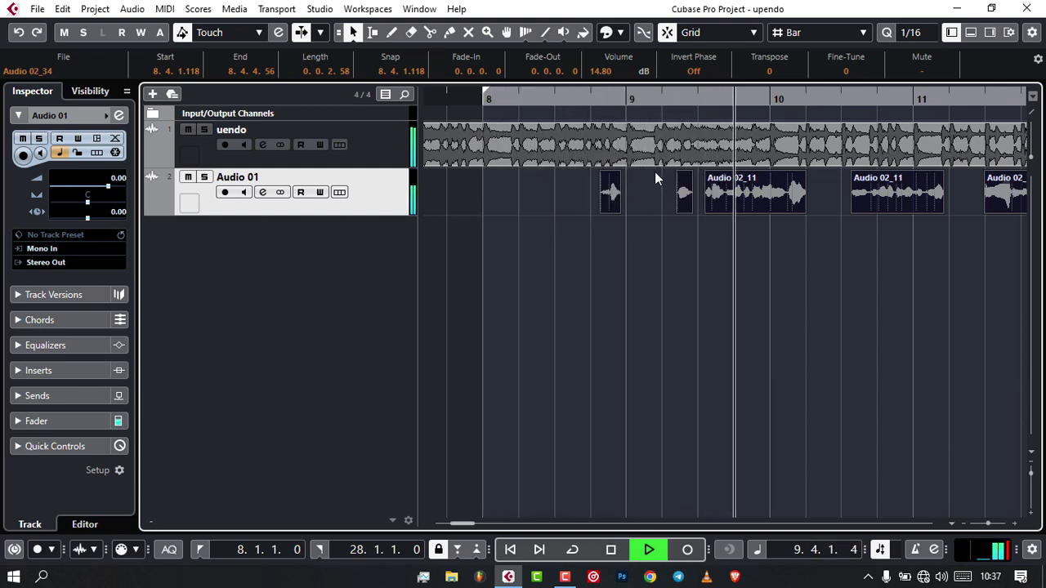
key(space)
Move the short vocal clip between beats 9.2 and 9.3 on the Audio 01 track slightly later, to start at 9.2.2.89
click(666, 101)
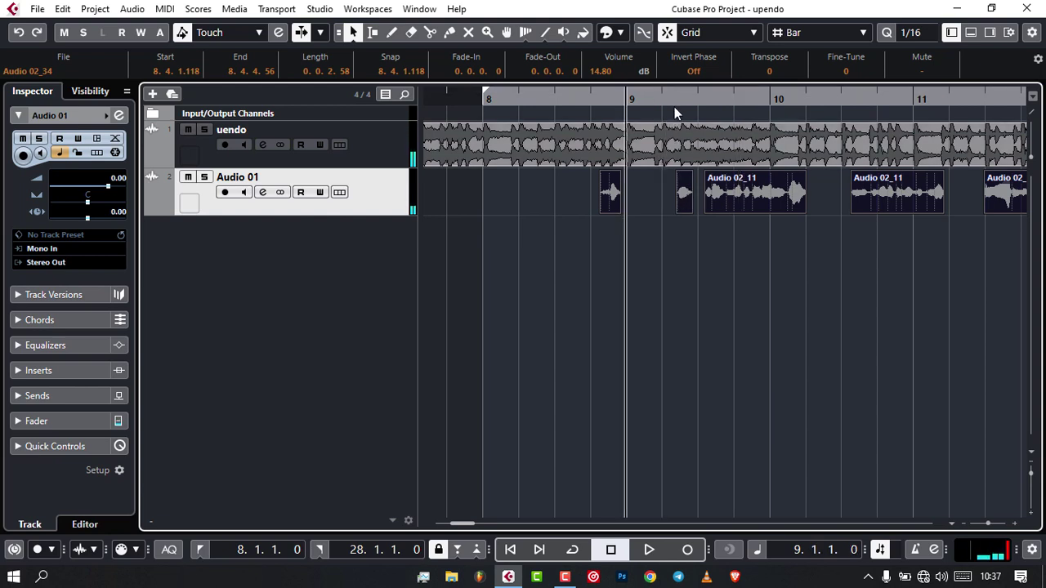
click(692, 198)
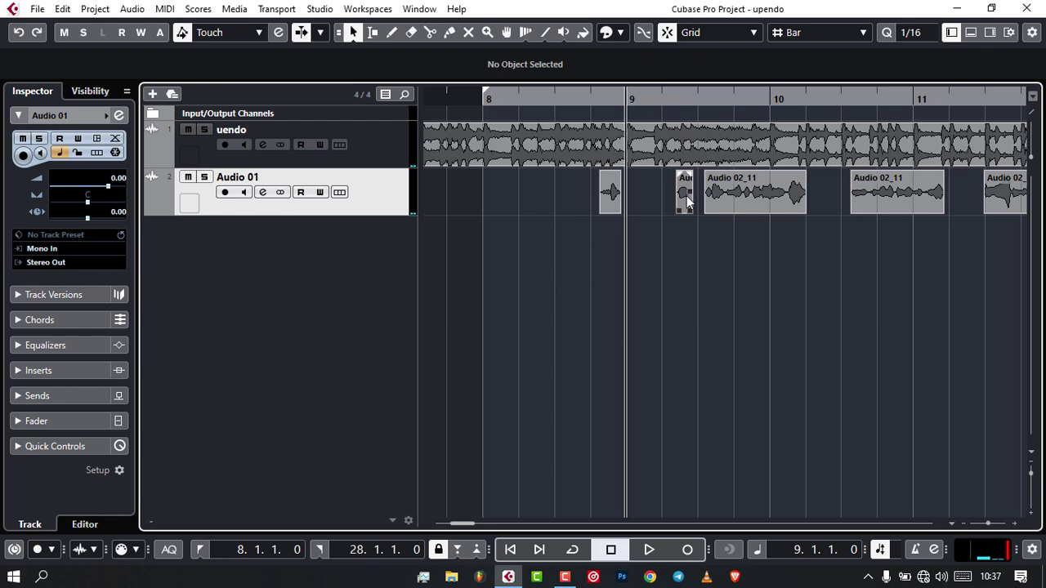
click(685, 196)
key(h)
key(h)
key(h)
key(h)
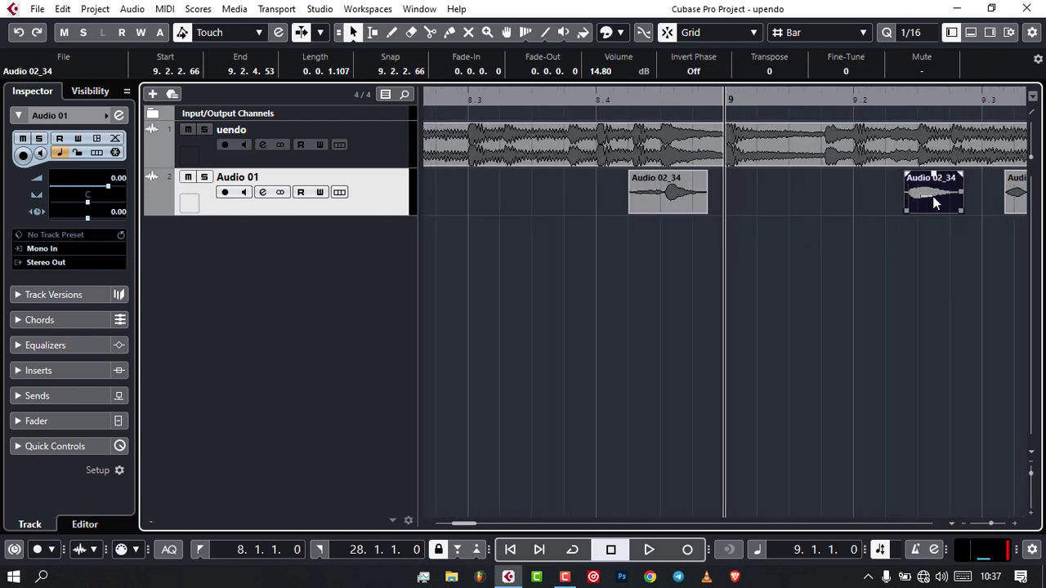
drag(920, 195, 925, 194)
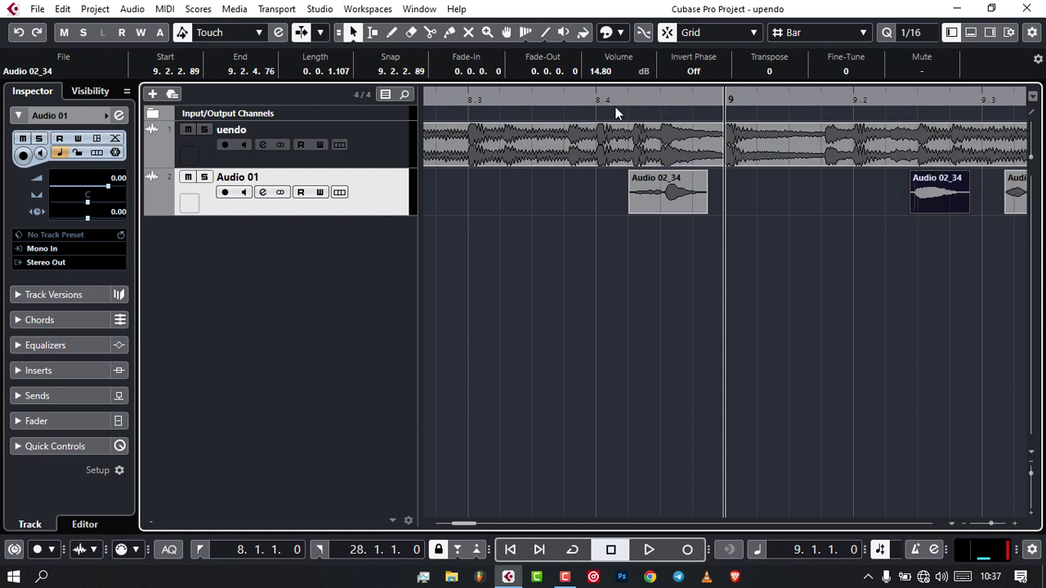
Play the vocal with the backing track from bar 9 to check the moved clip, and return the cursor to bar 8
key(space)
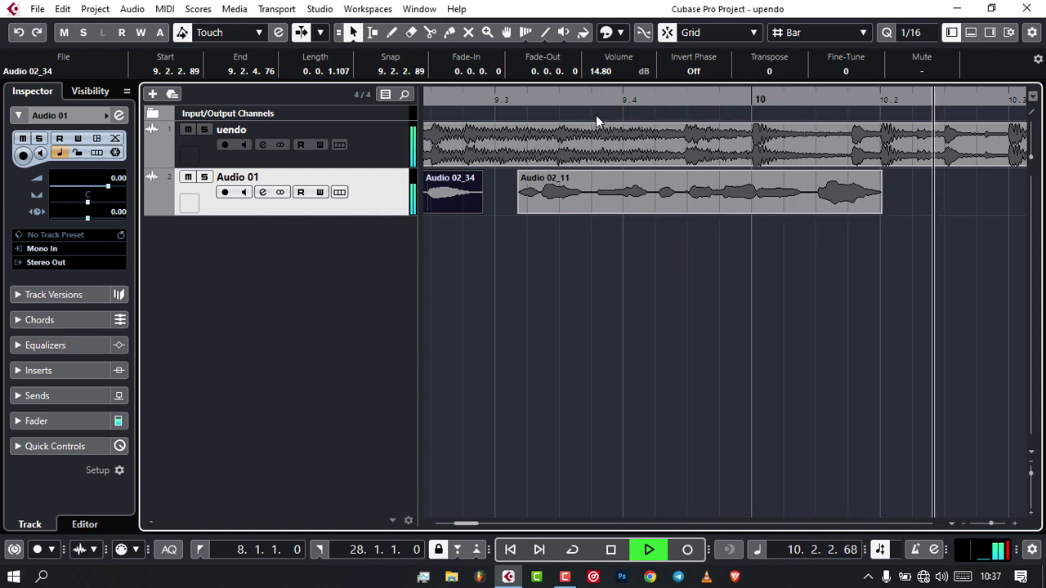
key(KP_Subtract)
key(space)
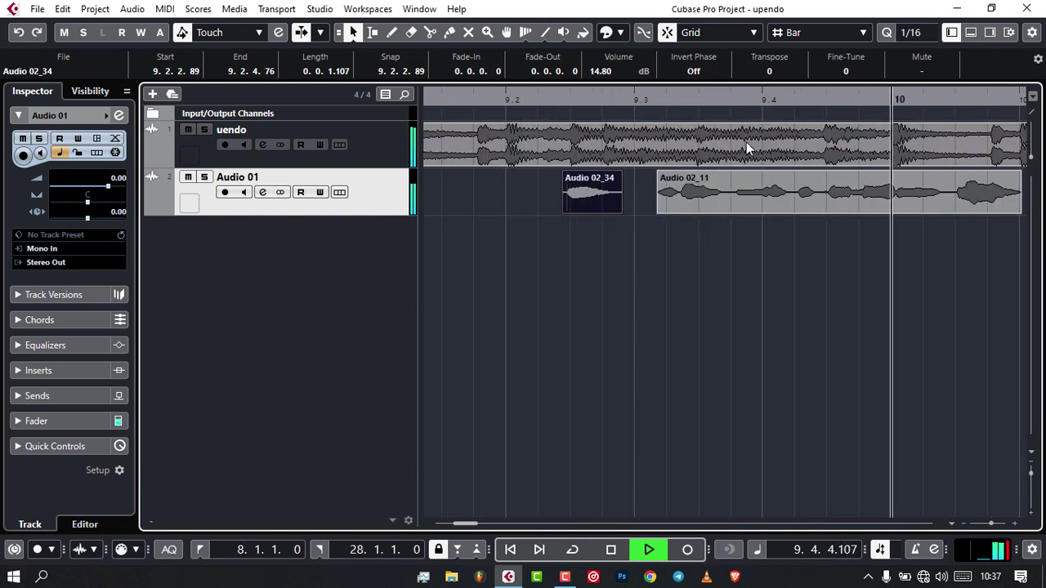
key(space)
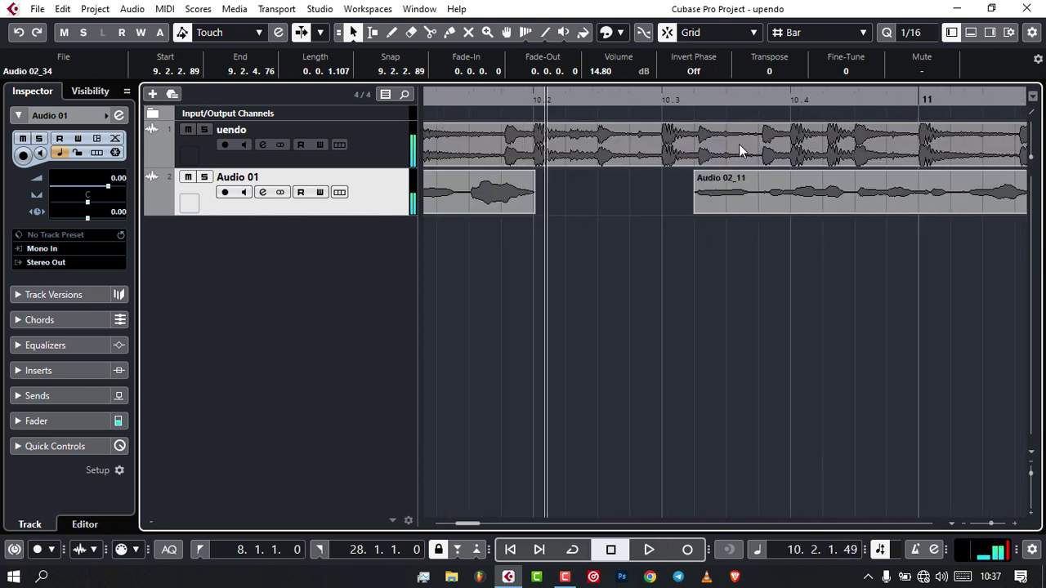
key(KP_1)
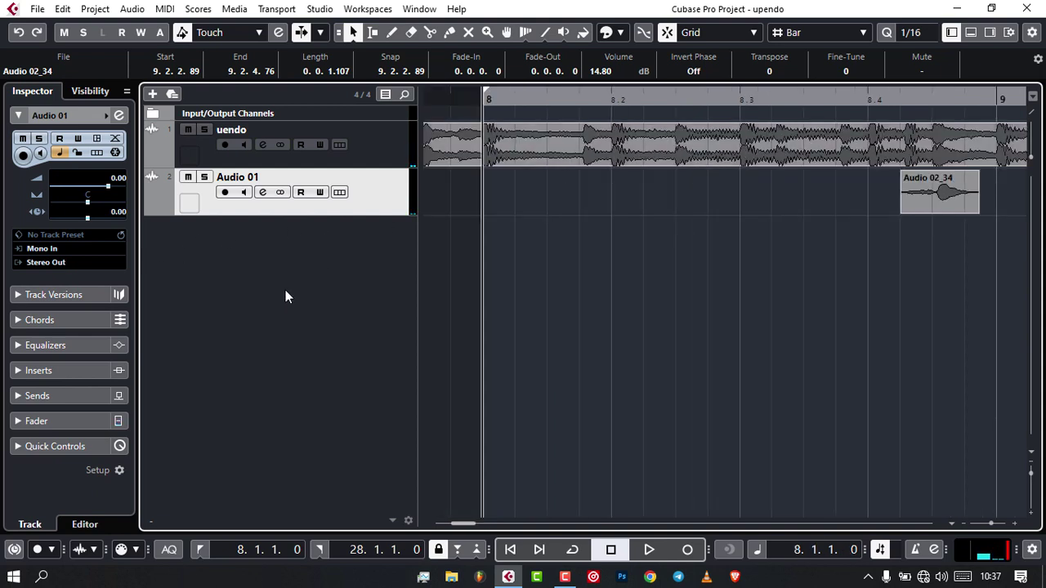
click(118, 115)
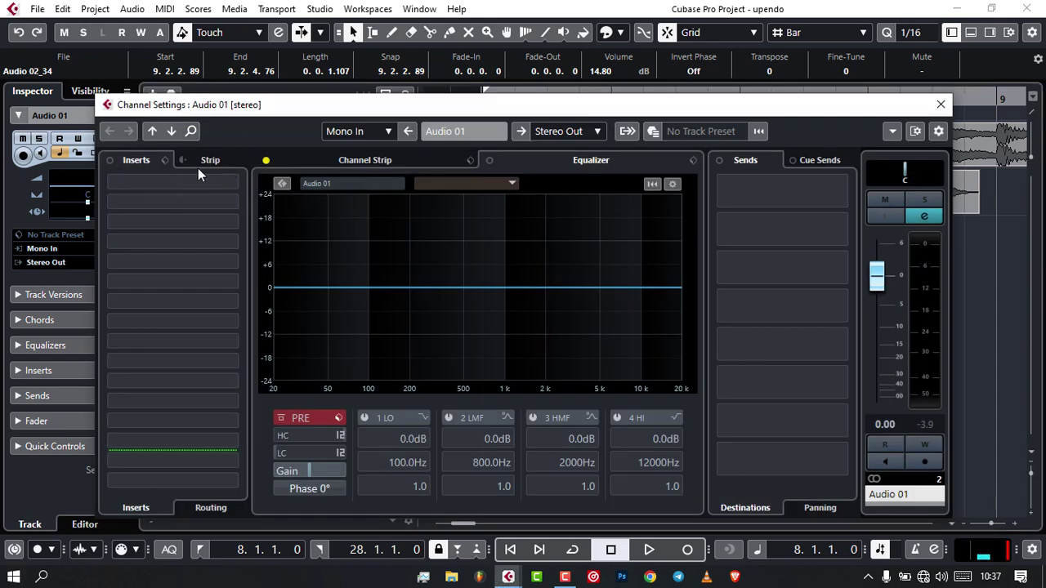
click(940, 104)
right_click(324, 255)
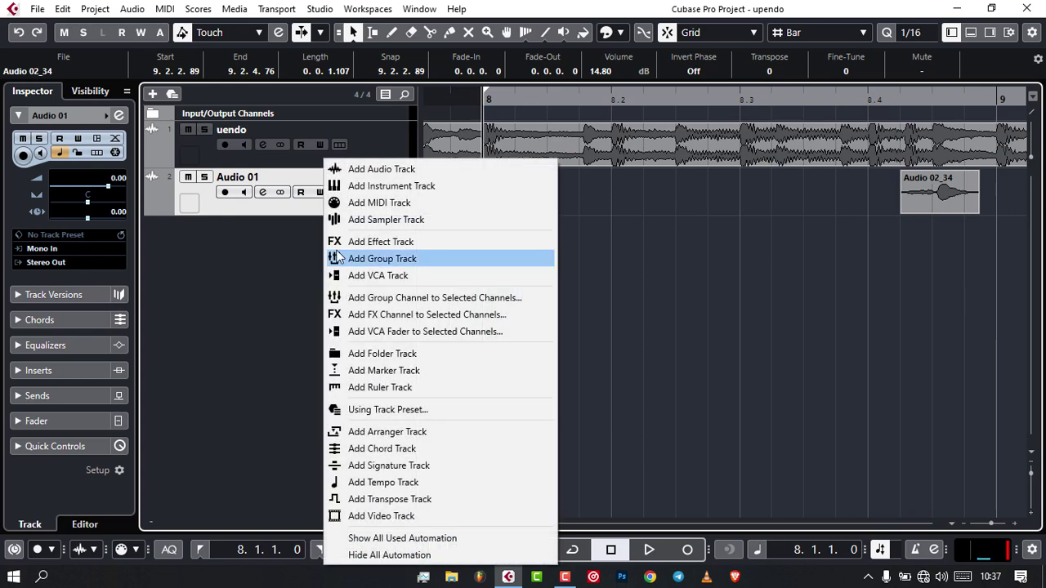
click(267, 280)
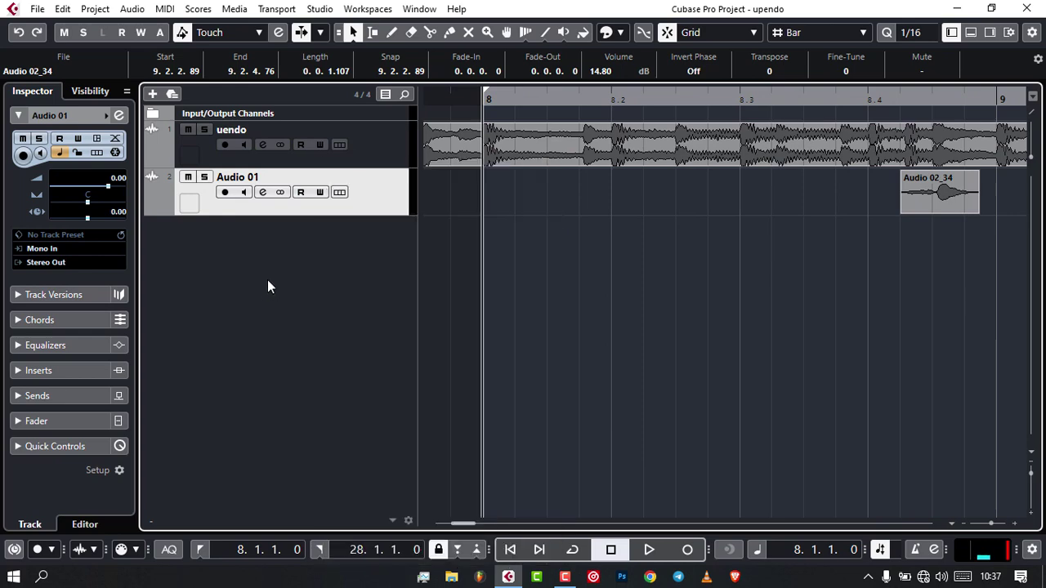
Add one stereo group track named MAIN VOCALS, with its output set to Stereo Out
right_click(290, 280)
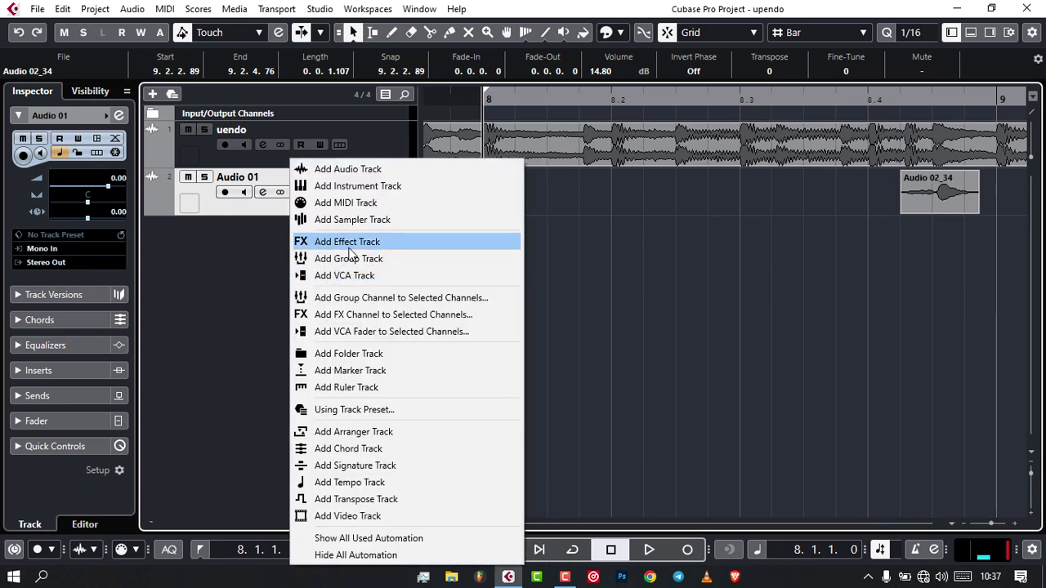
click(349, 260)
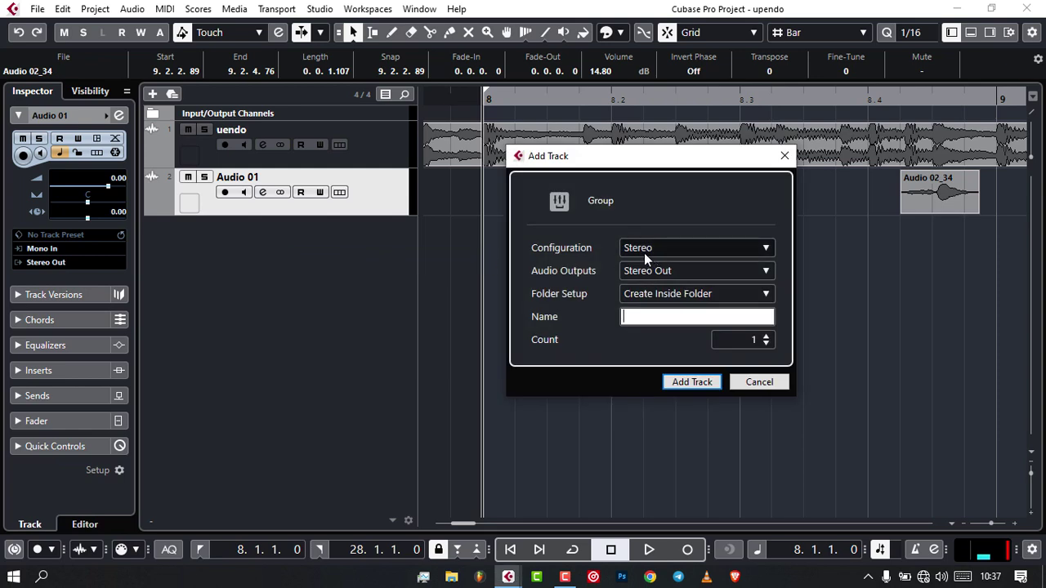
text(MAIN VOCALS)
click(678, 385)
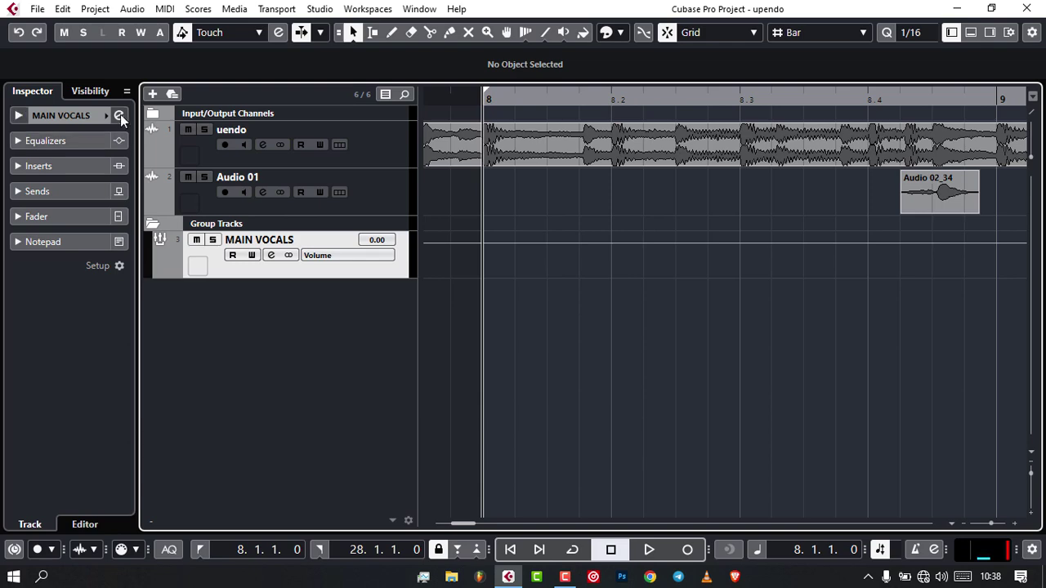
Insert the CLA-2A Stereo compressor from the Dynamics category in the first insert slot of the MAIN VOCALS channel and close its channel settings
click(17, 115)
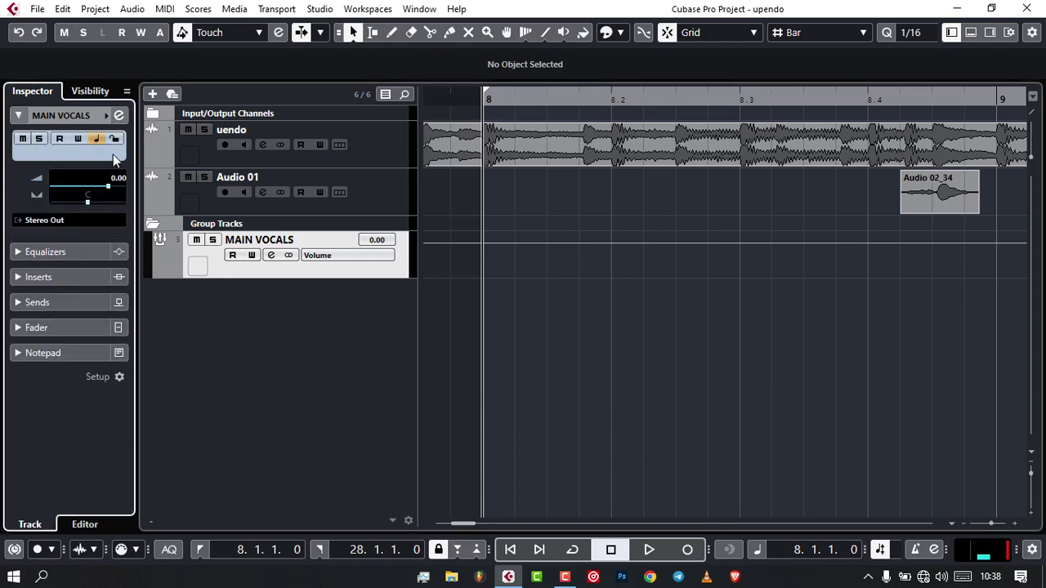
click(270, 255)
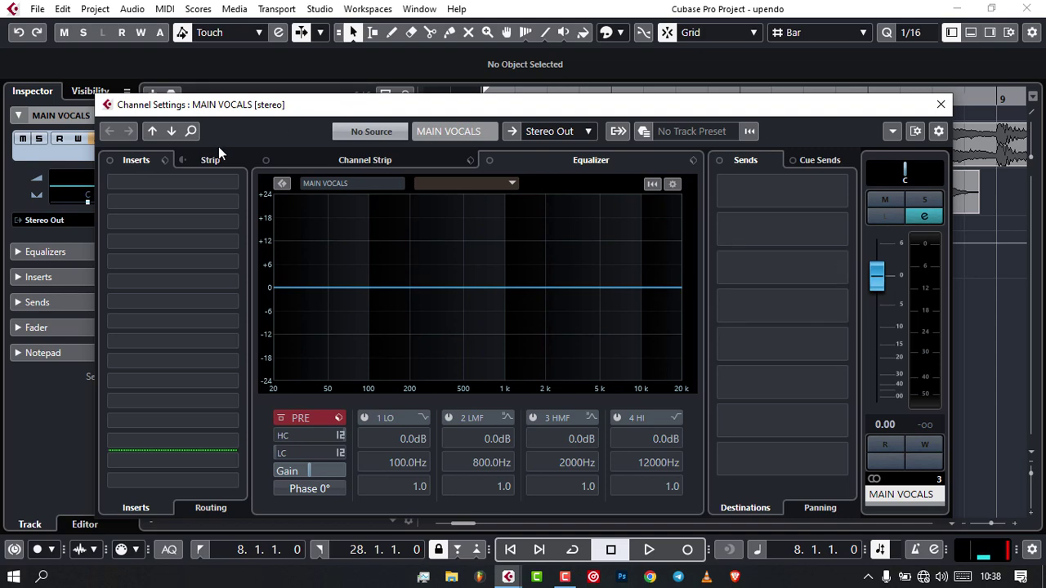
click(158, 183)
scroll(163, 303, down, 4)
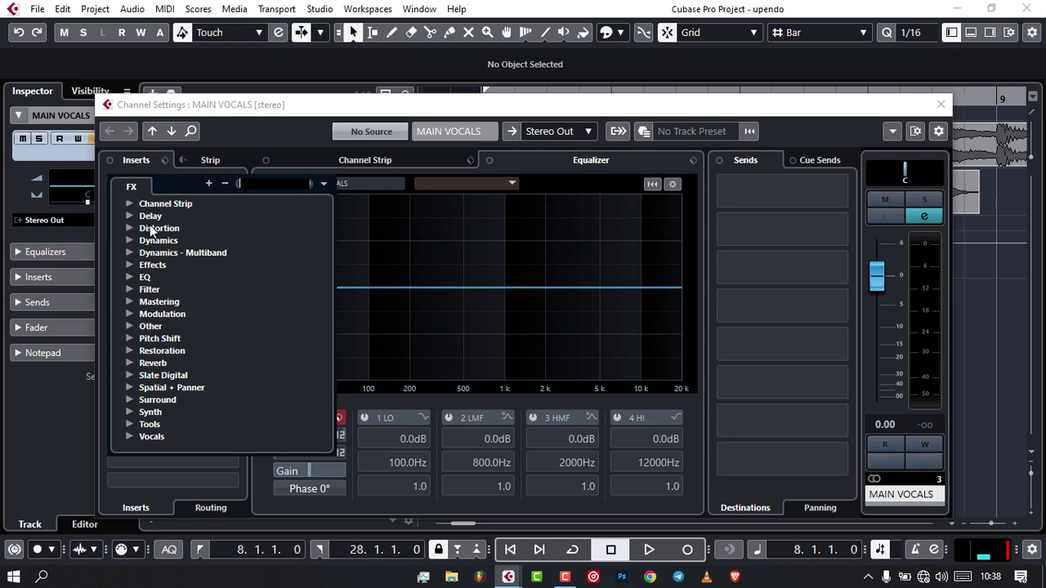
scroll(139, 237, up, 1)
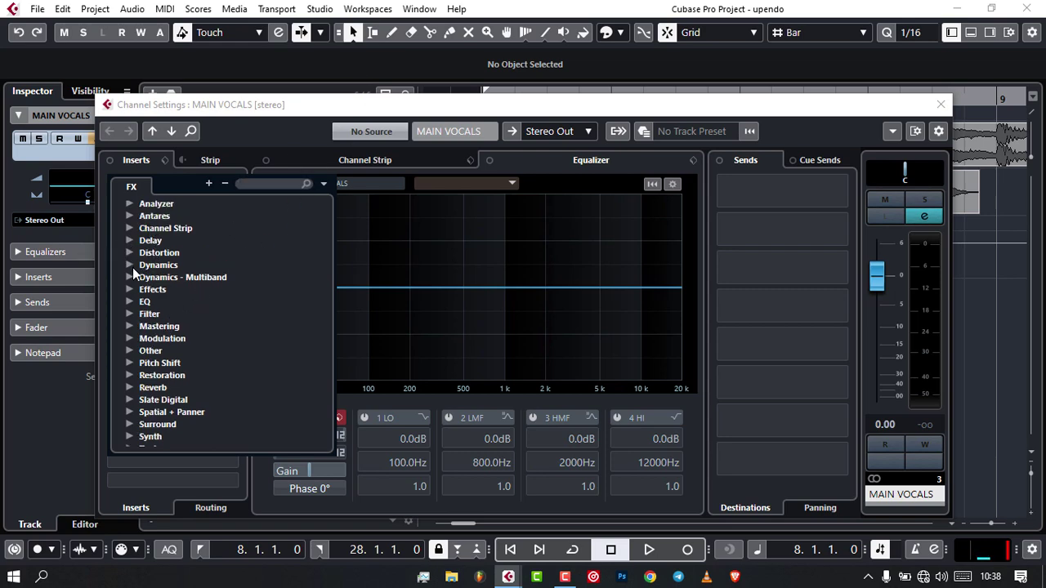
click(132, 266)
scroll(251, 308, down, 1)
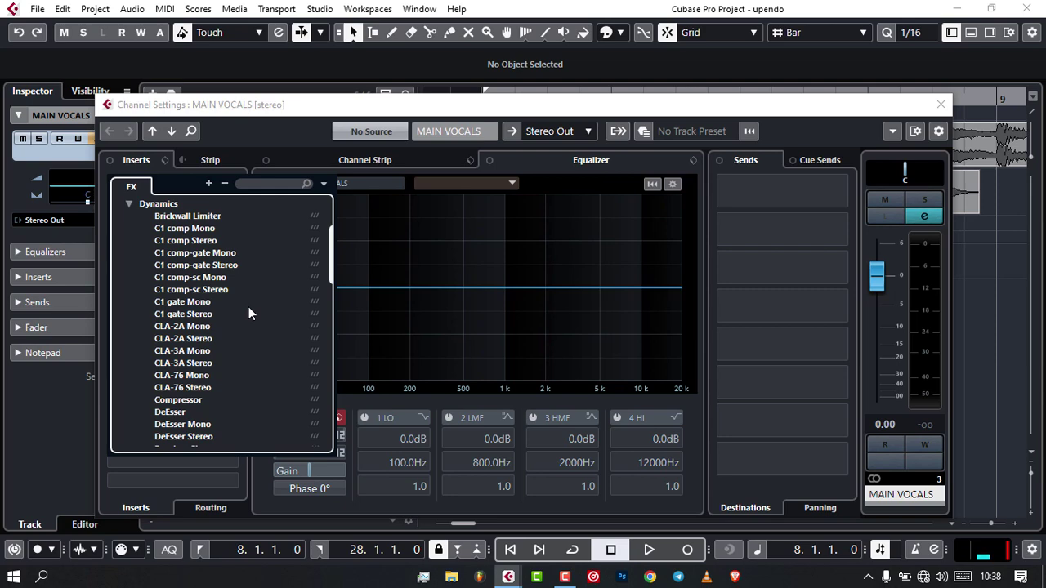
scroll(234, 309, down, 1)
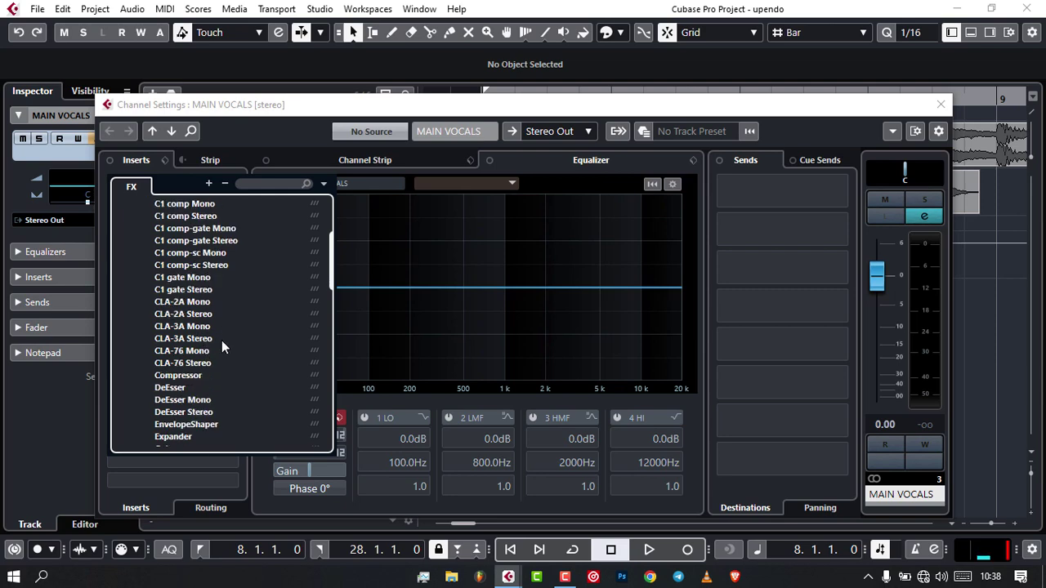
scroll(222, 343, down, 10)
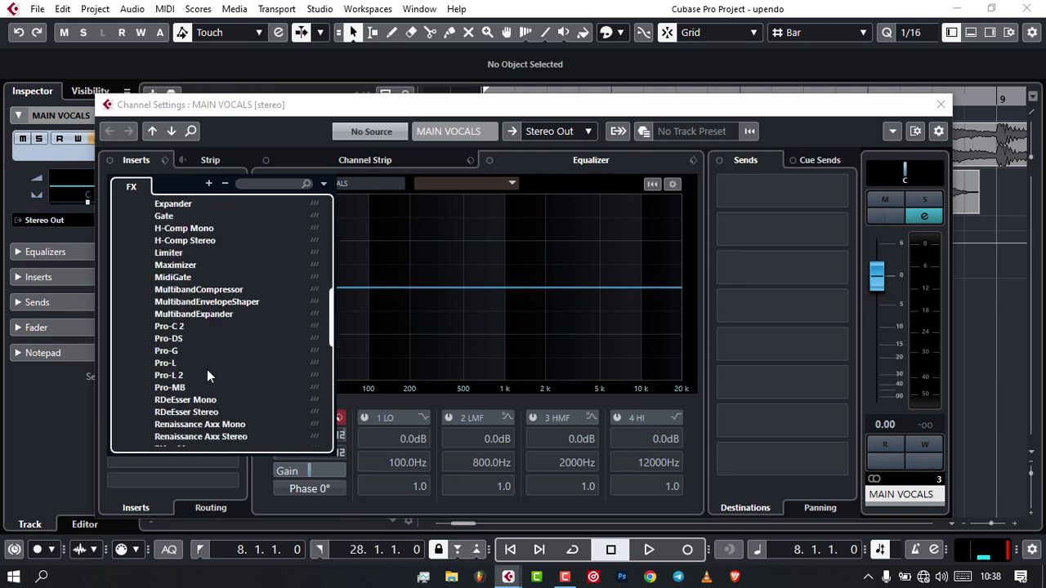
scroll(206, 369, down, 3)
scroll(205, 370, up, 6)
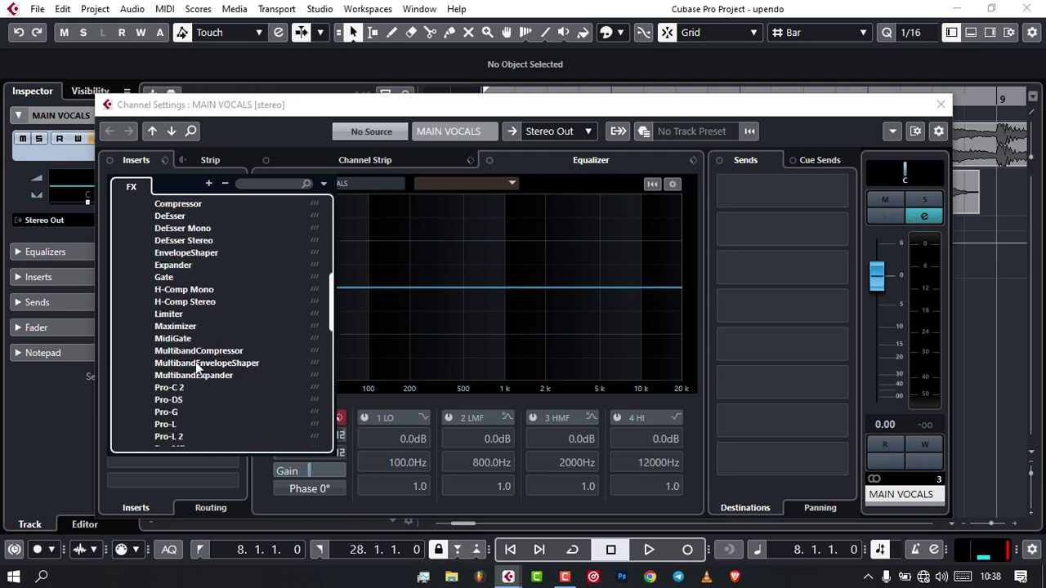
scroll(196, 369, up, 5)
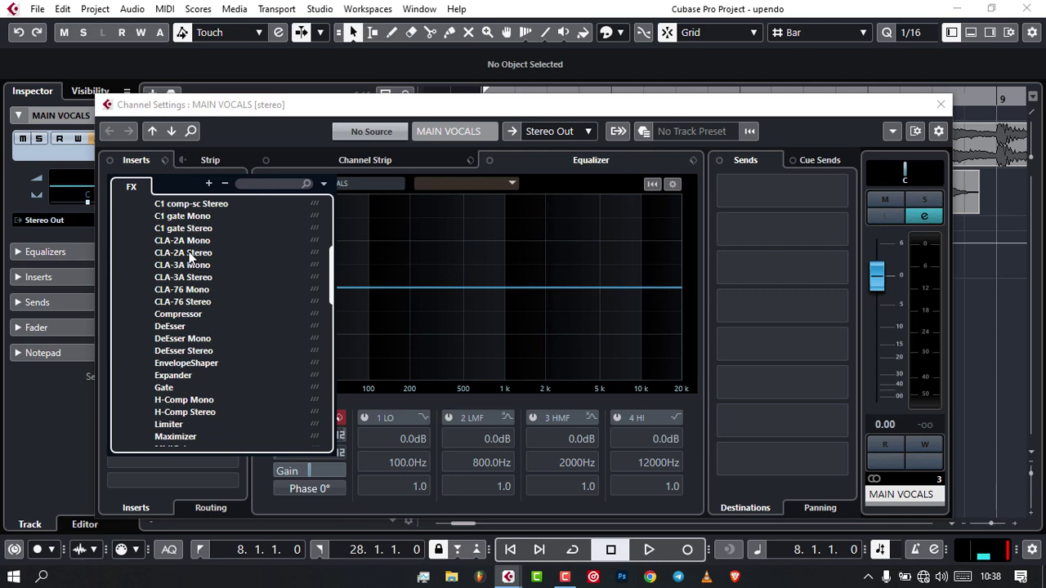
click(188, 253)
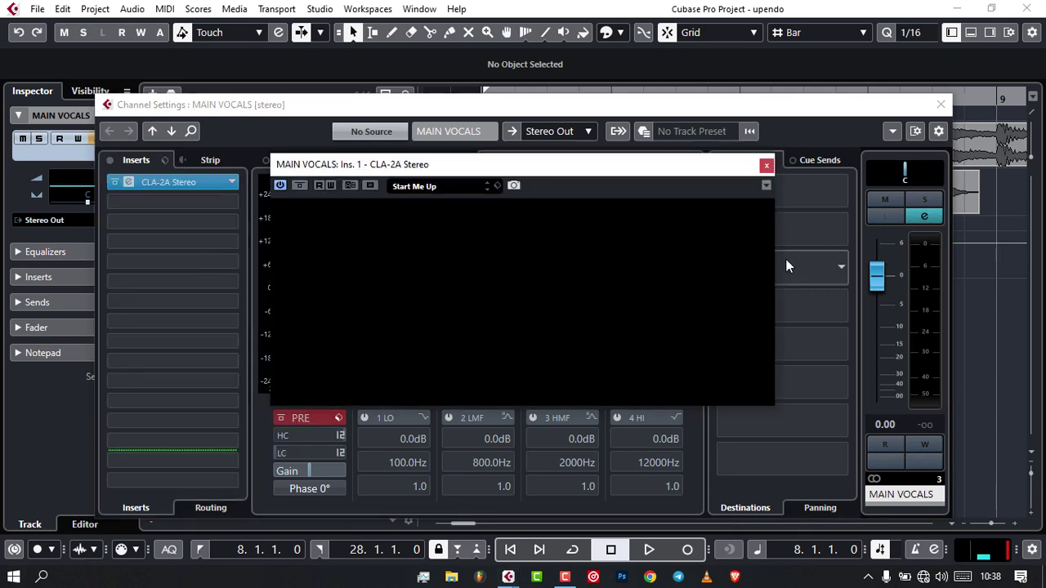
click(940, 105)
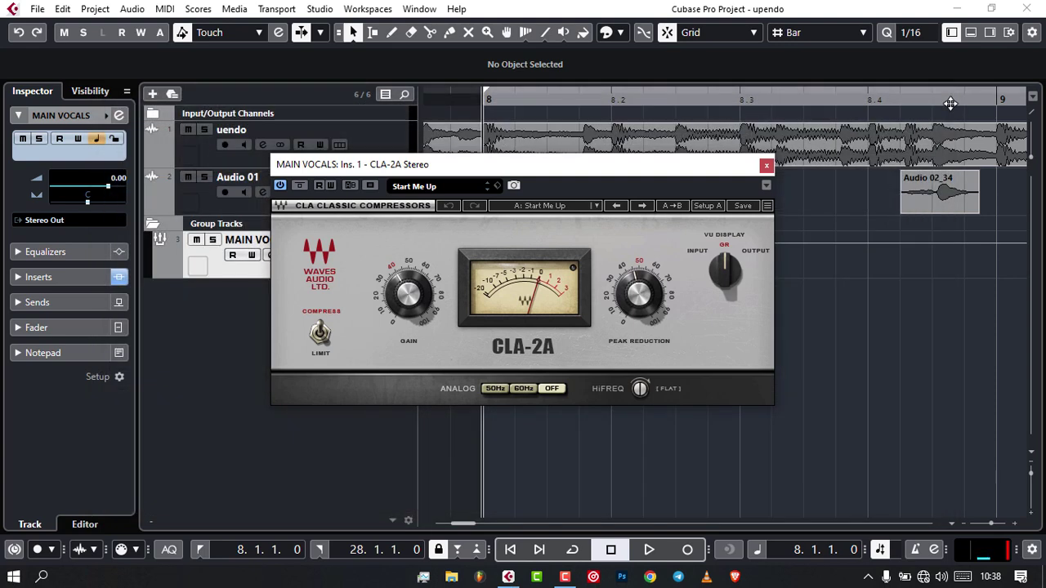
Solo the Audio 01 and MAIN VOCALS tracks and move the compressor window clear of the track list
click(205, 176)
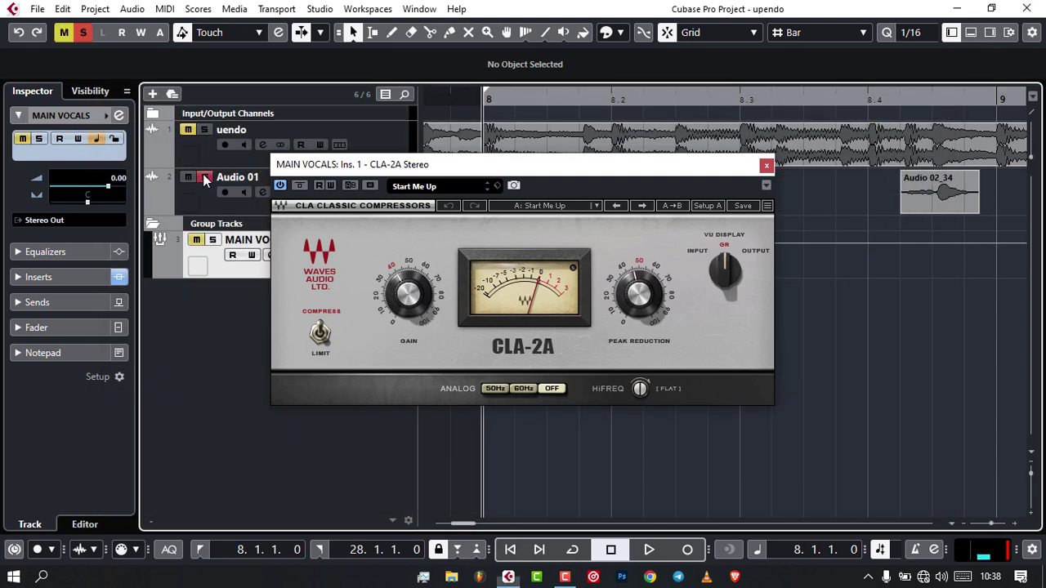
click(213, 240)
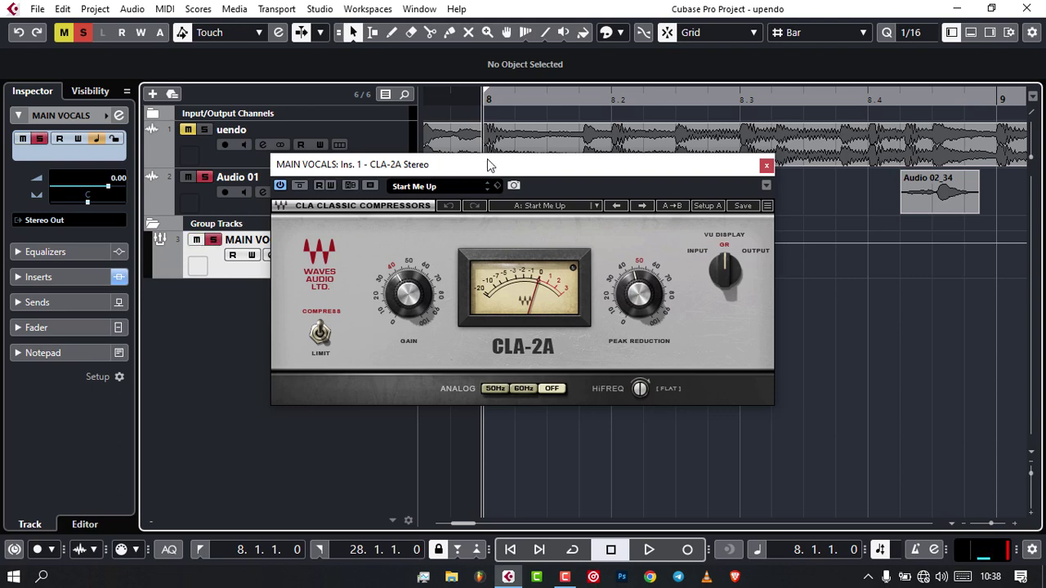
drag(516, 172, 755, 330)
Route the output of the Audio 01 track to the MAIN VOCALS group and select the group track
click(385, 196)
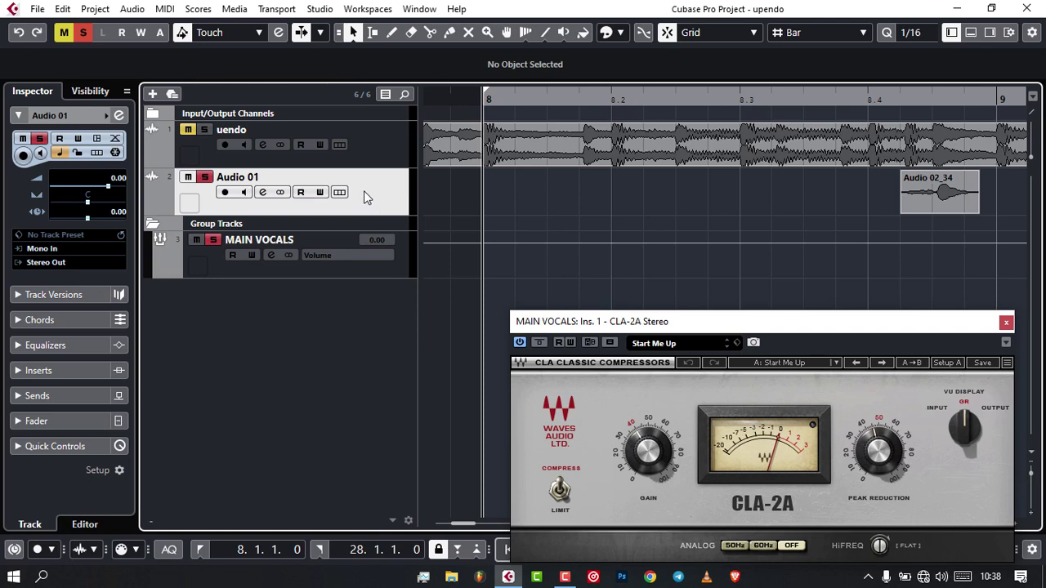
click(45, 263)
click(96, 374)
click(396, 261)
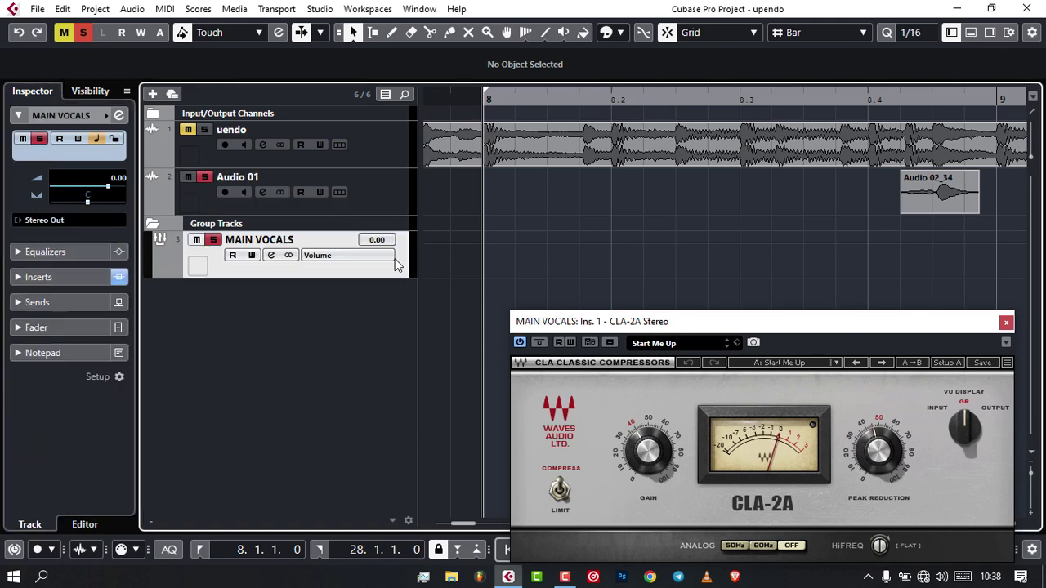
Select the Audio 01 track, place the compressor window just below the tracks, and audition the soloed vocal from bar 8
click(401, 206)
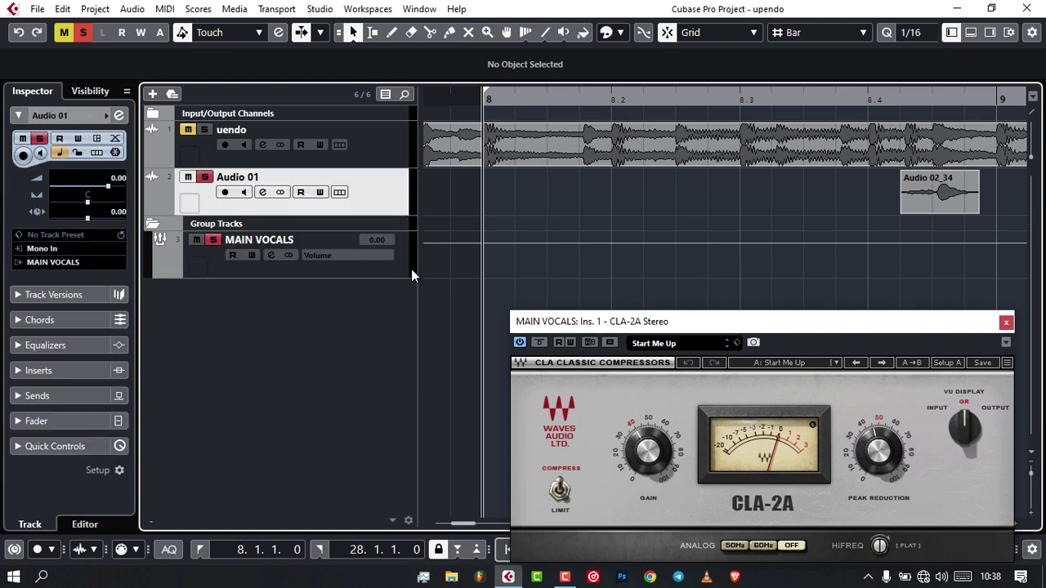
drag(693, 321, 604, 111)
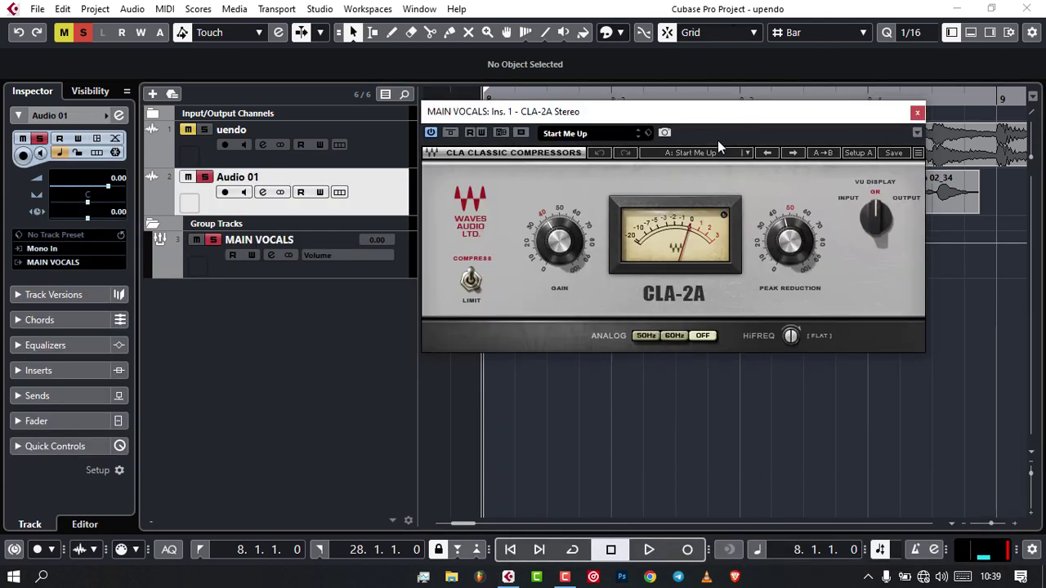
drag(726, 111, 665, 273)
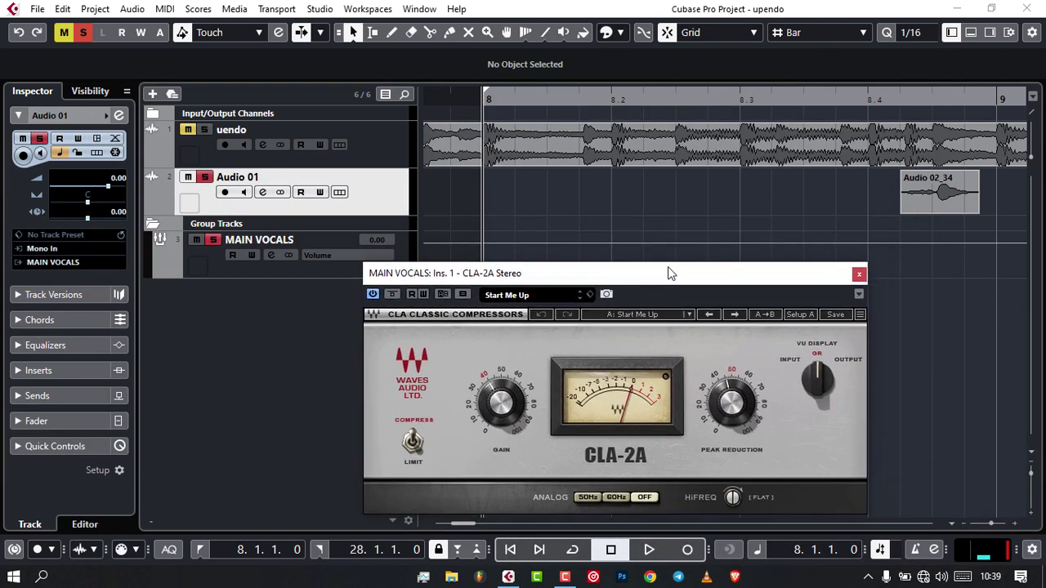
key(space)
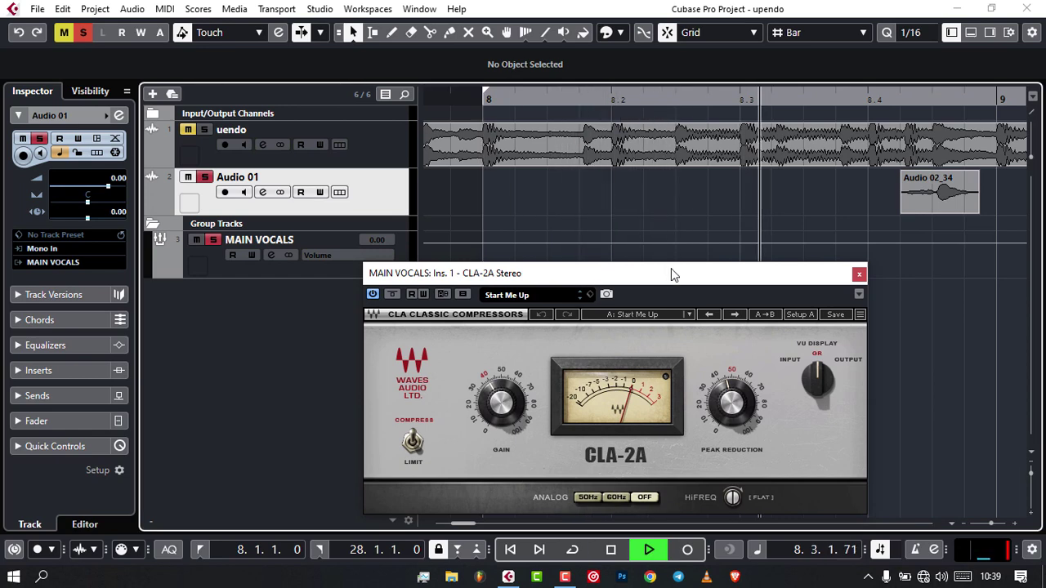
key(space)
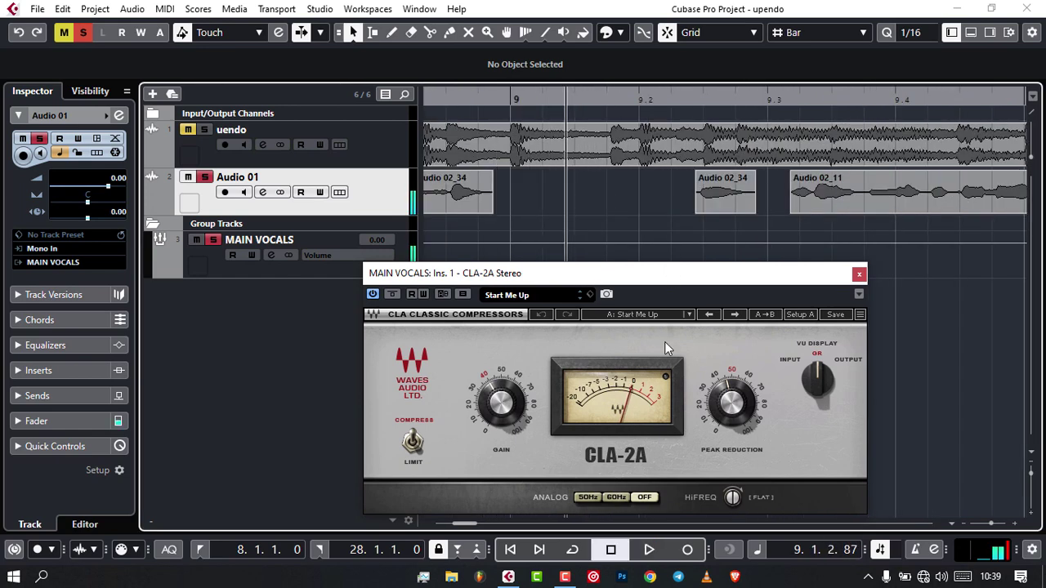
Load the Vox preset in the CLA-2A compressor and turn its analog hum setting off
click(632, 313)
click(670, 380)
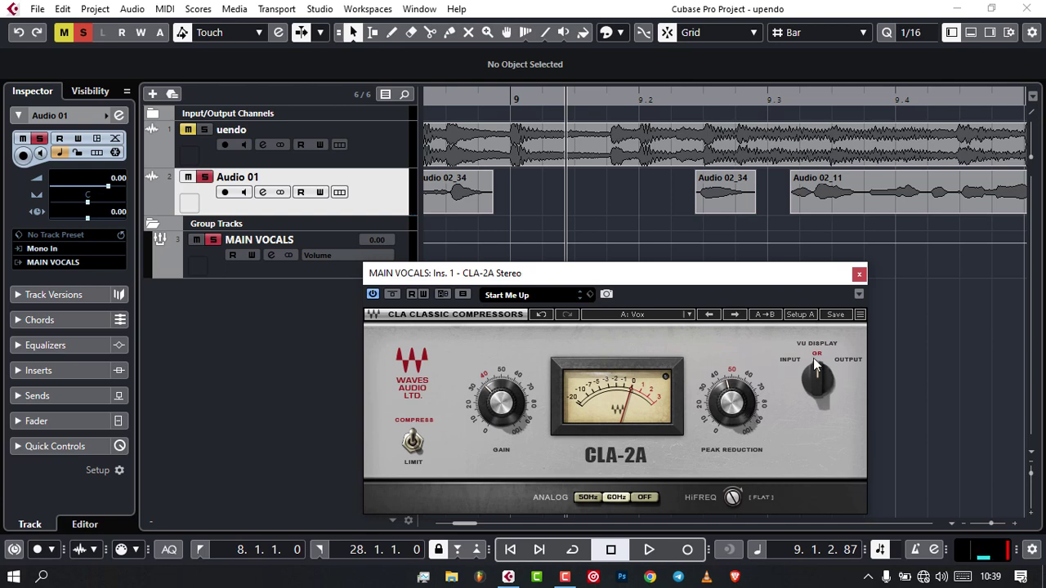
click(647, 496)
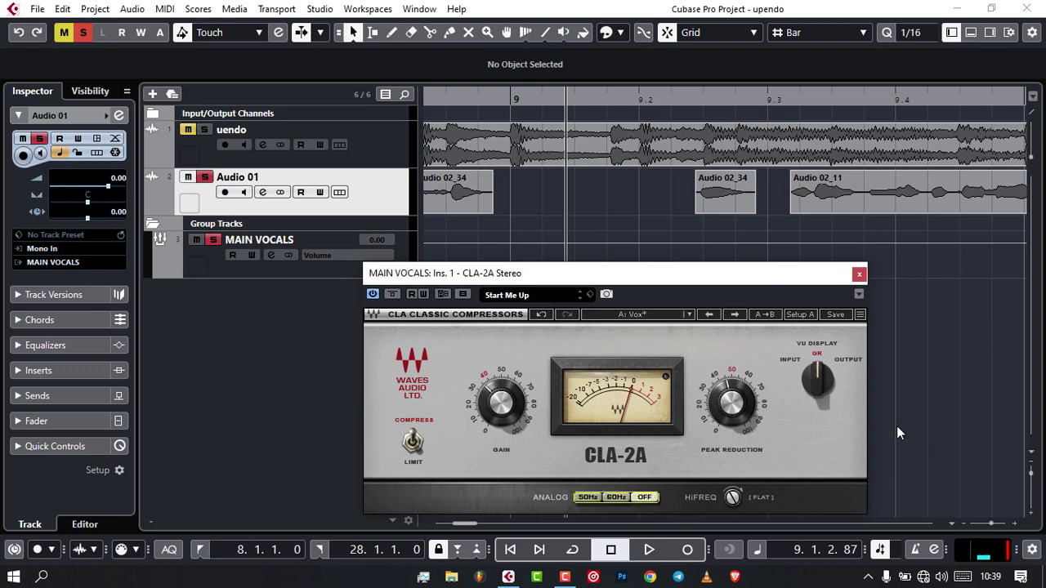
Adjust the CLA-2A peak reduction by ear to just below 50 while the soloed vocal plays
key(space)
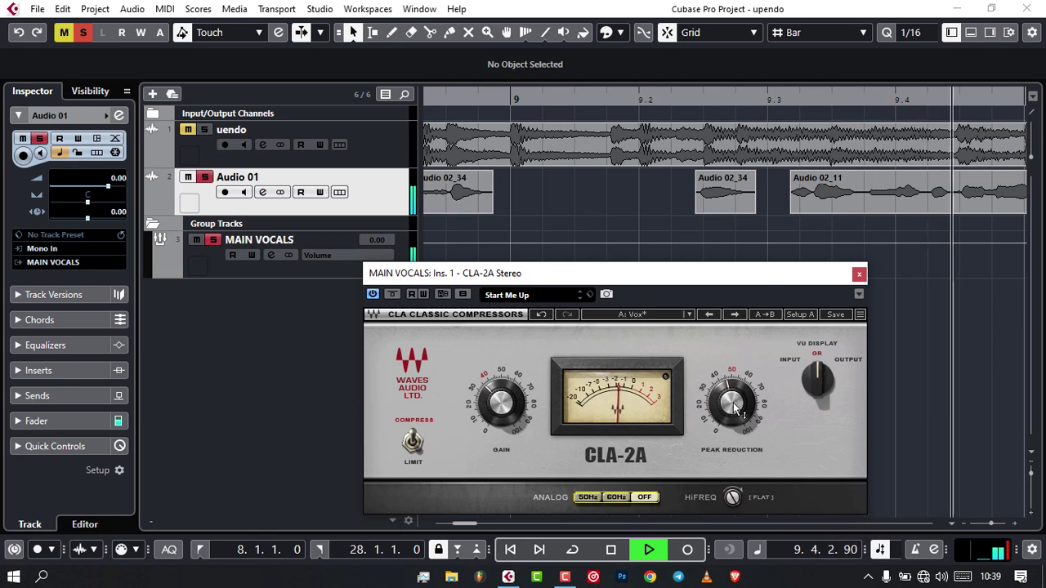
mouse_move(735, 402)
key(space)
mouse_move(735, 402)
mouse_down()
mouse_move(735, 393)
mouse_move(725, 407)
mouse_up()
key(space)
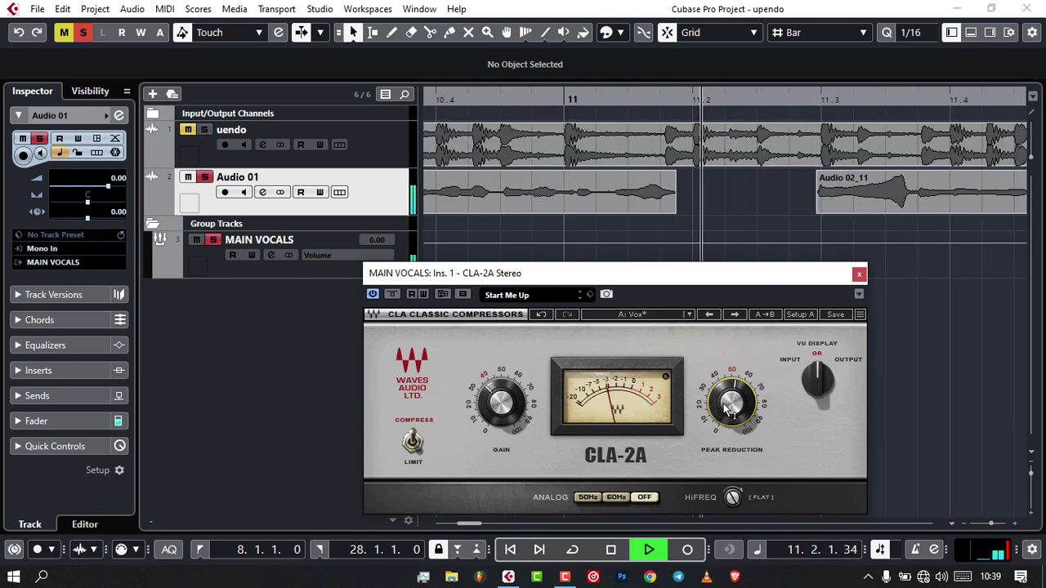
key(space)
drag(727, 411, 727, 418)
key(space)
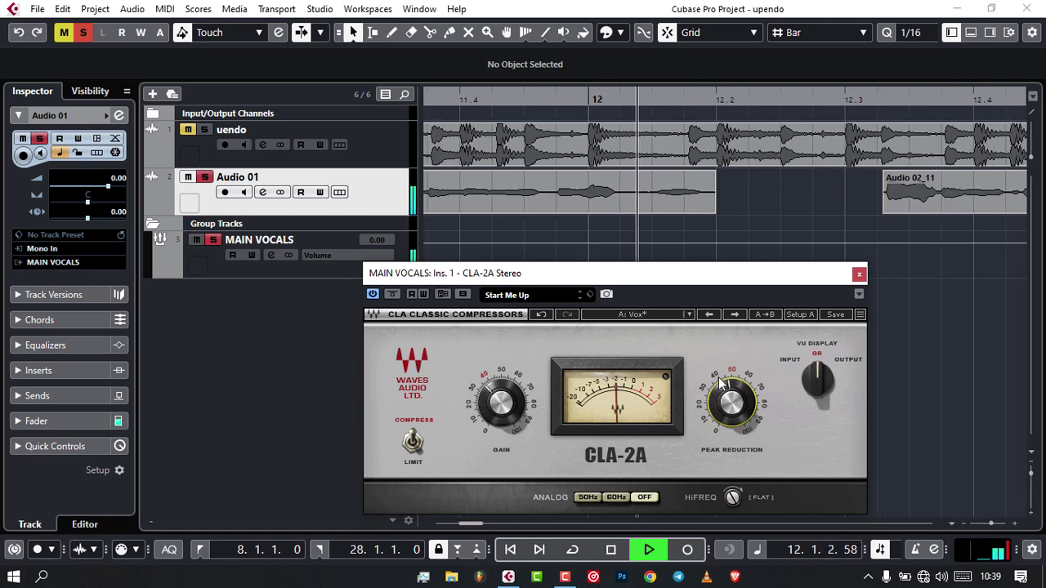
Set the CLA-2A gain to about 41 while listening to the soloed vocal
key(space)
drag(500, 403, 496, 409)
key(space)
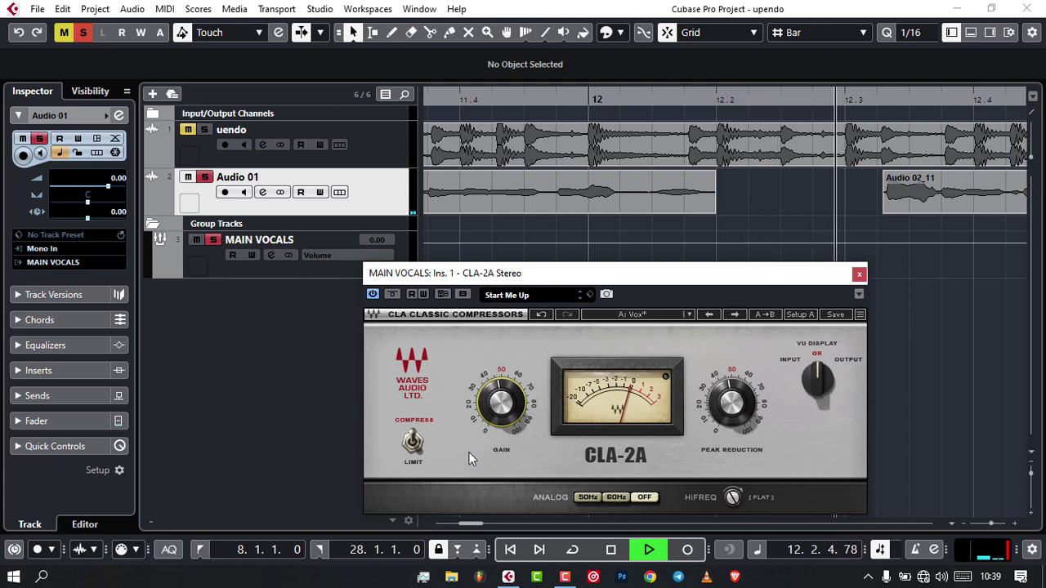
key(space)
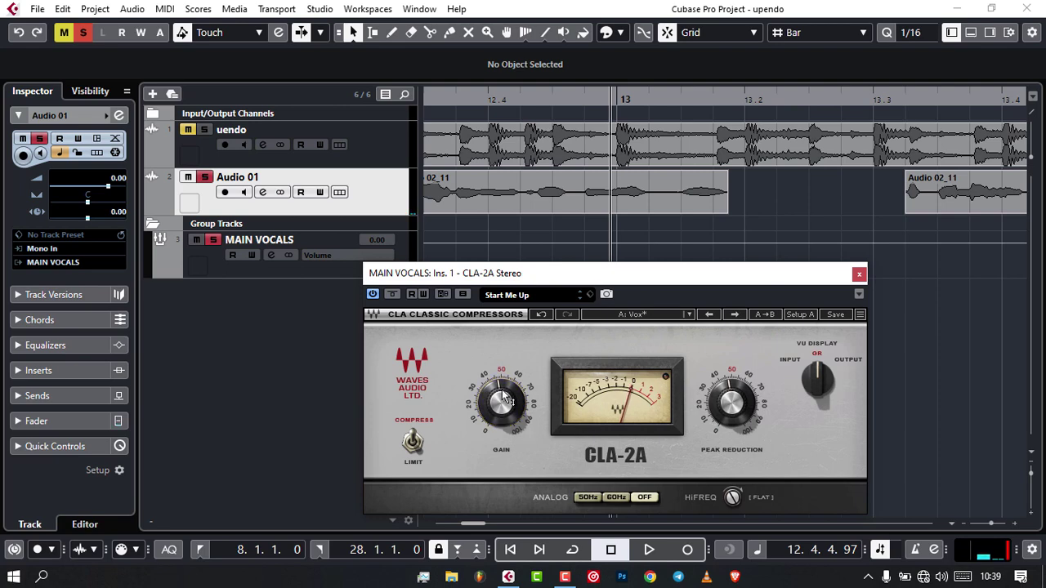
drag(501, 394, 500, 405)
key(space)
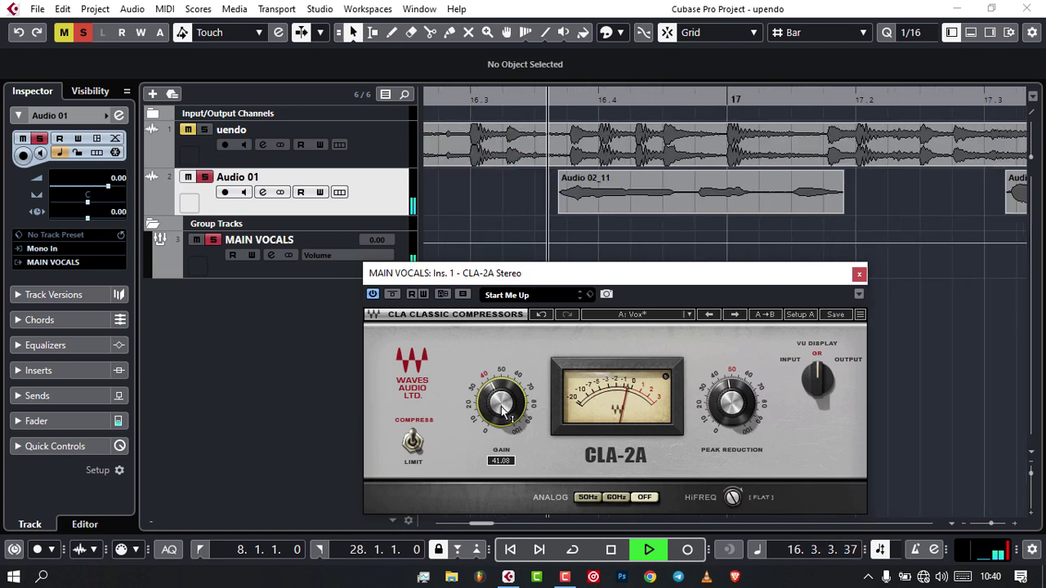
Compare playback from bar 8 with the MAIN VOCALS solo off and on, and clear all solos and mutes to play the full mix
key(KP_1)
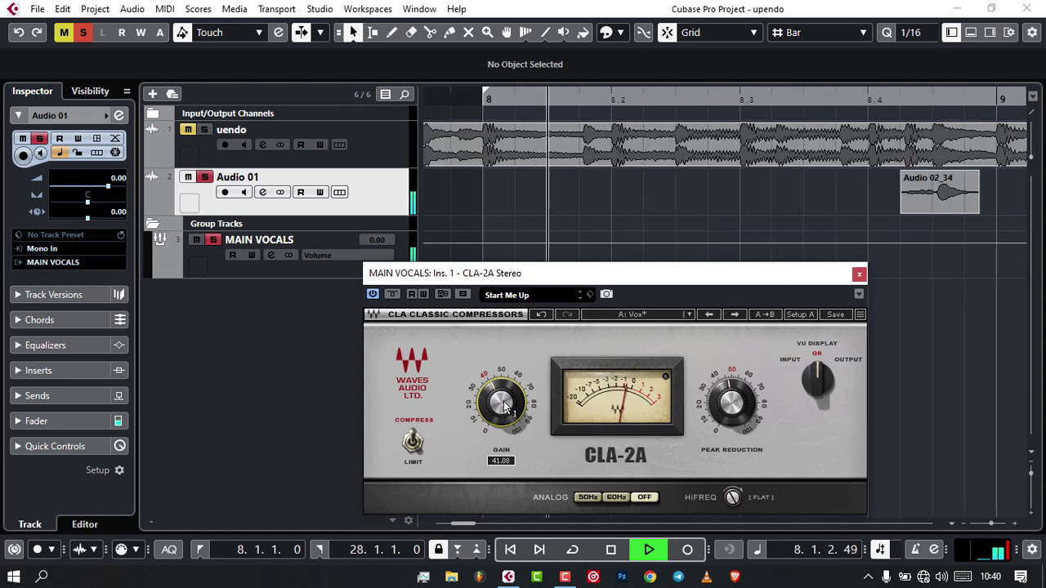
click(213, 240)
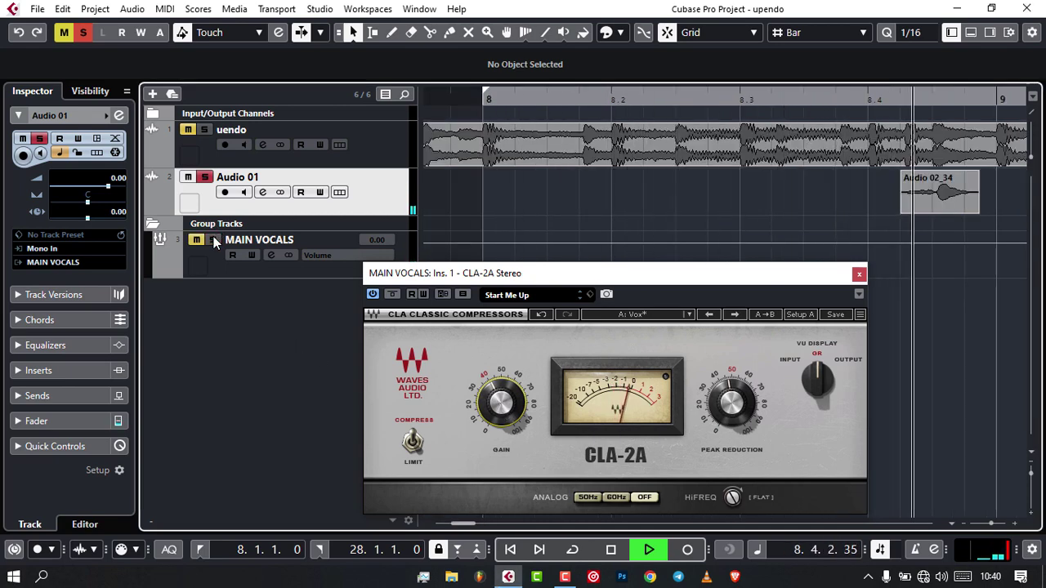
click(213, 239)
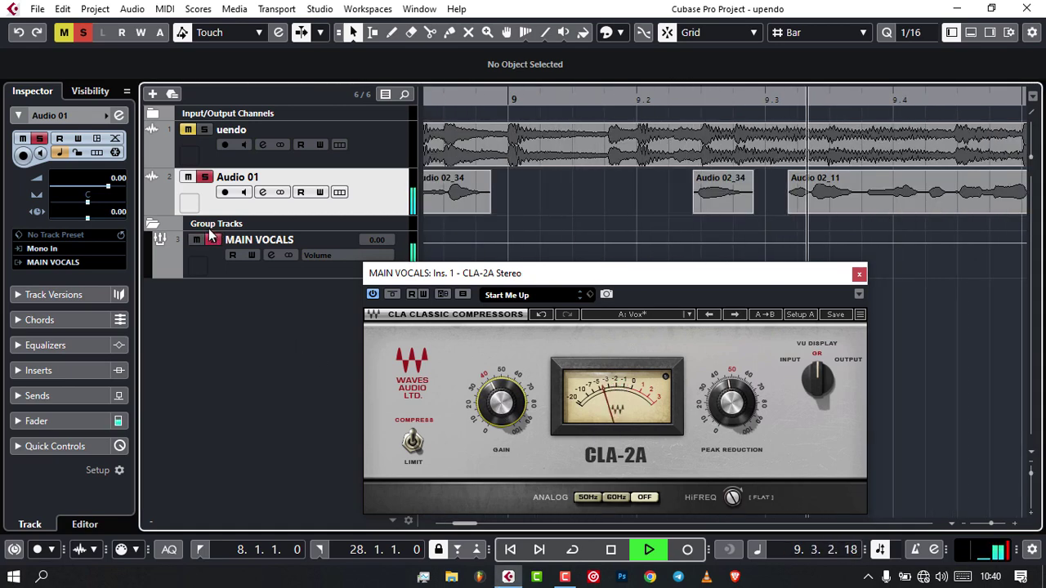
key(space)
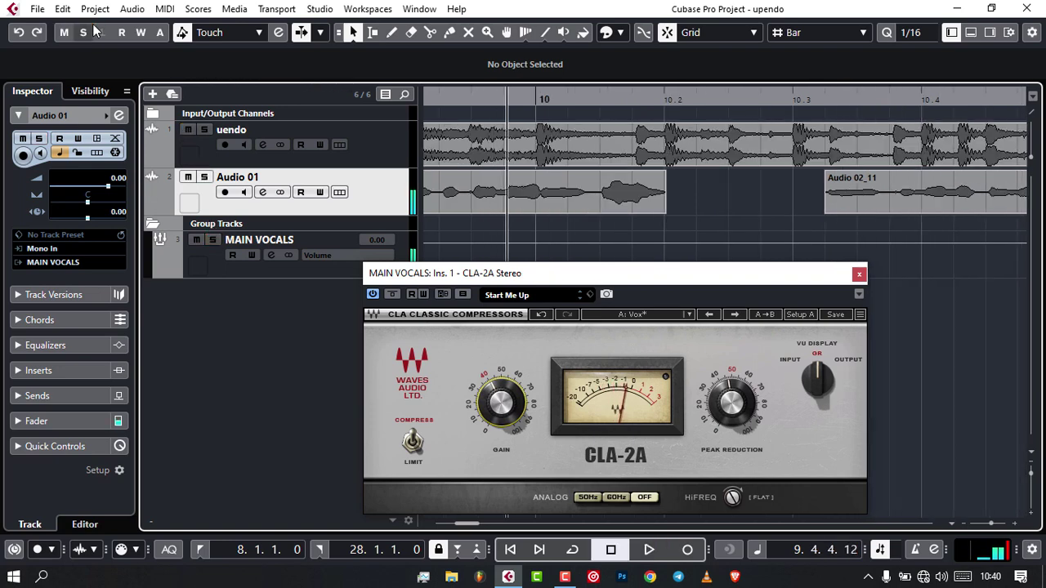
key(space)
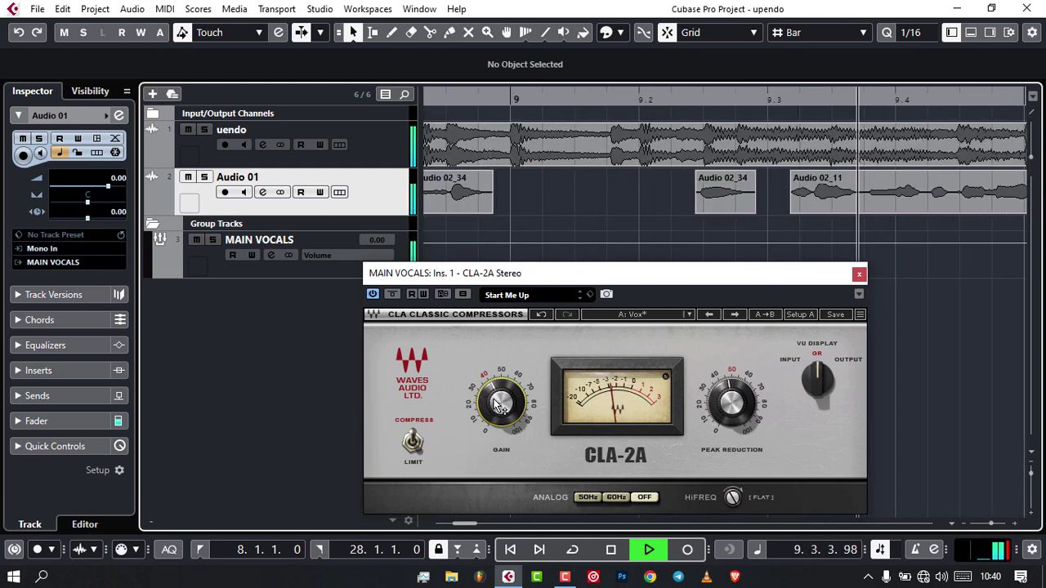
Fine-tune the CLA-2A gain and peak reduction by ear while the vocal plays with the beat
drag(500, 403, 500, 399)
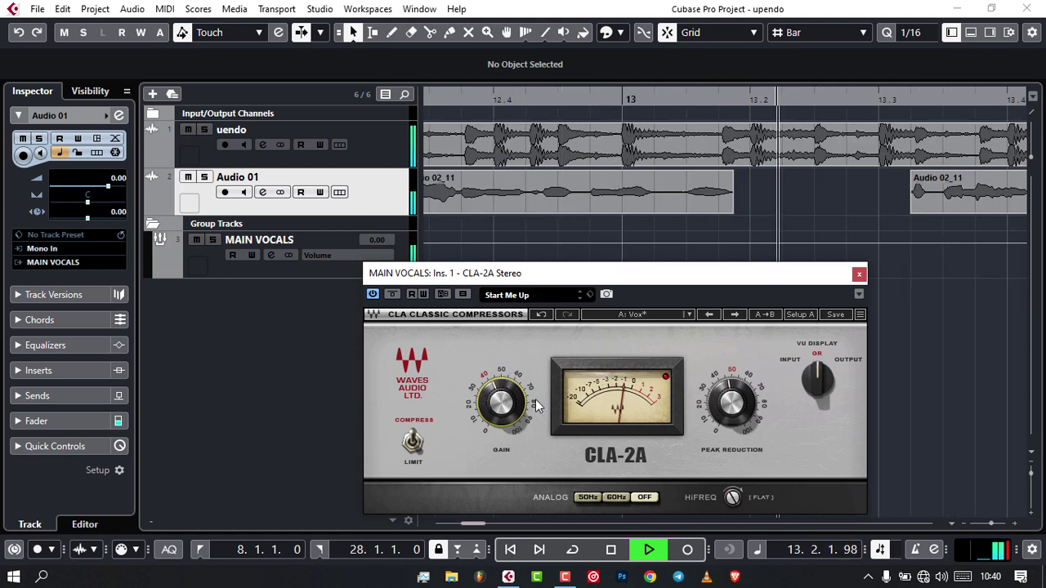
mouse_move(503, 402)
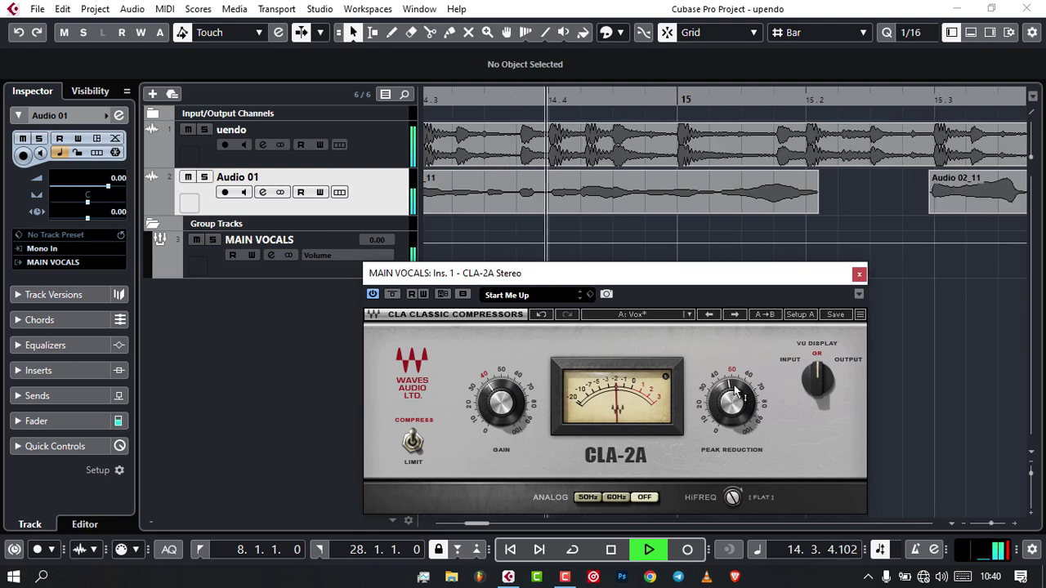
mouse_move(732, 402)
drag(731, 402, 731, 409)
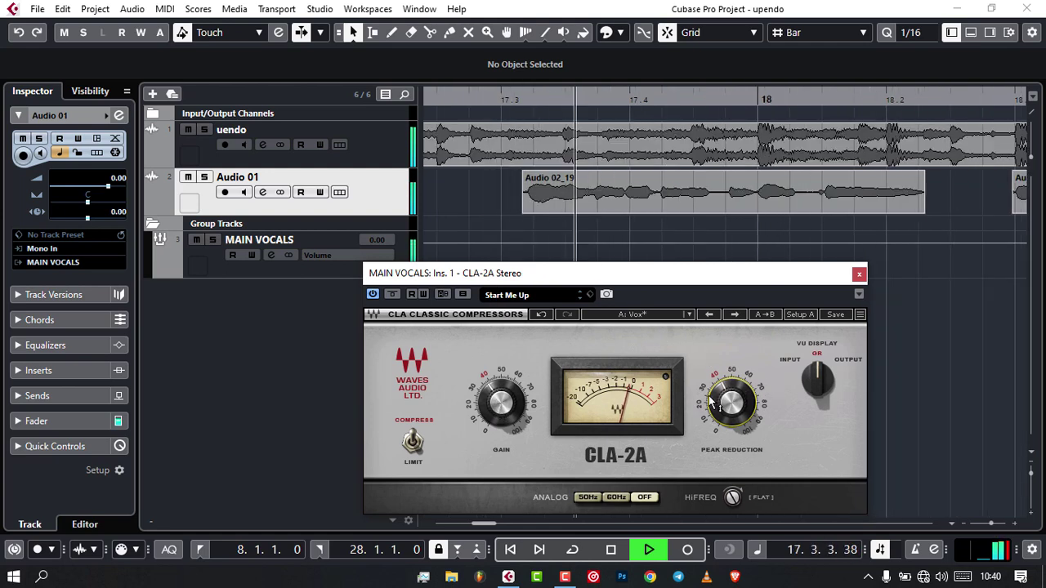
drag(731, 402, 731, 398)
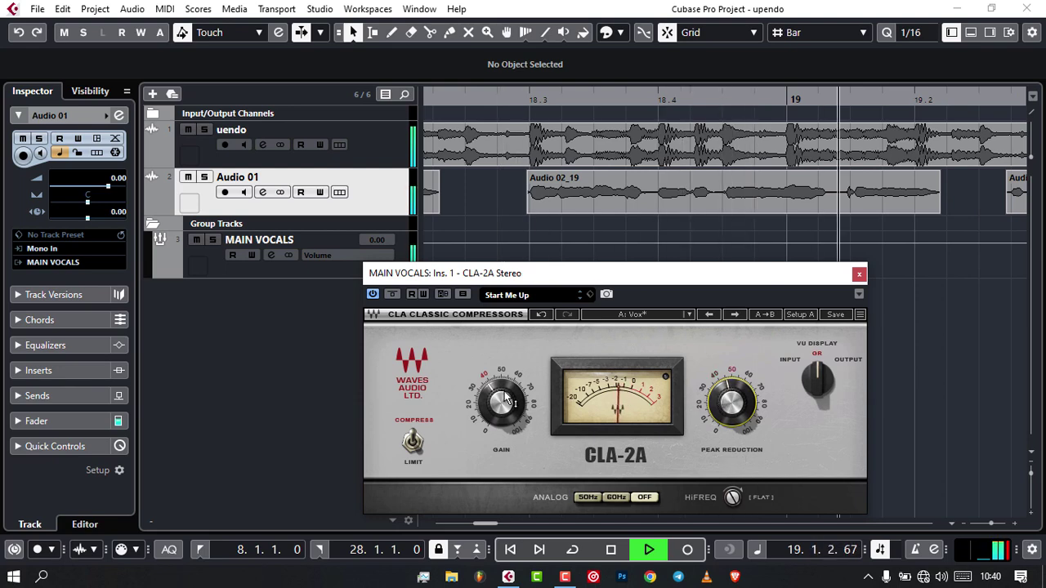
drag(506, 398, 506, 395)
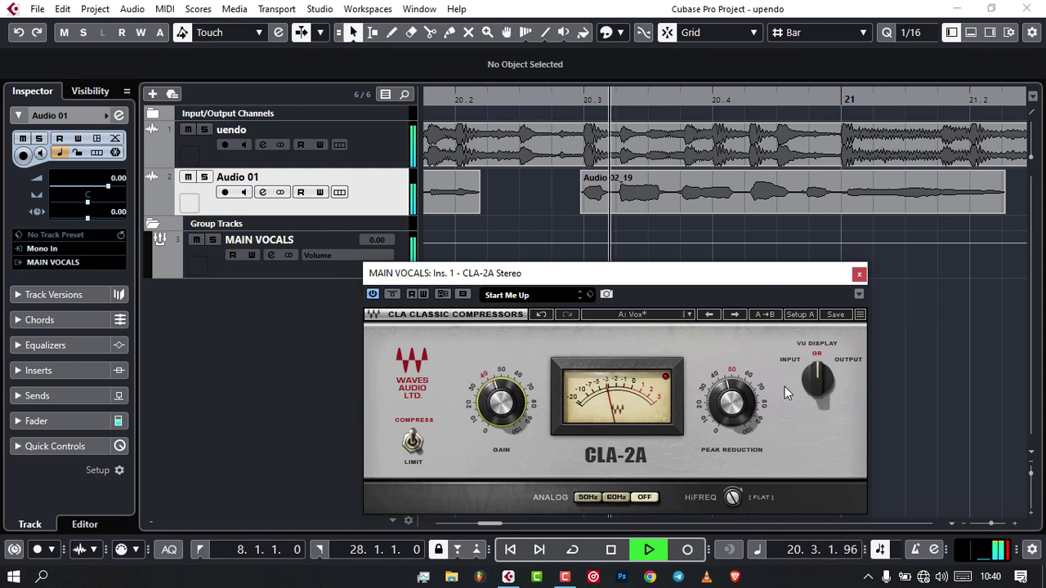
drag(506, 398, 506, 401)
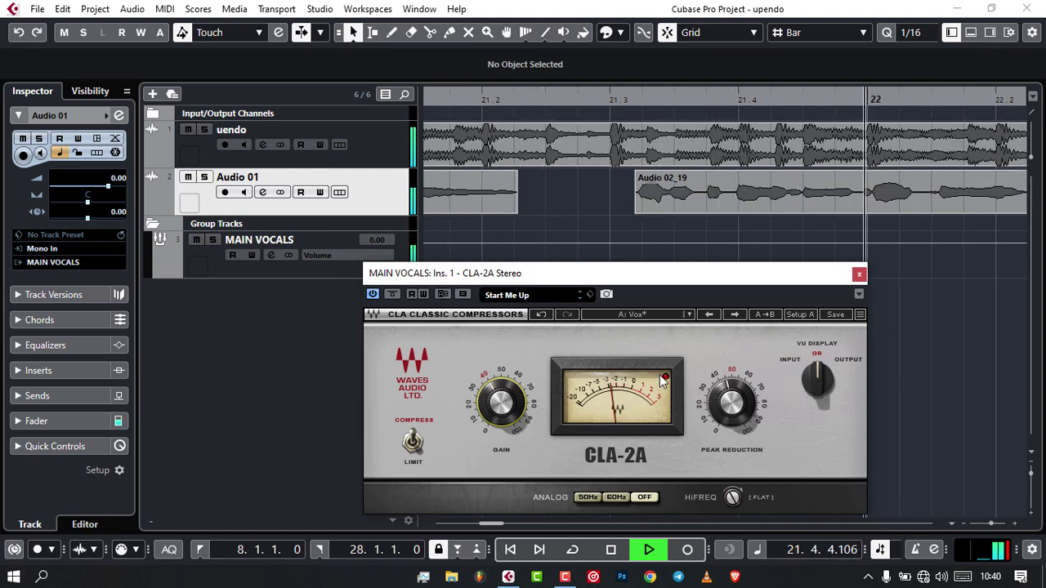
Stop playback with the cursor back at bar 8 and close the CLA-2A window
key(KP_1)
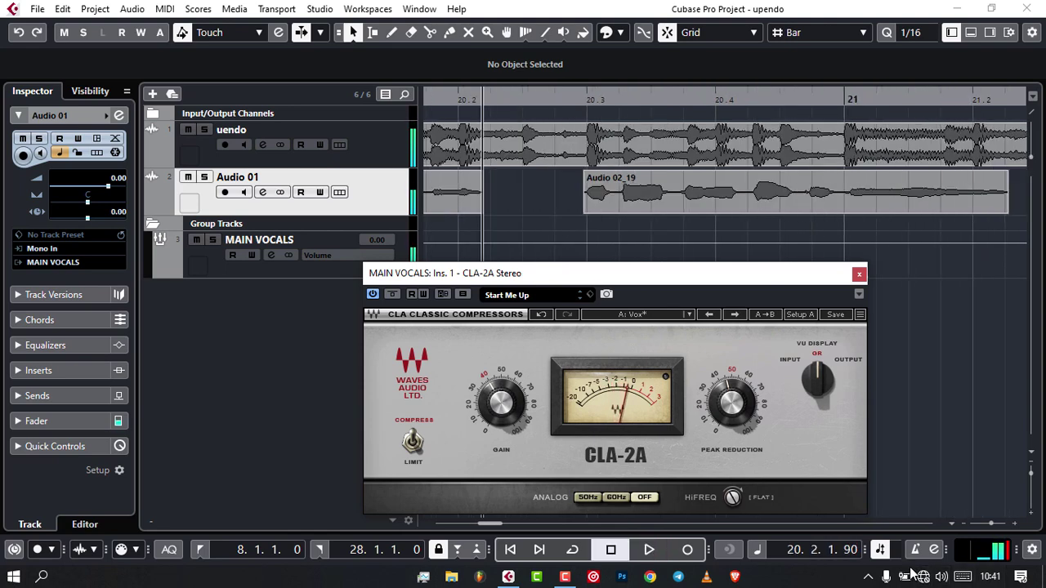
key(space)
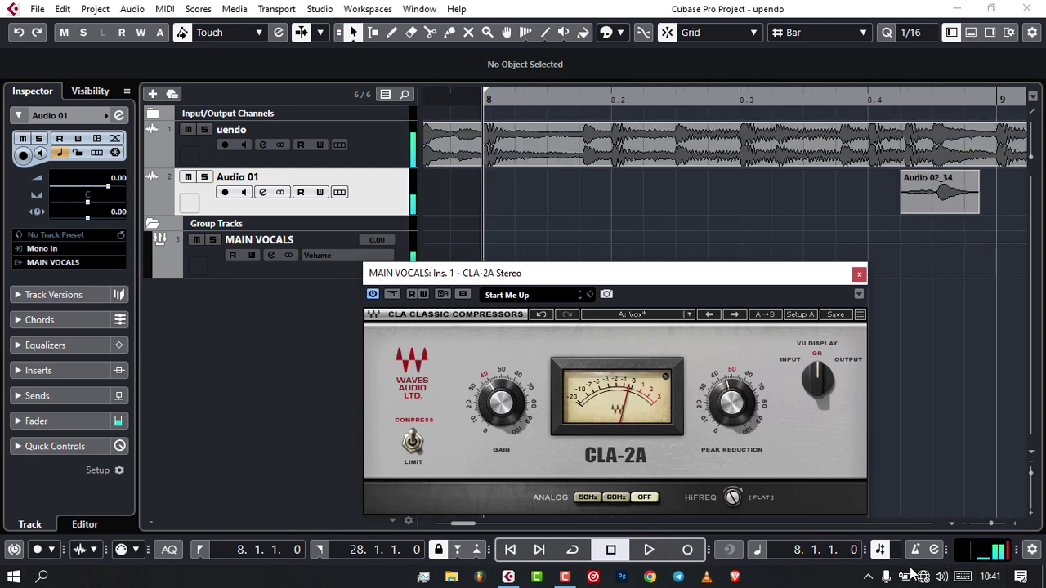
click(859, 274)
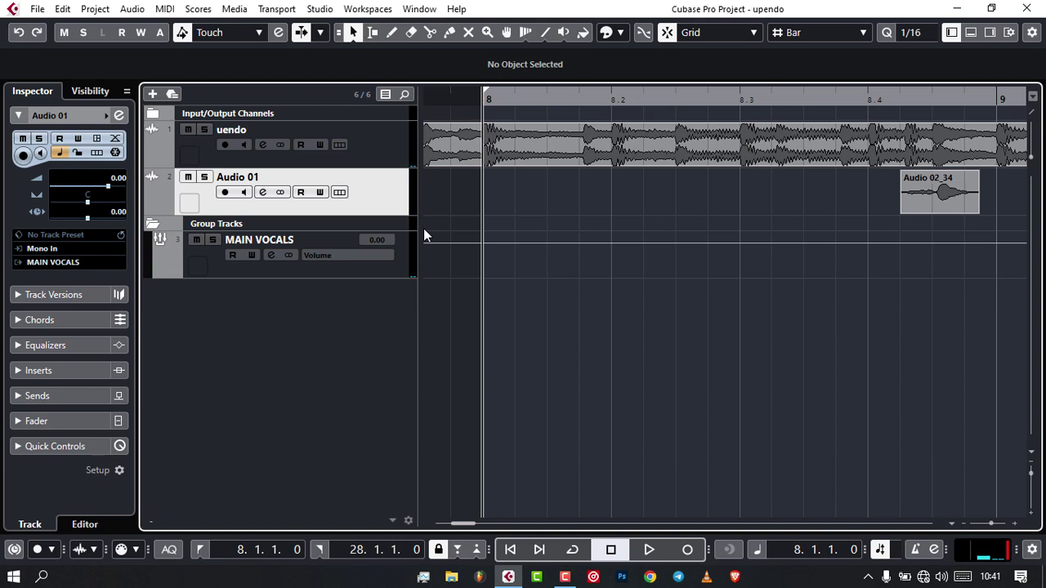
Solo the MAIN VOCALS group and insert the FabFilter Pro-L limiter in its second insert slot
click(358, 269)
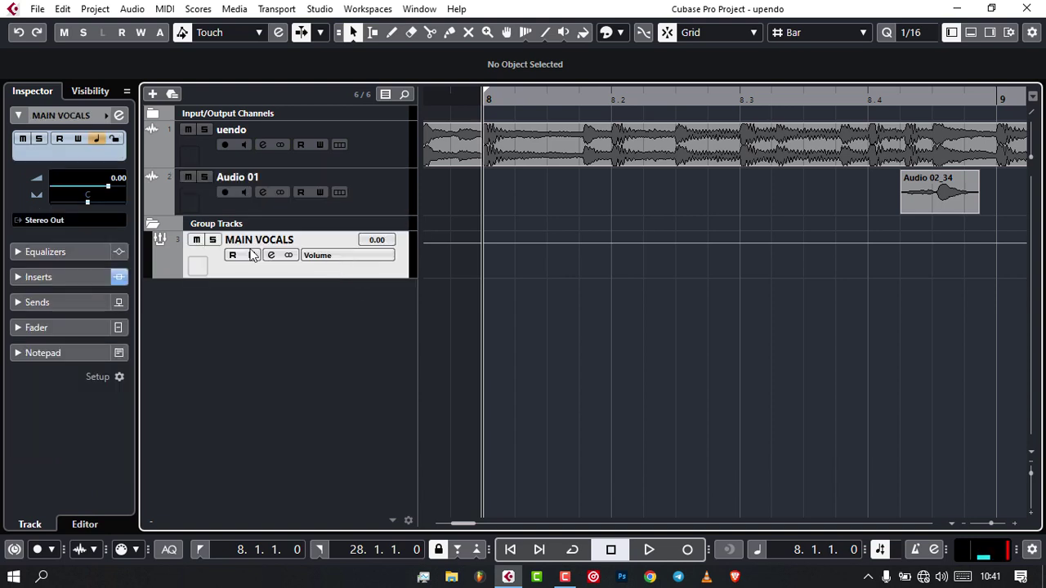
click(209, 237)
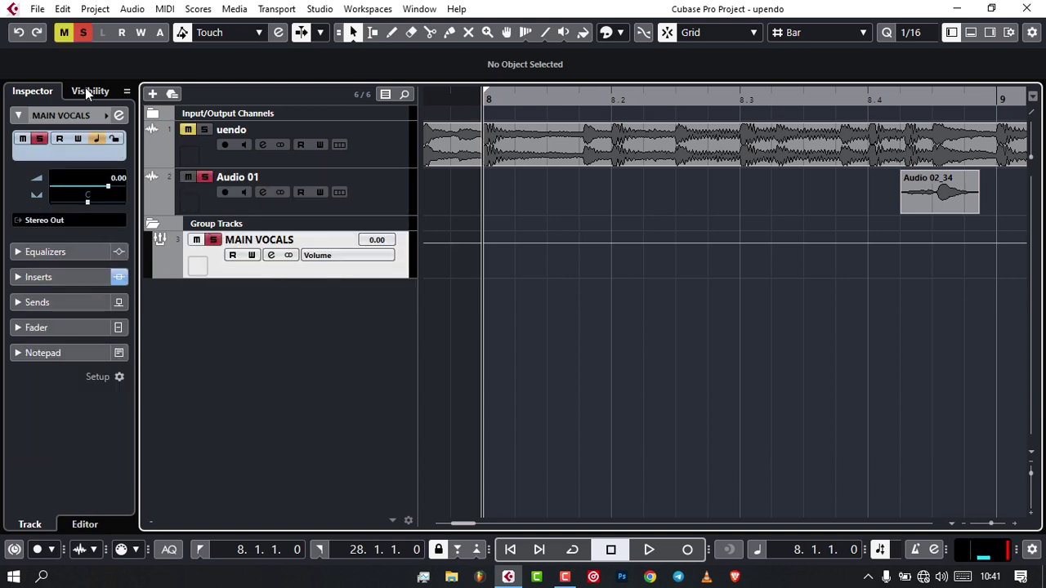
click(119, 116)
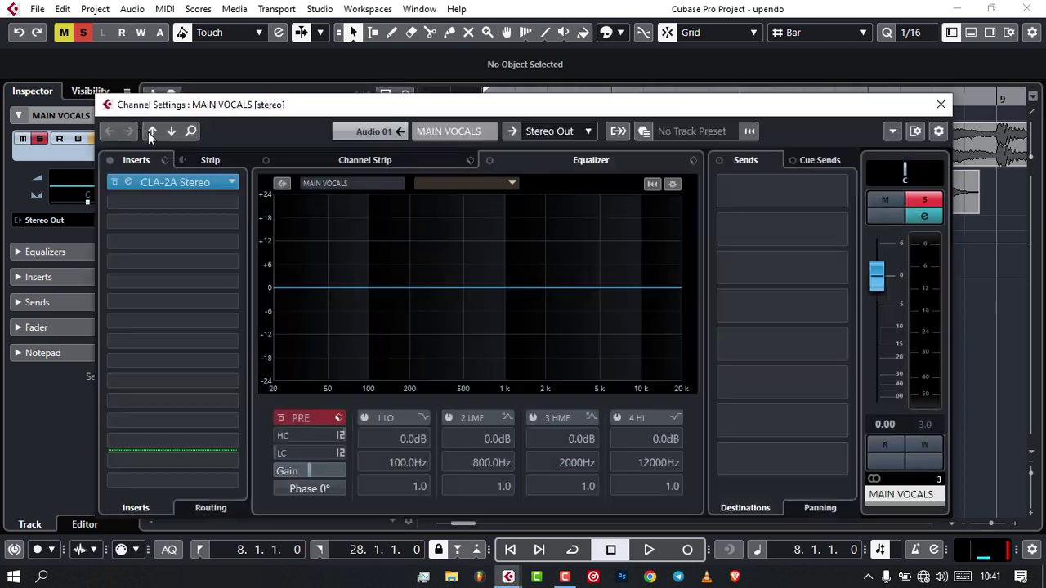
click(211, 204)
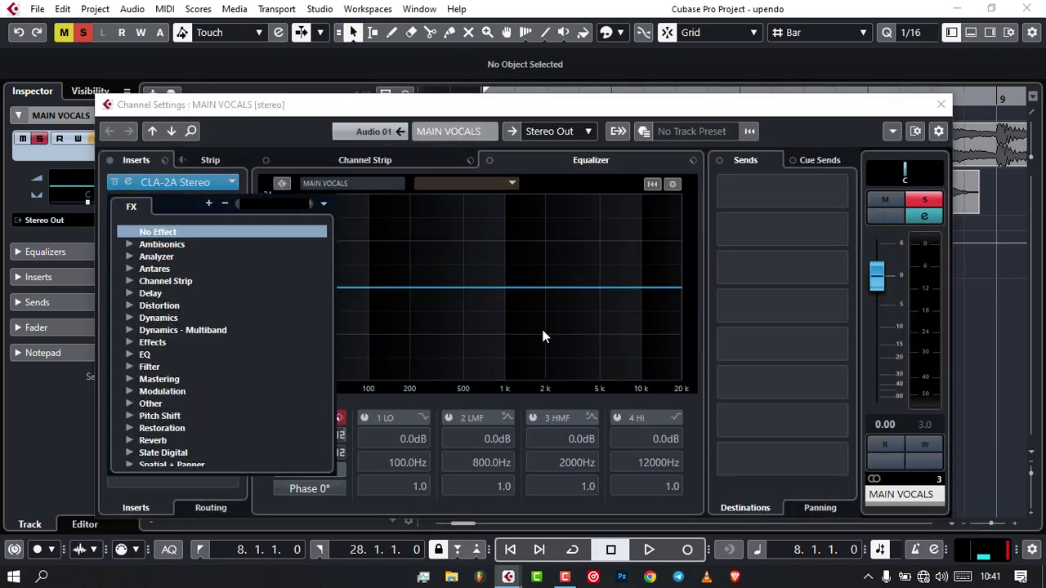
text(FAB)
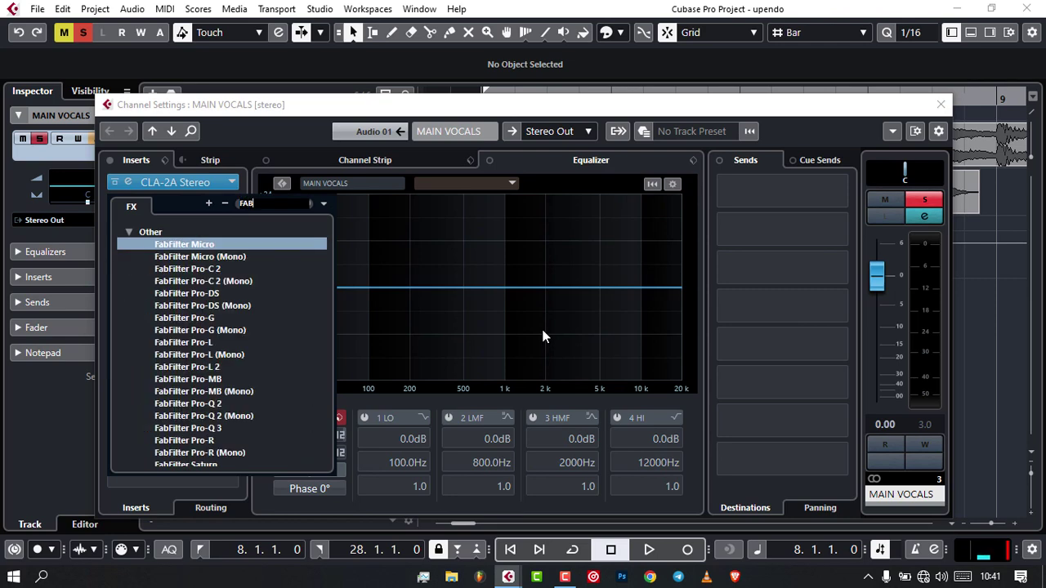
click(206, 342)
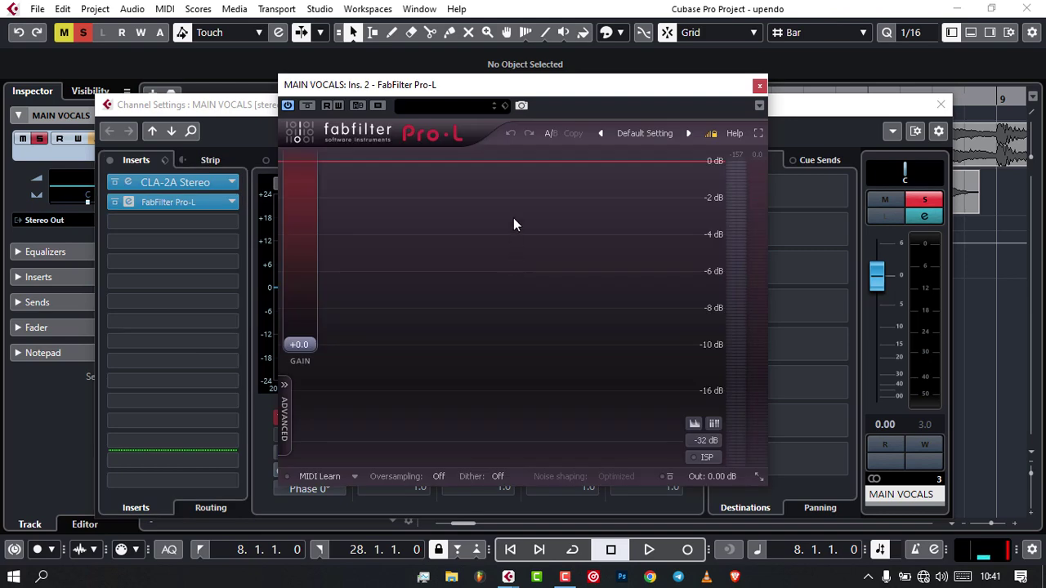
Load the Single Channel preset "Vocal - Transparent MTK" in Pro-L and stop playback after listening to the soloed vocal
click(652, 134)
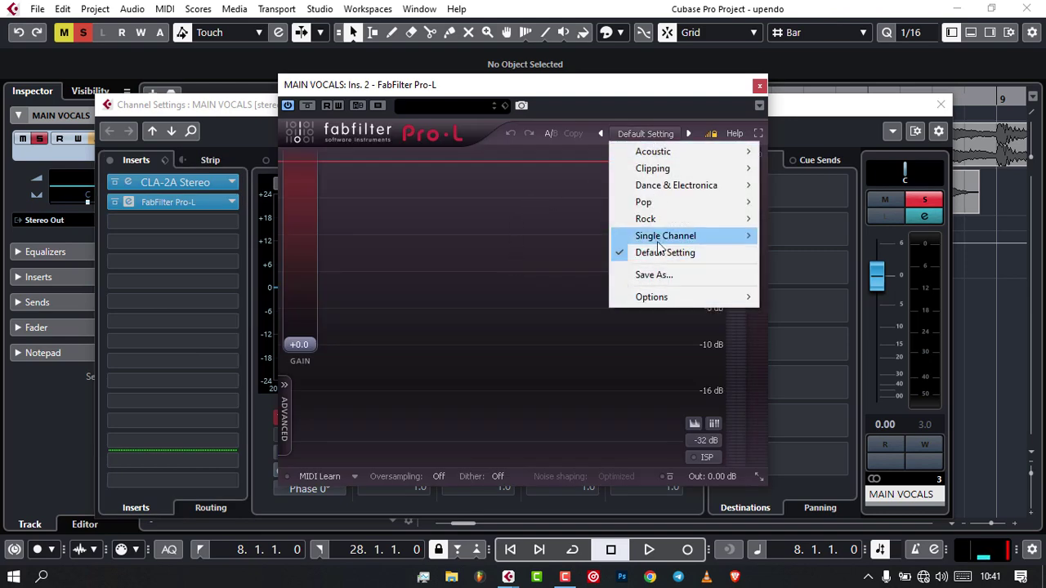
mouse_move(684, 244)
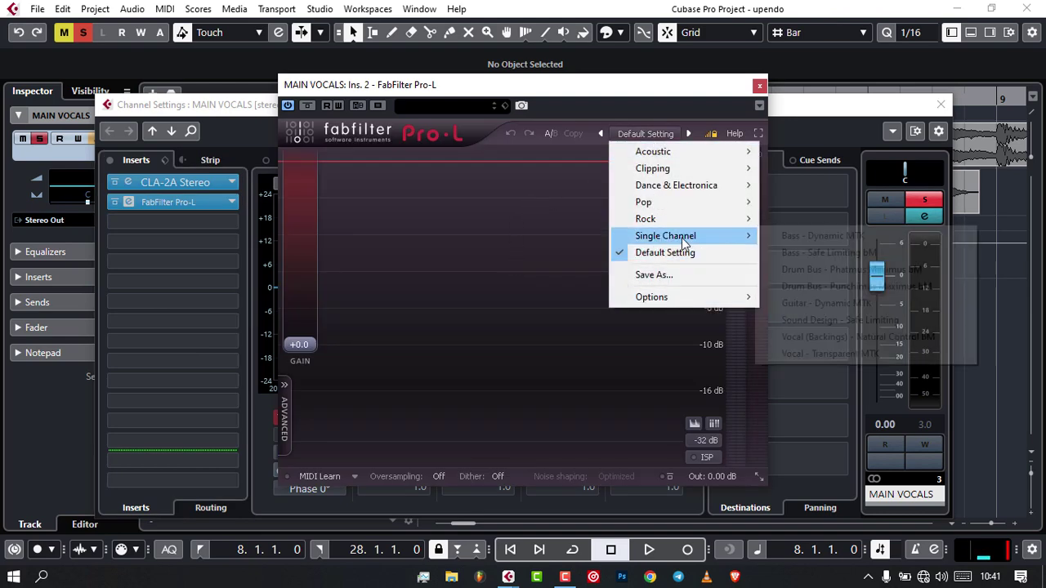
click(843, 356)
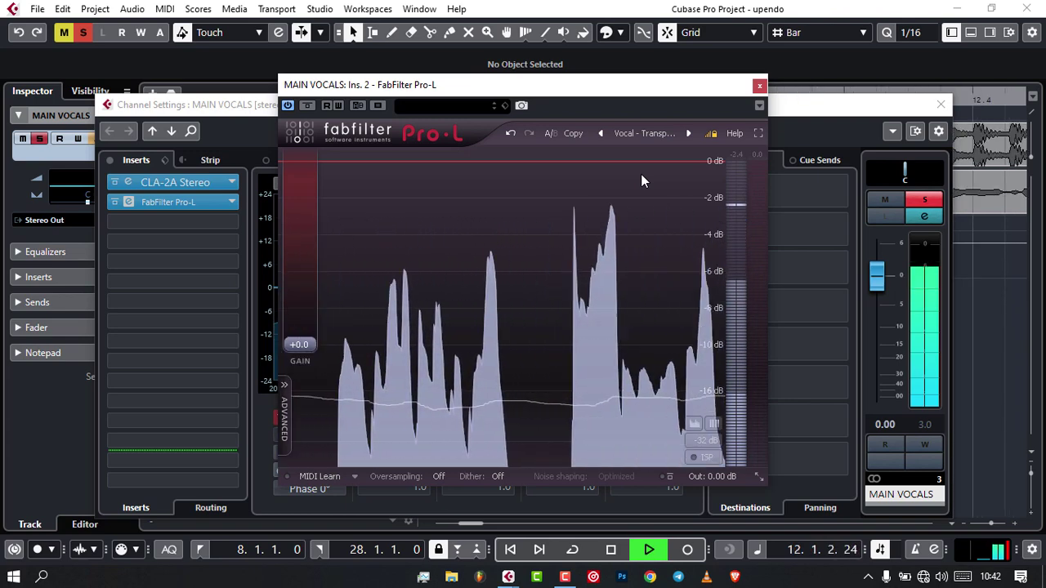
key(space)
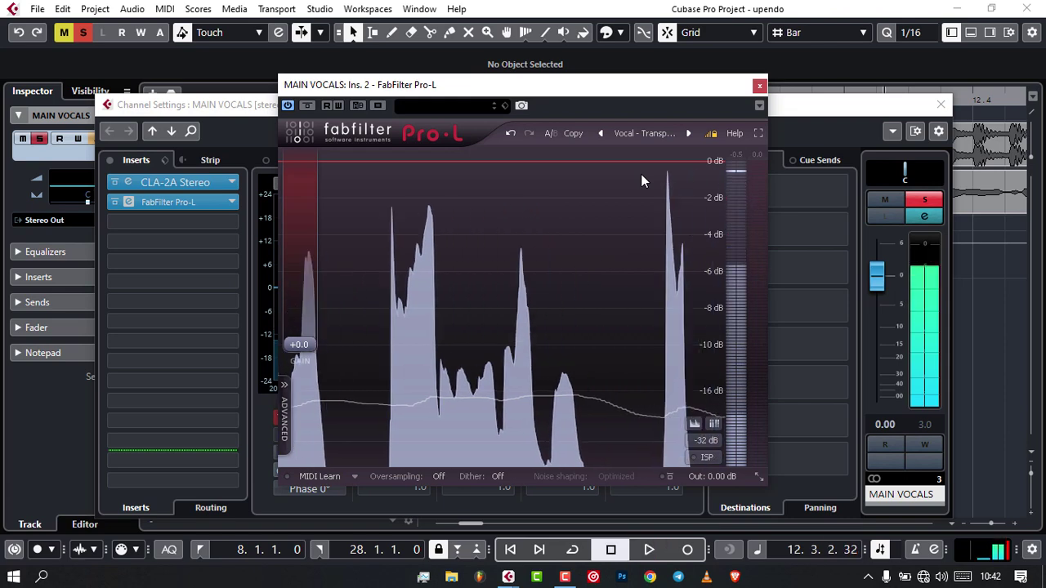
Close the limiter and channel settings windows, unsolo MAIN VOCALS and play the full mix from bar 8
double_click(299, 344)
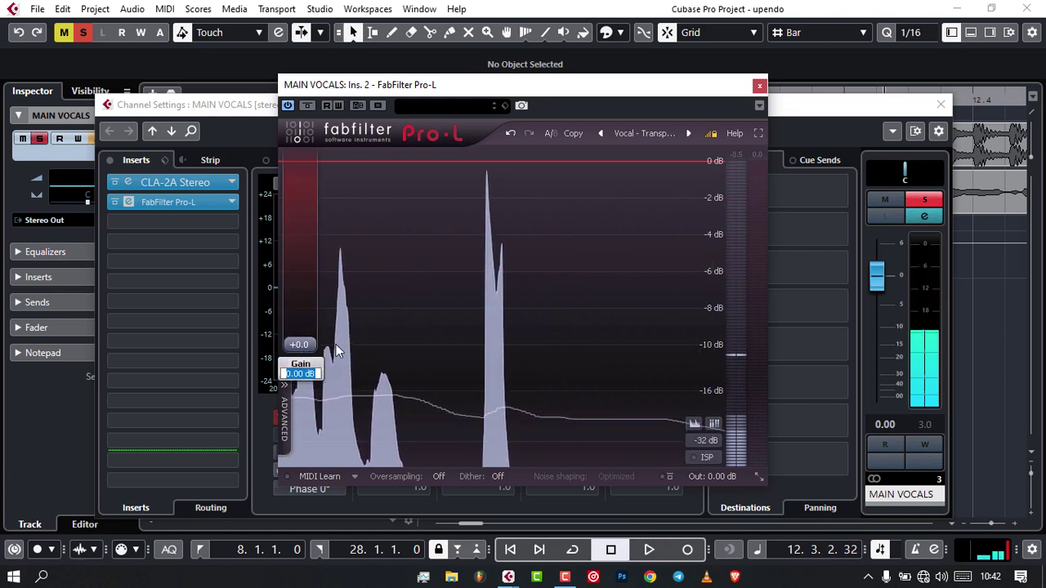
click(758, 85)
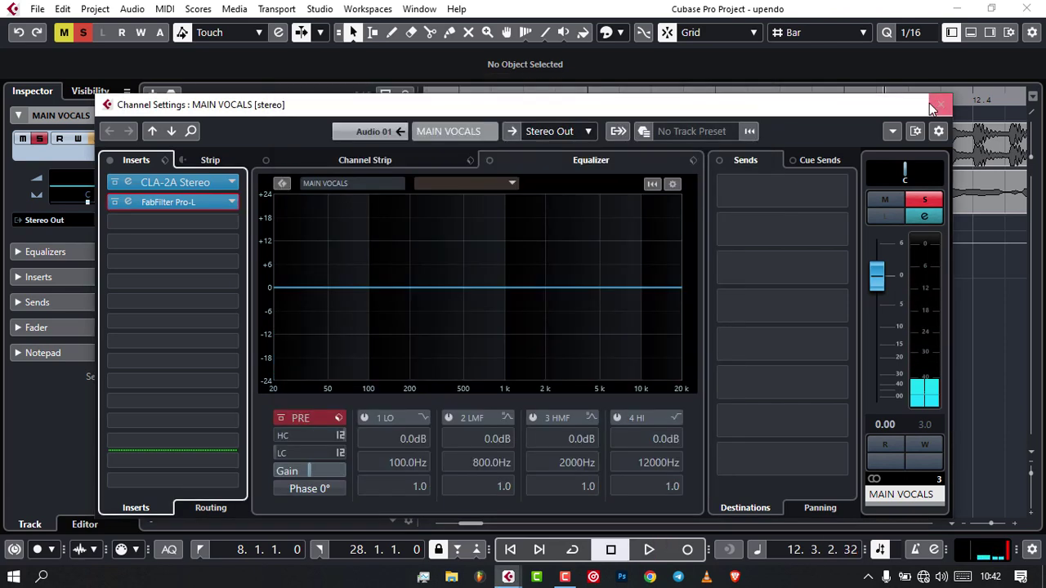
click(939, 105)
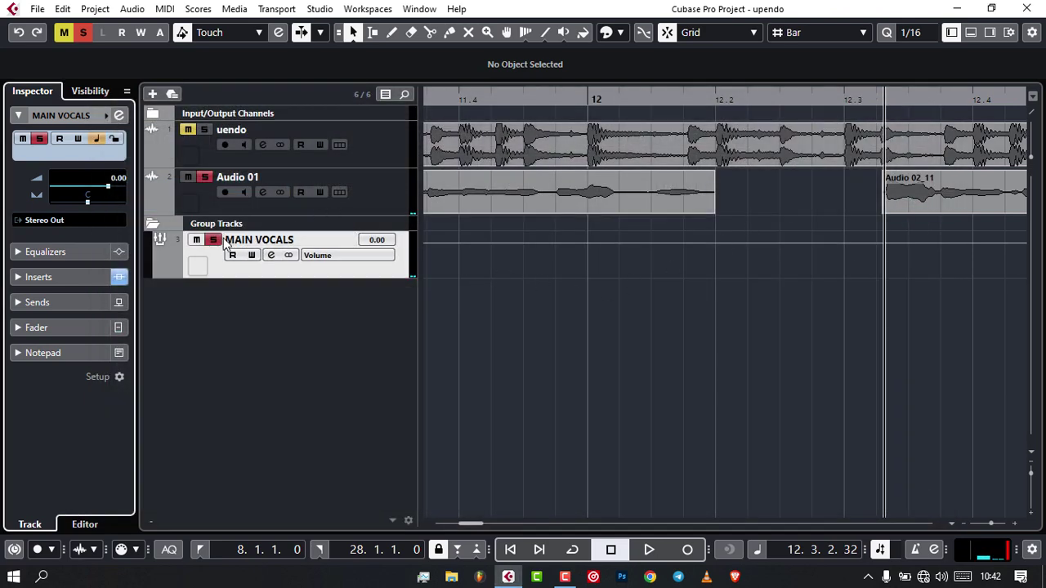
click(217, 245)
key(space)
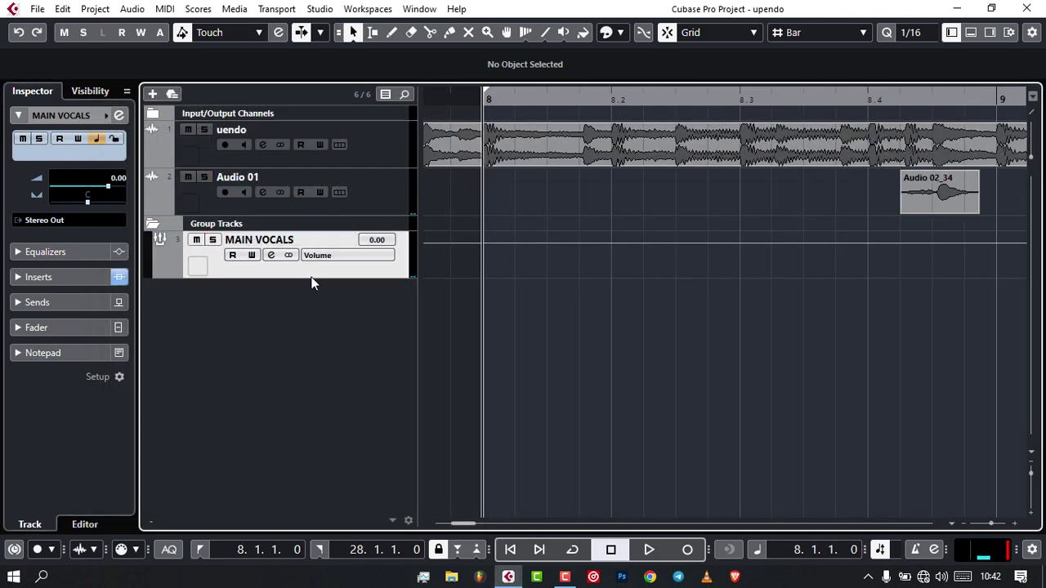
key(space)
click(345, 198)
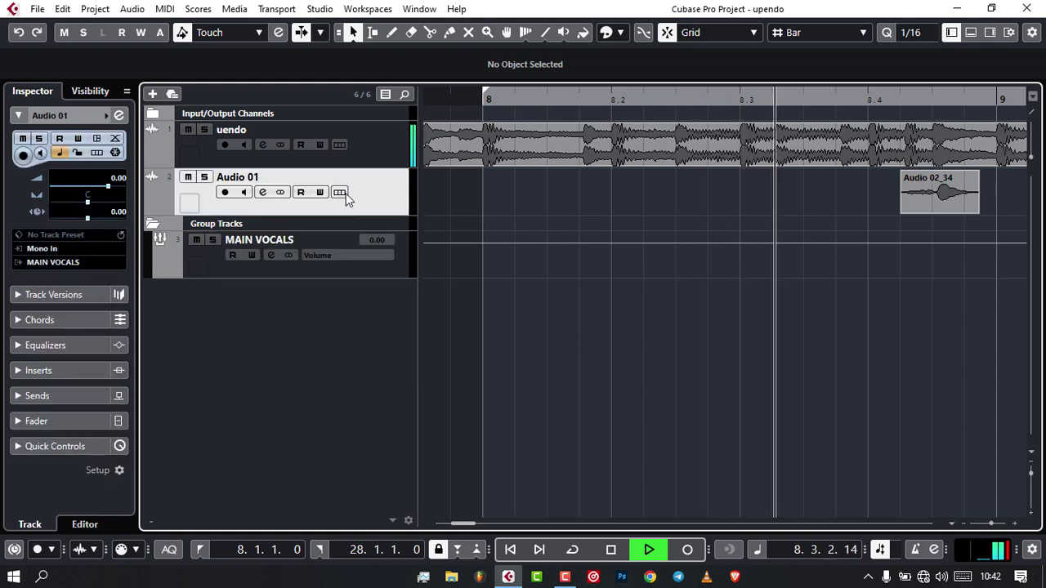
click(288, 272)
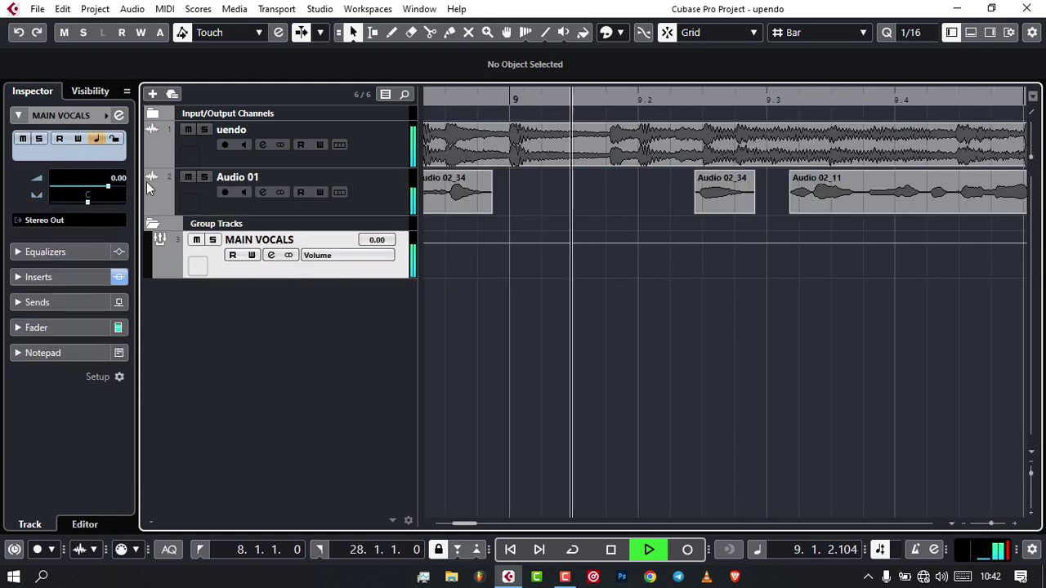
Reopen FabFilter Pro-L on the MAIN VOCALS group and set its gain to 2 dB during playback
click(118, 115)
click(187, 205)
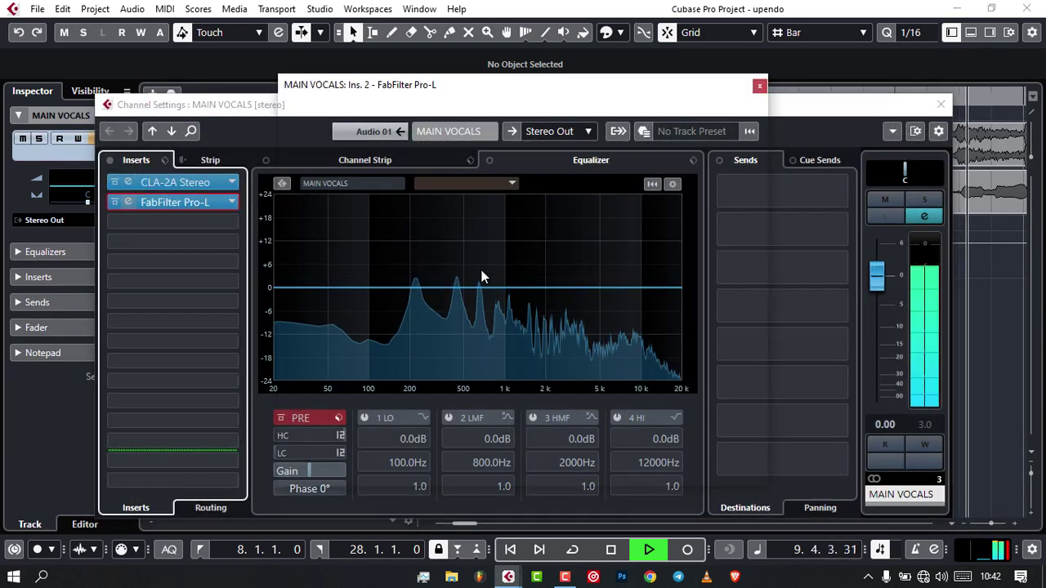
double_click(288, 339)
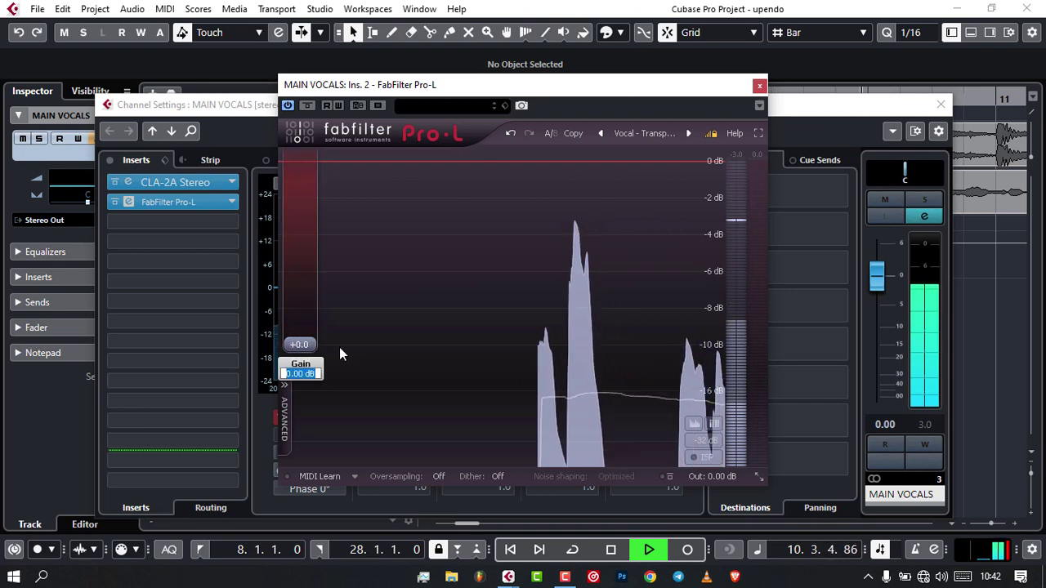
text(2)
key(Return)
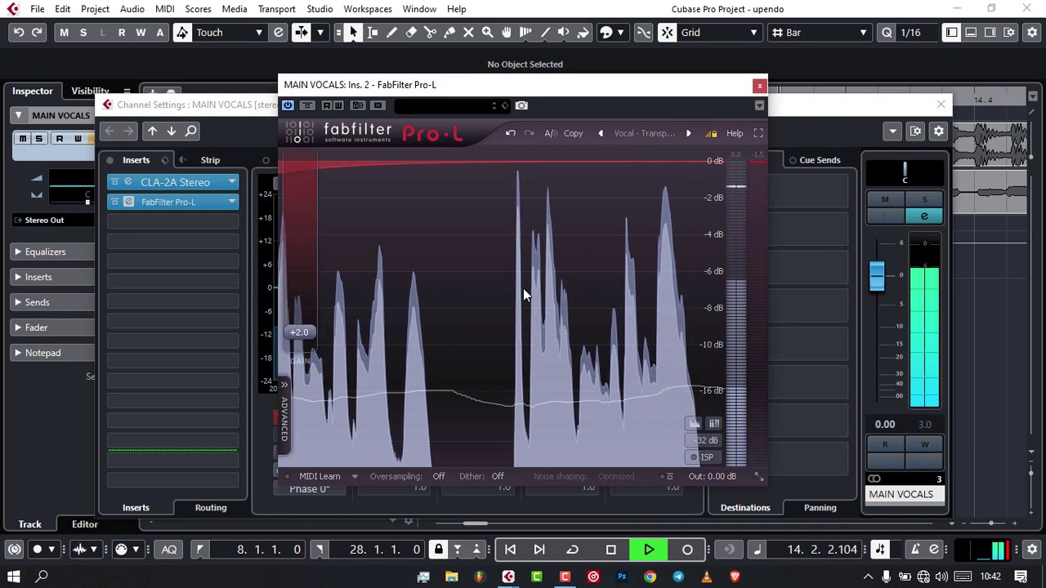
Replay from bar 8, set the Pro-L gain to 3 dB, and stop playback with the limiter window closed
mouse_move(307, 333)
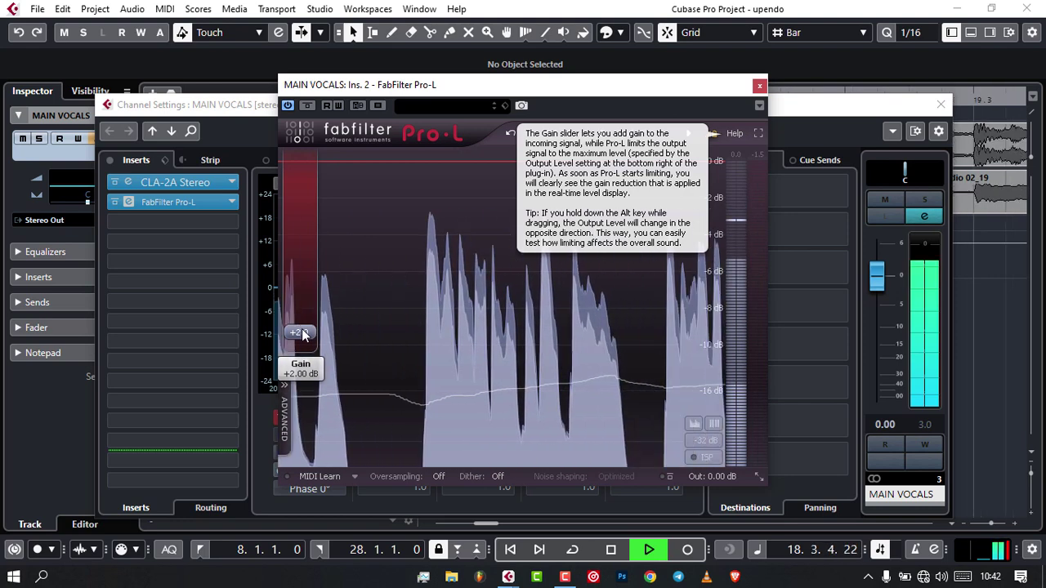
key(KP_1)
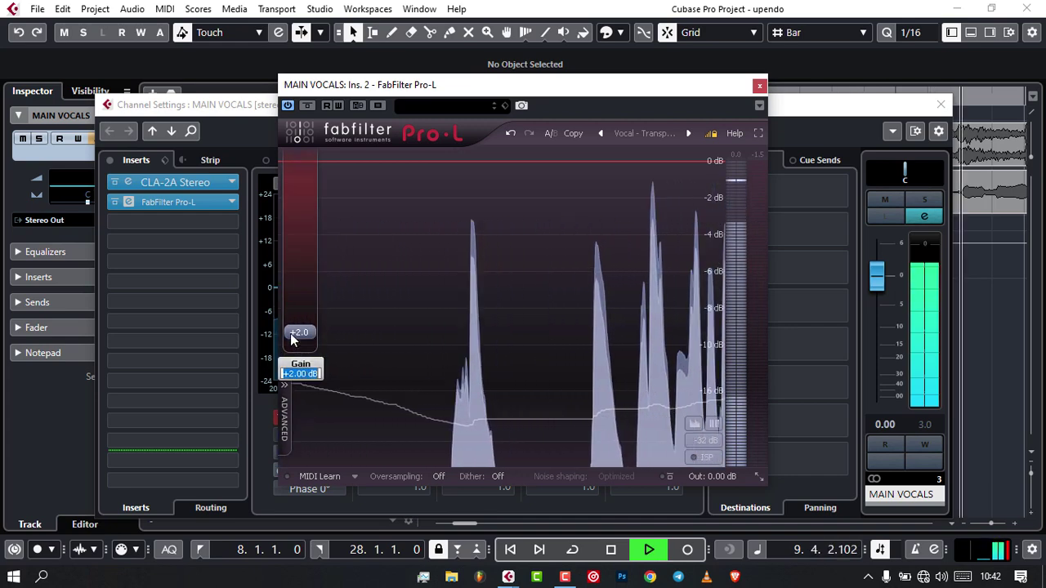
text(3)
key(Return)
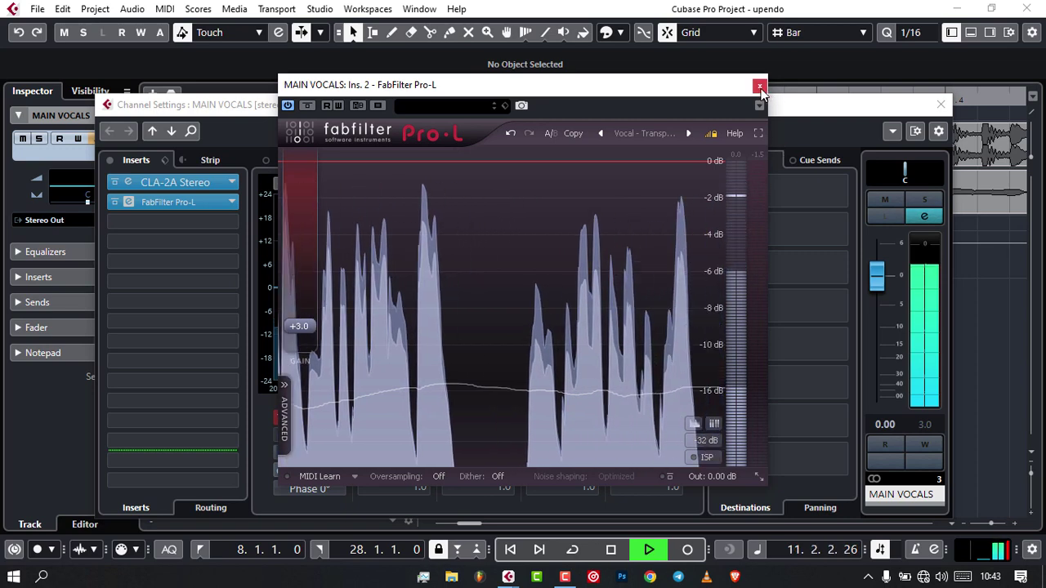
click(760, 86)
key(space)
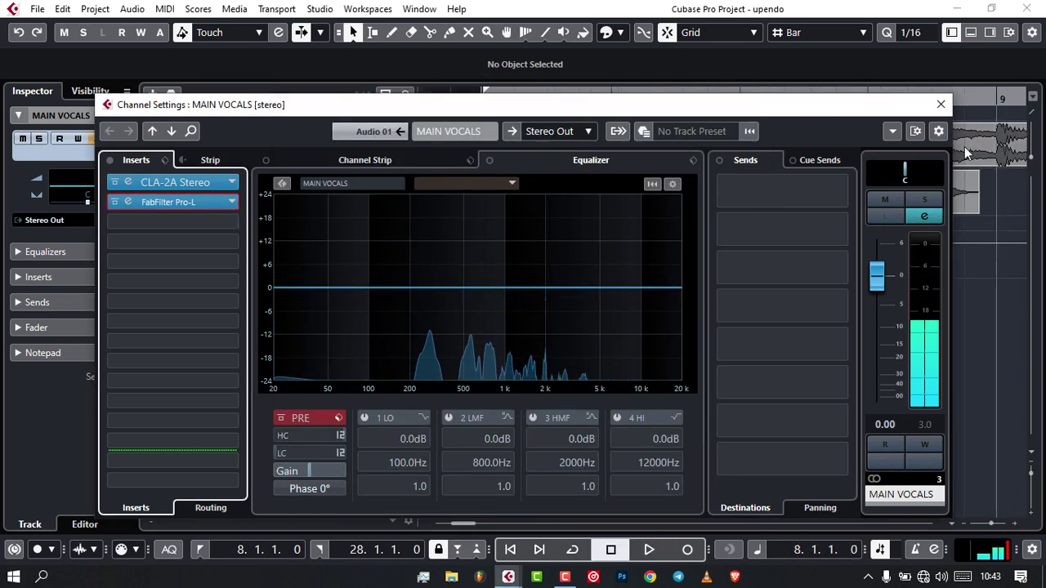
click(226, 223)
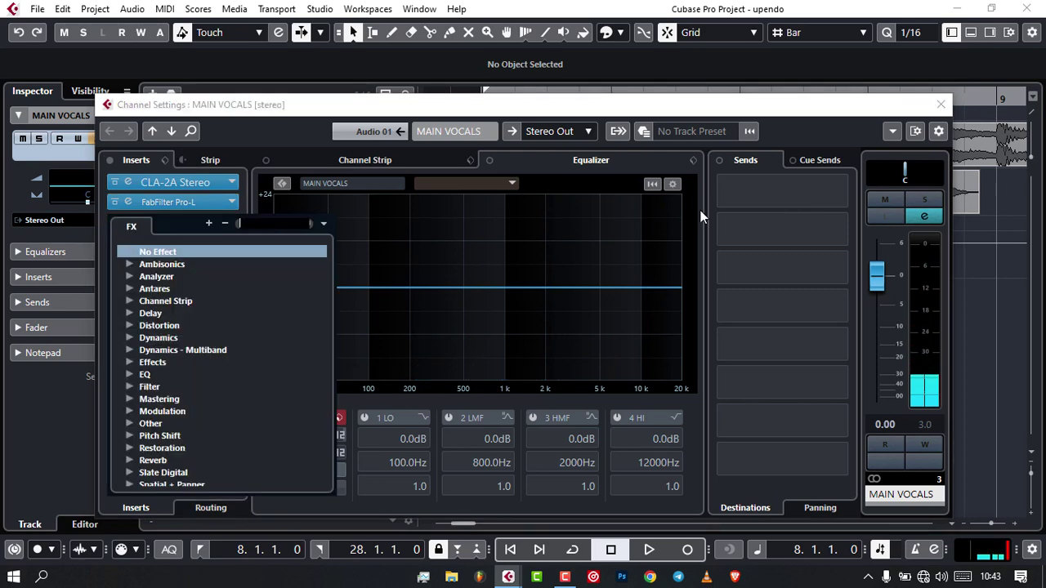
click(938, 105)
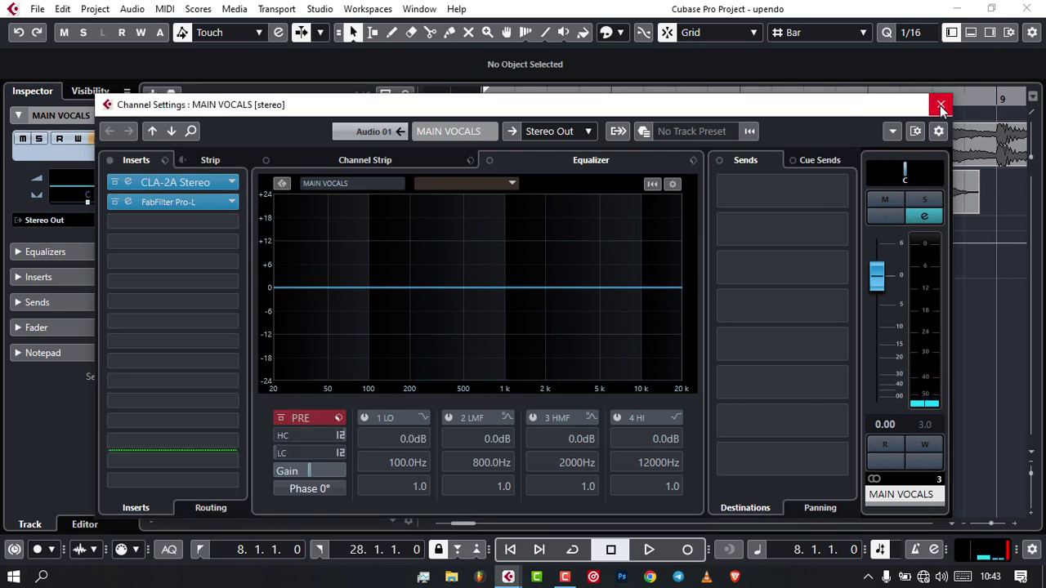
click(936, 103)
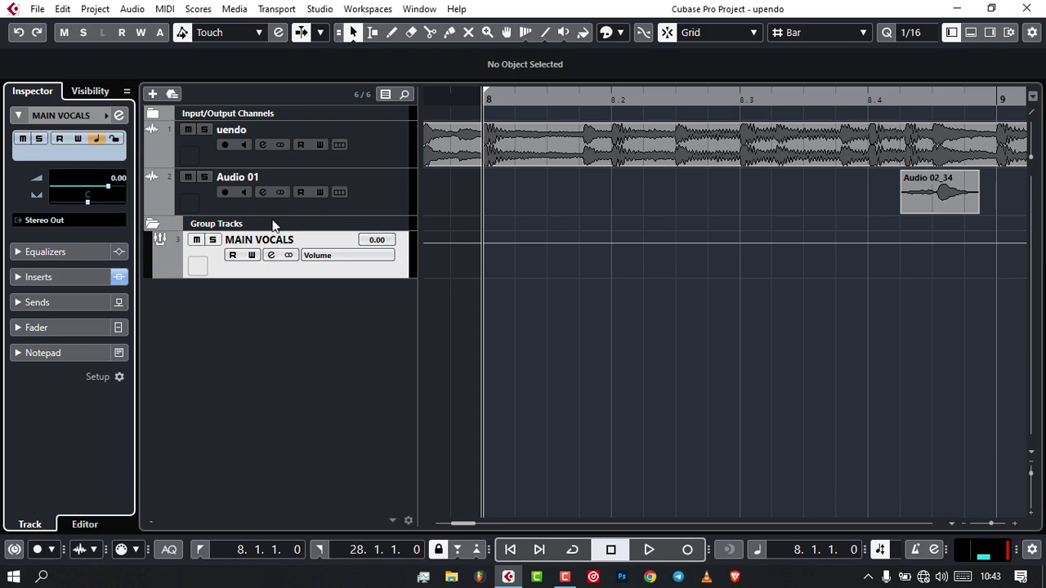
Insert FabFilter Pro-DS in the third insert slot of MAIN VOCALS and load its Single Vocal preset "Male Wide Band"
click(120, 116)
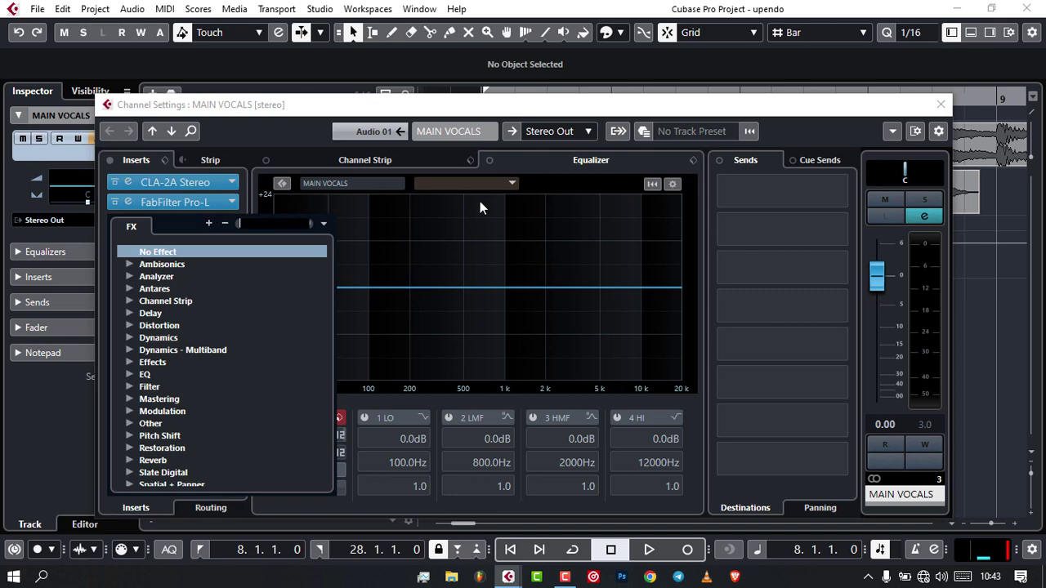
text(DS)
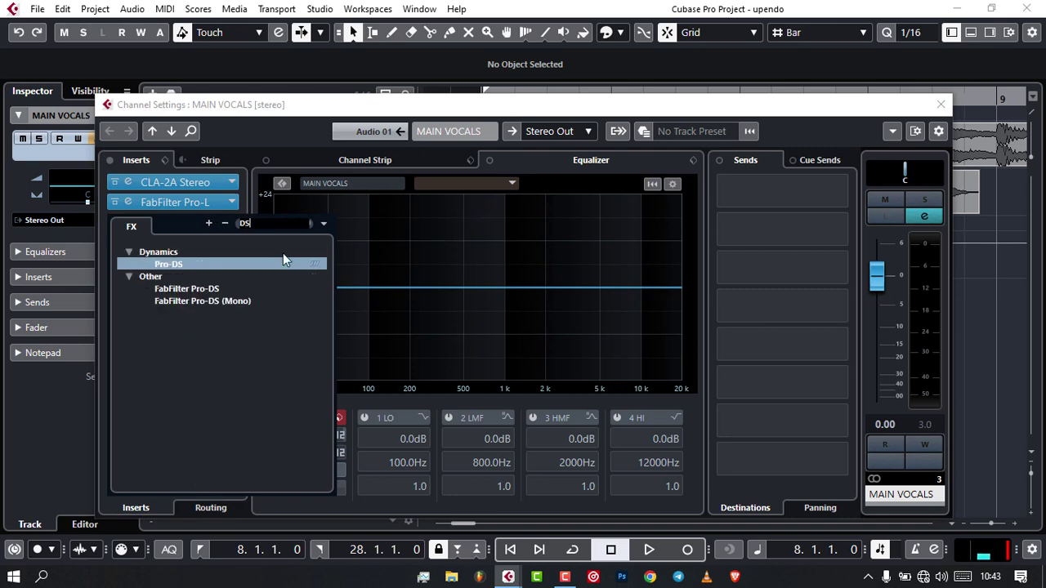
double_click(209, 289)
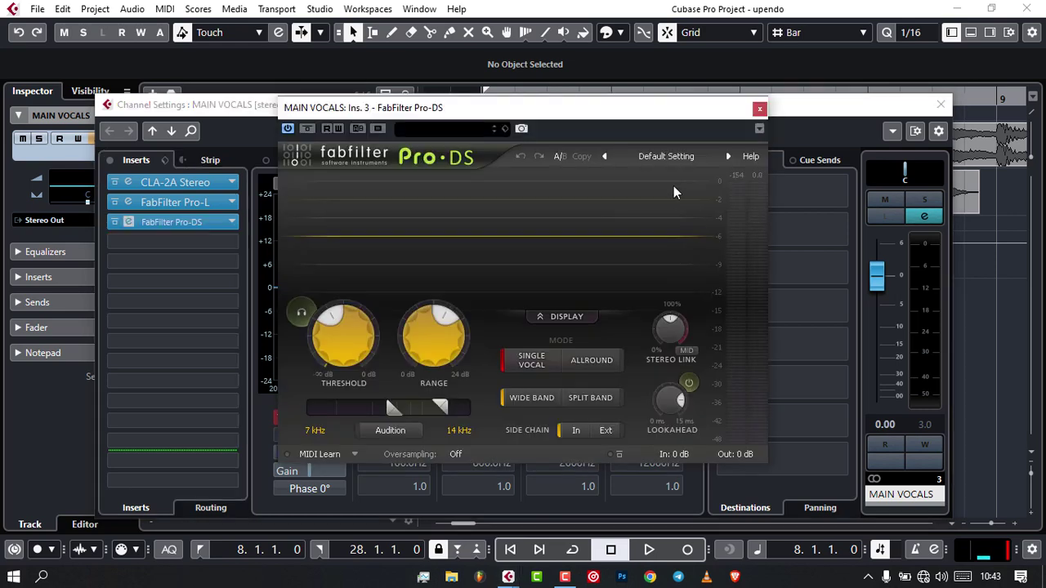
click(675, 155)
mouse_move(680, 192)
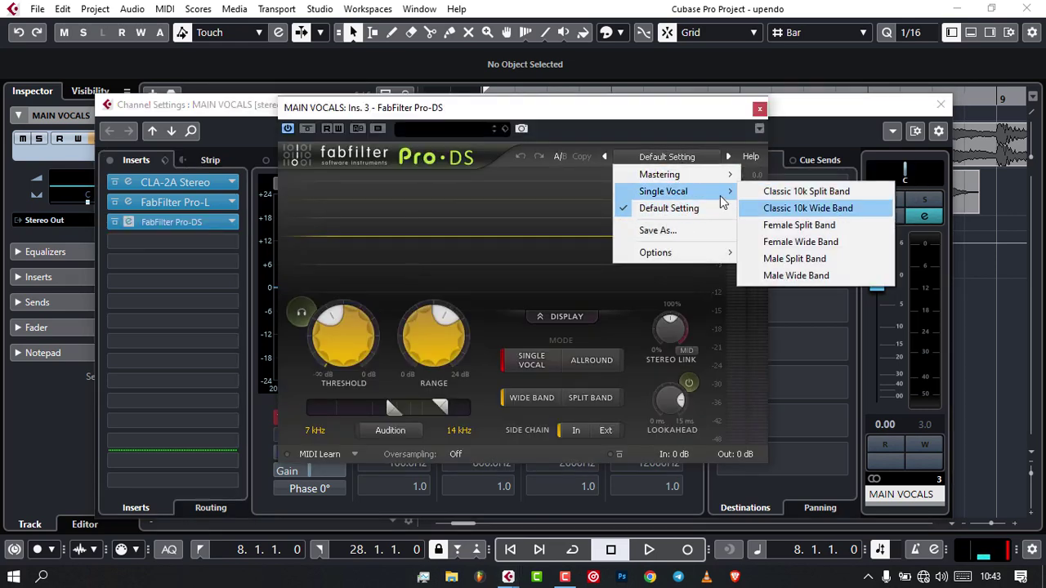
click(795, 276)
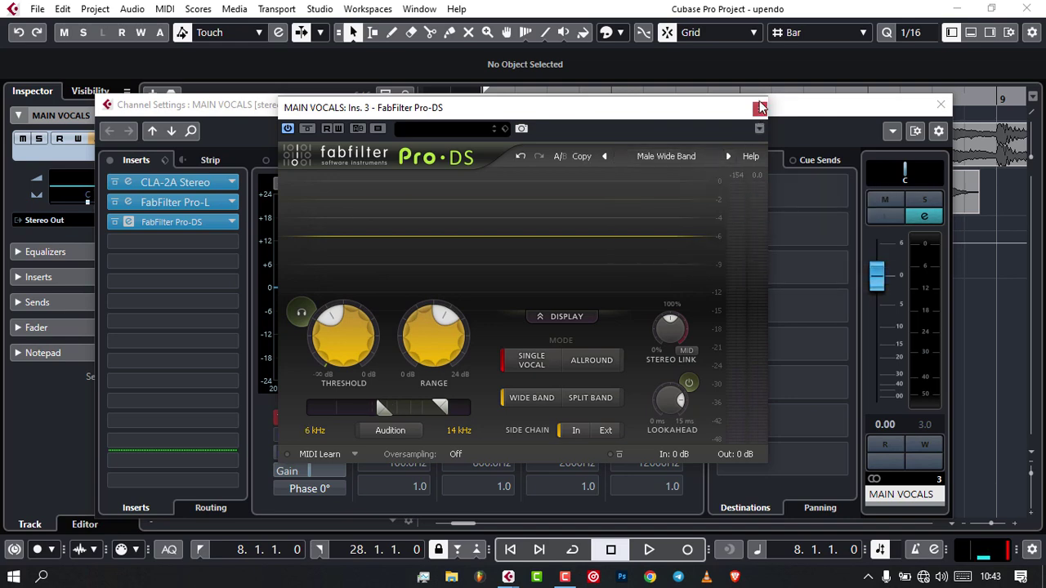
click(940, 105)
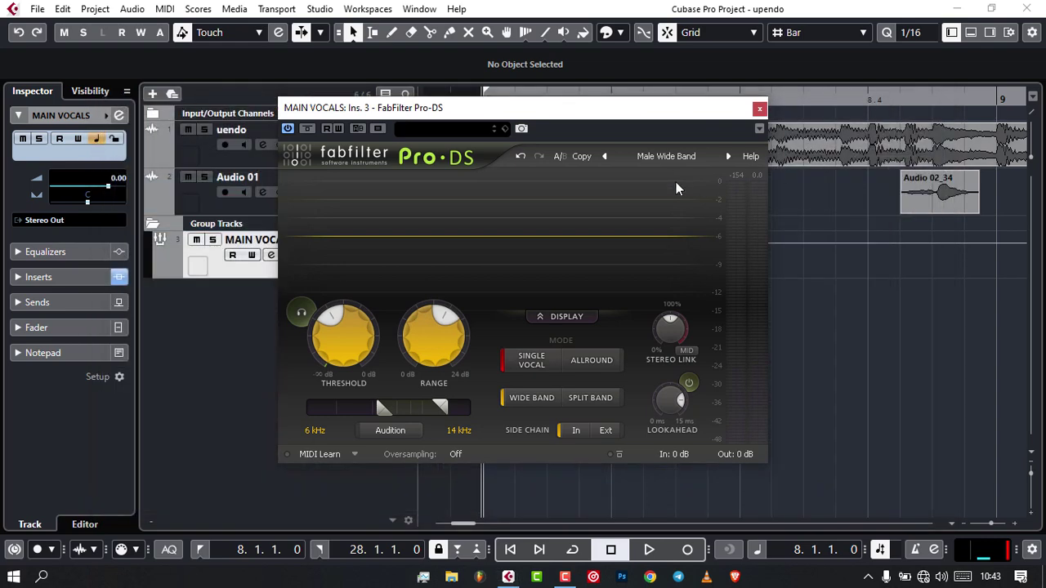
Play the full mix from bar 8 and briefly monitor only the sibilance that triggers Pro-DS
key(space)
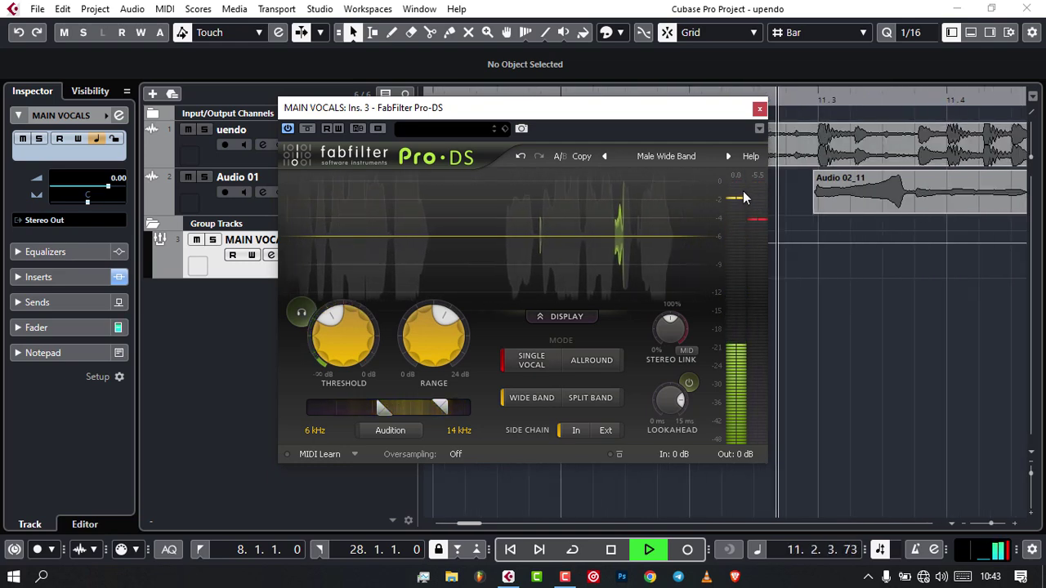
click(300, 312)
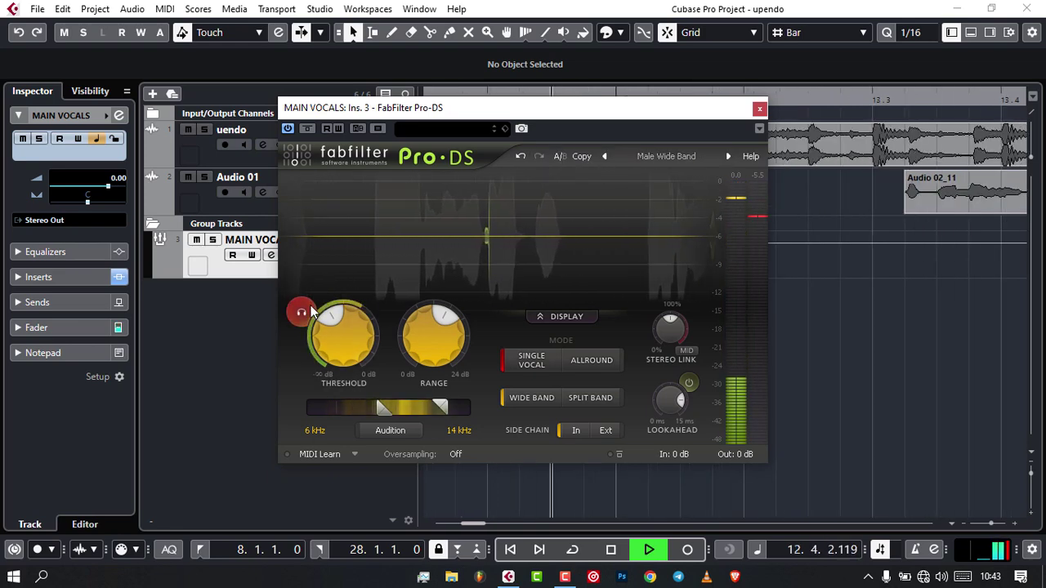
click(304, 312)
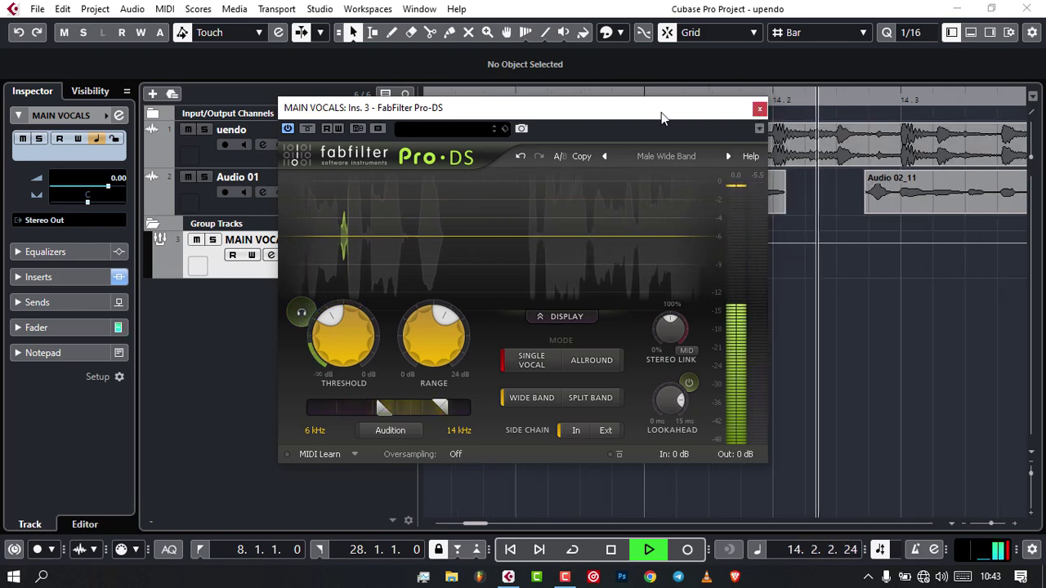
Solo the MAIN VOCALS group to hear the de-essed vocal, and stop playback with the Pro-DS window closed
drag(434, 100, 482, 173)
key(s)
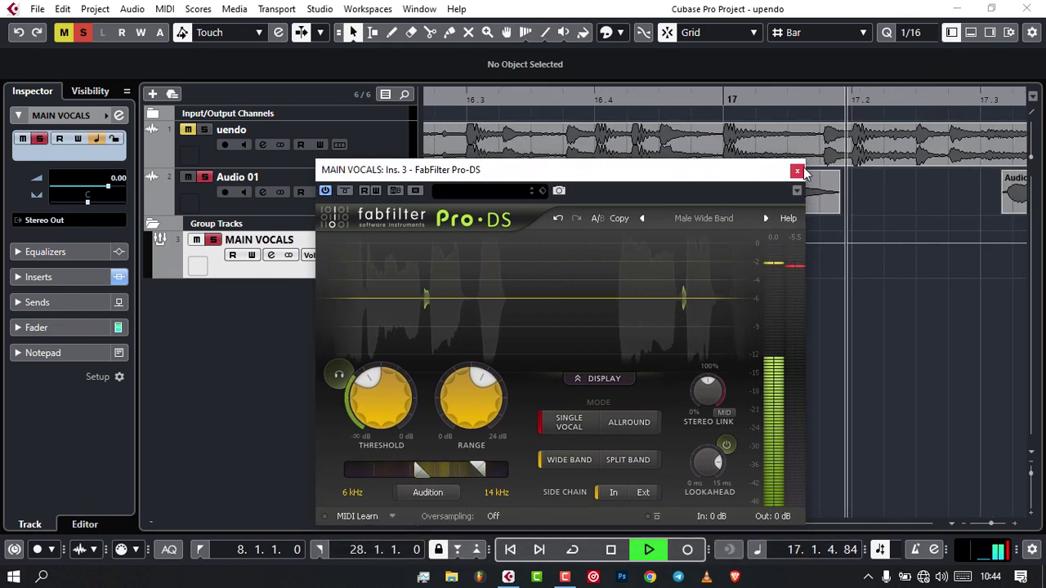
key(space)
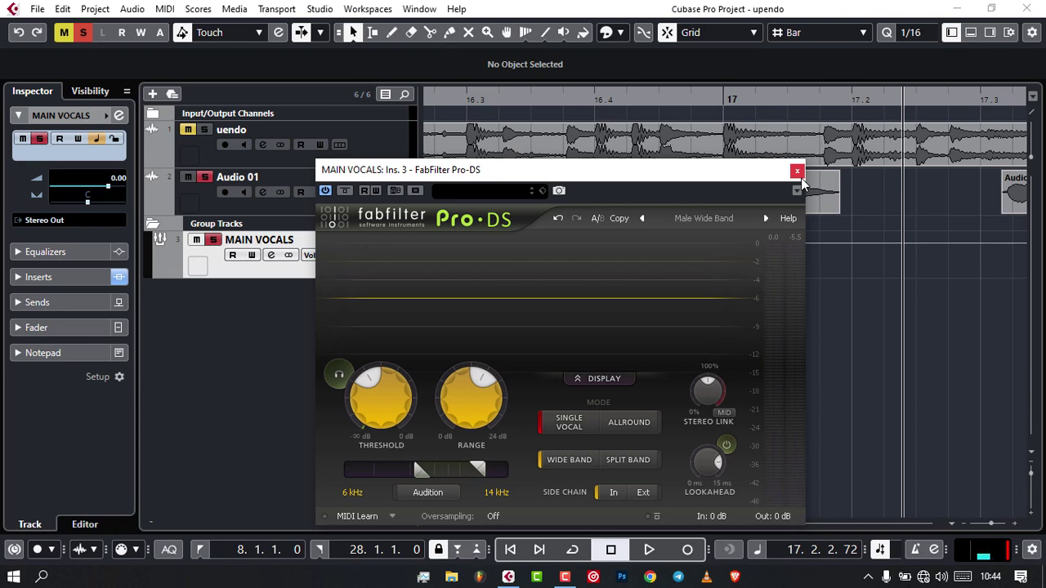
drag(610, 174, 714, 179)
click(876, 177)
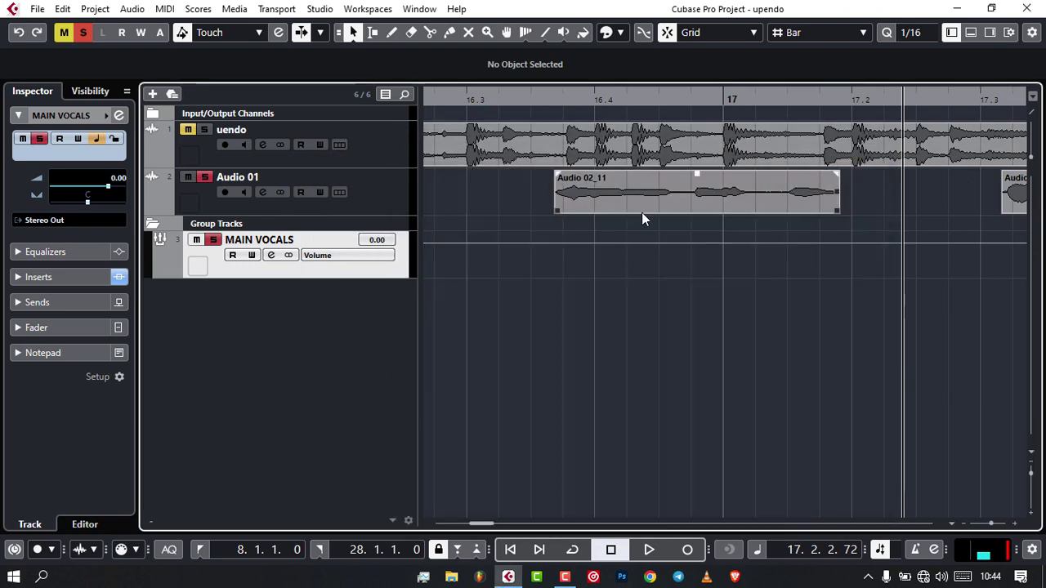
In the MAIN VOCALS channel equalizer, make EQ band 1 a High Pass I filter at 78 Hz with -24 dB gain
click(121, 116)
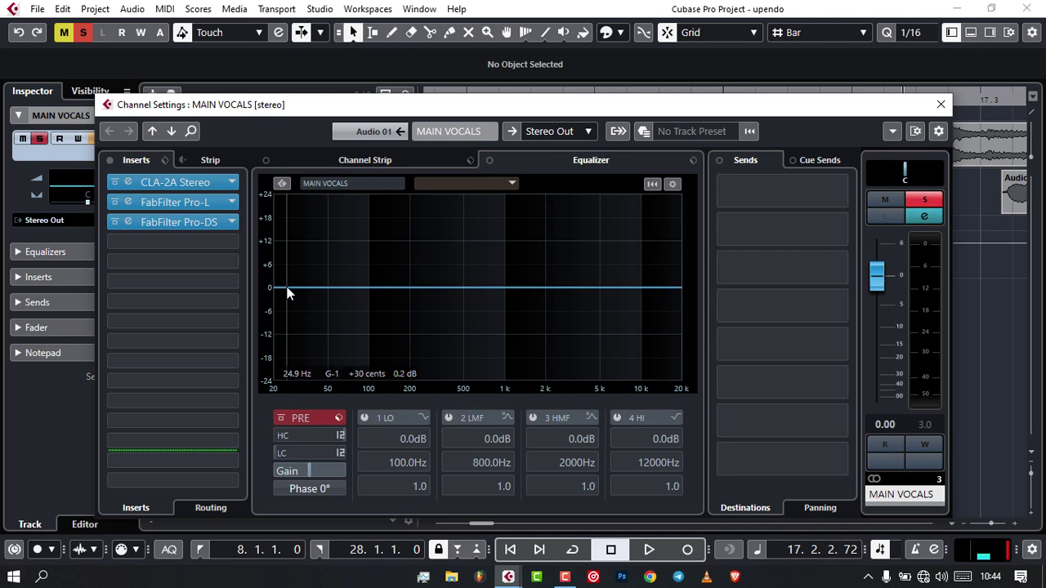
drag(287, 292, 313, 376)
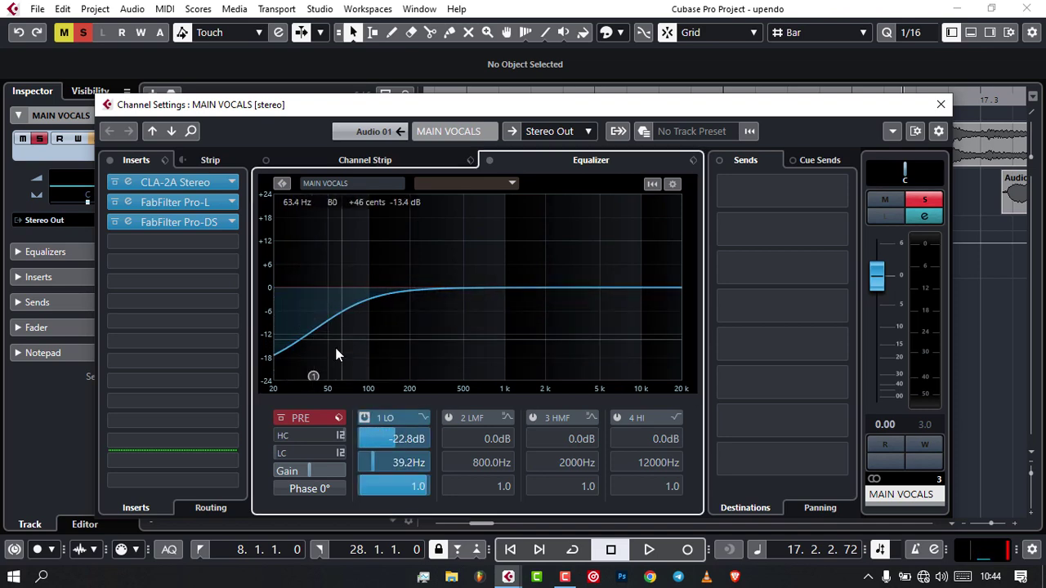
right_click(316, 372)
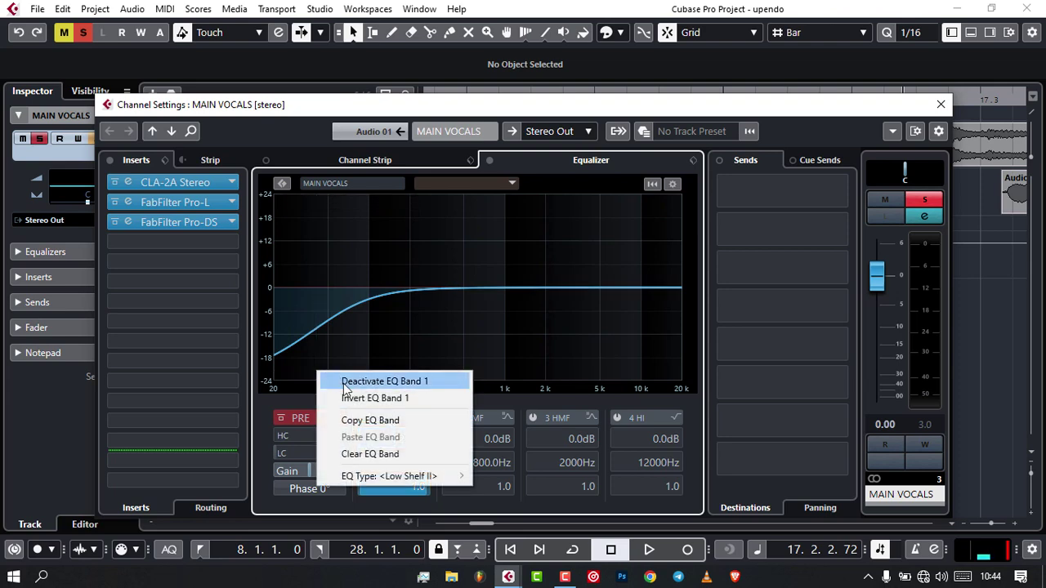
mouse_move(376, 478)
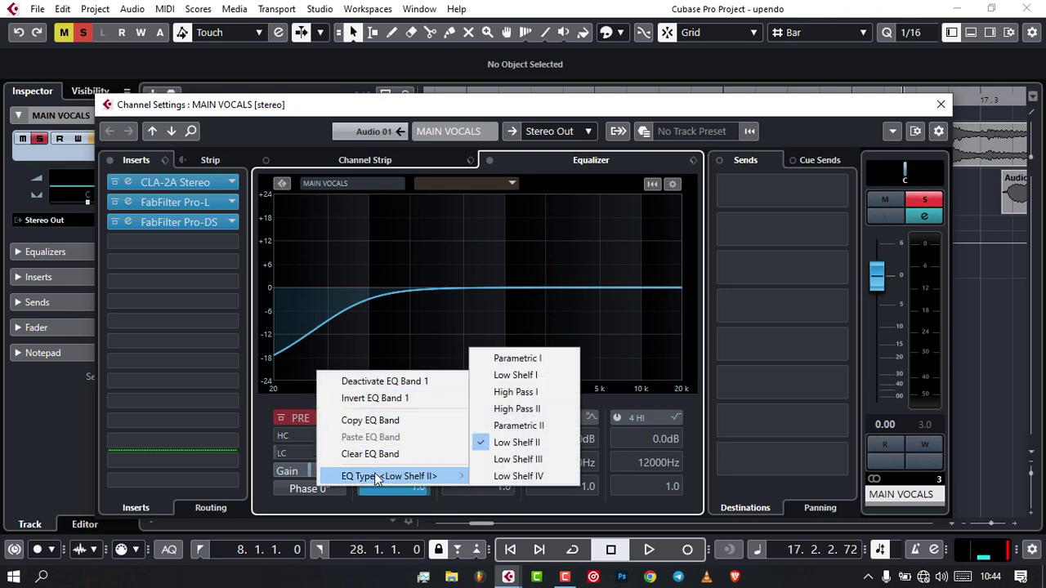
click(527, 398)
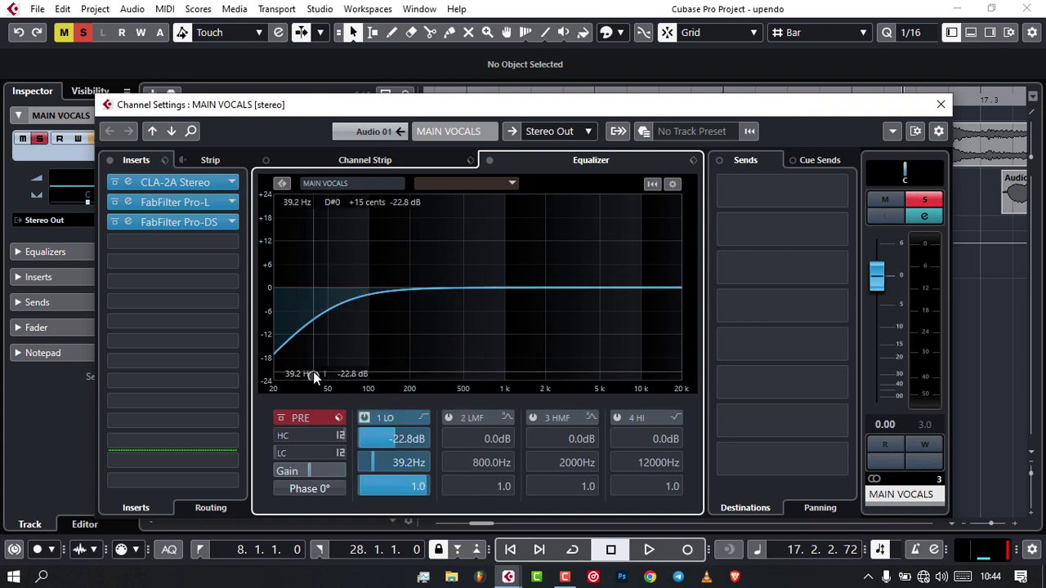
drag(314, 376, 354, 382)
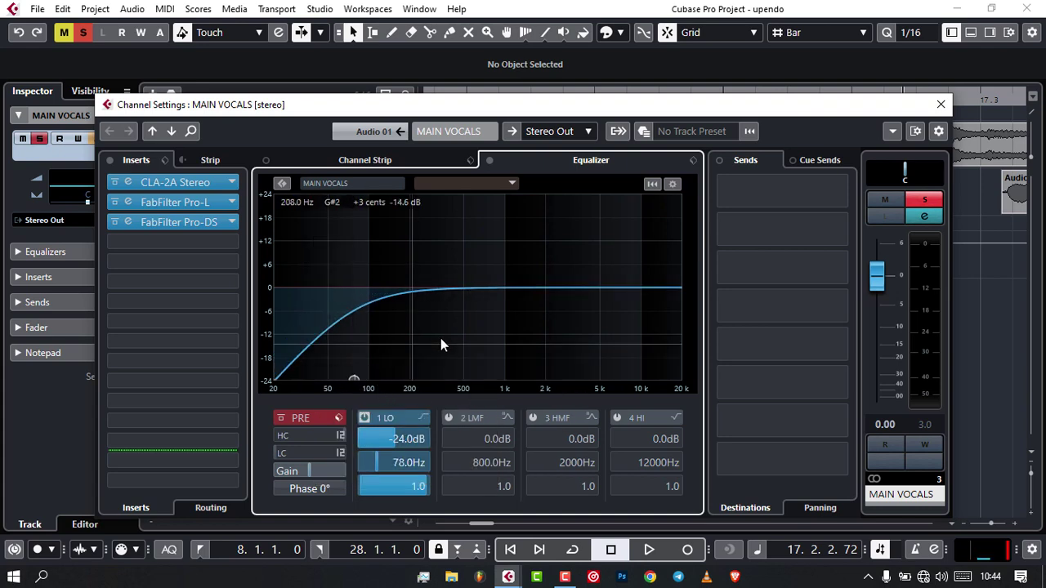
Enable the low-cut pre-filter on MAIN VOCALS and play the soloed vocal briefly to check the low-end roll-off
scroll(299, 453, up, 10)
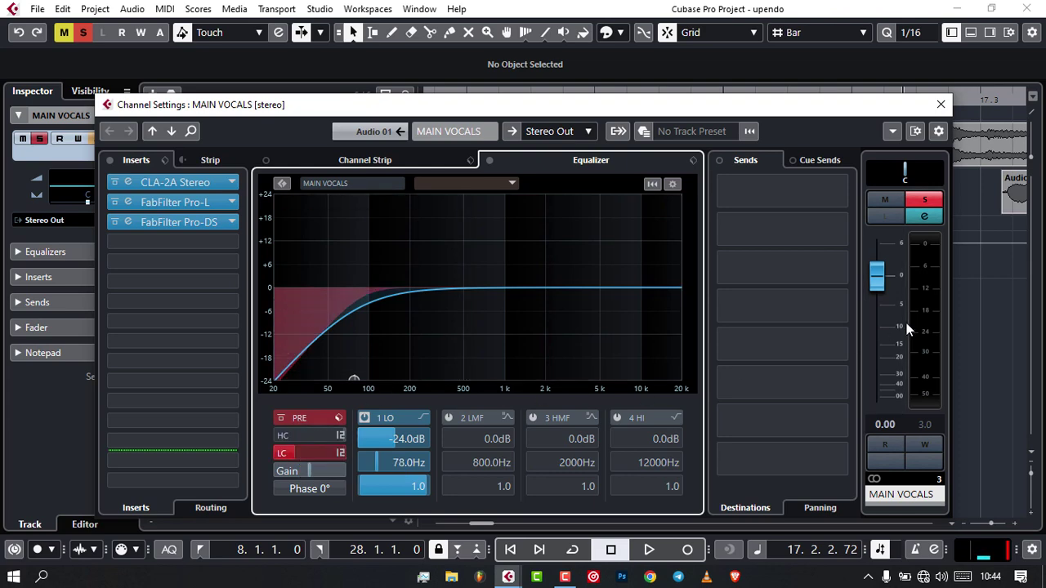
key(space)
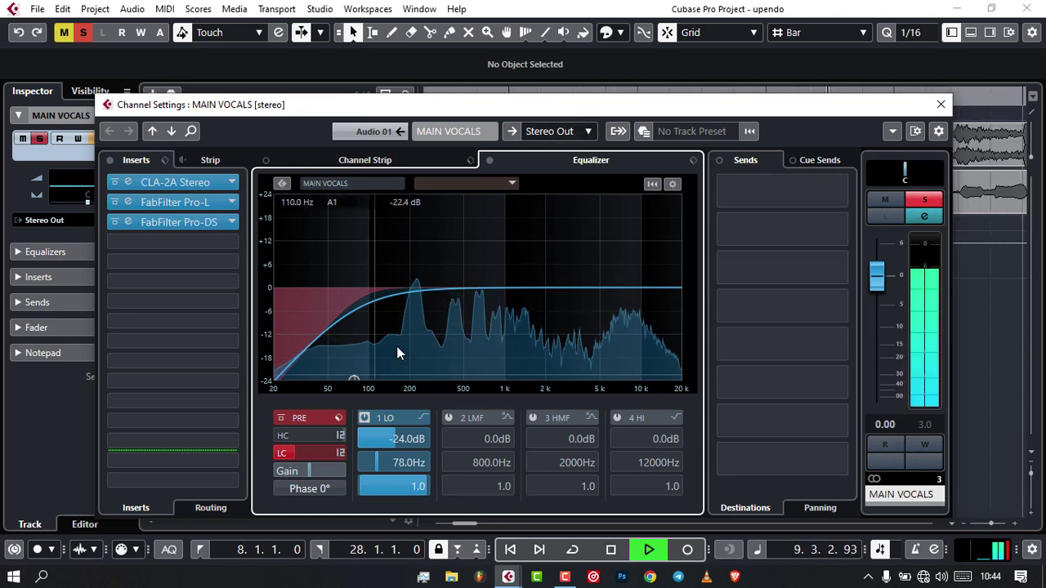
key(space)
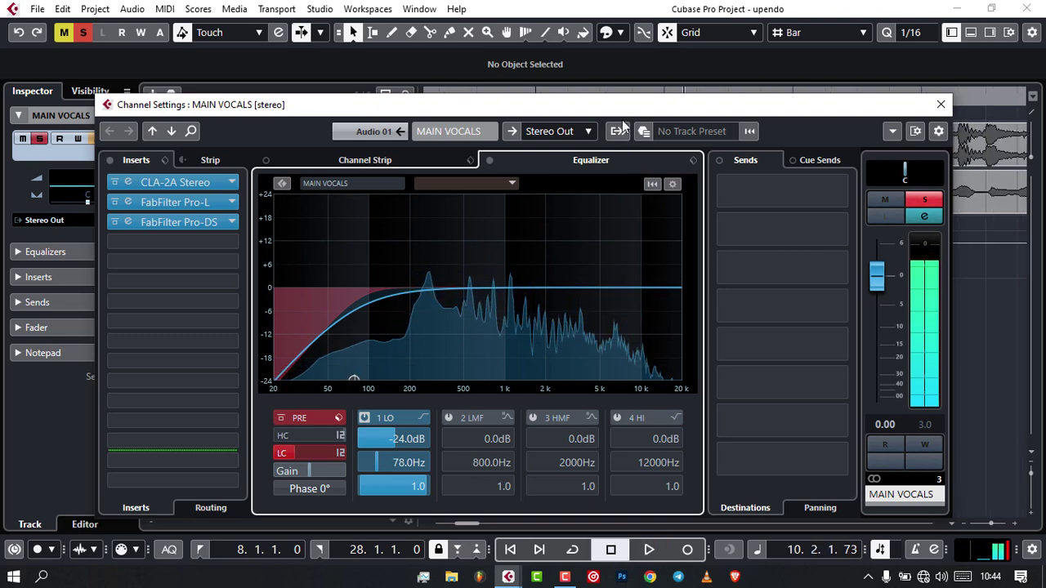
Add gentle EQ boosts of 2.0 dB at 5764 Hz on band 4 and 1.8 dB at 1577 Hz on band 3
click(621, 286)
drag(619, 285, 616, 284)
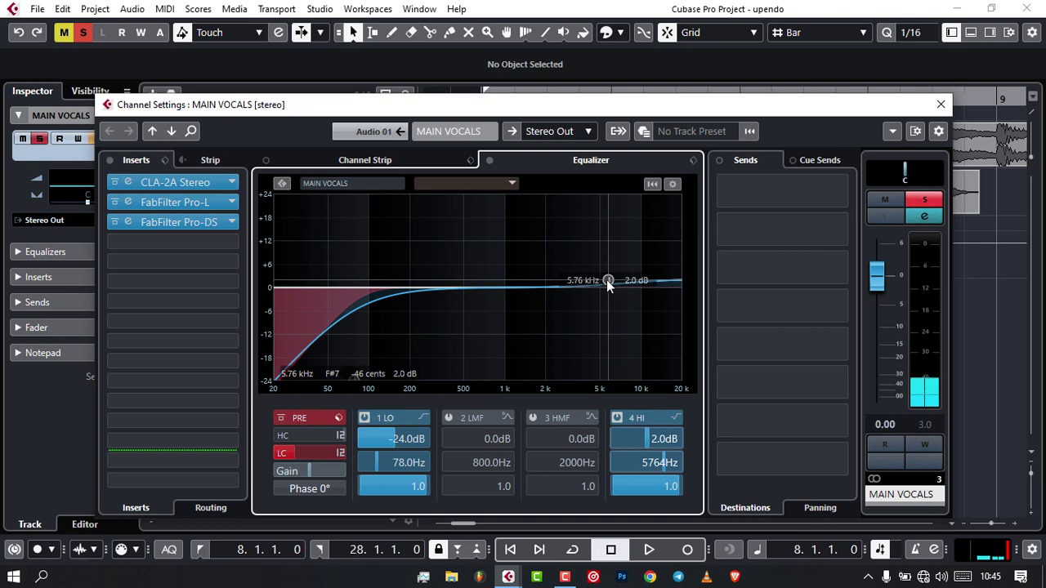
click(532, 283)
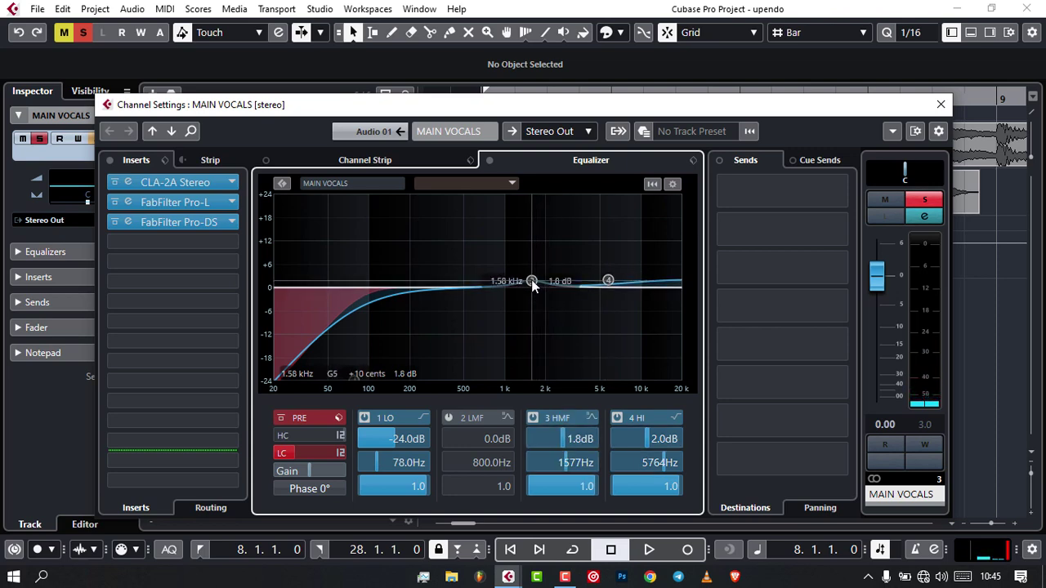
While the vocal plays, raise EQ band 3, sweep its boost through the midrange, and narrow its Q to 3.0
key(space)
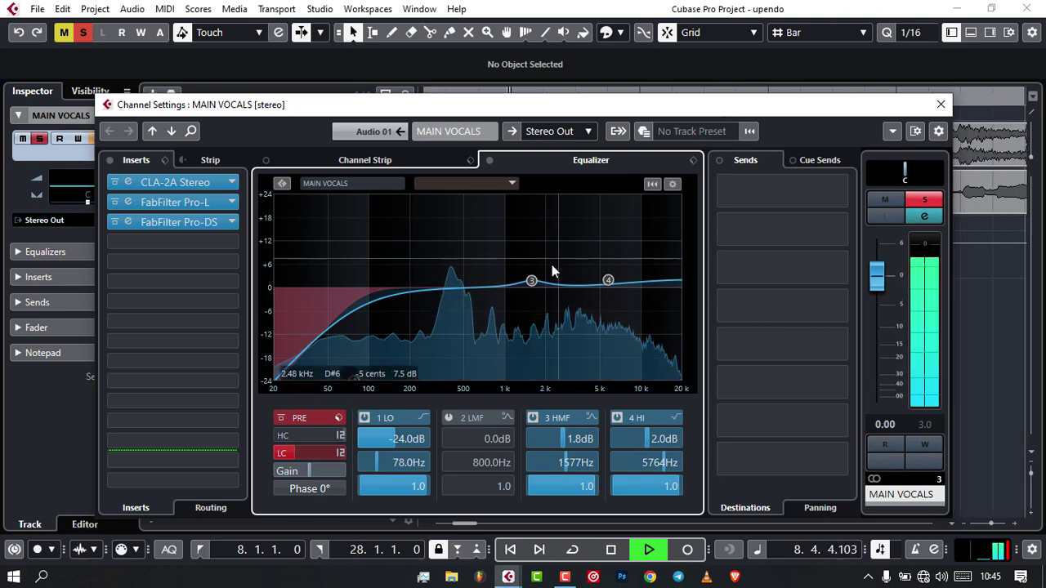
mouse_move(535, 280)
mouse_move(535, 280)
mouse_down()
mouse_move(522, 270)
mouse_move(538, 275)
mouse_up()
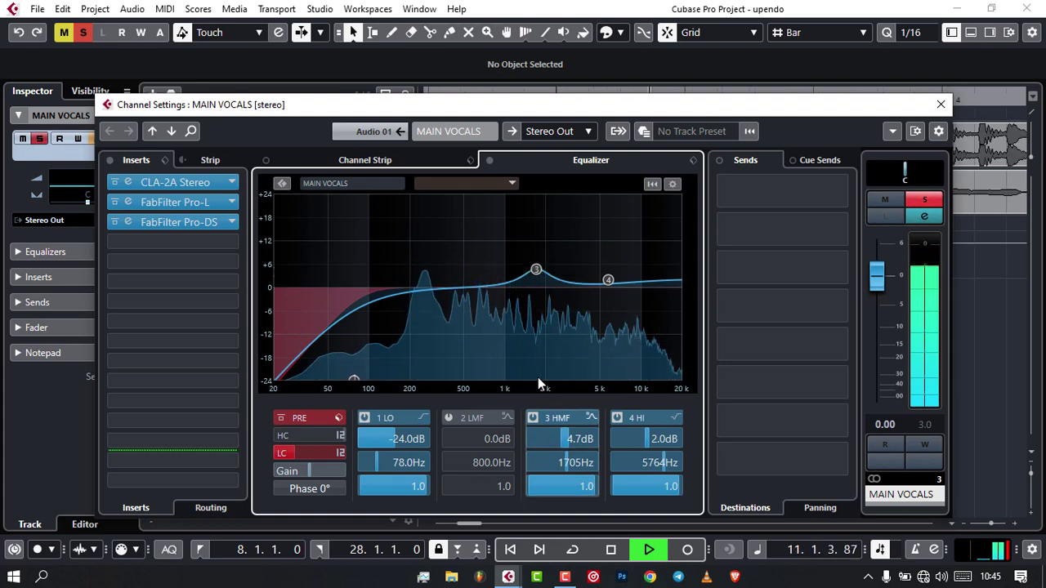
scroll(564, 462, down, 3)
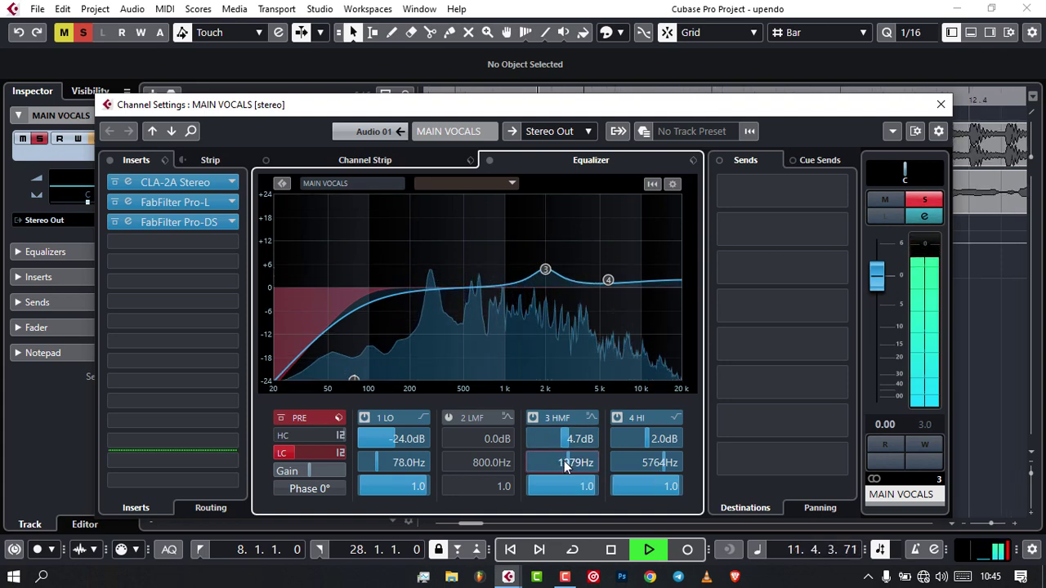
scroll(564, 463, down, 20)
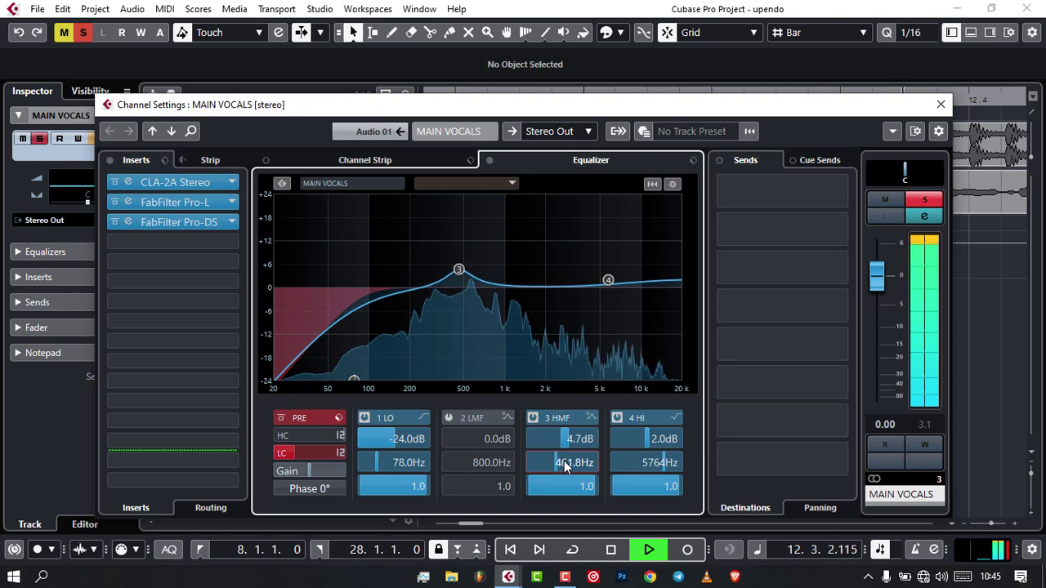
scroll(564, 461, up, 19)
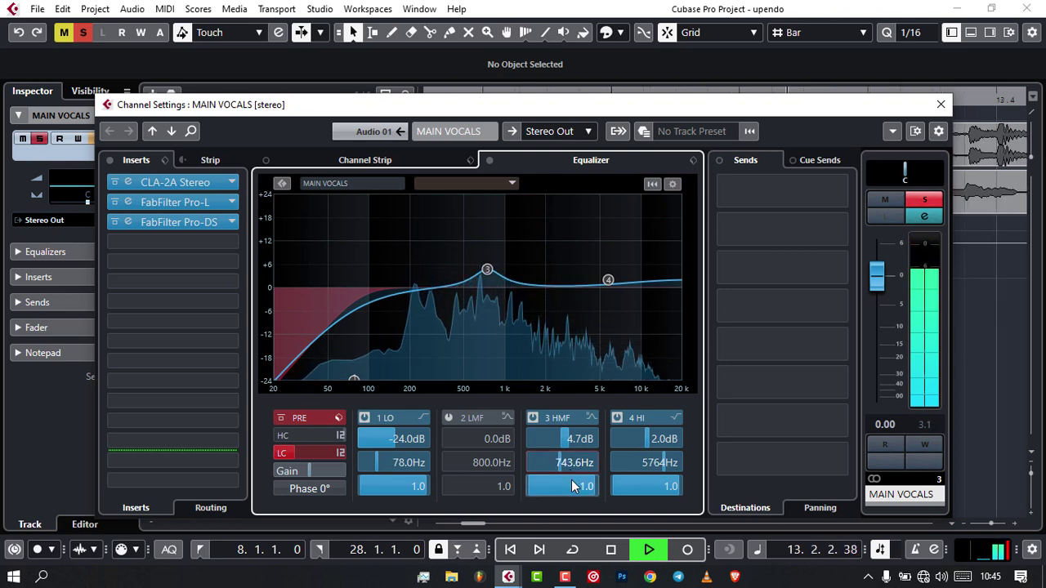
scroll(570, 479, up, 5)
scroll(569, 470, up, 20)
scroll(568, 472, down, 8)
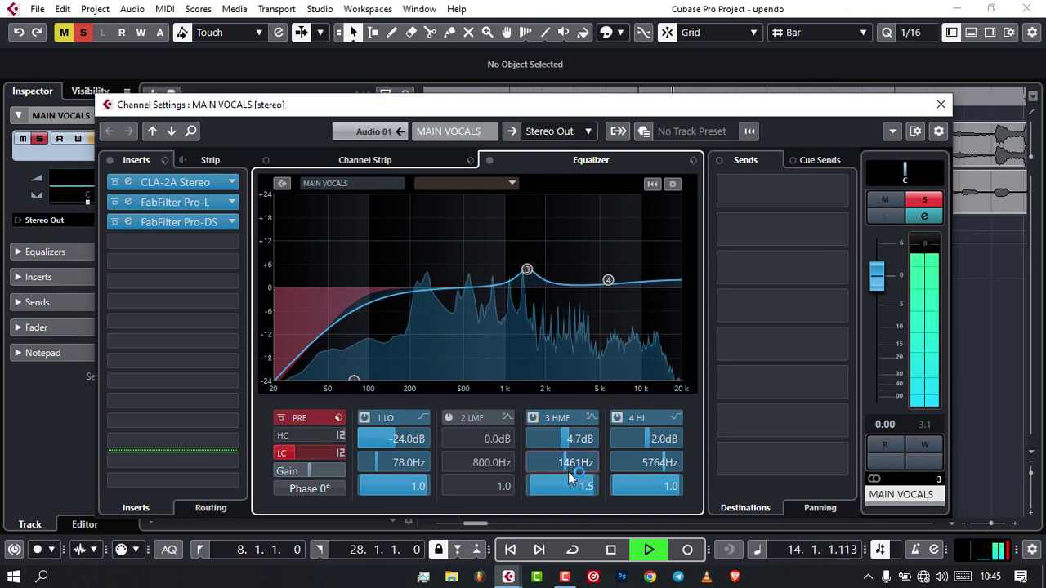
scroll(563, 486, up, 3)
scroll(564, 484, up, 12)
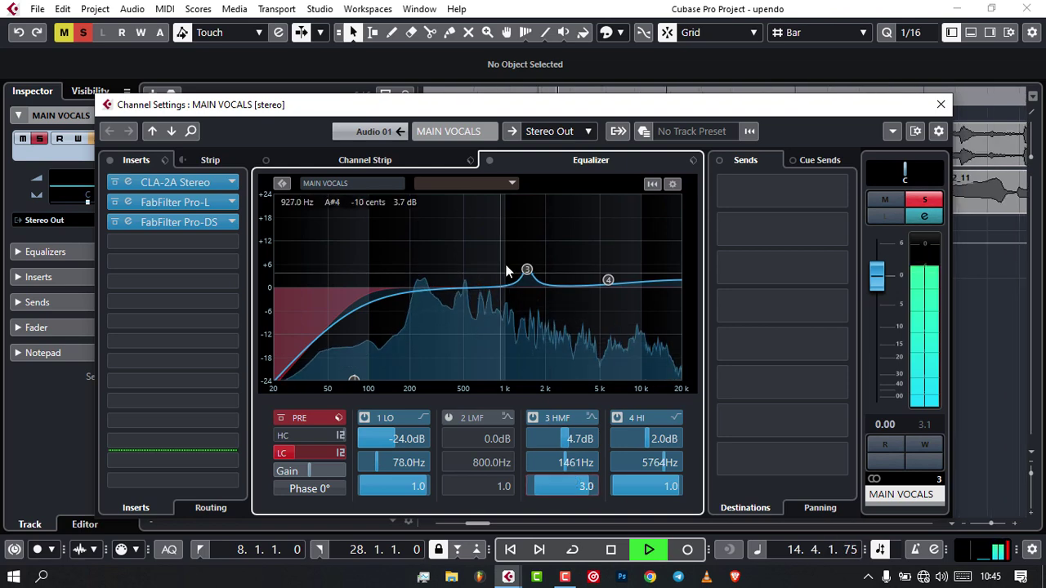
drag(527, 269, 514, 278)
Close the channel settings, unsolo MAIN VOCALS and replay the full mix from bar 8
click(940, 106)
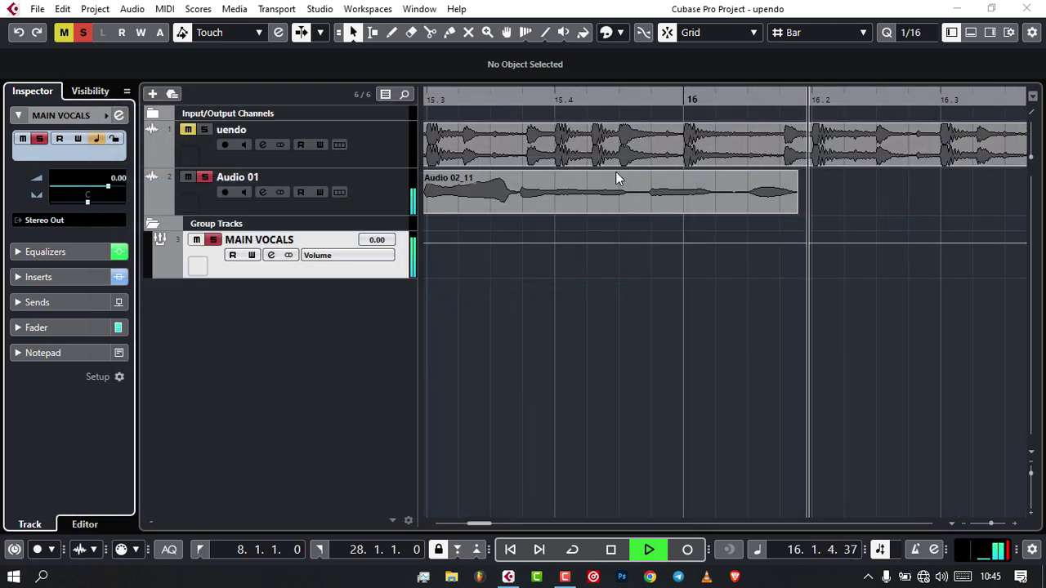
click(213, 239)
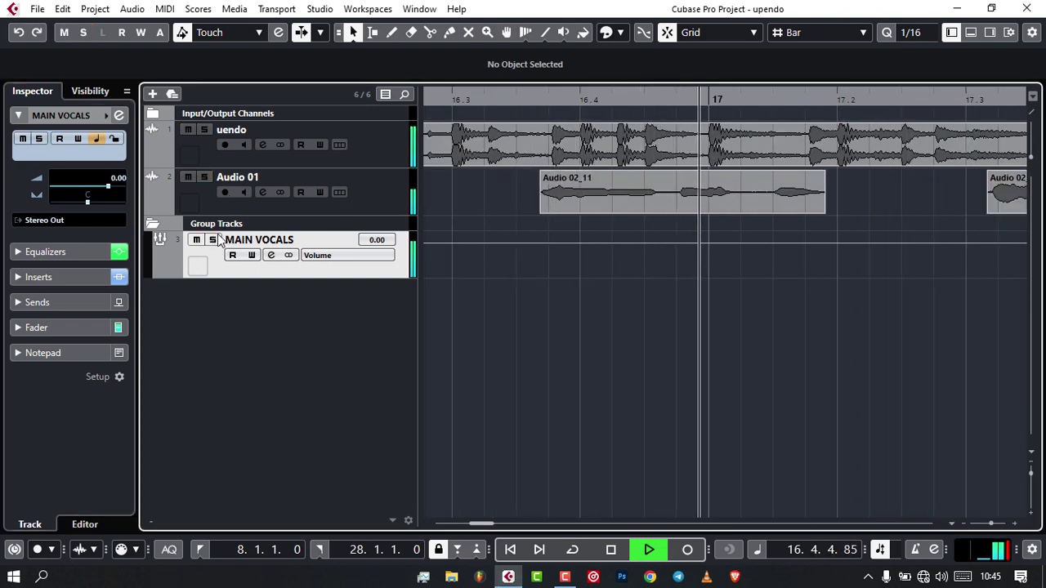
key(KP_1)
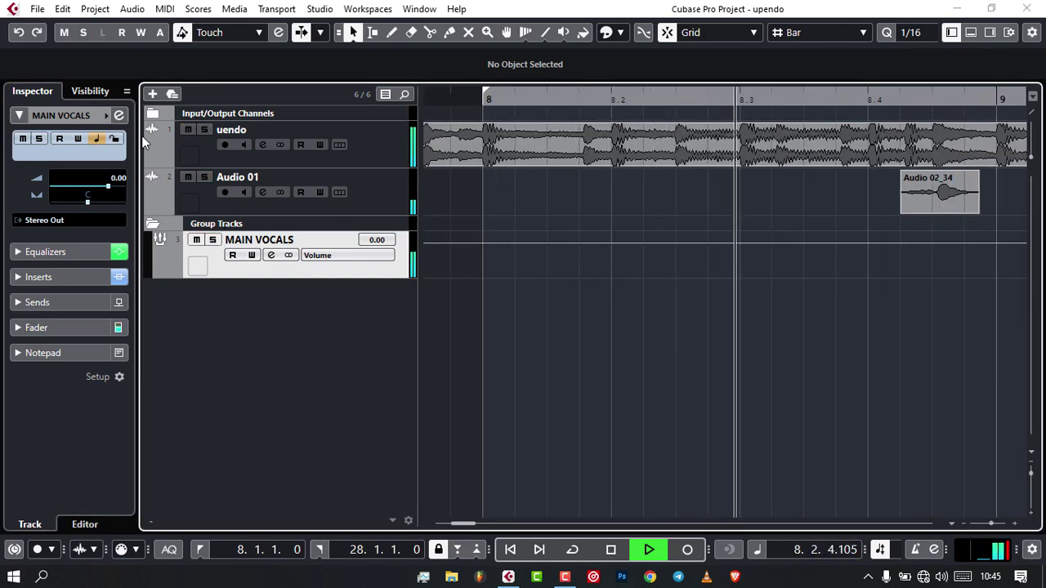
Set EQ bands 2, 3 and 4 to 2.4 dB at 1557 Hz, 4.9 dB at 3568 Hz and 4.5 dB at 5689 Hz while replaying the mix
click(271, 255)
mouse_move(516, 278)
mouse_down()
mouse_move(508, 274)
mouse_move(562, 283)
mouse_move(602, 272)
mouse_move(463, 288)
mouse_move(520, 272)
mouse_move(501, 243)
mouse_move(597, 251)
mouse_move(602, 263)
mouse_move(577, 262)
mouse_move(581, 273)
mouse_move(612, 276)
mouse_move(530, 278)
mouse_up()
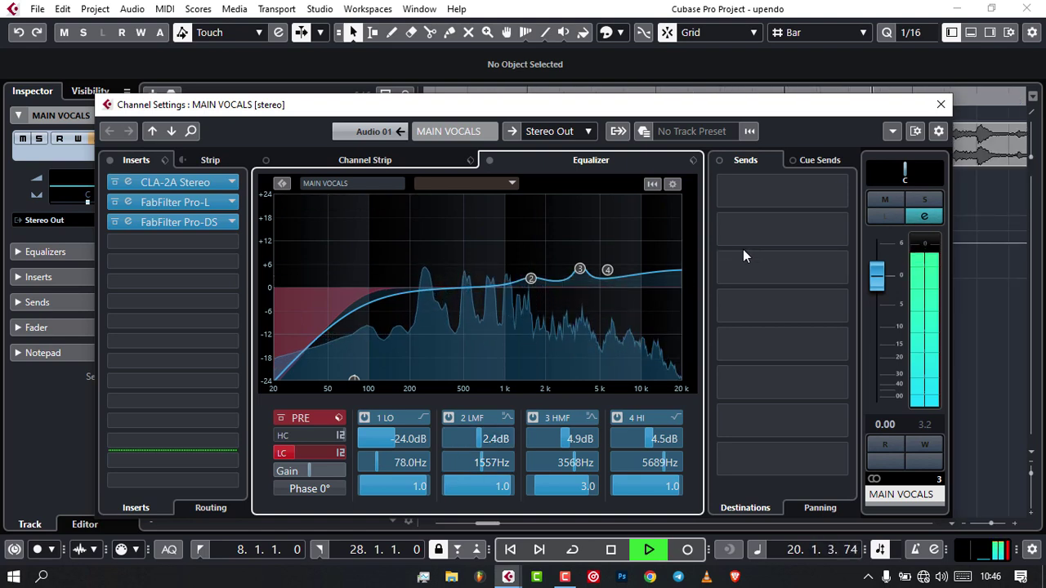
key(KP_1)
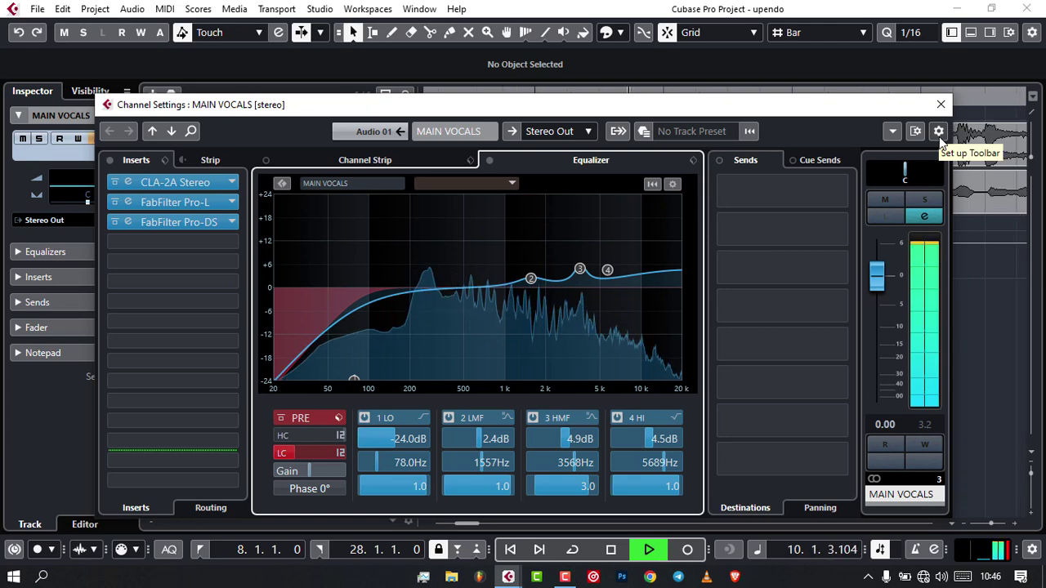
key(space)
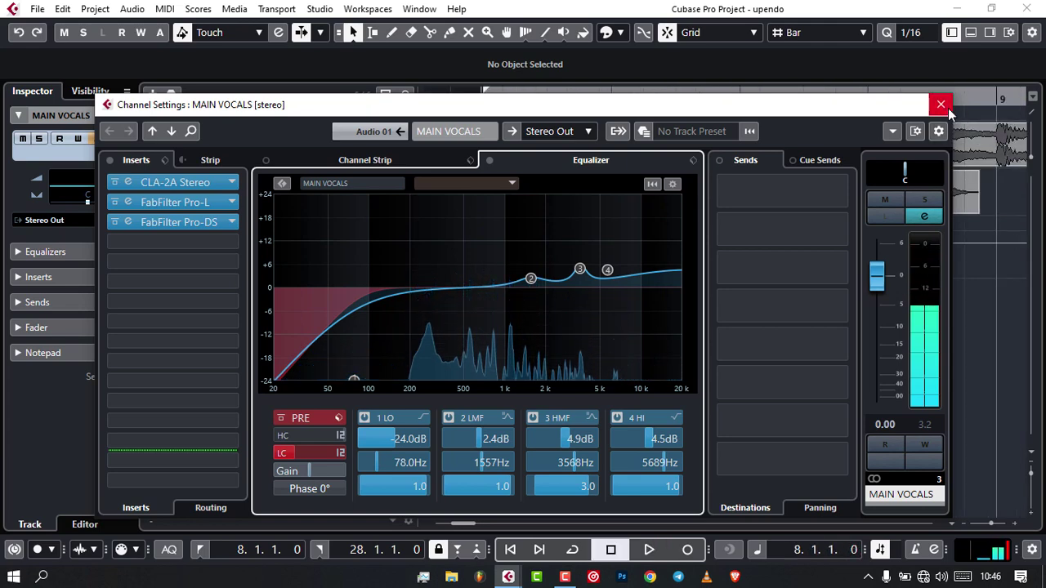
Insert FabFilter Pro-Q 2 in the fourth insert slot of MAIN VOCALS and close its plug-in window
click(211, 244)
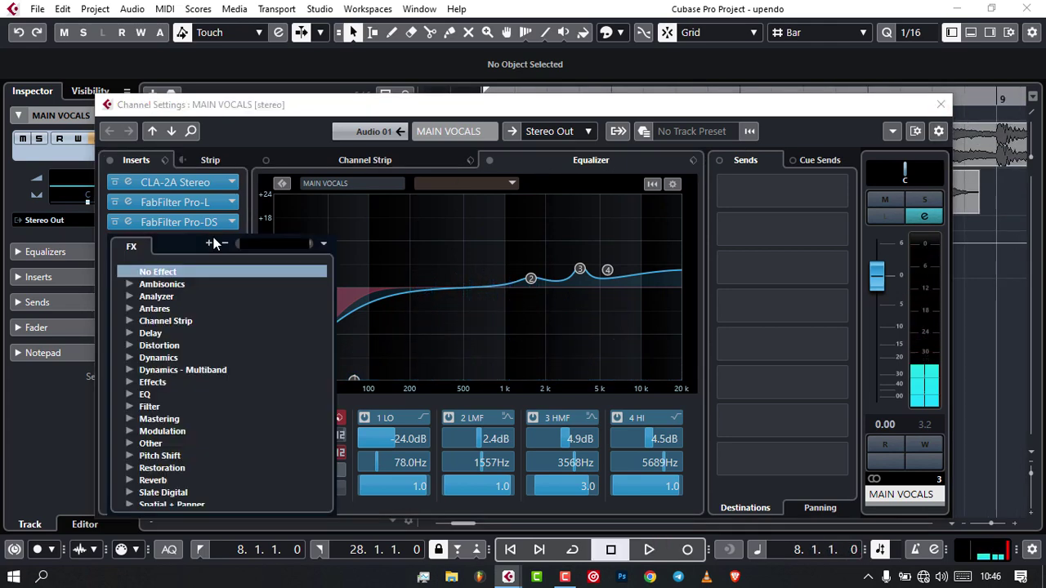
text(FAB)
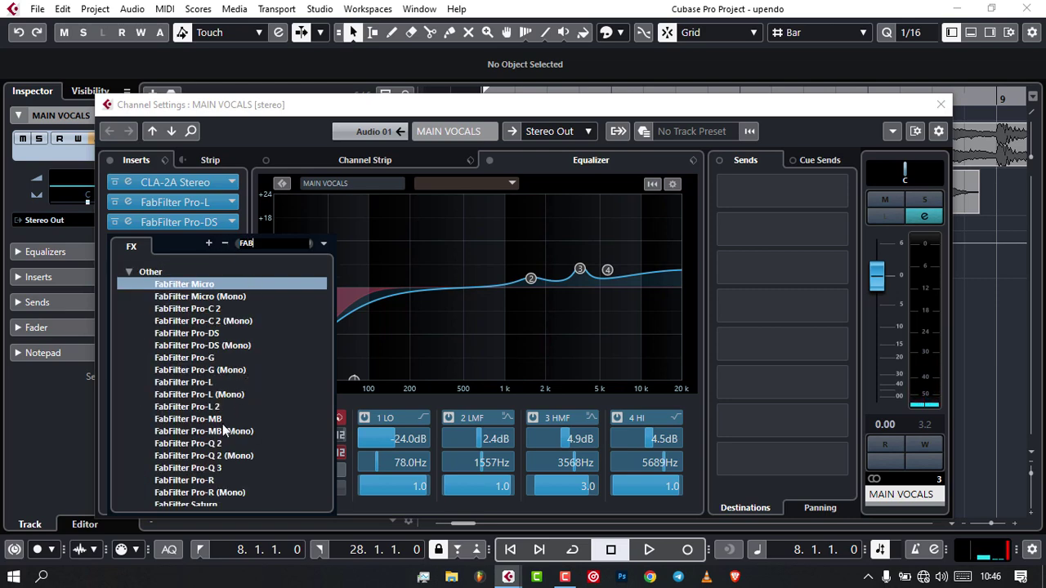
scroll(222, 428, down, 5)
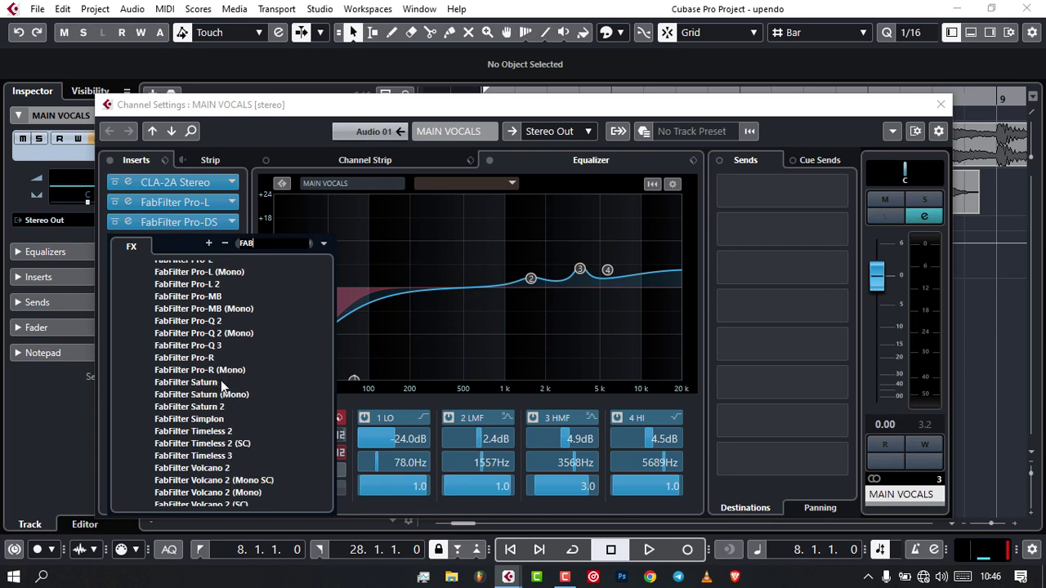
scroll(236, 425, up, 5)
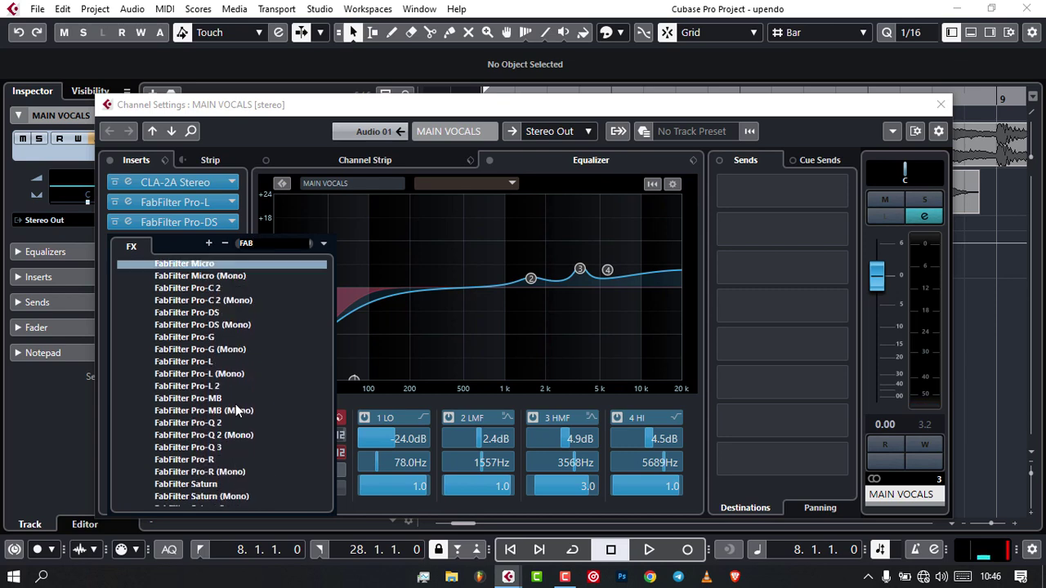
scroll(234, 402, down, 3)
click(342, 347)
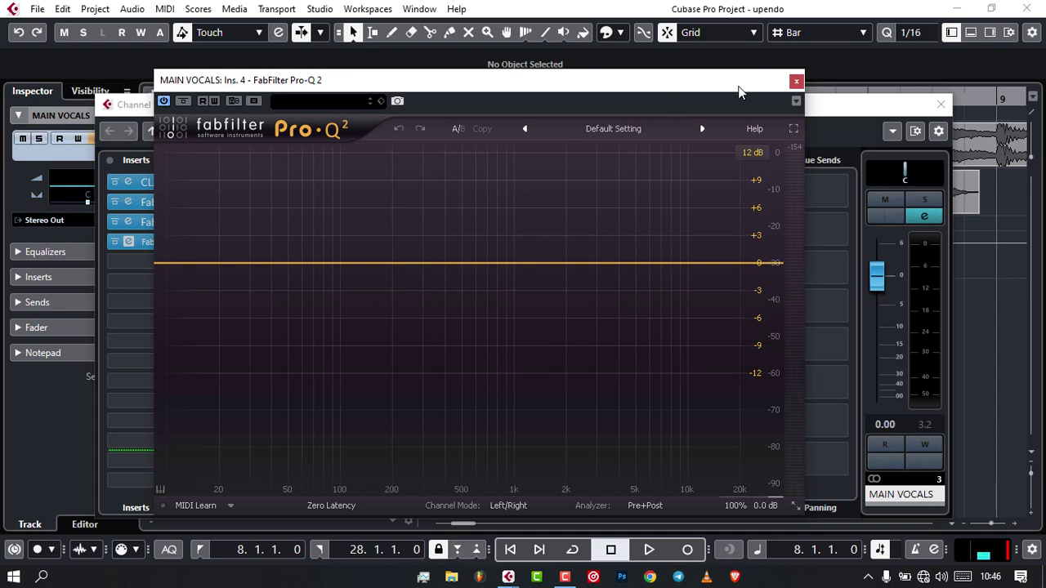
click(796, 83)
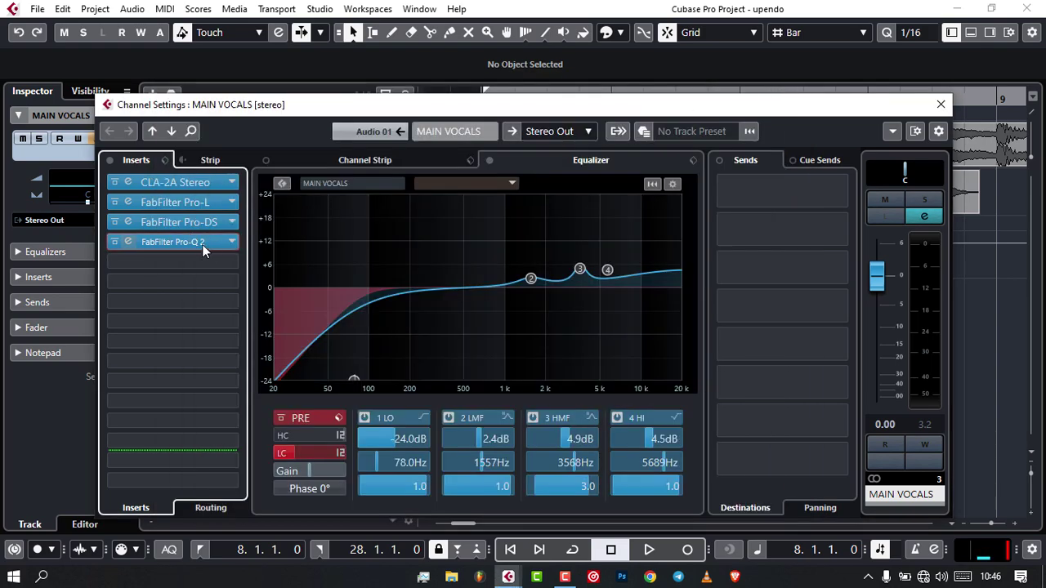
Replace the plug-in in MAIN VOCALS' fourth insert slot with VEQ4 Stereo and close its plug-in window
click(233, 243)
scroll(217, 371, down, 2)
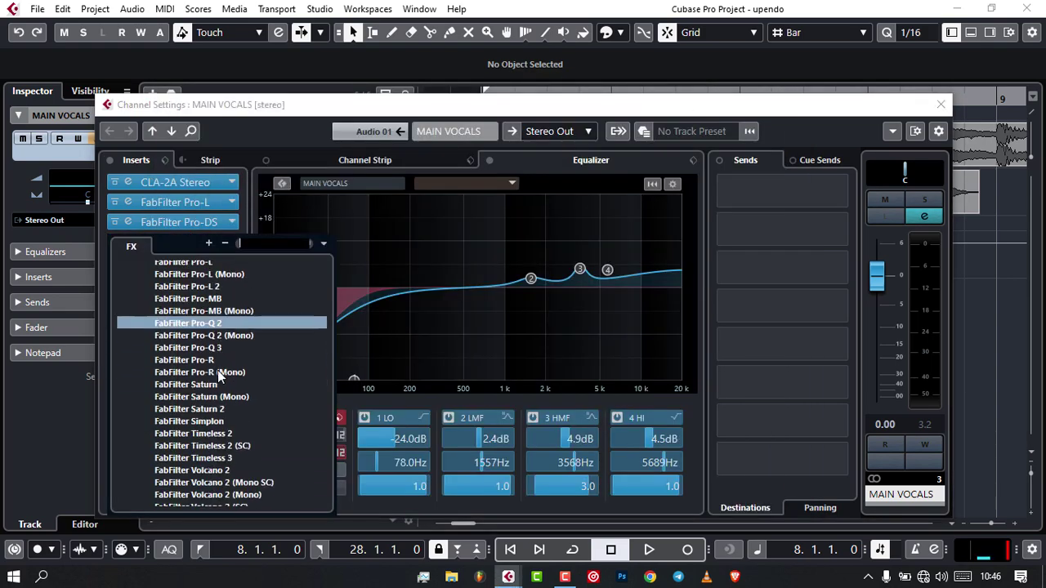
scroll(228, 361, up, 3)
scroll(228, 361, up, 4)
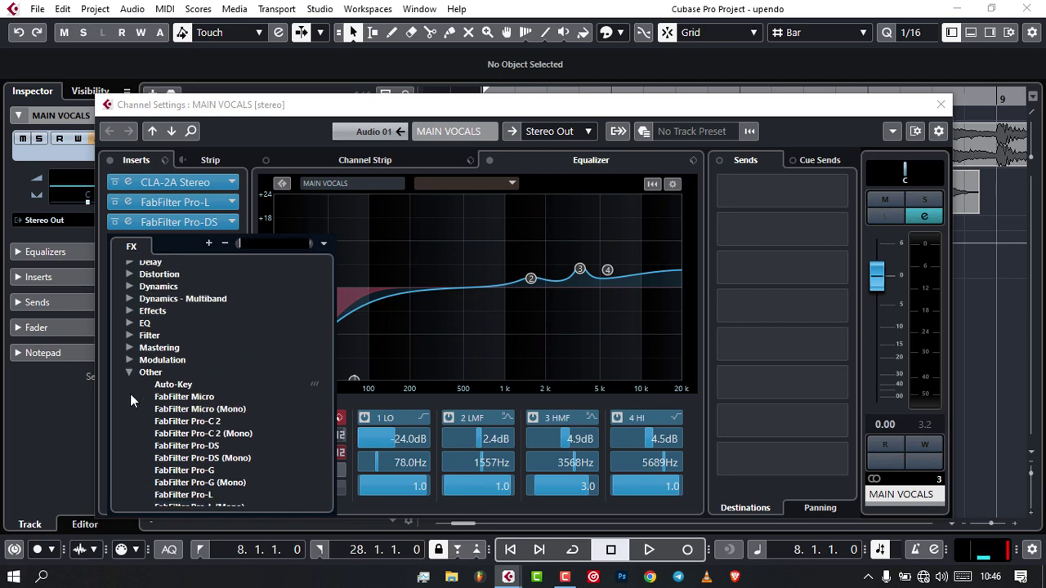
click(132, 371)
click(129, 337)
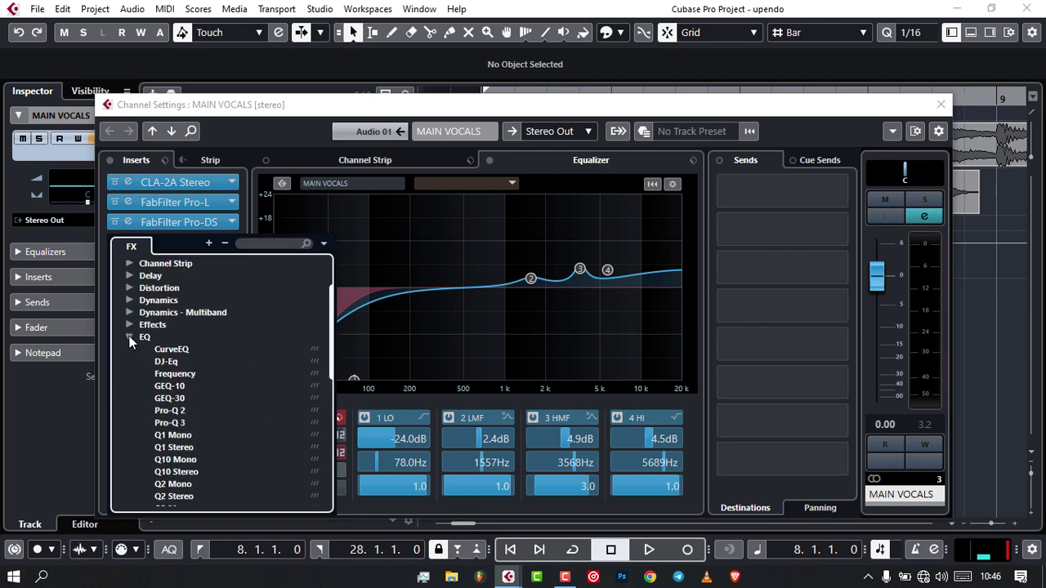
scroll(195, 365, down, 5)
scroll(196, 369, down, 3)
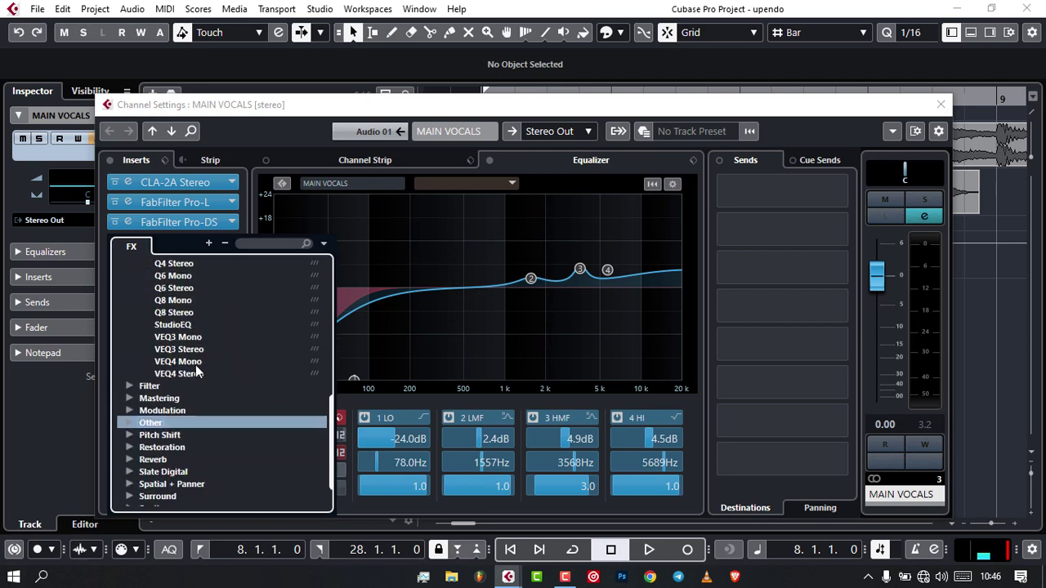
scroll(196, 369, up, 1)
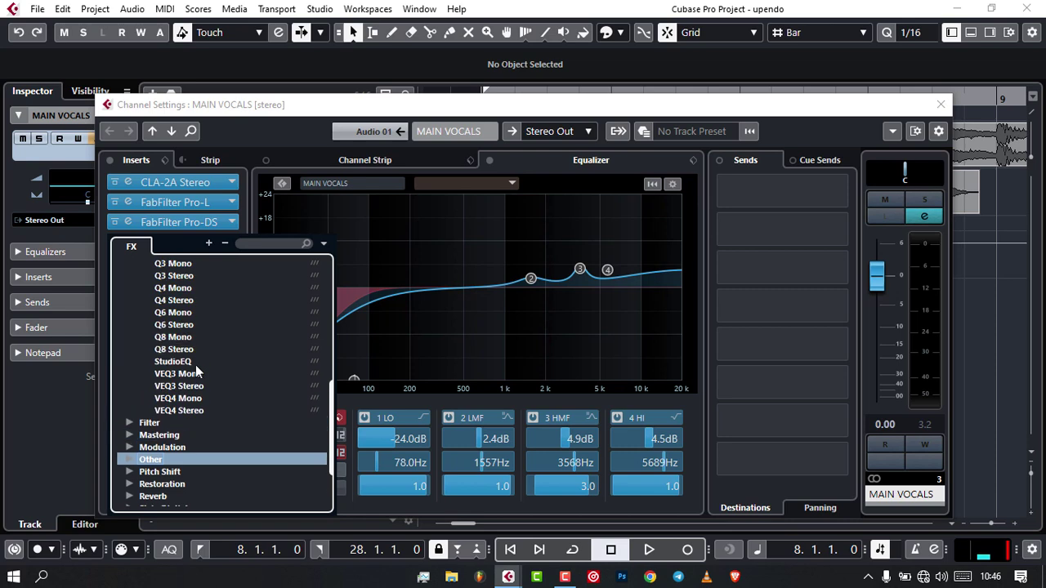
click(180, 409)
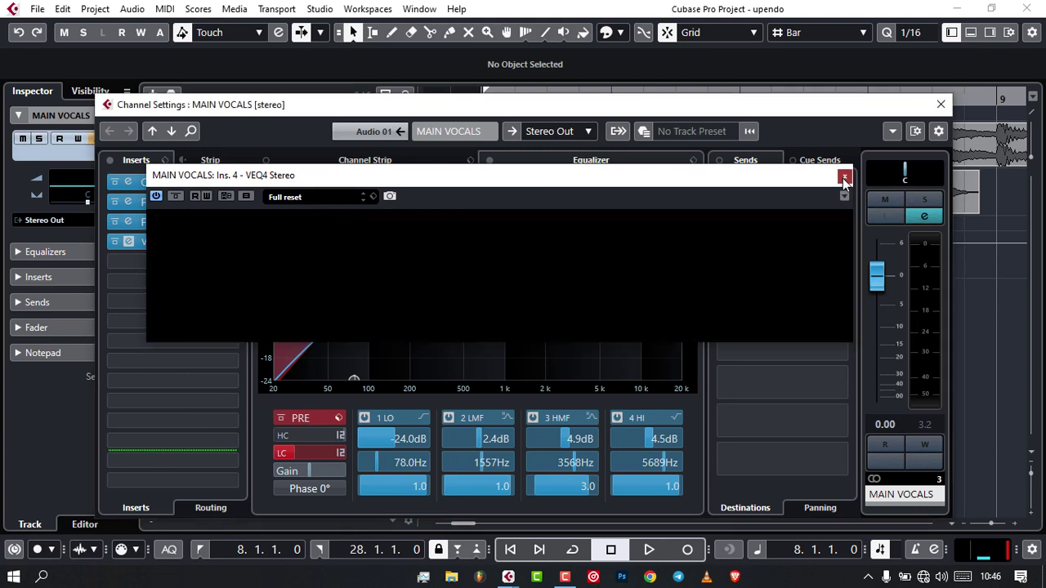
click(844, 176)
Swap the fourth insert of MAIN VOCALS for DJ-Eq and close its plug-in window
click(231, 242)
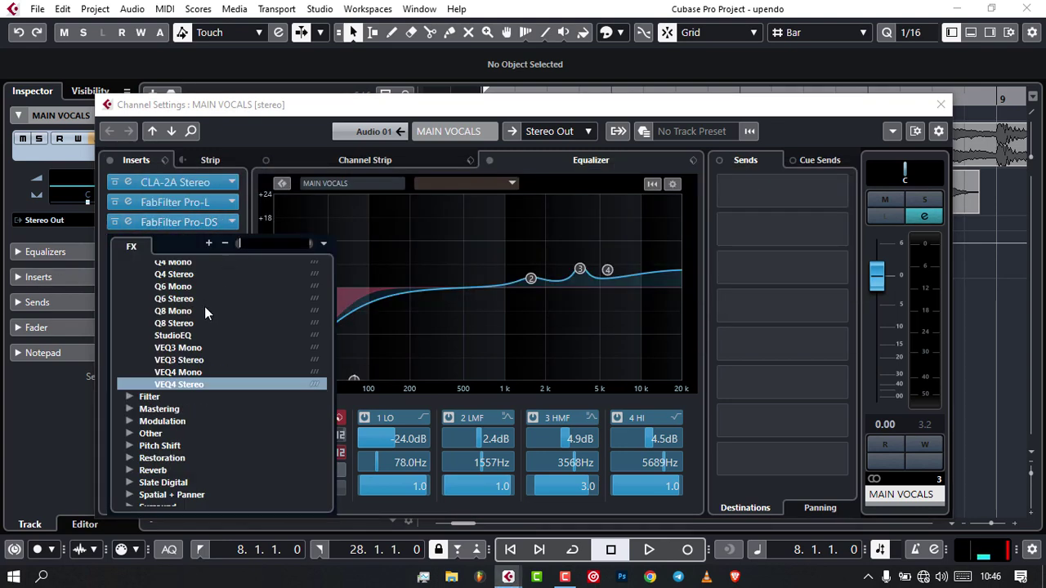
scroll(196, 322, up, 5)
scroll(179, 331, up, 3)
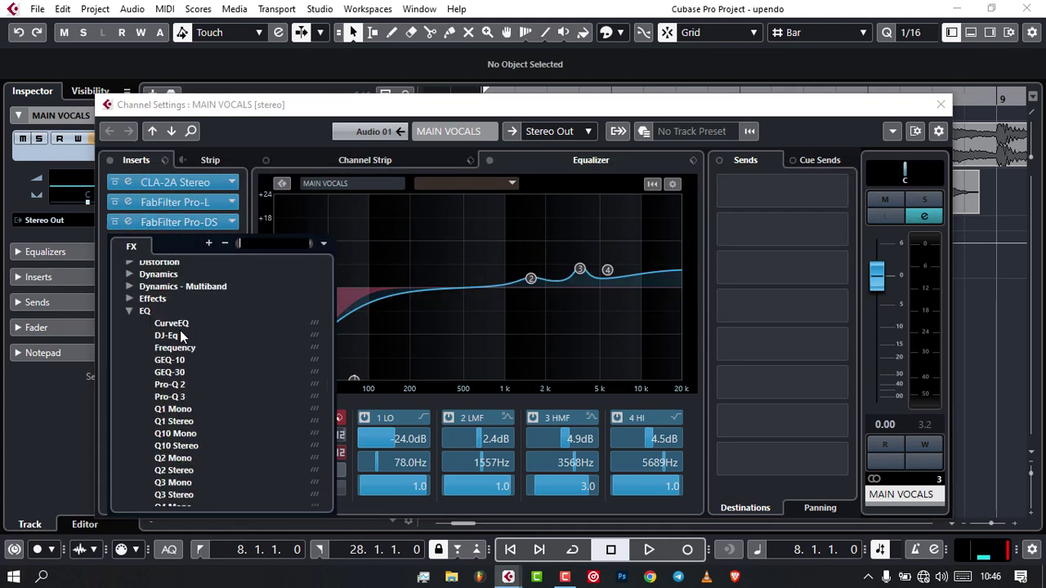
click(167, 335)
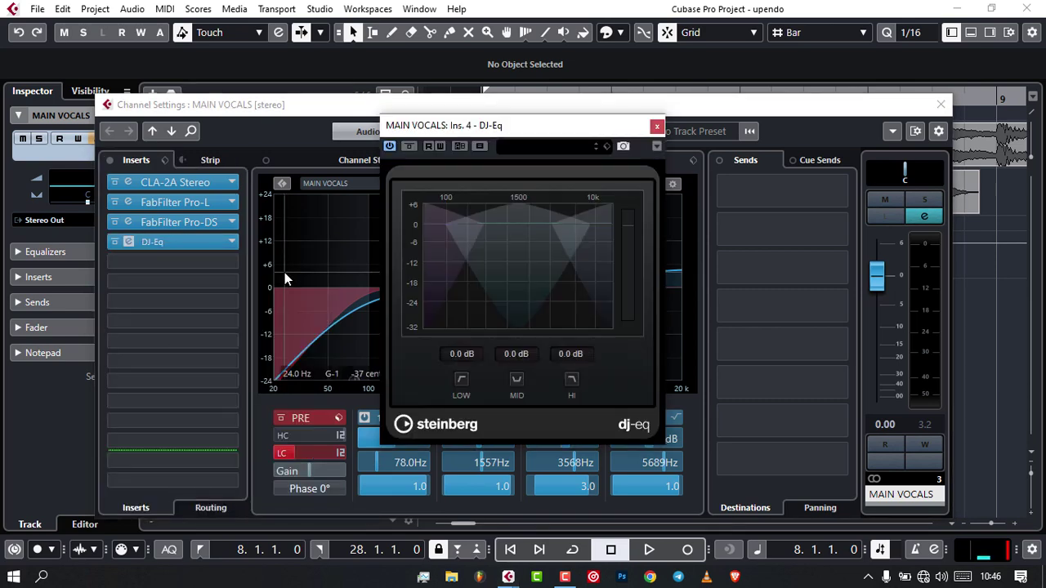
click(657, 125)
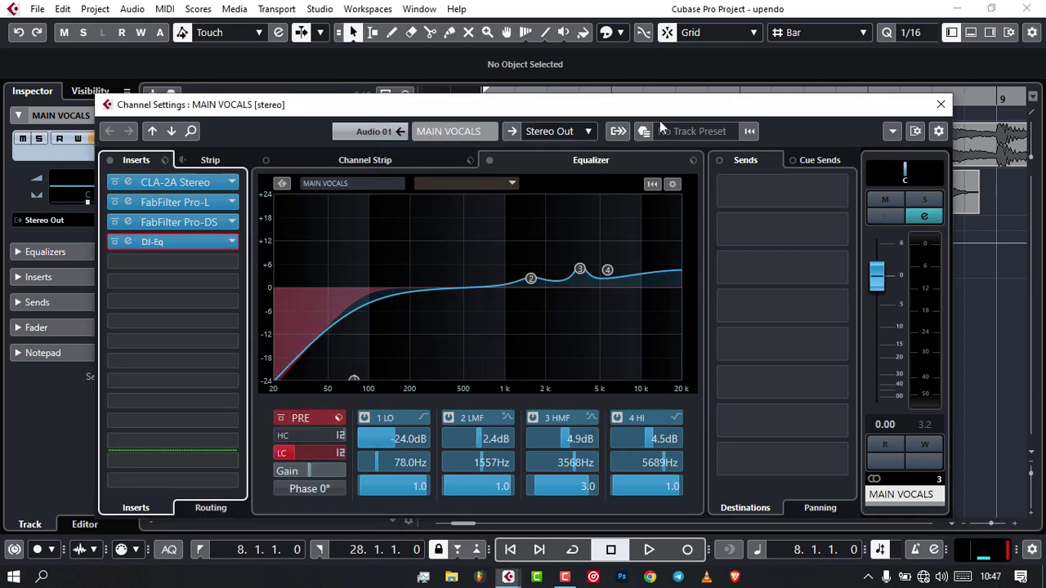
Load FabFilter Pro-Q 2 in the fourth insert slot of MAIN VOCALS and apply its Vocal preset
click(233, 242)
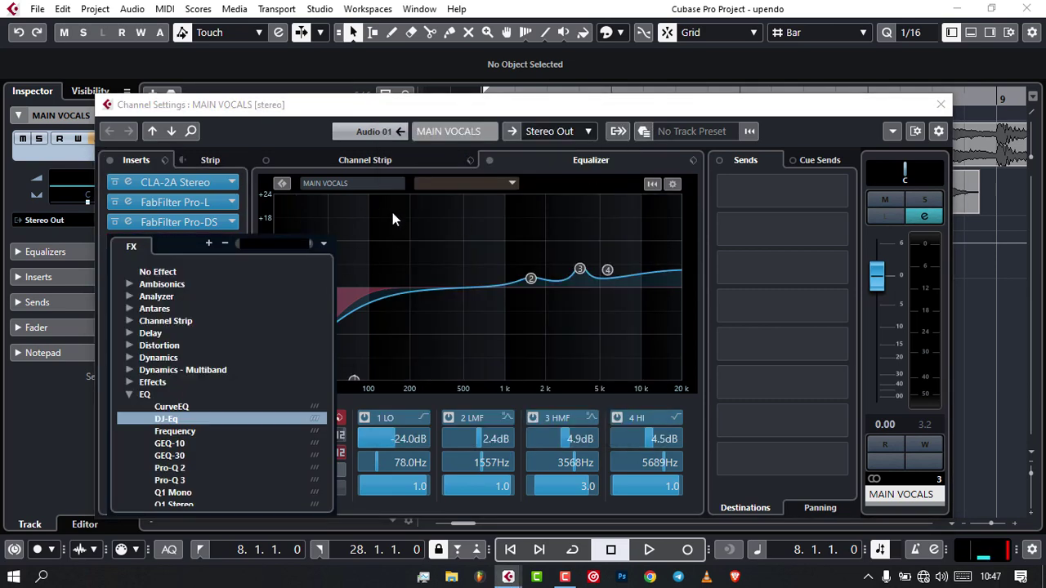
text(fab)
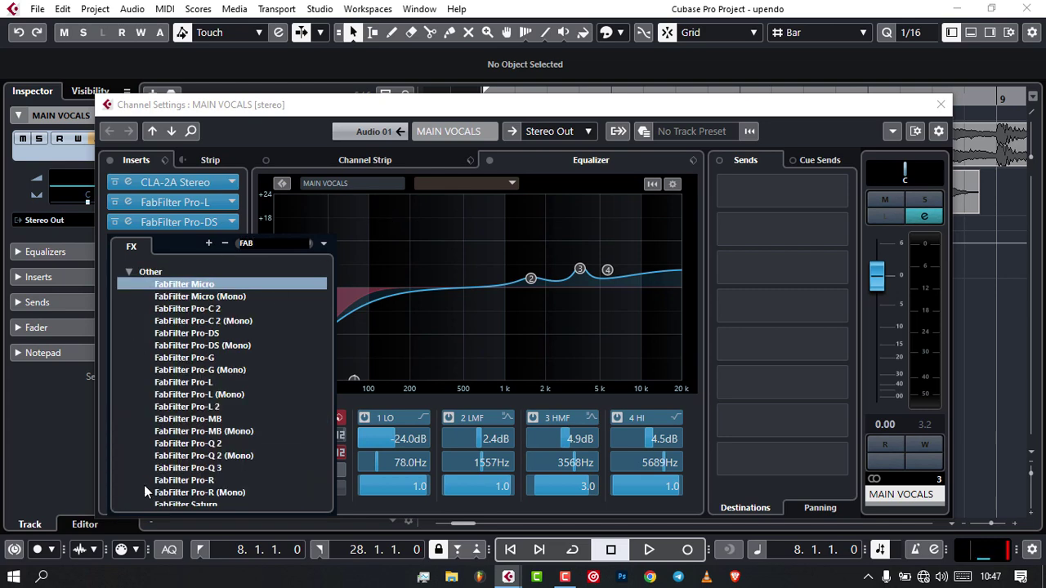
click(211, 445)
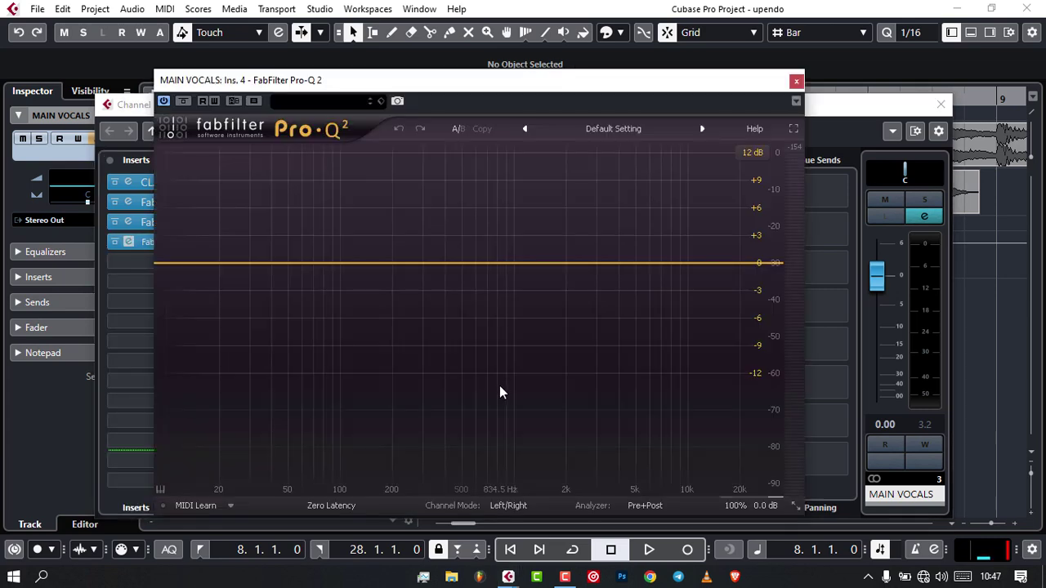
click(644, 130)
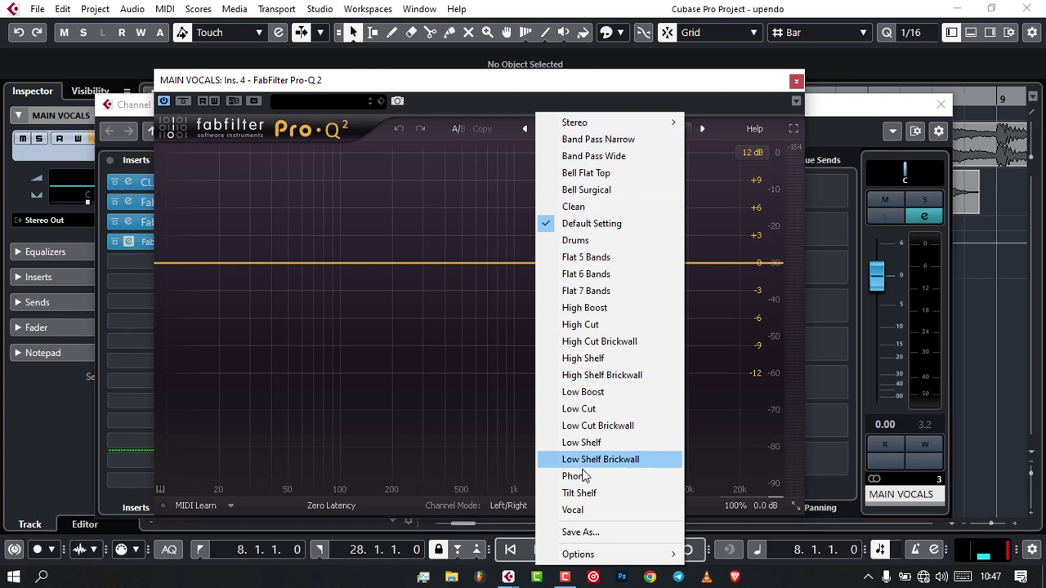
click(590, 509)
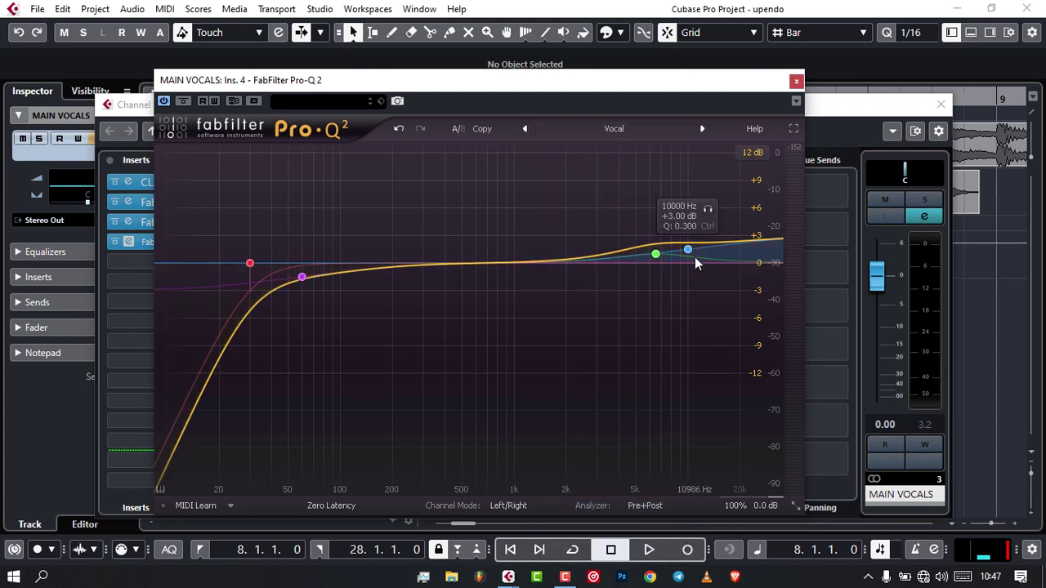
During playback, raise Pro-Q 2's low-cut frequency to just below 50 Hz and set the low shelf to about -2.25 dB at 61 Hz
key(space)
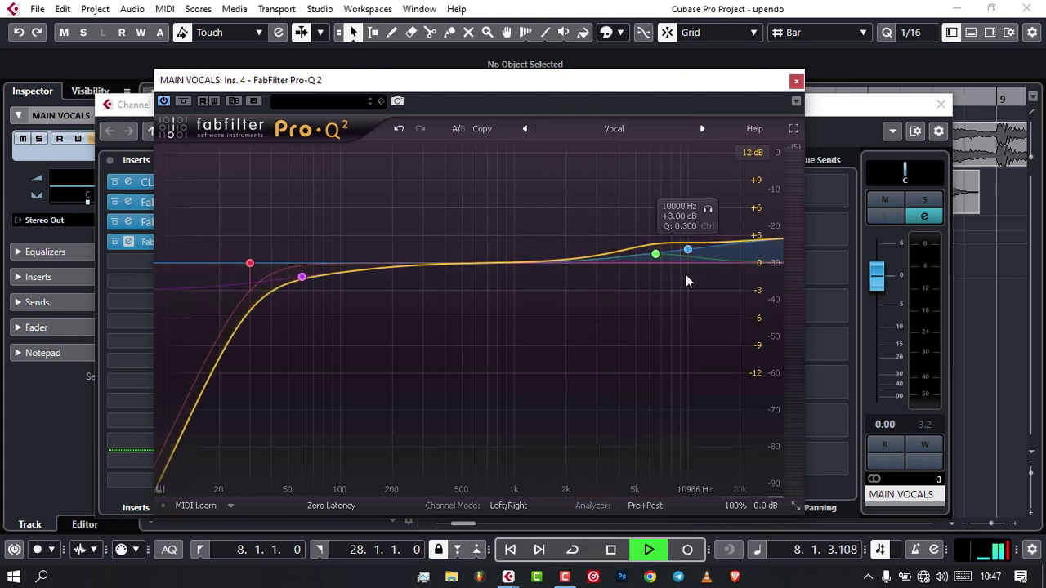
click(252, 263)
drag(269, 265, 303, 273)
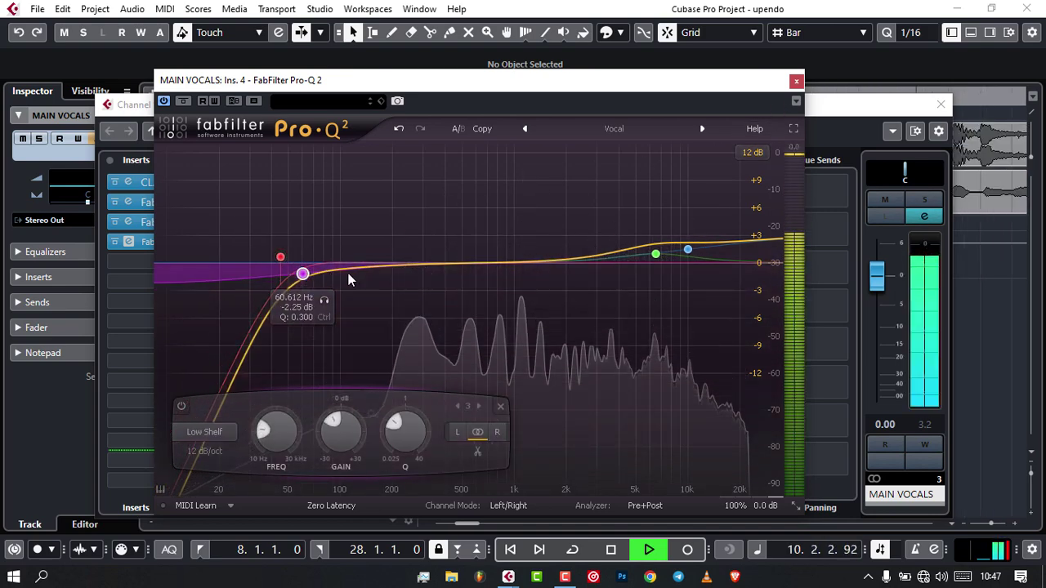
Add a narrow bell cut in Pro-Q 2 at about 2398 Hz, with -3.67 dB gain and a Q of 8.143
mouse_move(590, 258)
mouse_down()
mouse_move(528, 231)
mouse_move(575, 244)
mouse_up()
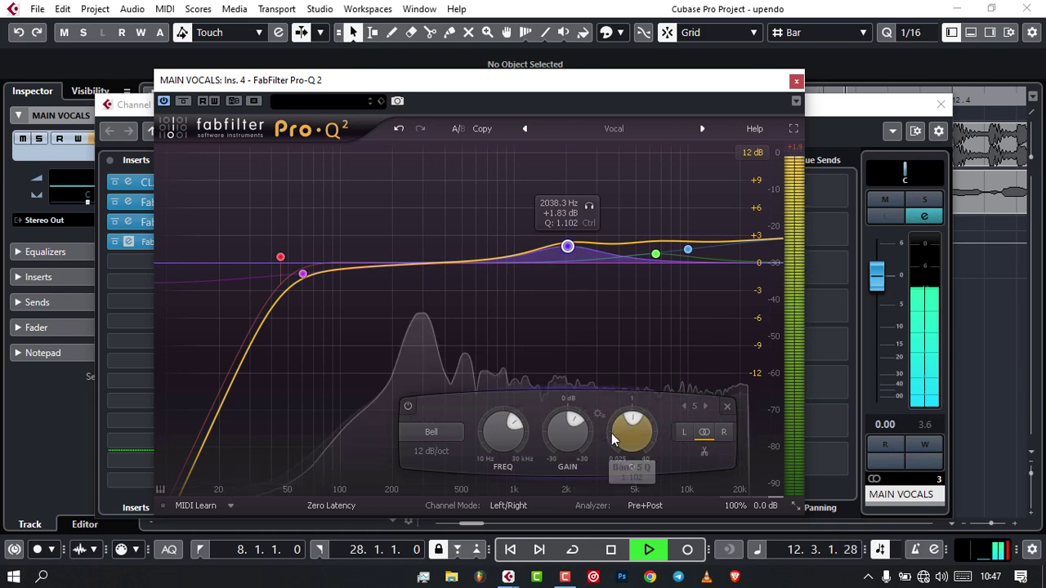
drag(631, 429, 633, 391)
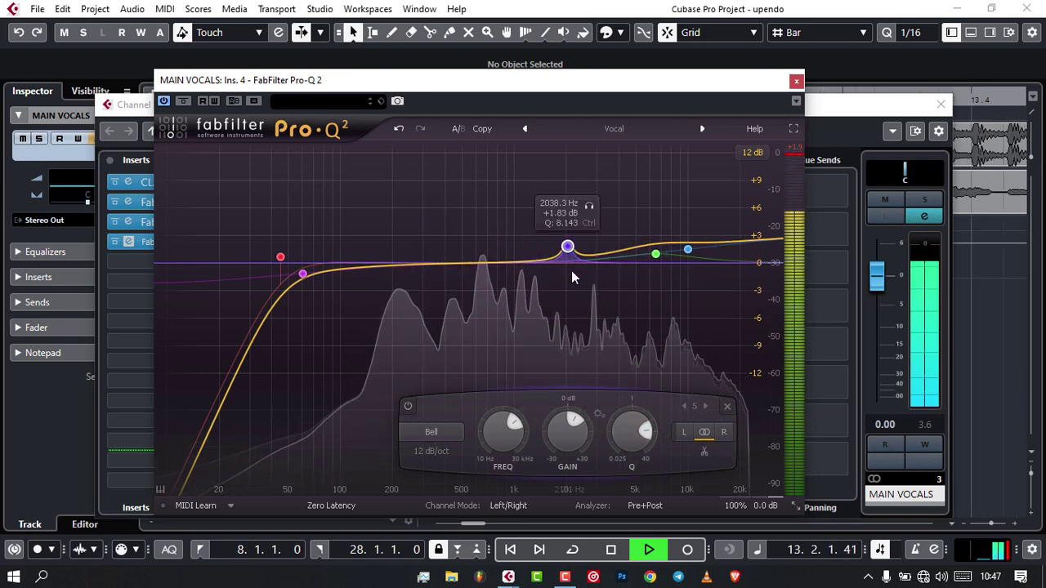
drag(568, 247, 582, 302)
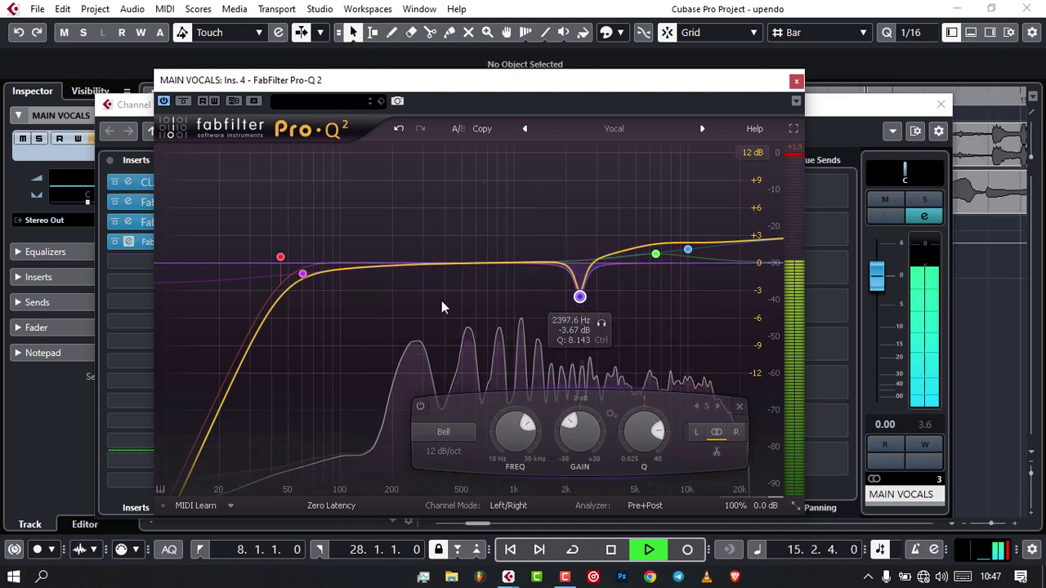
Add a bell boost in Pro-Q 2 at about 342 Hz, narrow its Q to 3.762 and reduce its gain to slightly under 3 dB
drag(486, 264, 432, 232)
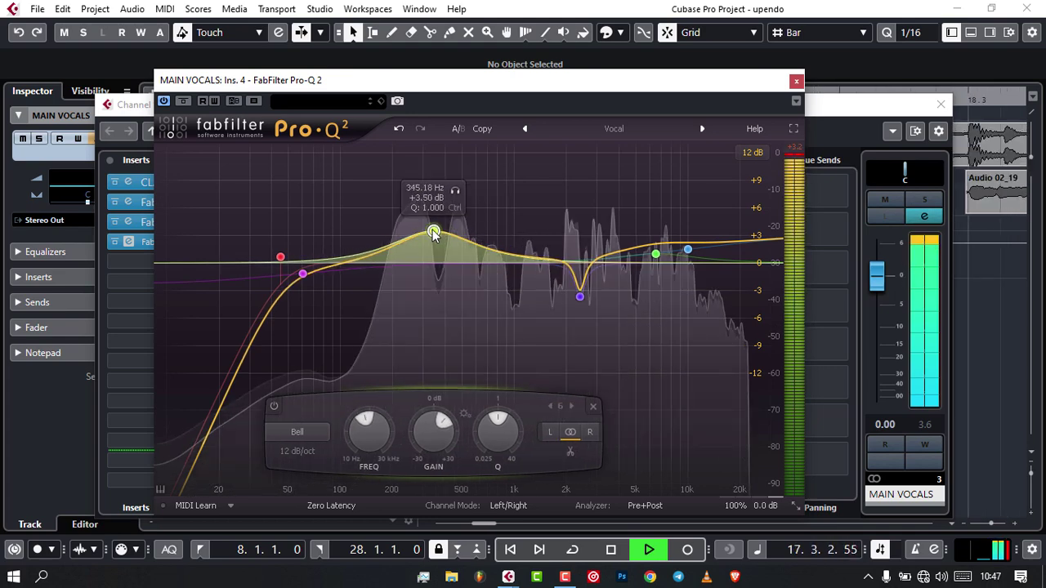
drag(499, 454, 500, 426)
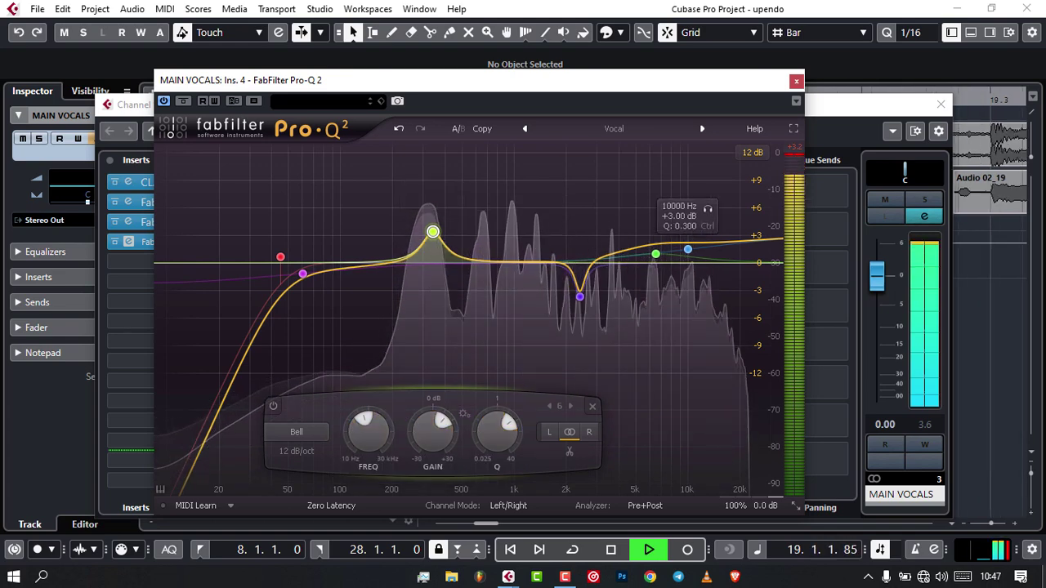
mouse_move(432, 233)
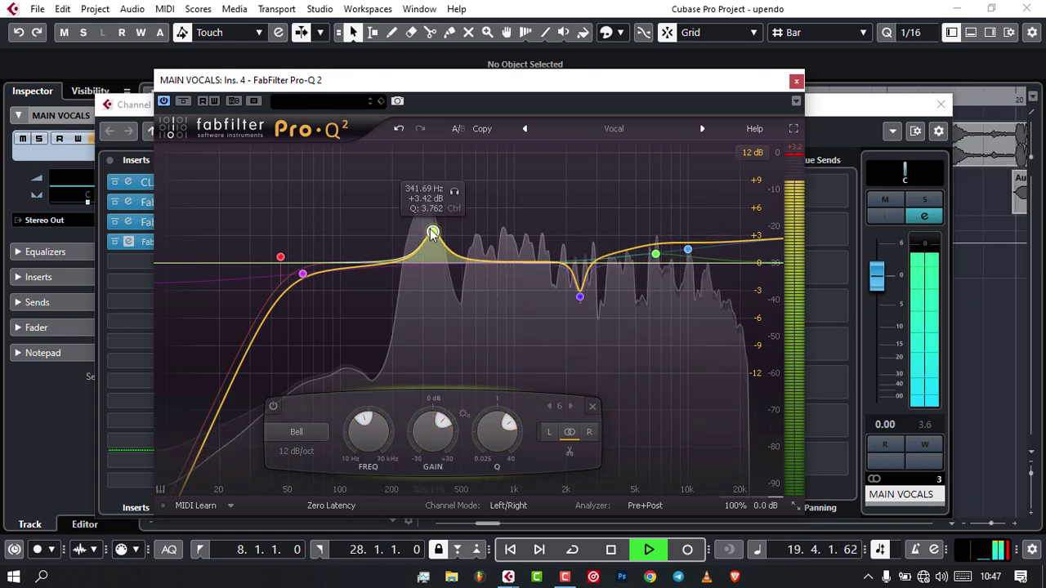
drag(432, 233, 432, 238)
Set Pro-Q 2's high shelf to about 4915 Hz and +3.83 dB, close the plug-in window and stop playback
mouse_move(708, 240)
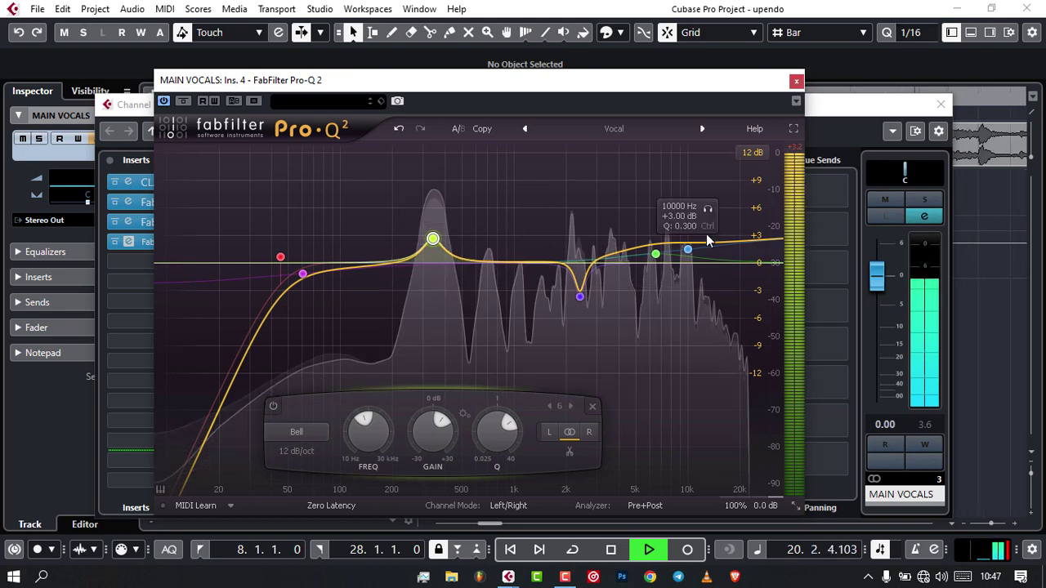
drag(687, 248, 634, 245)
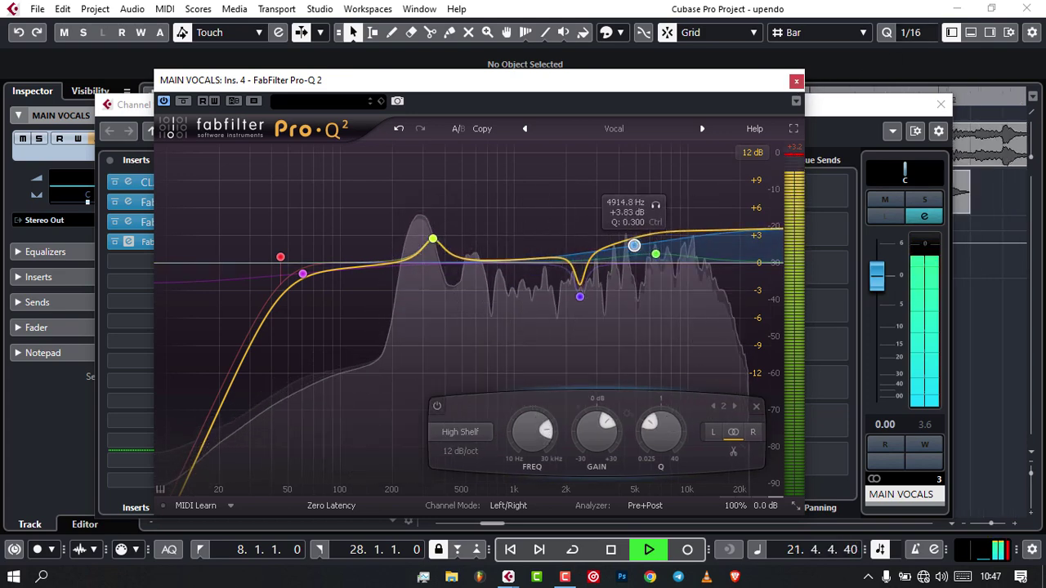
click(858, 140)
key(space)
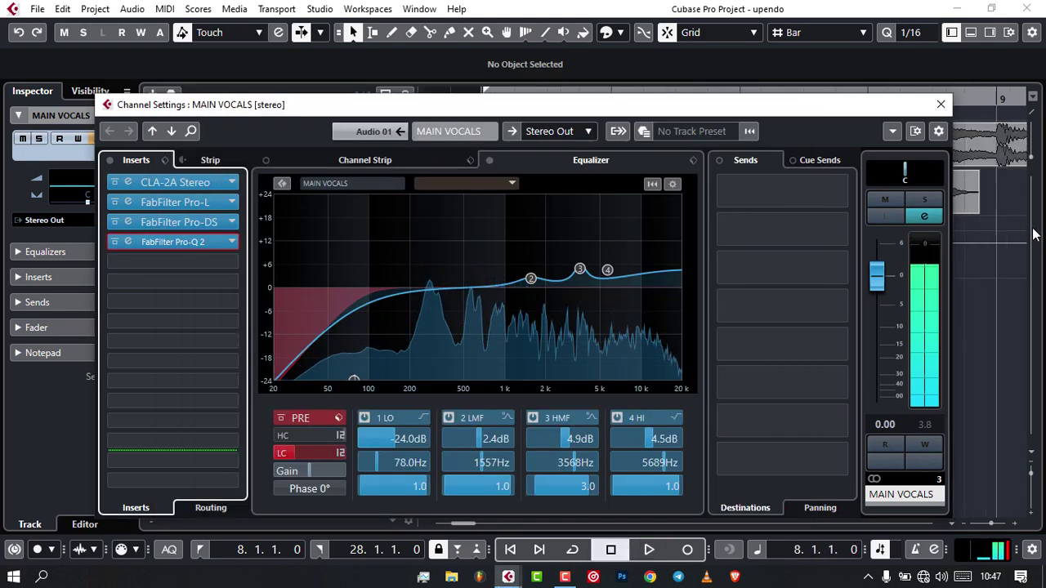
Insert Slate Digital's Fresh Air in the fifth insert slot of MAIN VOCALS
click(229, 263)
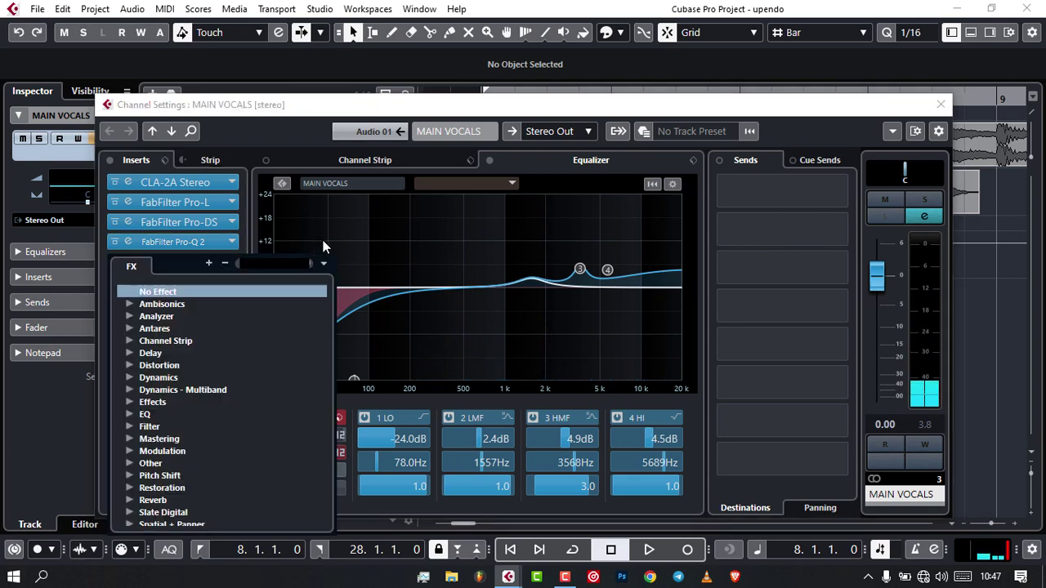
text(FRE)
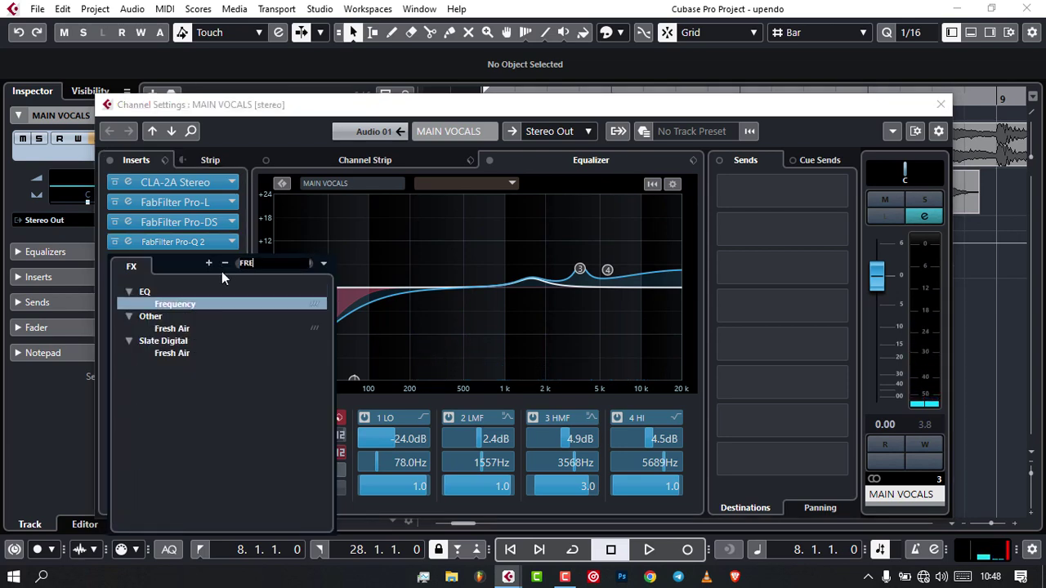
click(188, 353)
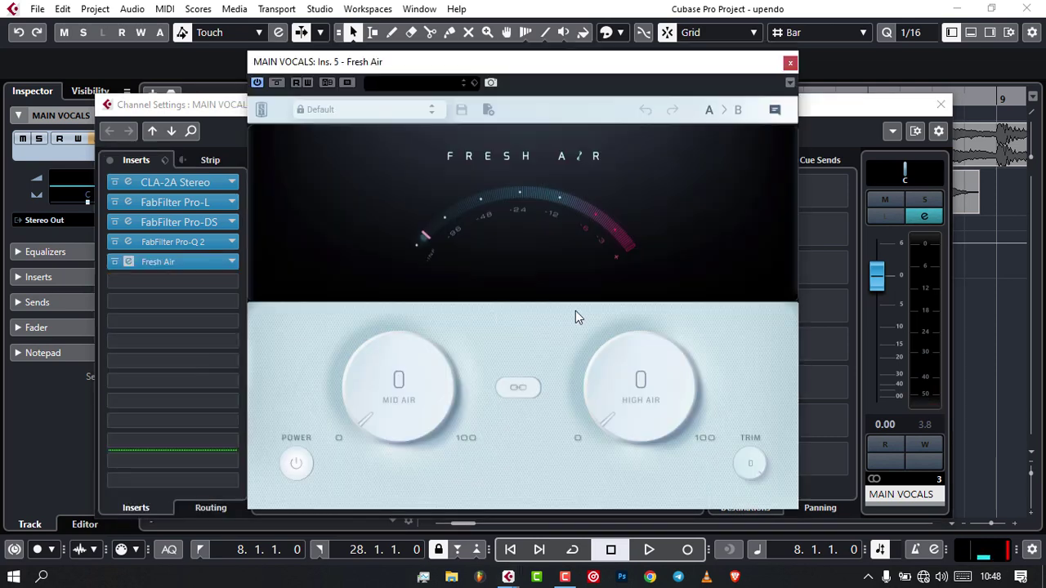
During playback, set Fresh Air's Mid Air to 10 and High Air to 13 with both linked, close its window and stop playback
key(space)
mouse_move(392, 399)
mouse_down()
mouse_move(392, 375)
mouse_move(386, 387)
mouse_up()
mouse_move(622, 417)
mouse_down()
mouse_move(611, 359)
mouse_move(618, 411)
mouse_up()
click(517, 388)
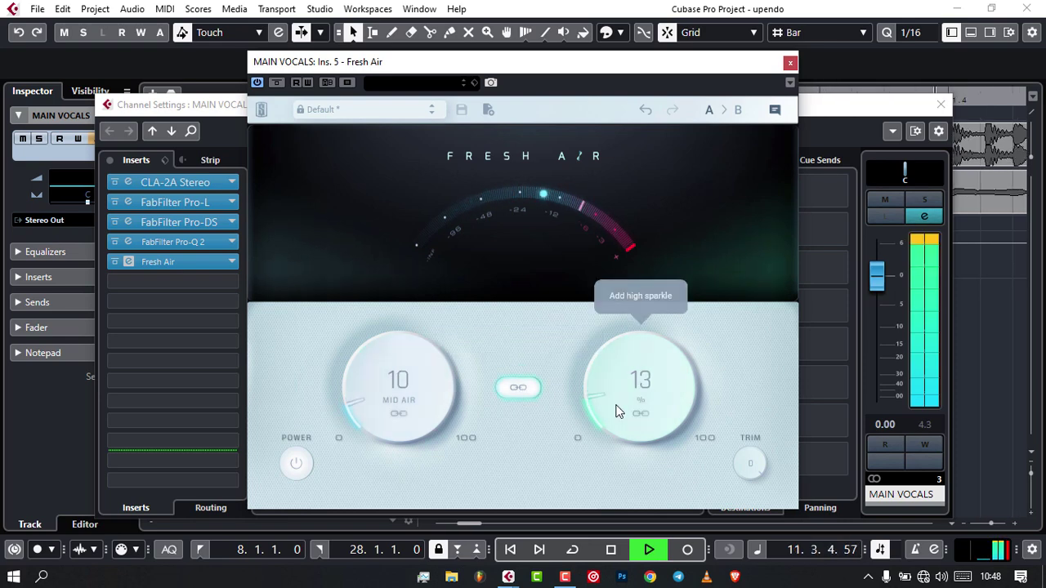
click(790, 62)
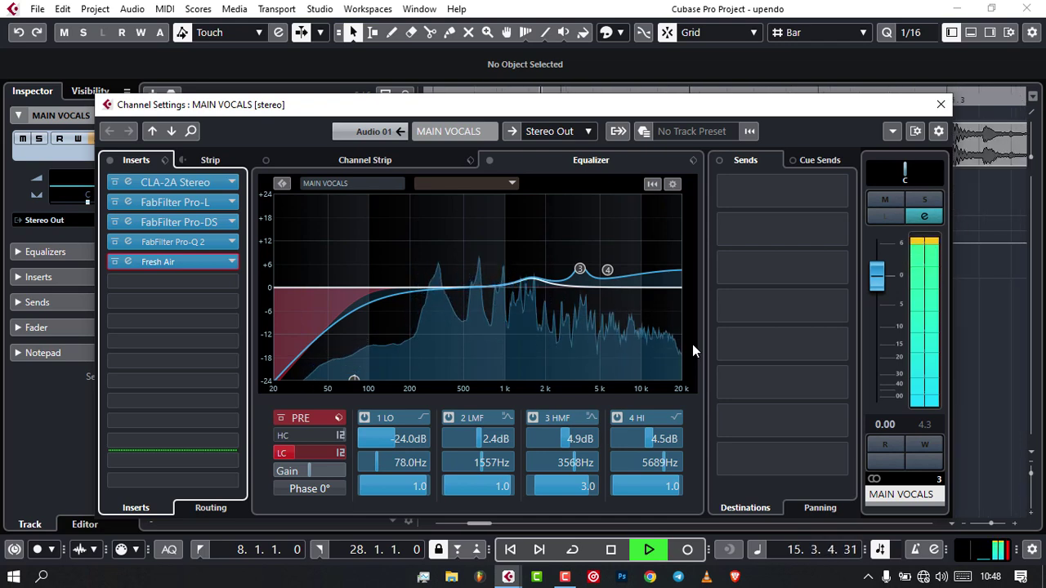
key(space)
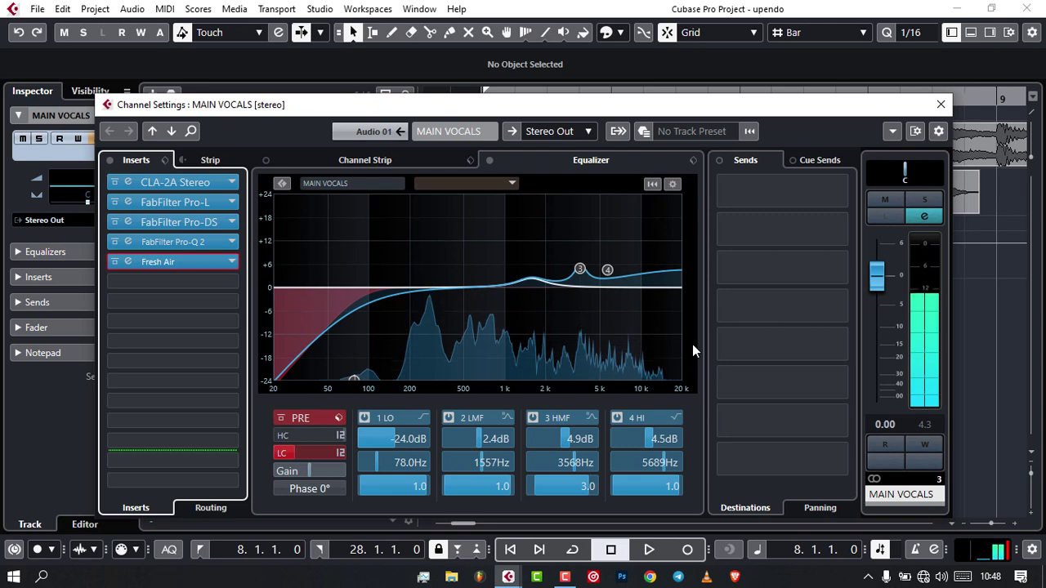
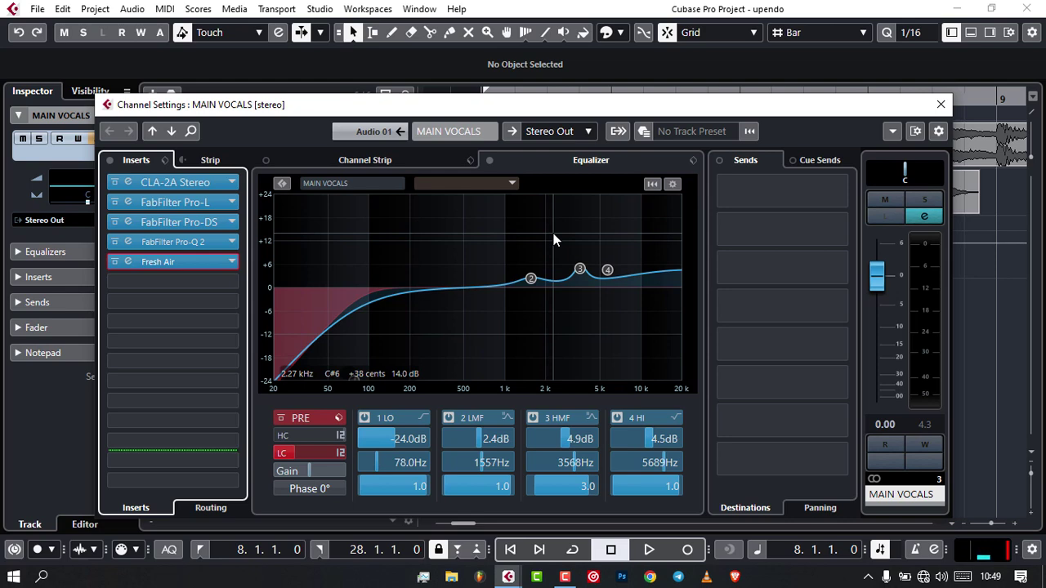
click(223, 281)
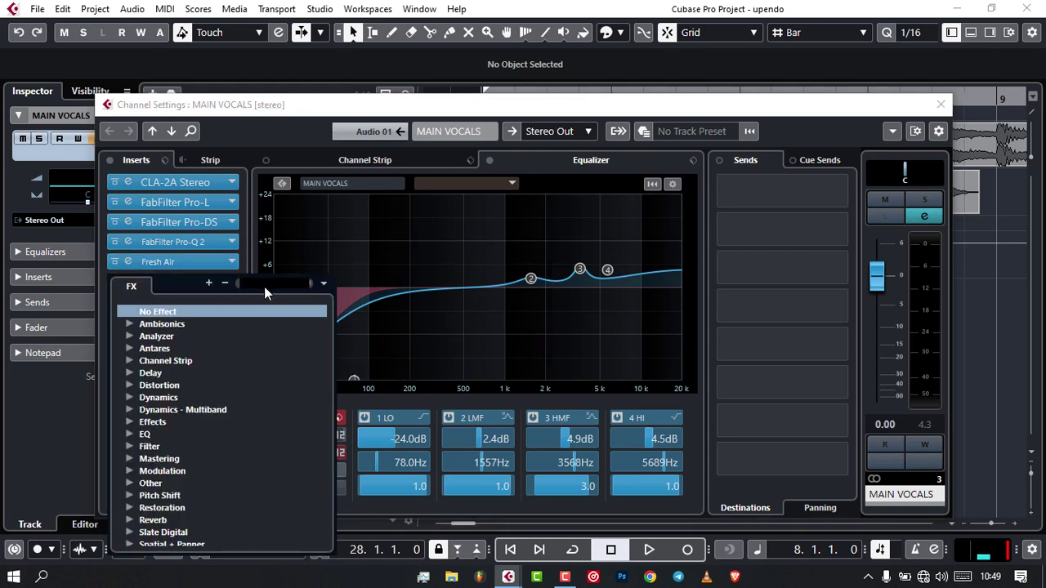
text(AUT)
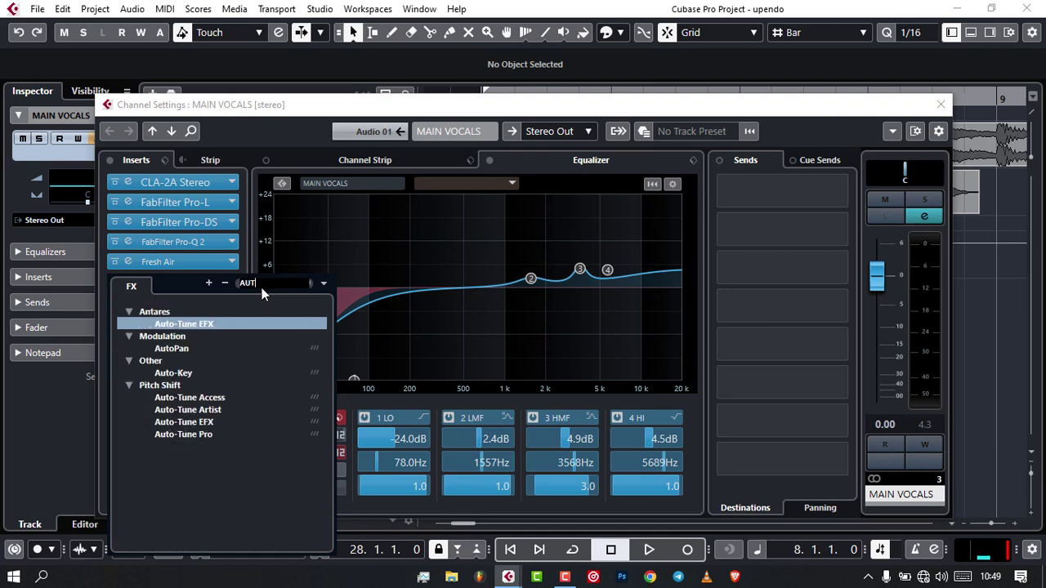
key(BackSpace)
key(BackSpace)
key(BackSpace)
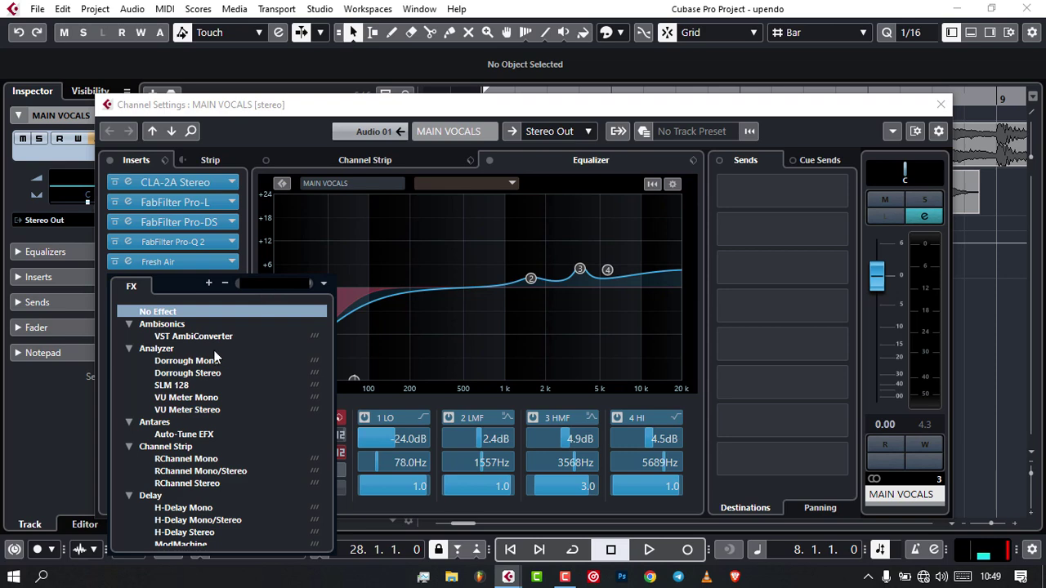
scroll(216, 408, down, 15)
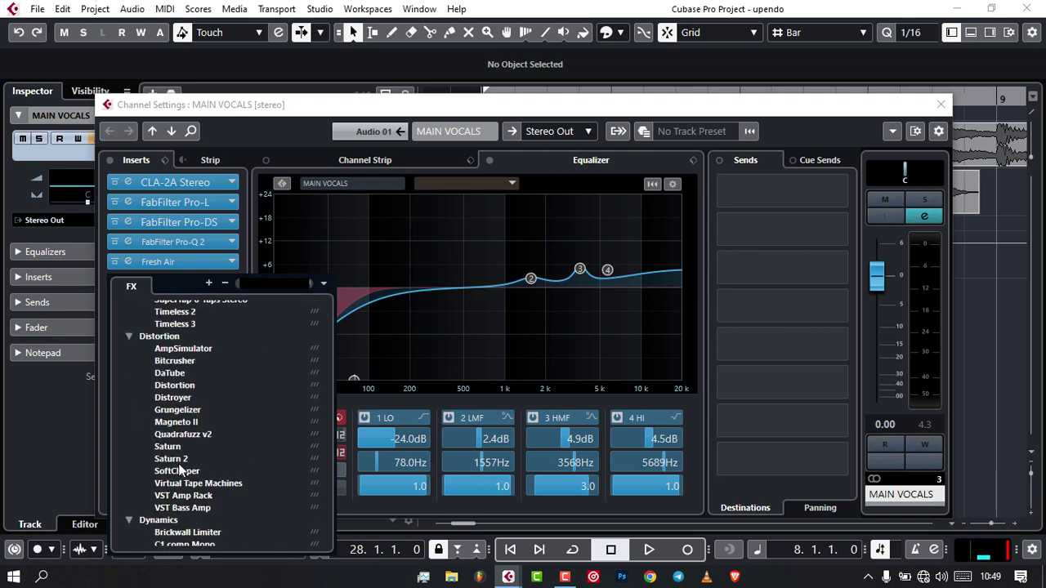
scroll(171, 441, down, 10)
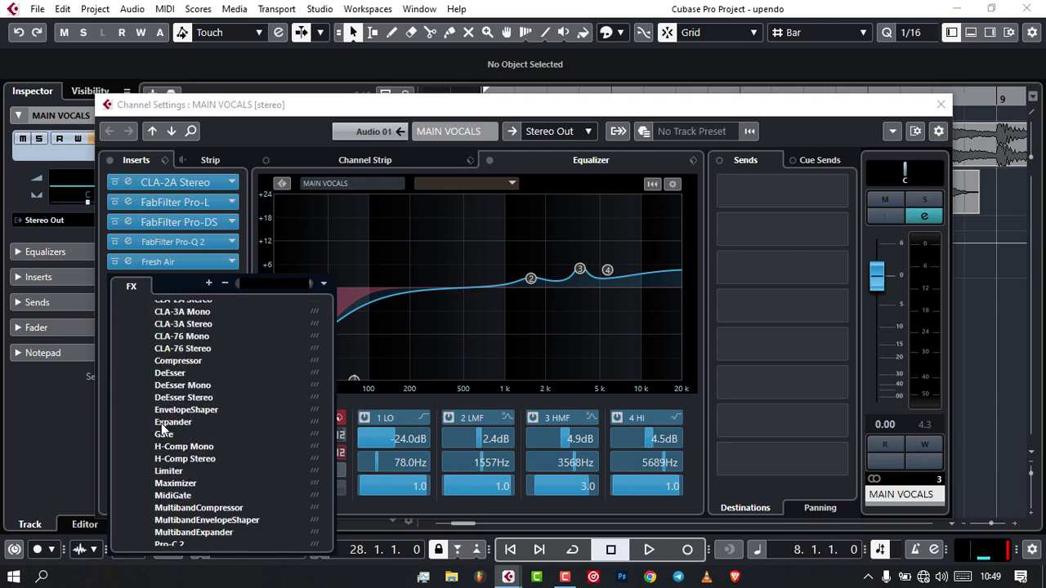
click(245, 209)
Insert Waves Tune Real-Time Stereo from the Pitch Shift category in the sixth insert slot of MAIN VOCALS
click(208, 281)
scroll(187, 402, down, 3)
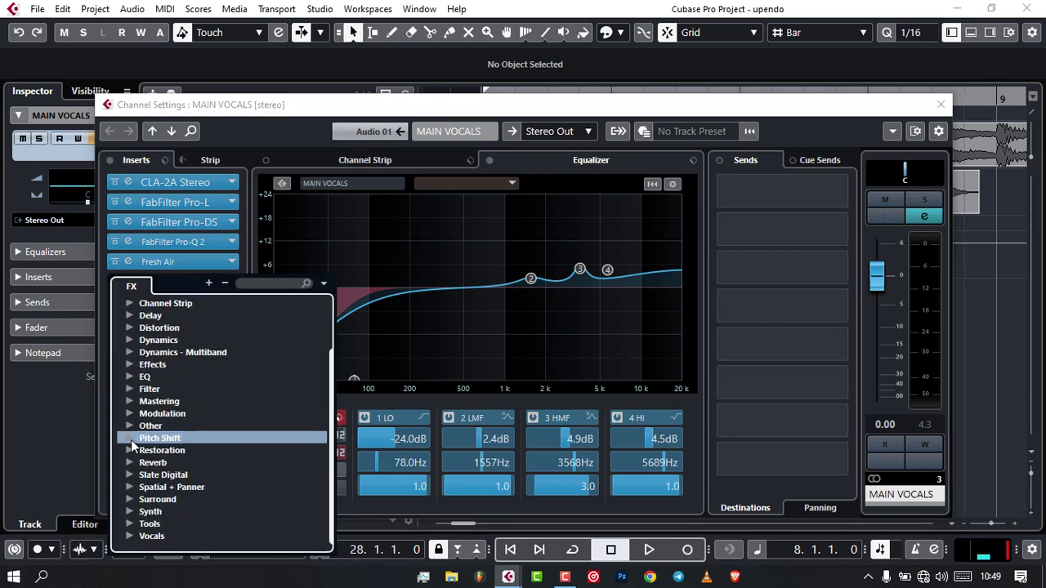
click(131, 440)
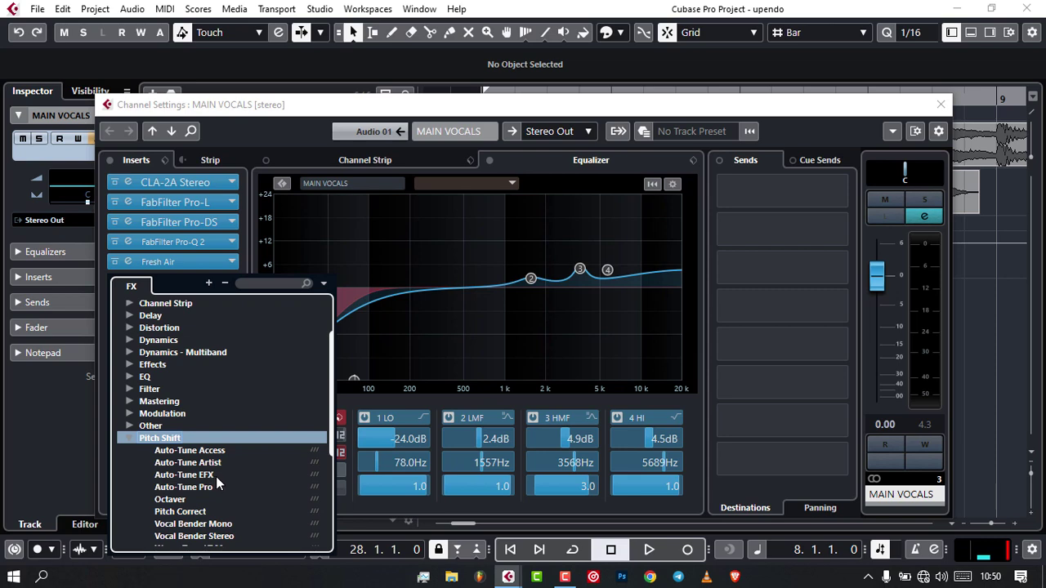
scroll(208, 487, down, 6)
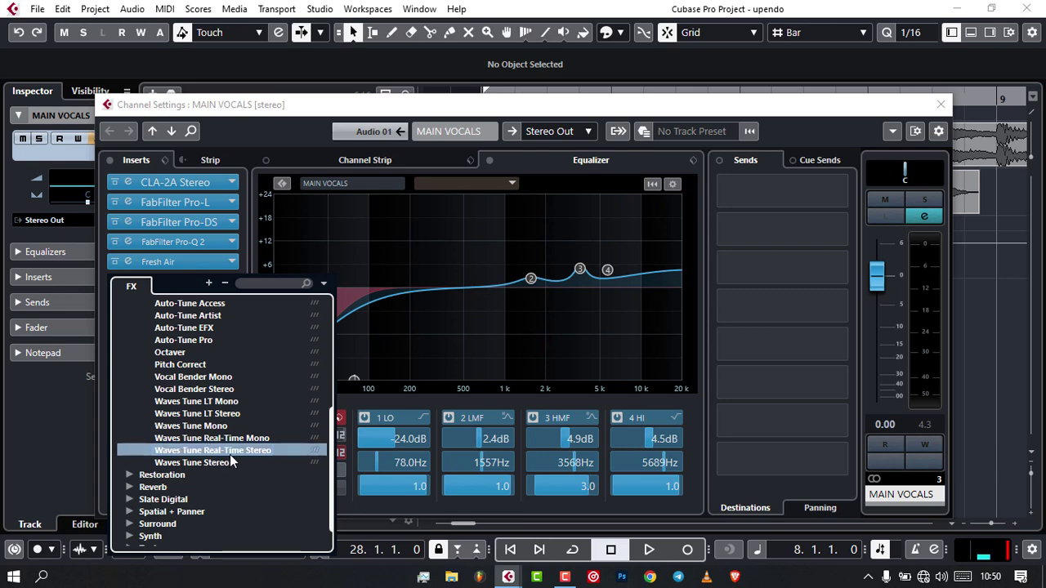
click(231, 452)
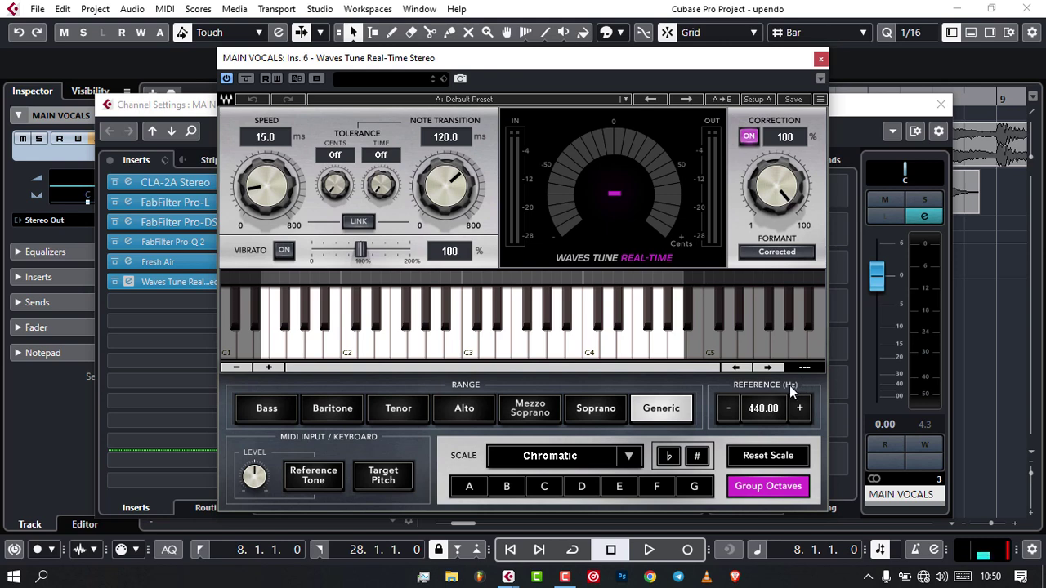
Set Waves Tune Real-Time's scale to Major with root A, and play a few bars of the vocal
click(629, 463)
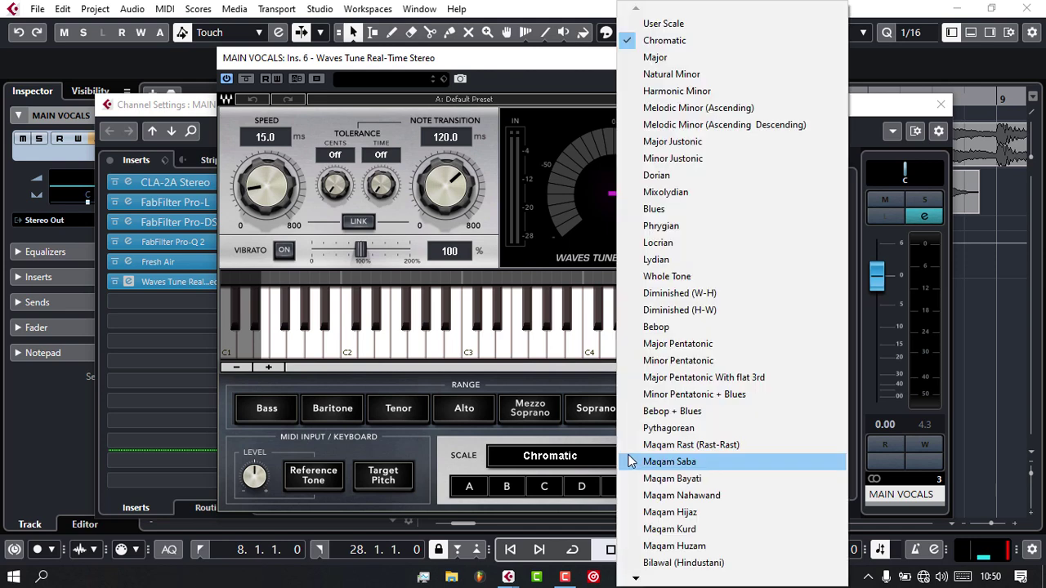
click(676, 57)
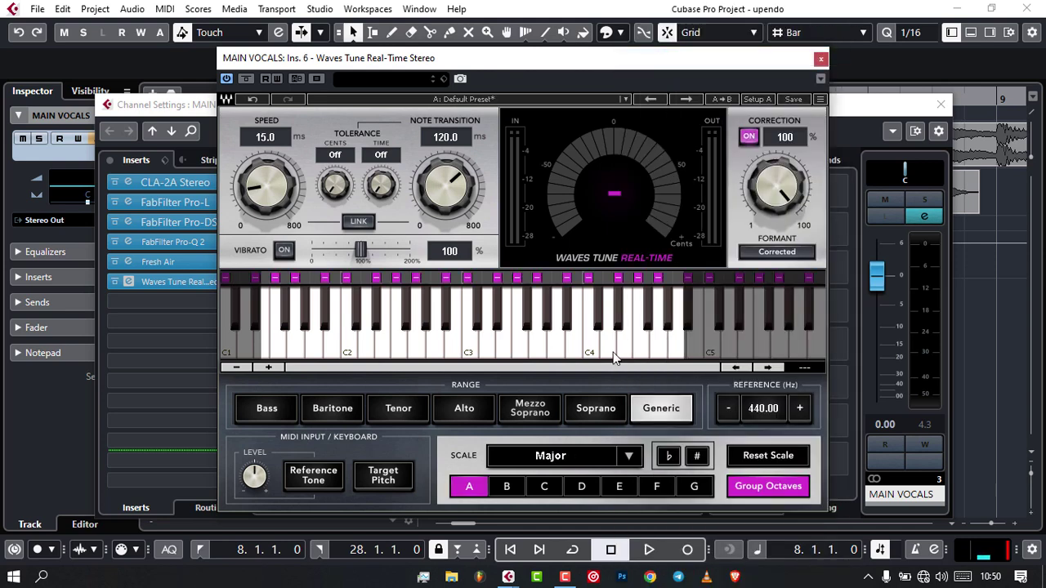
click(470, 489)
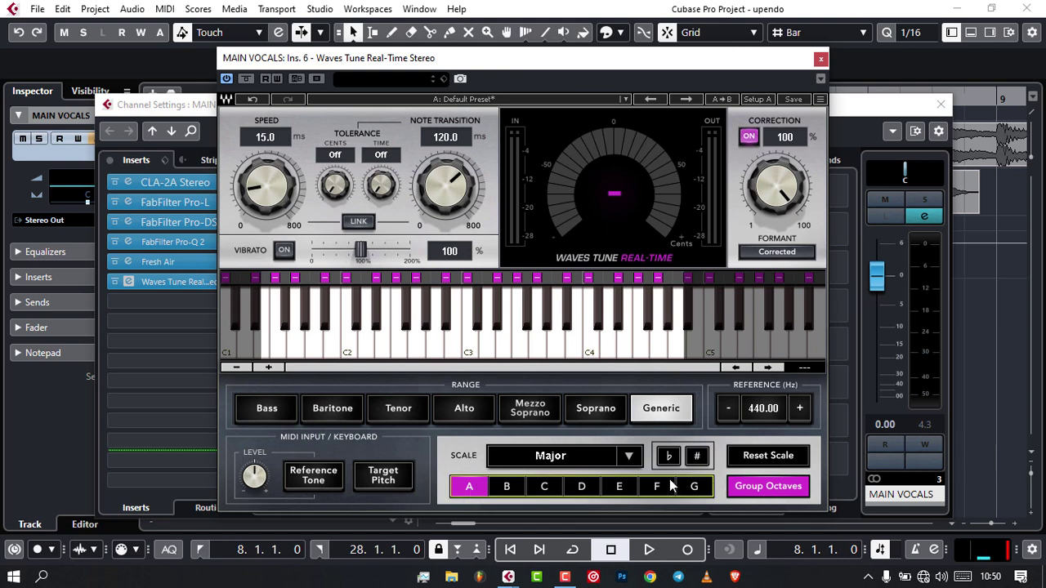
key(space)
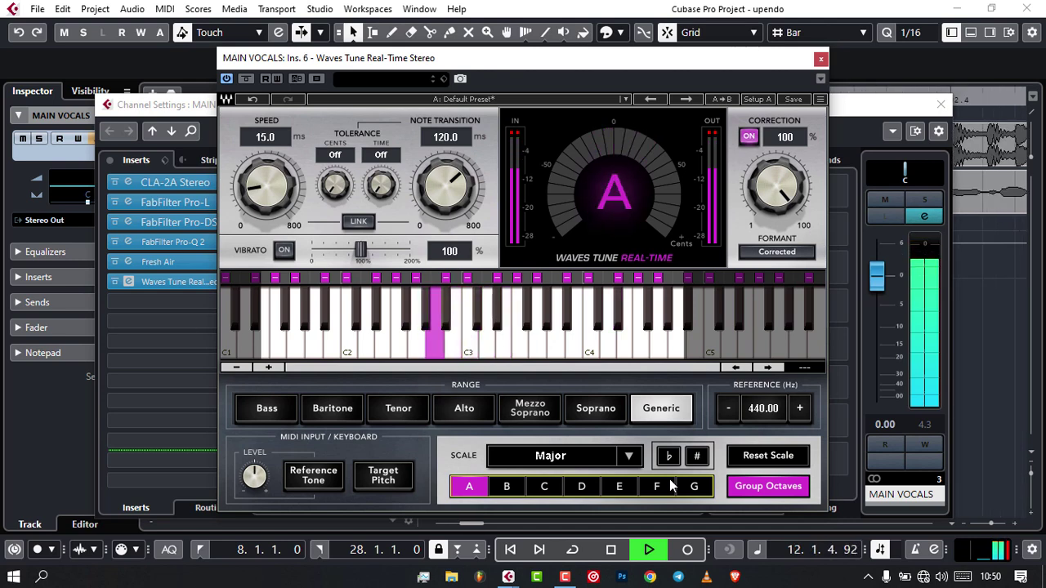
key(space)
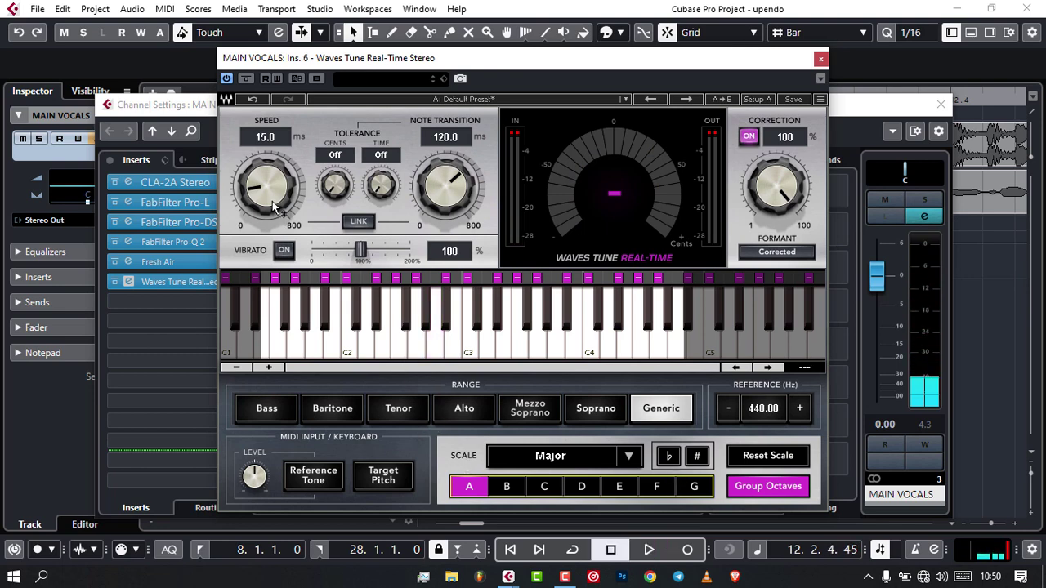
Set Waves Tune Real-Time's Speed to 800 ms, start playback and switch Vibrato on
drag(266, 186, 265, 131)
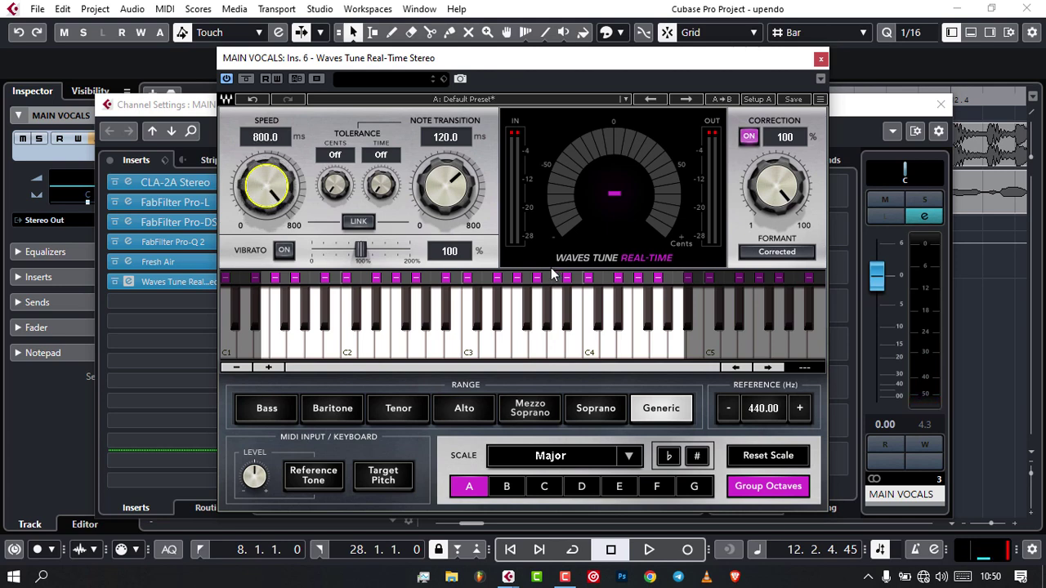
key(space)
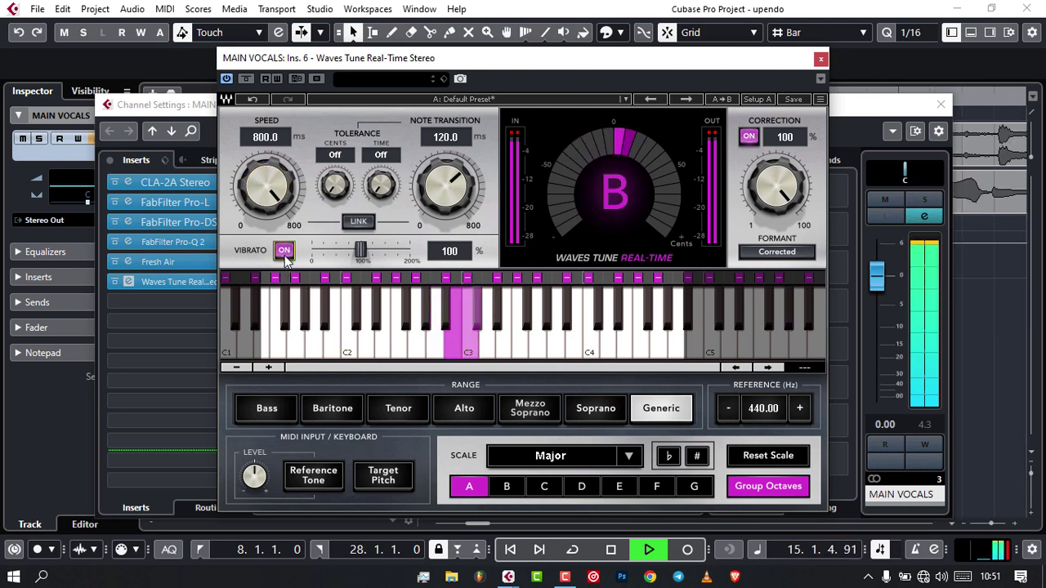
drag(265, 186, 292, 208)
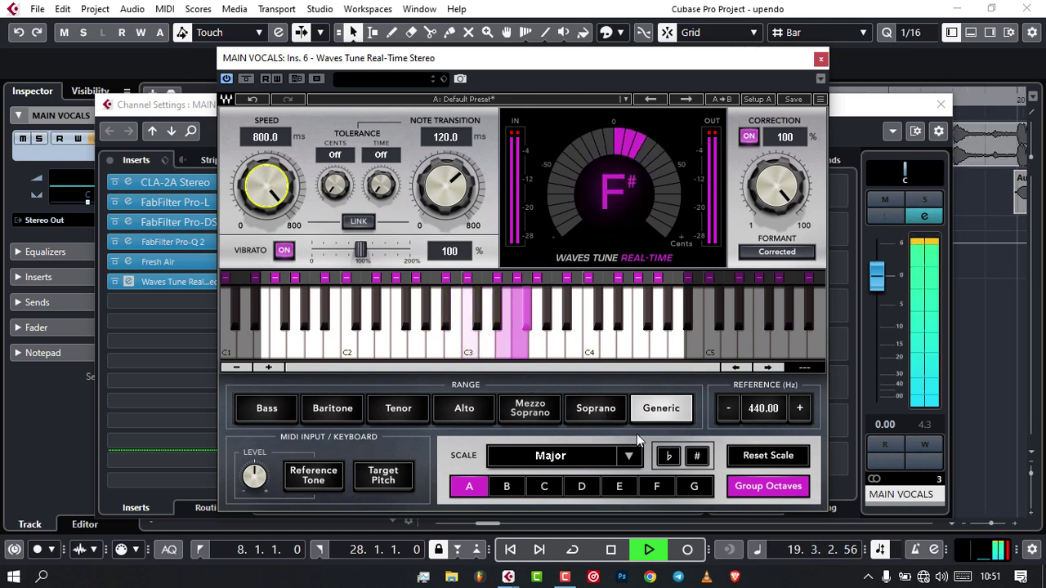
Change Waves Tune Real-Time's scale root to A sharp during playback, stop playback and close the plug-in window
click(668, 455)
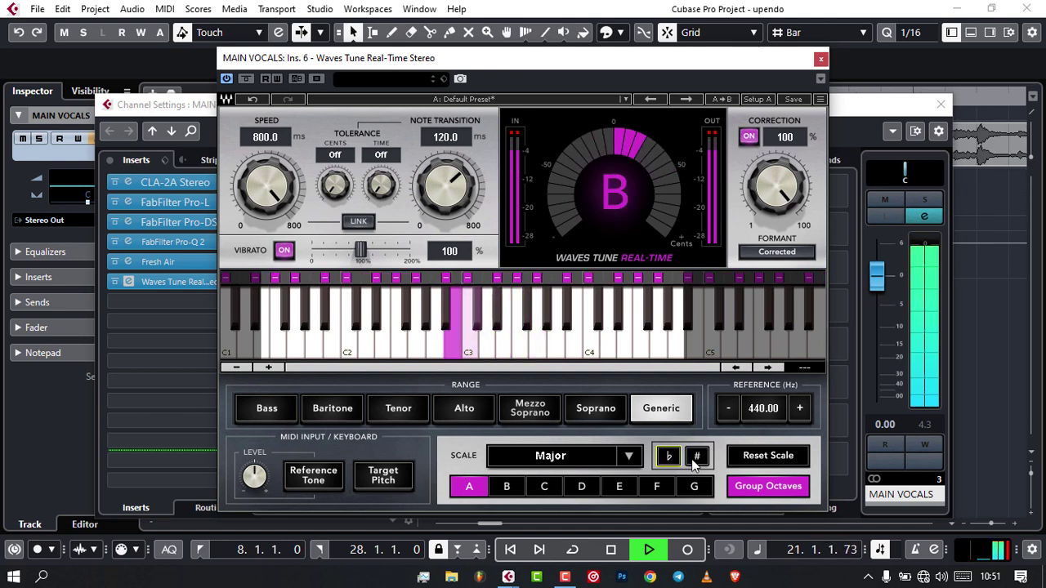
click(694, 461)
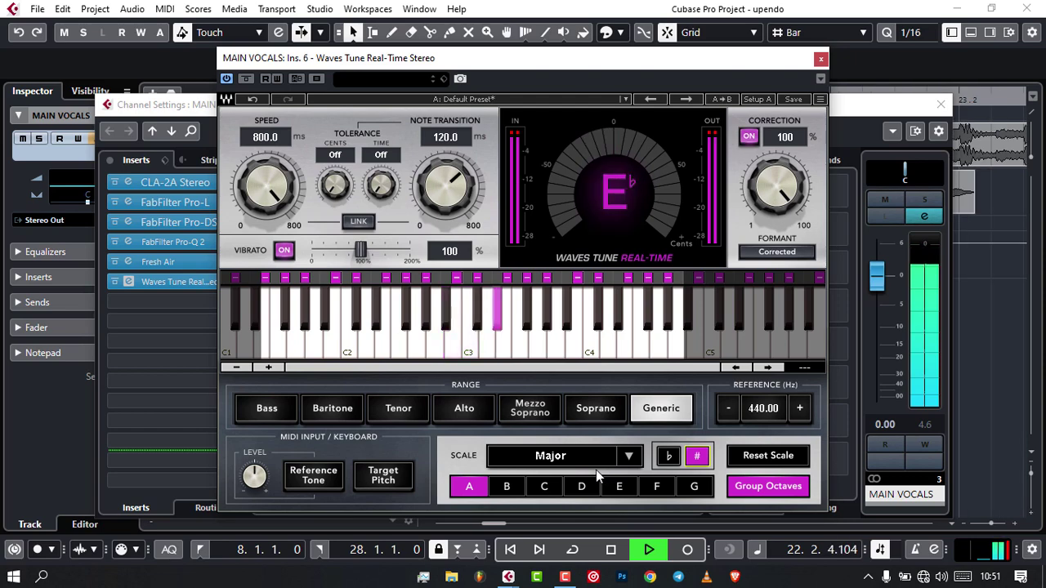
key(space)
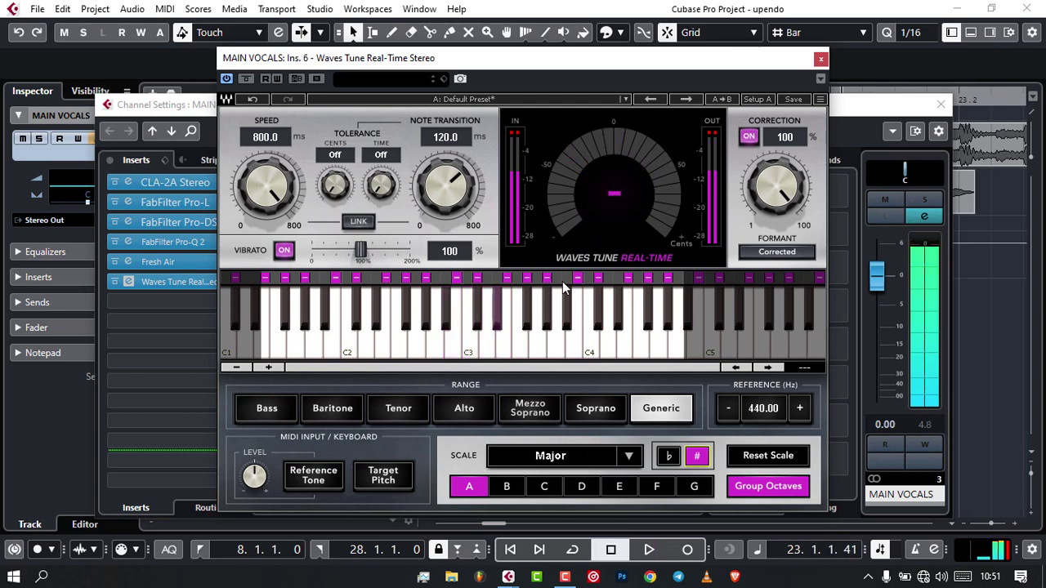
click(820, 59)
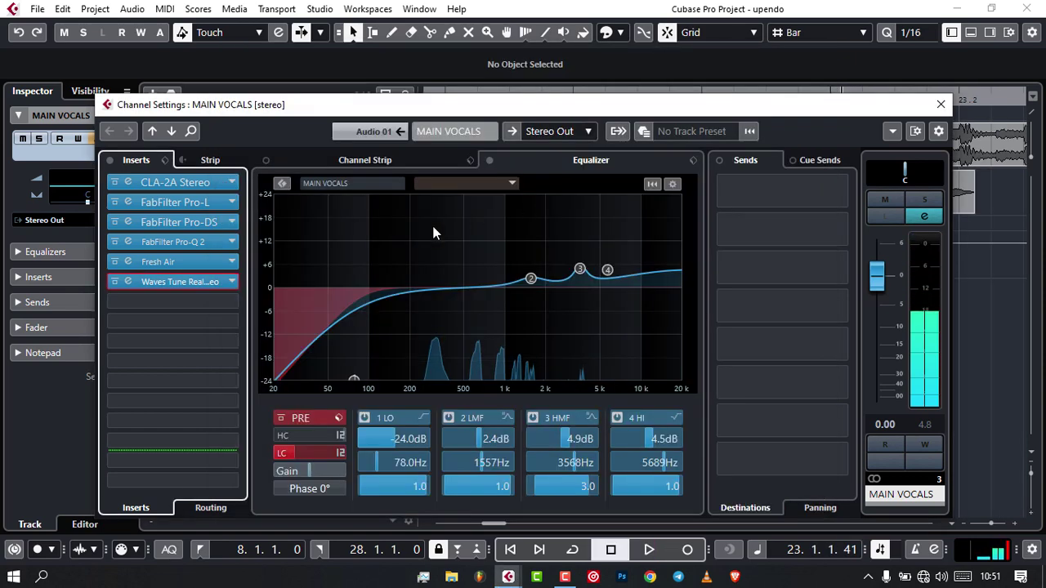
Replace Waves Tune Real-Time Stereo in the sixth insert slot with Auto-Tune Artist, discarding the old plug-in's changes
click(230, 281)
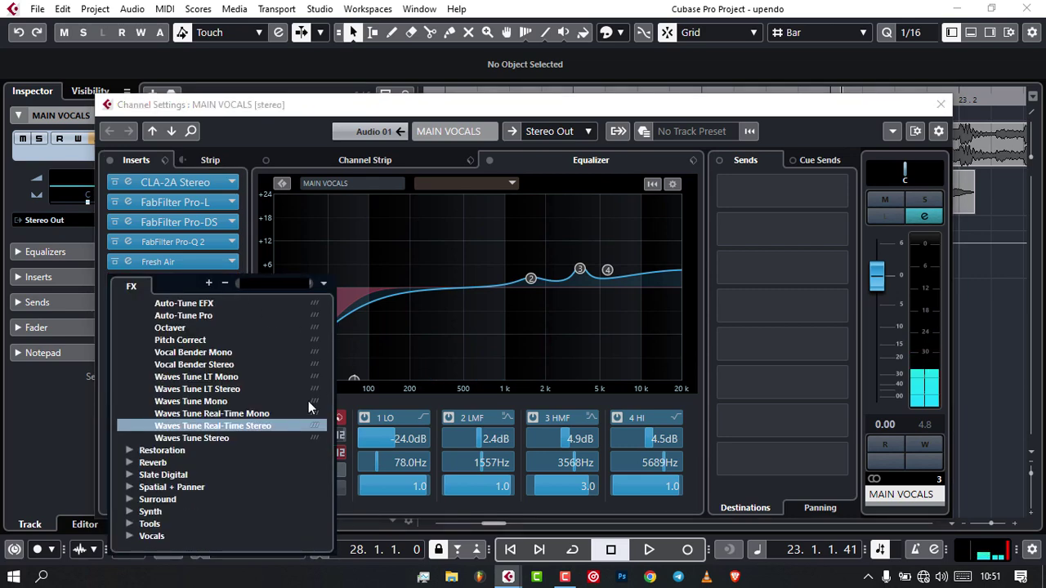
scroll(196, 404, up, 4)
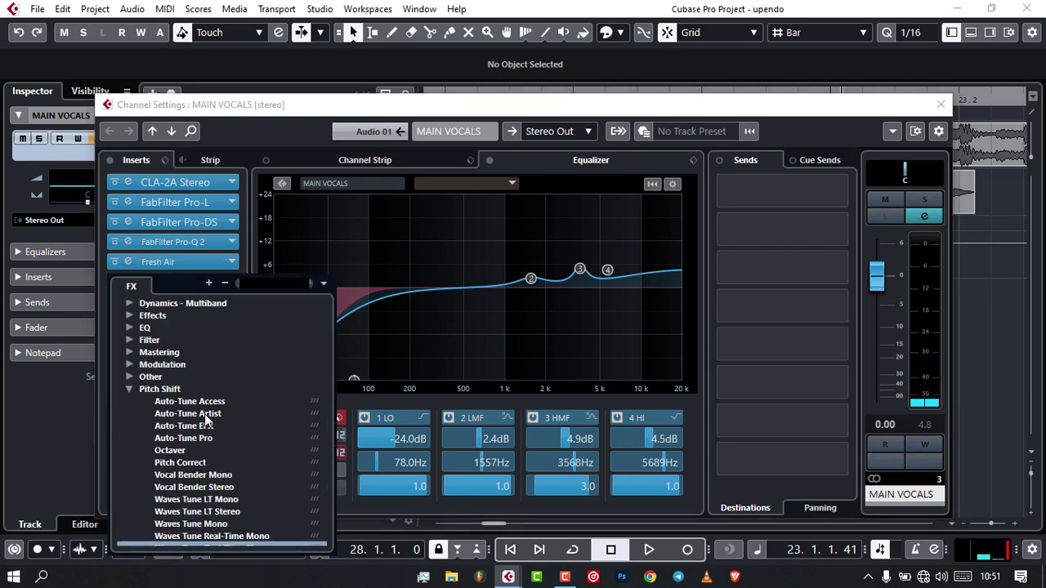
click(206, 414)
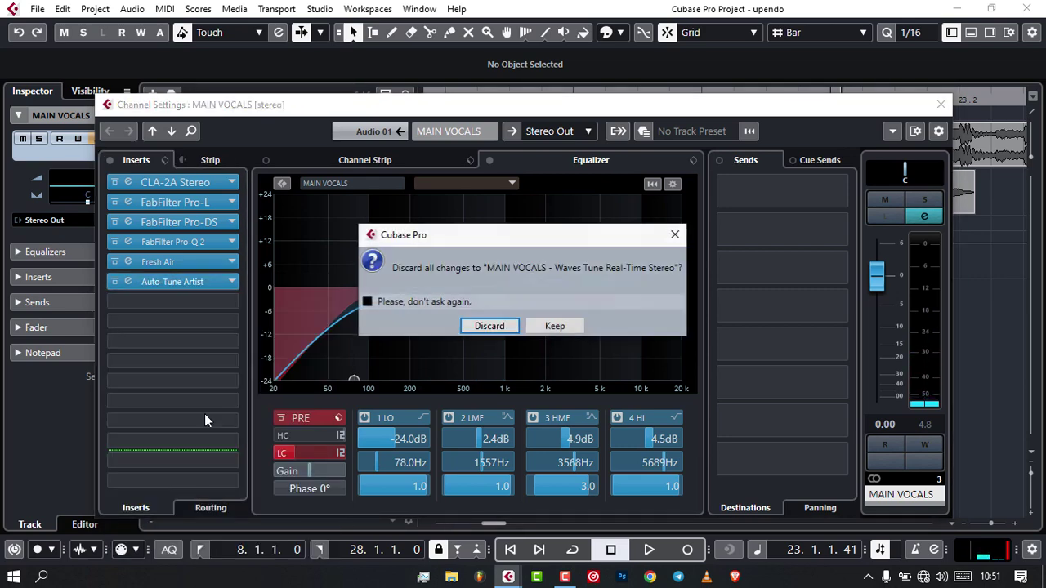
click(490, 326)
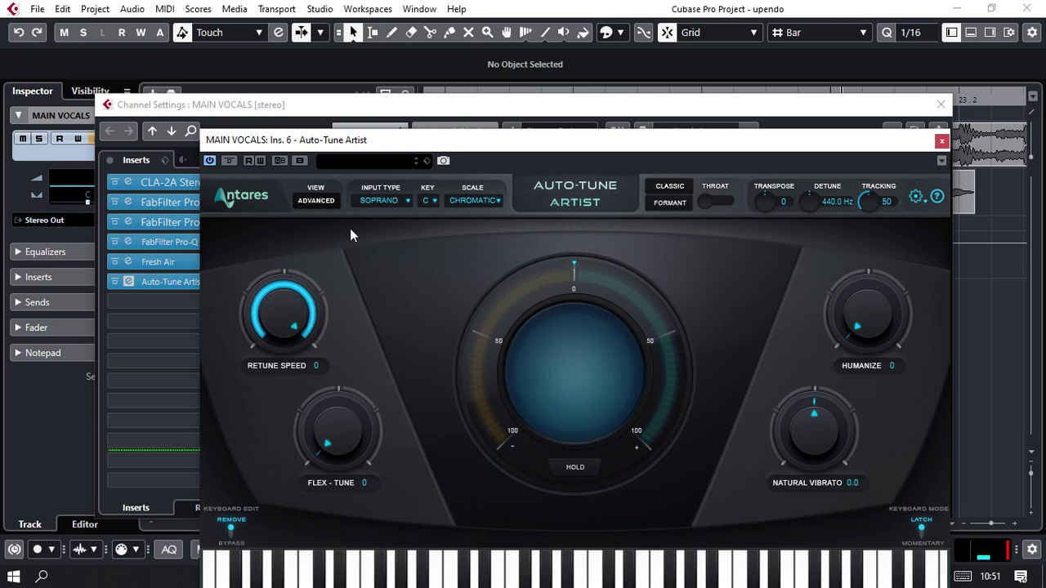
Set Auto-Tune Artist's scale to Major and its key to A
click(463, 201)
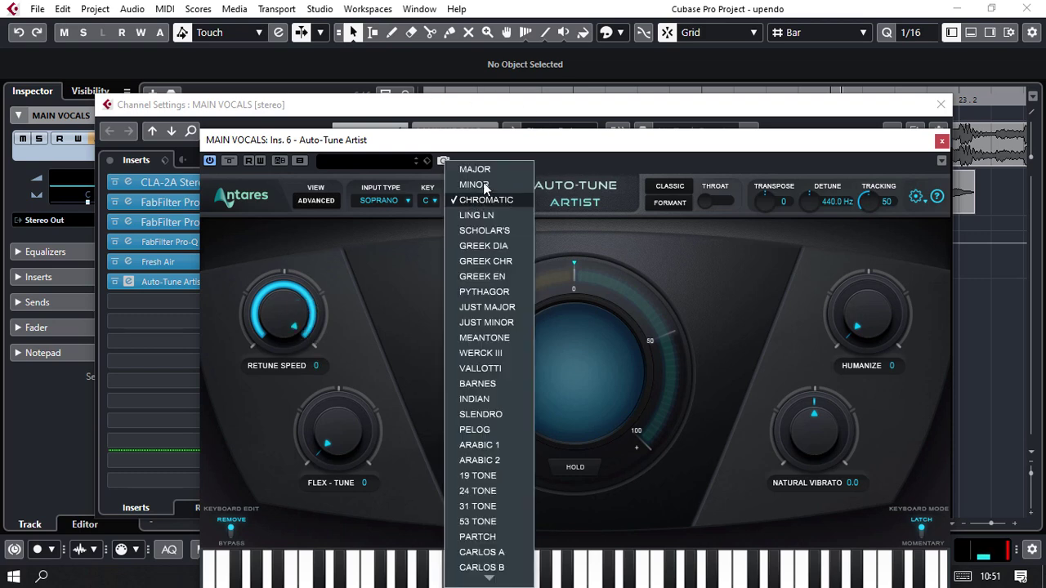
click(487, 169)
click(439, 199)
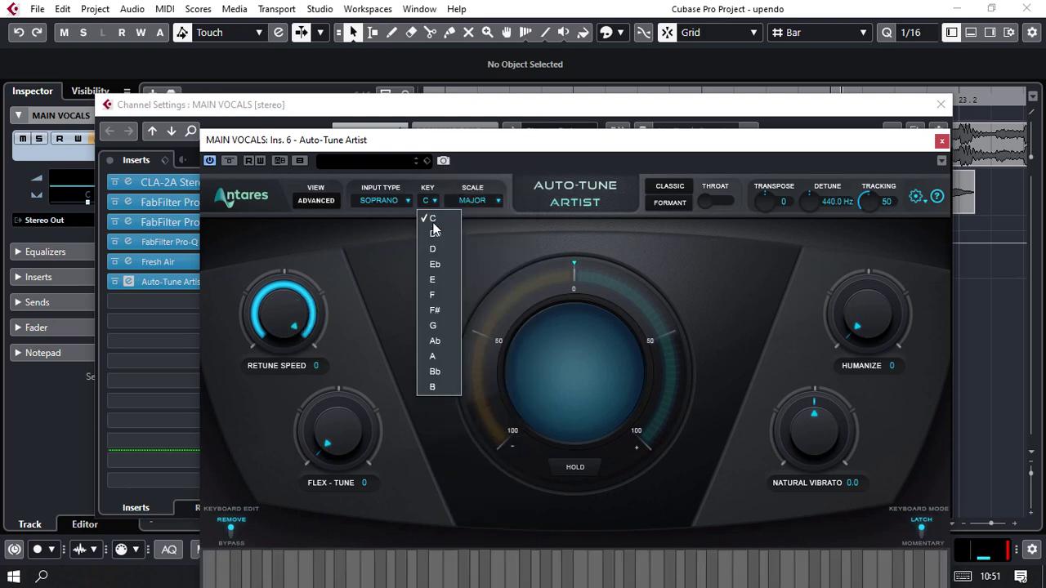
click(439, 359)
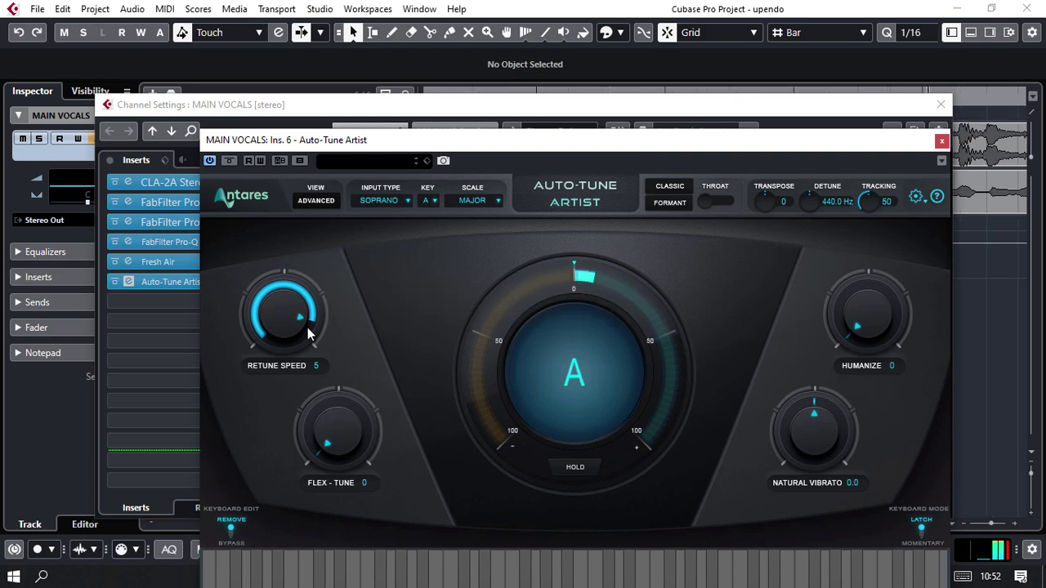
Set Auto-Tune Artist's Retune Speed to 6 during playback, close the plug-in window and stop playback
scroll(309, 334, up, 1)
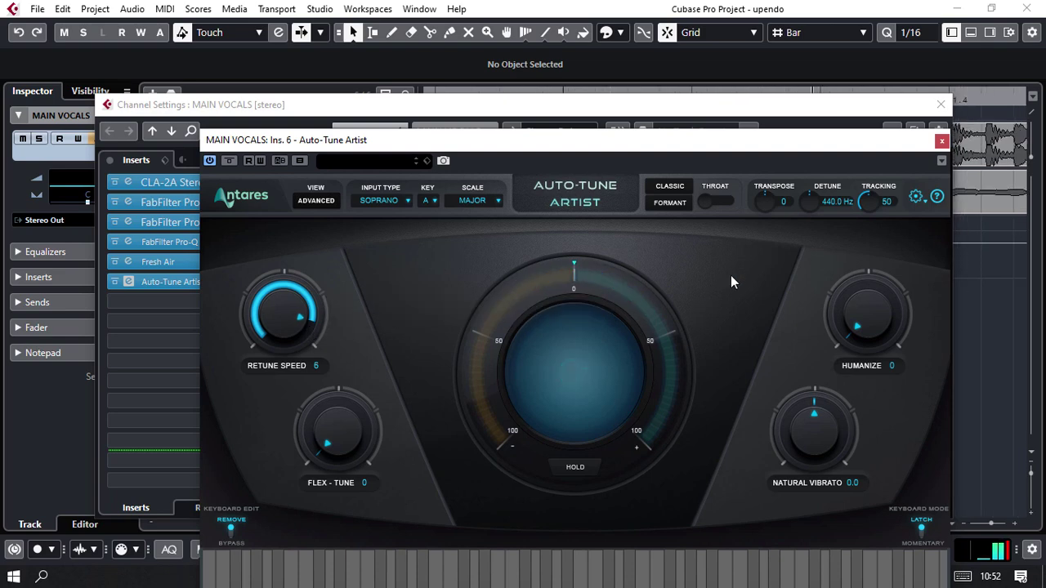
click(941, 142)
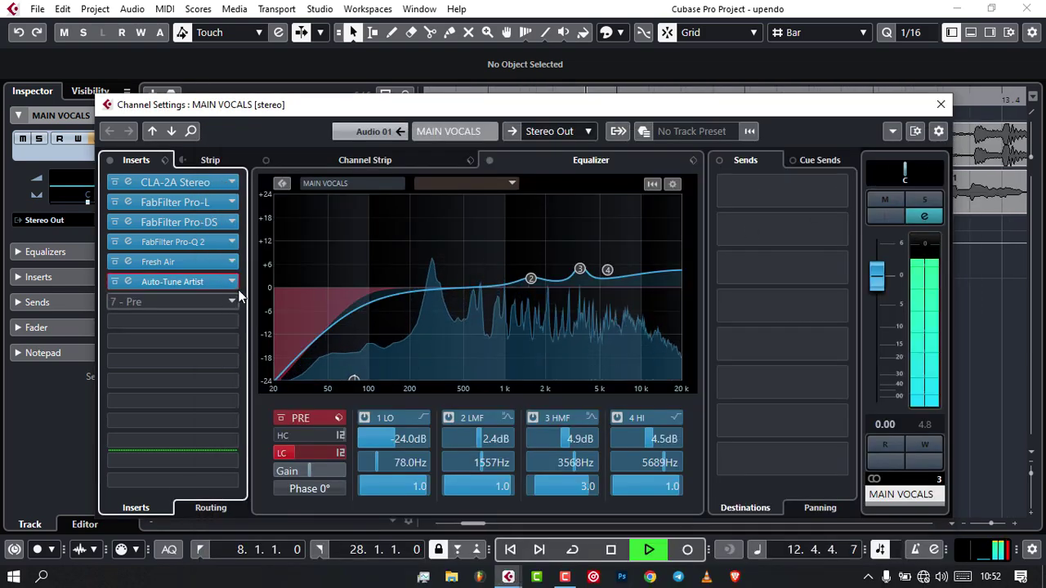
key(space)
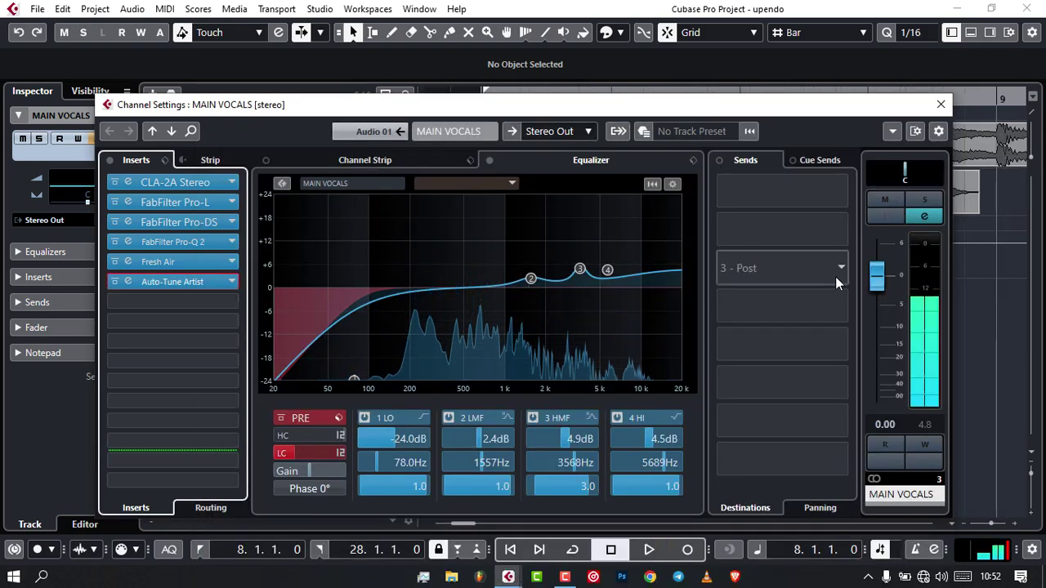
Insert the Abbey Road Plates Stereo reverb in the tenth insert slot of MAIN VOCALS
click(231, 360)
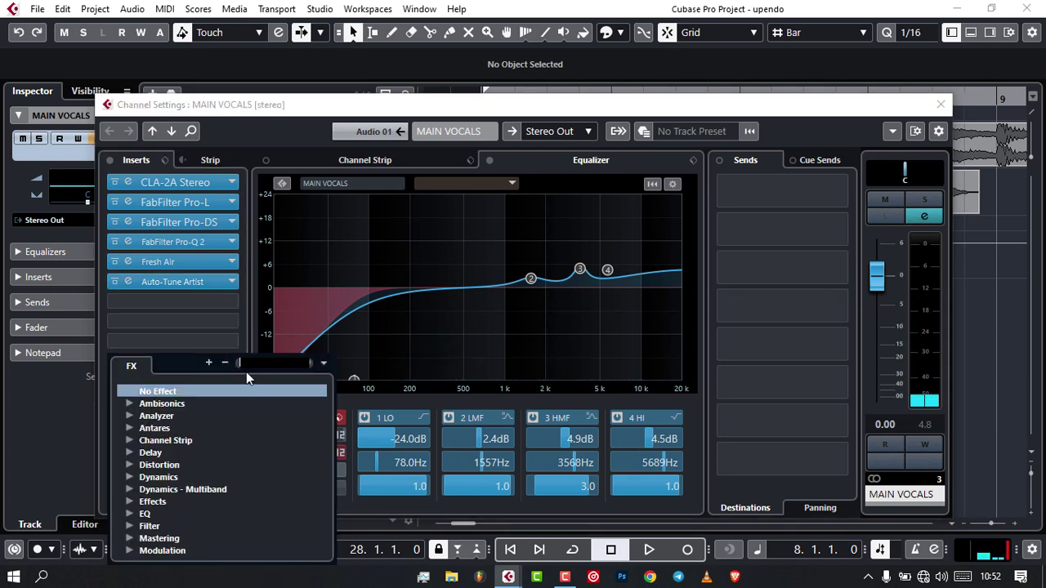
scroll(184, 462, down, 2)
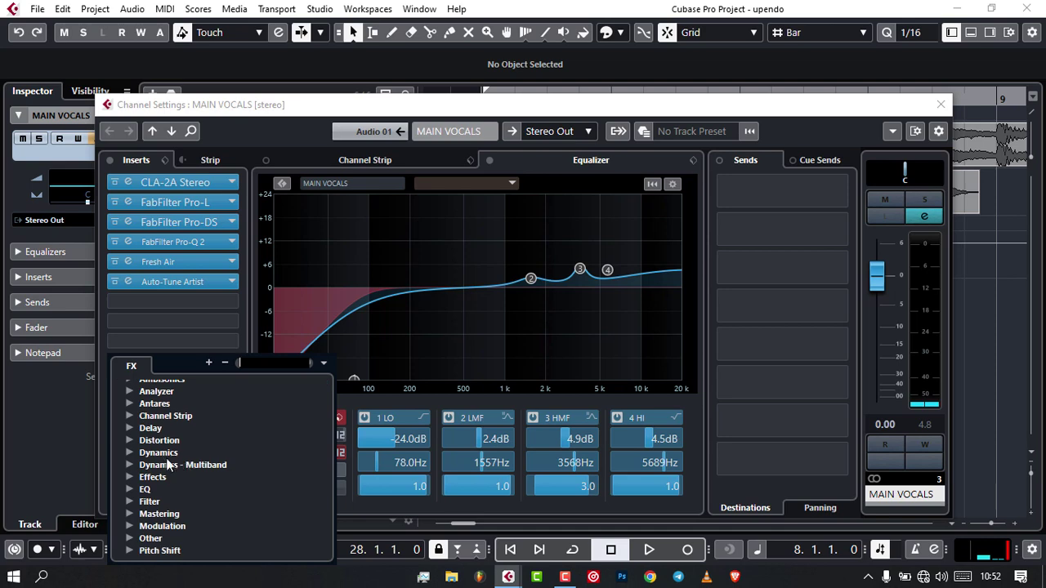
scroll(168, 463, down, 3)
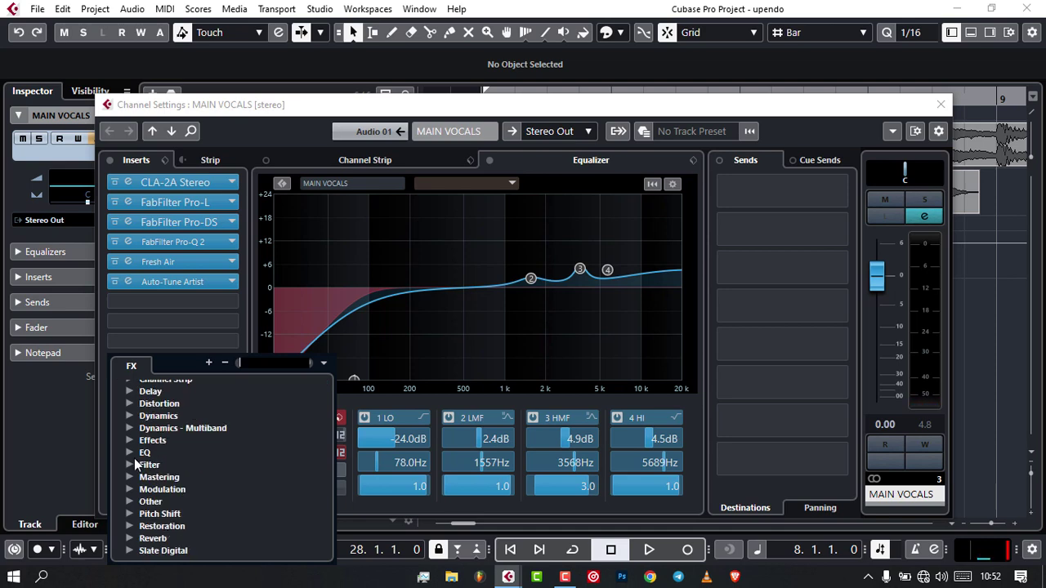
scroll(143, 456, down, 5)
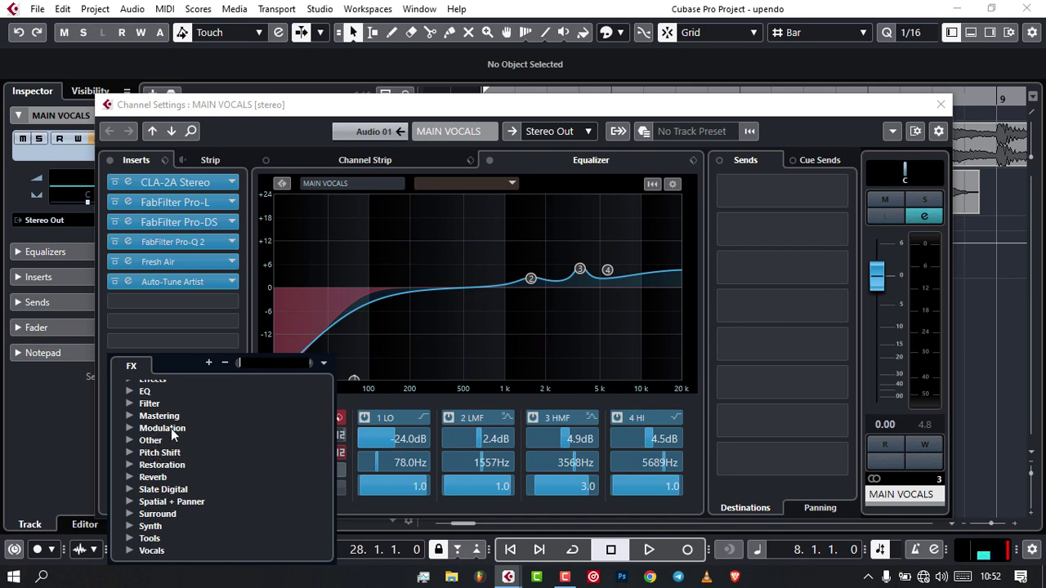
scroll(166, 434, up, 10)
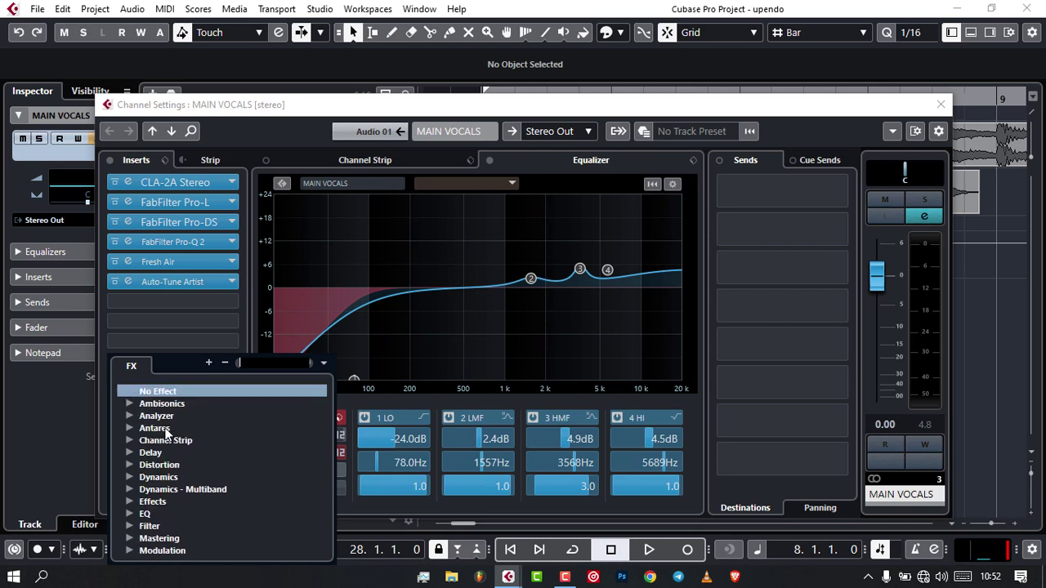
scroll(166, 437, down, 2)
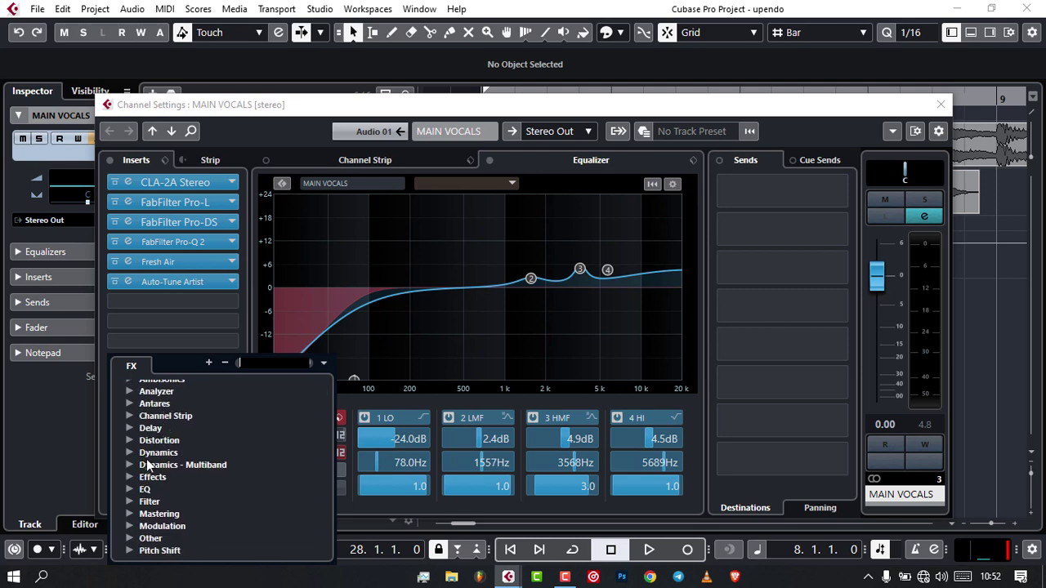
scroll(148, 464, down, 6)
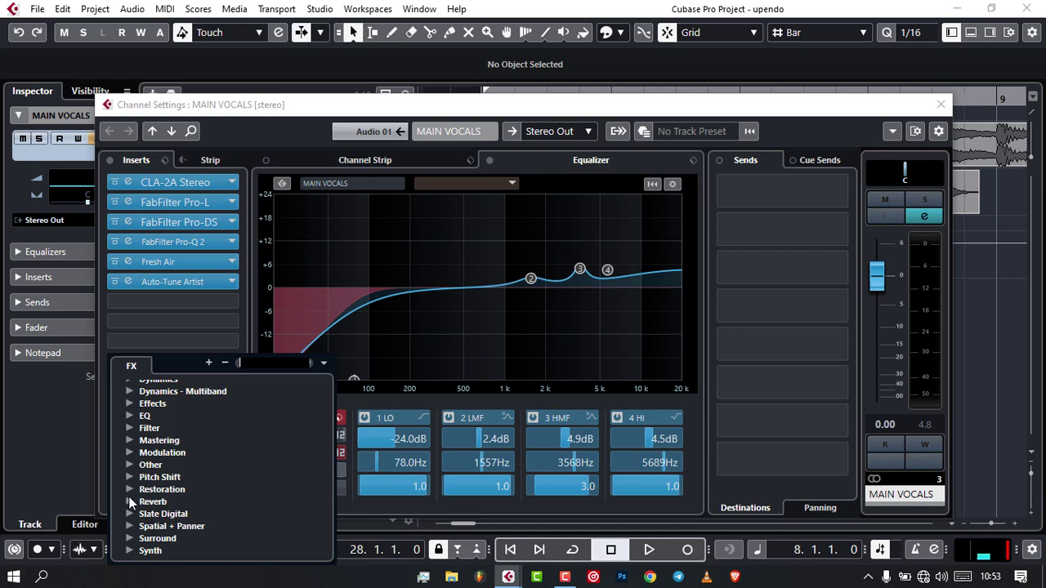
click(130, 499)
scroll(216, 517, down, 2)
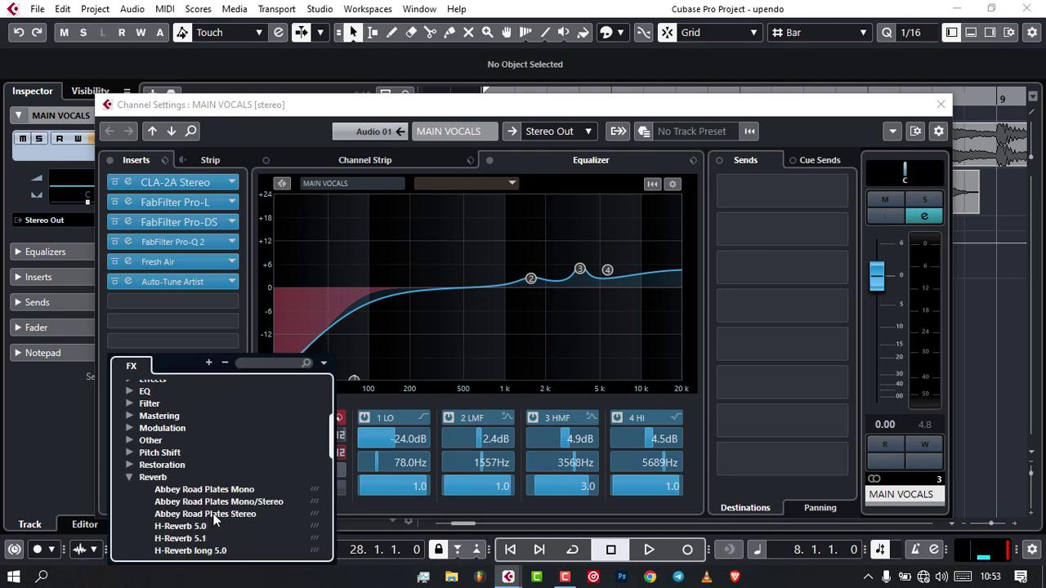
click(214, 517)
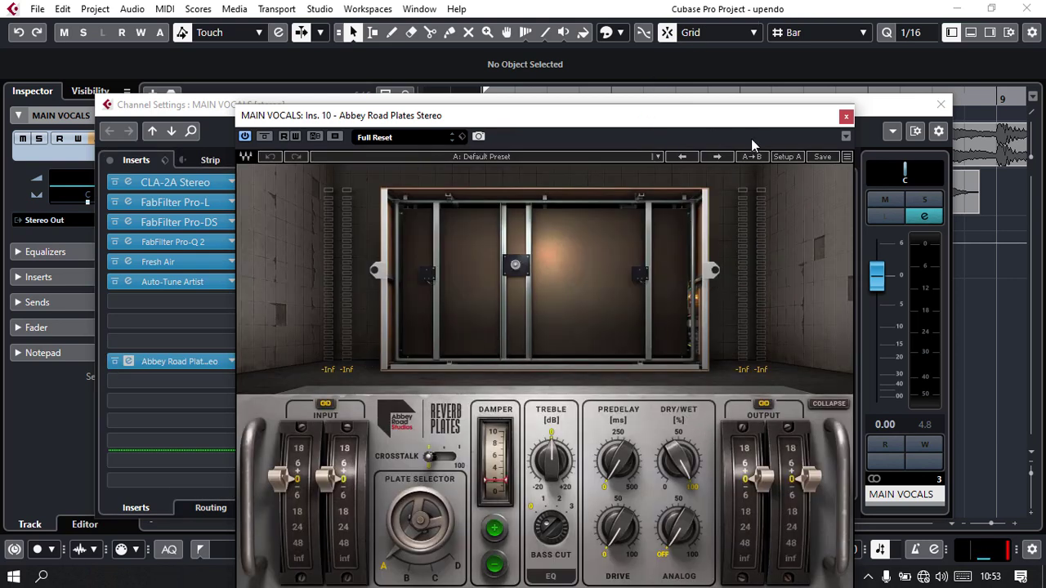
Load the Smooth Vocal factory preset in Abbey Road Plates and set its Dry/Wet to 13
click(465, 159)
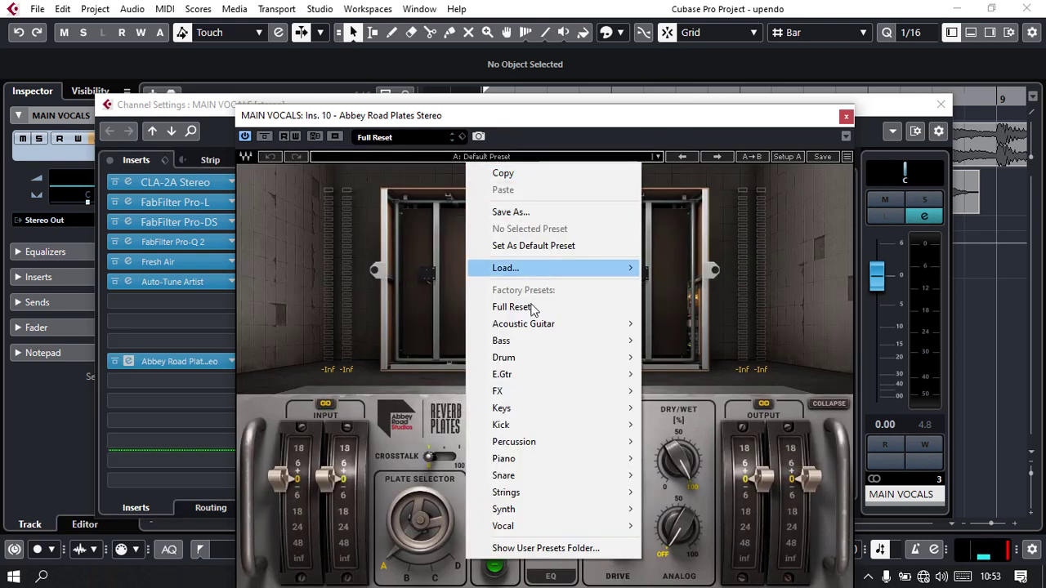
mouse_move(528, 527)
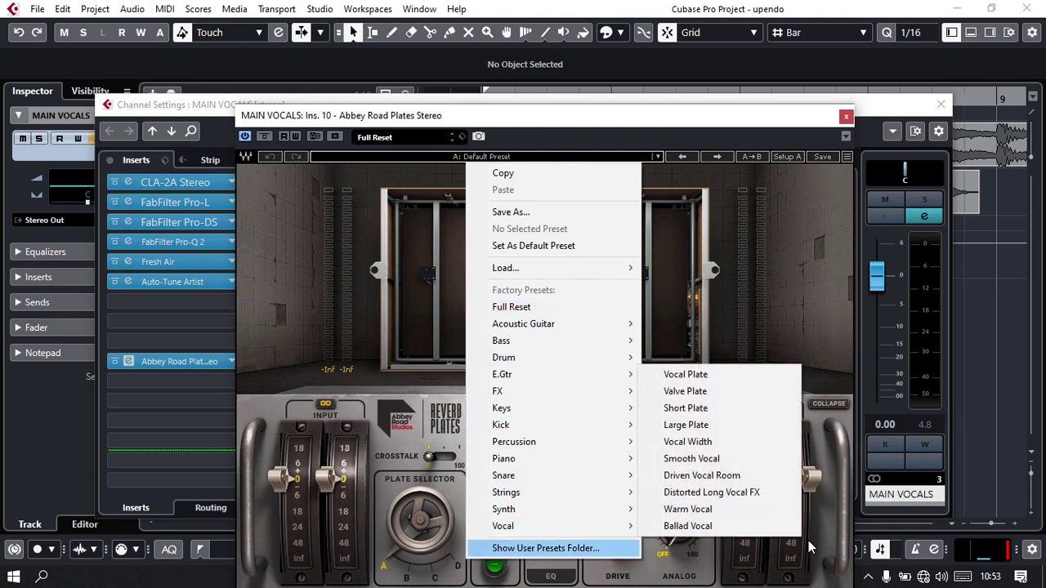
click(693, 458)
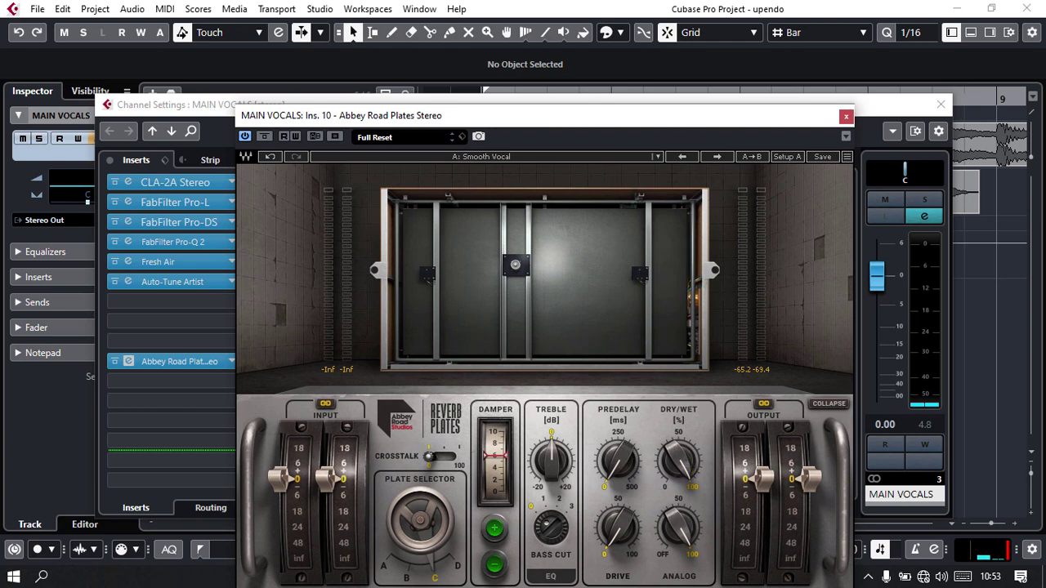
drag(689, 465, 689, 506)
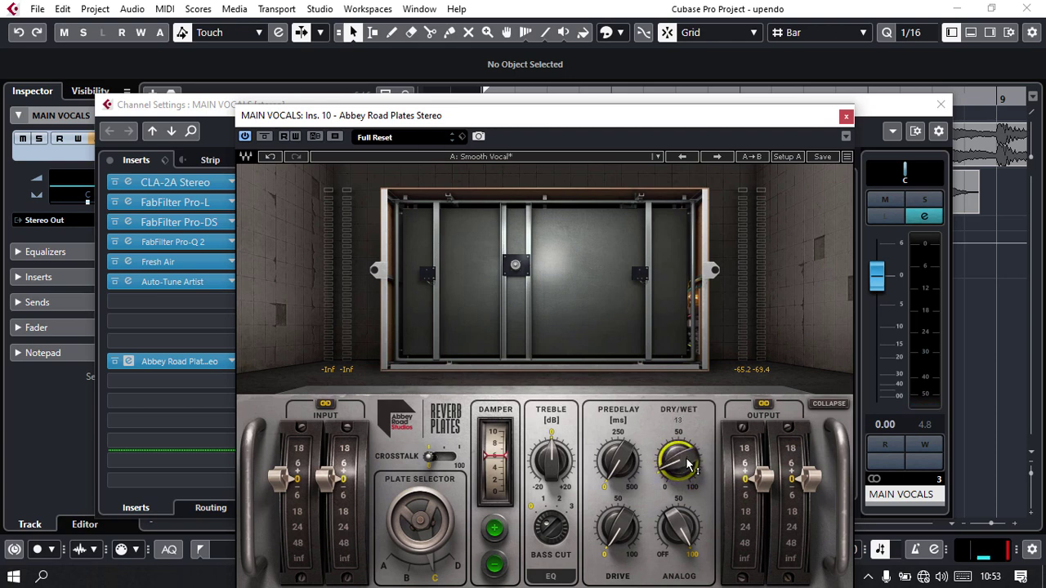
Lower the reverb's linked output level to about -1.6 dB during playback and clear its clip indicators
click(758, 194)
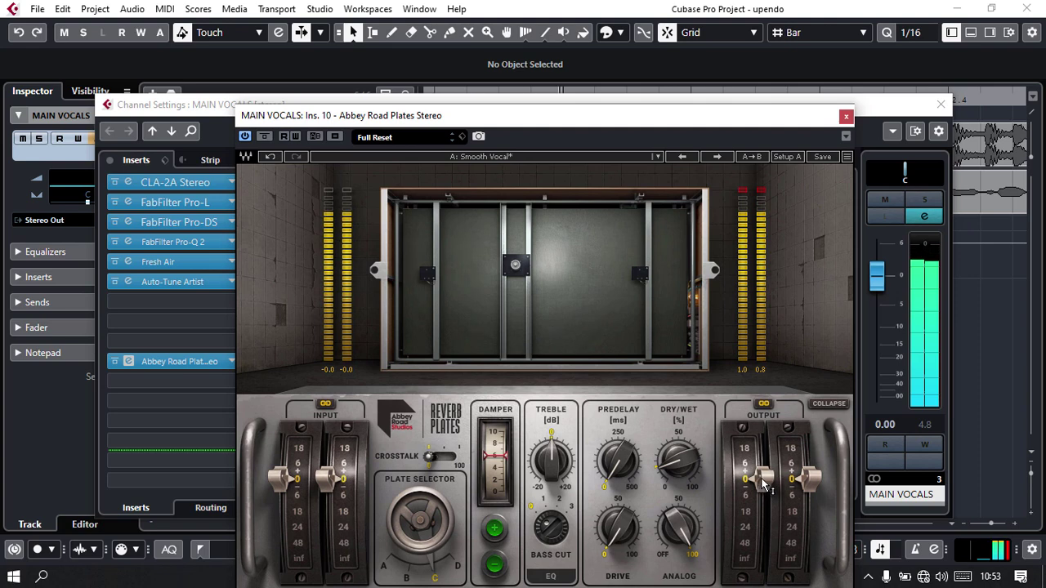
drag(762, 483, 759, 485)
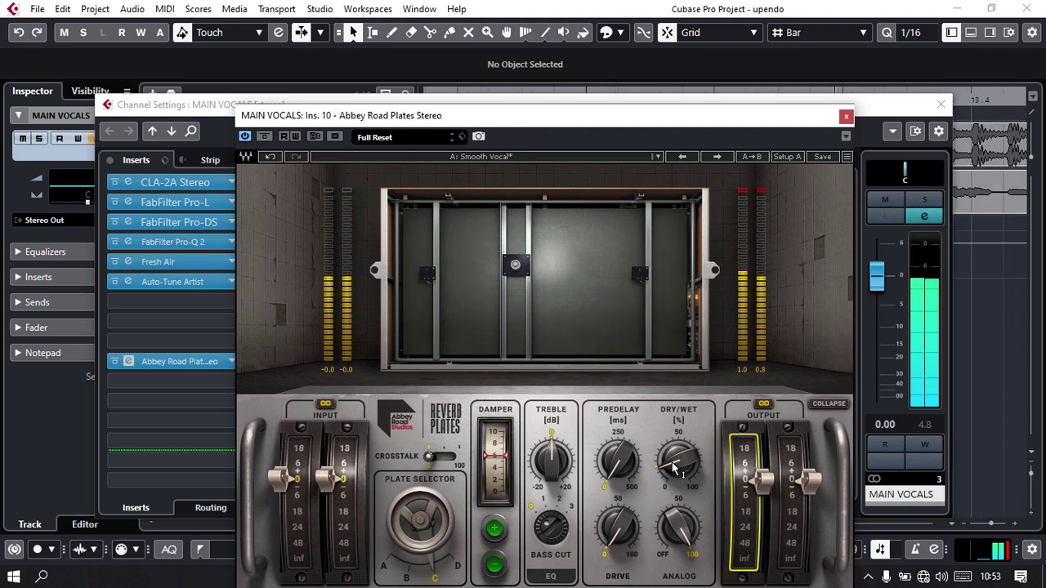
click(760, 189)
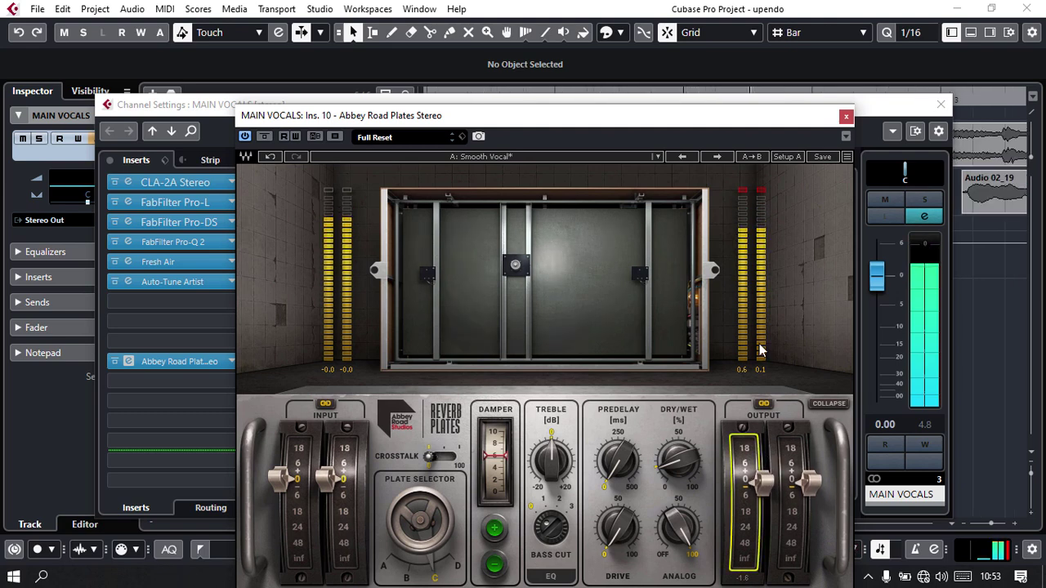
click(761, 189)
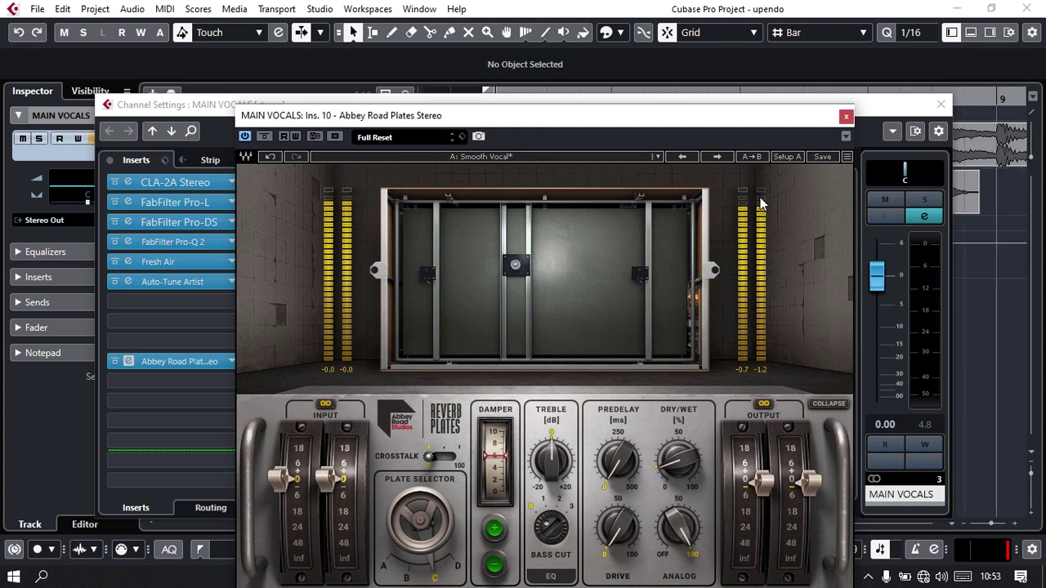
Fine-tune the reverb's Dry/Wet amount, audition it, stop playback and close the plug-in window
click(658, 465)
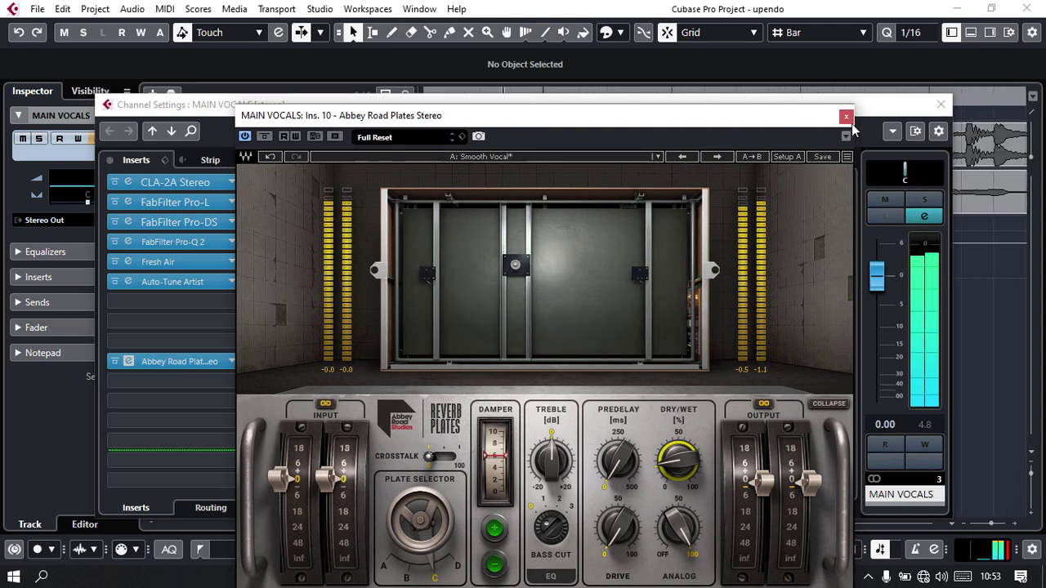
key(space)
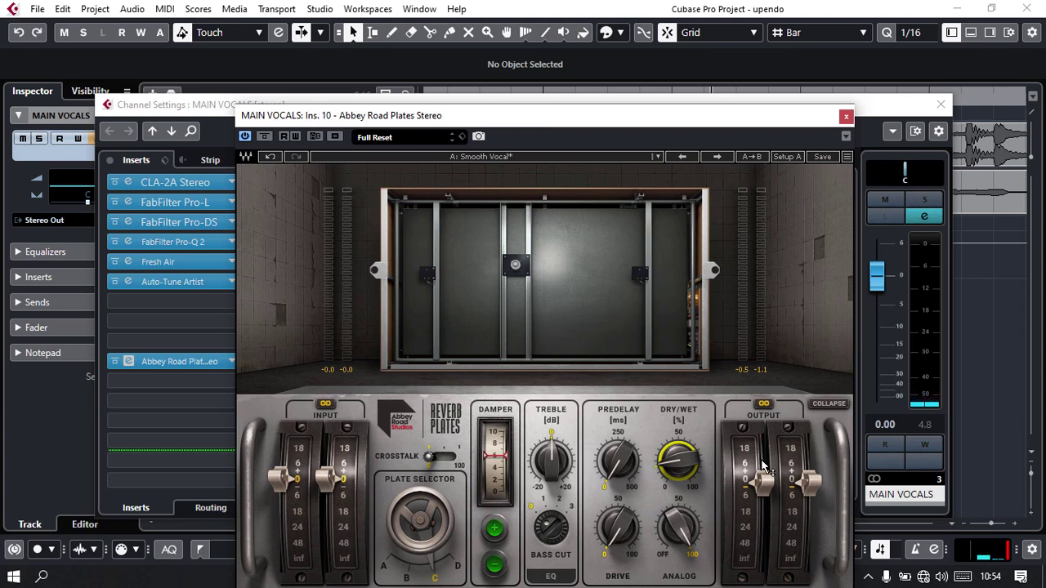
mouse_move(764, 478)
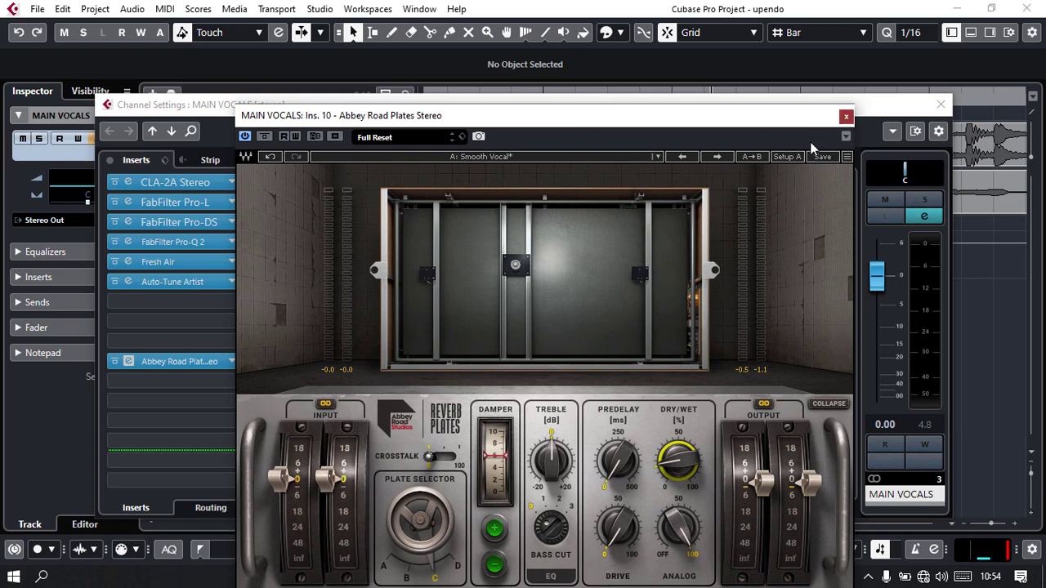
click(845, 117)
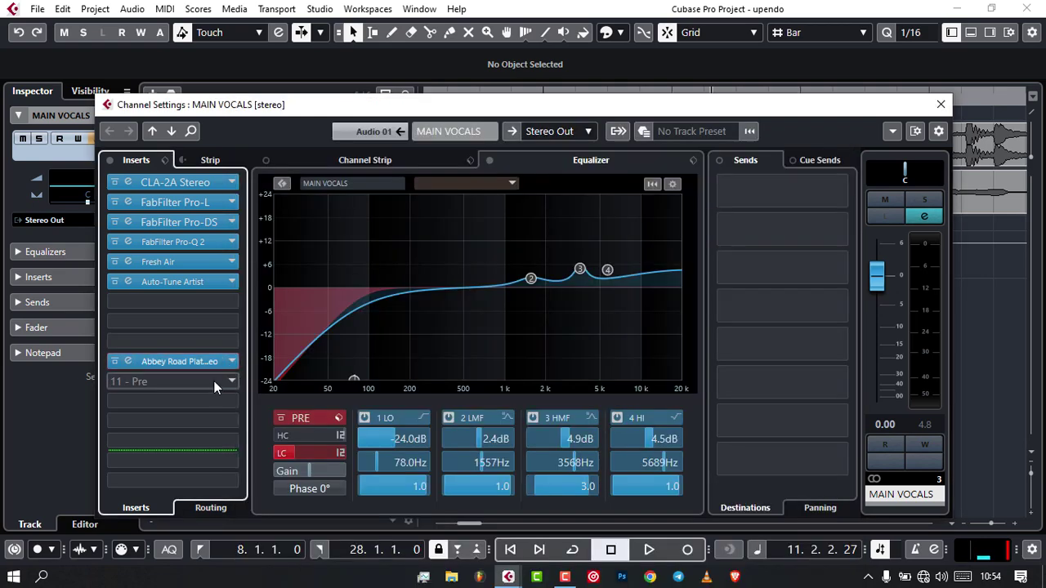
Insert H-Delay Stereo in the eleventh insert slot of MAIN VOCALS
click(214, 381)
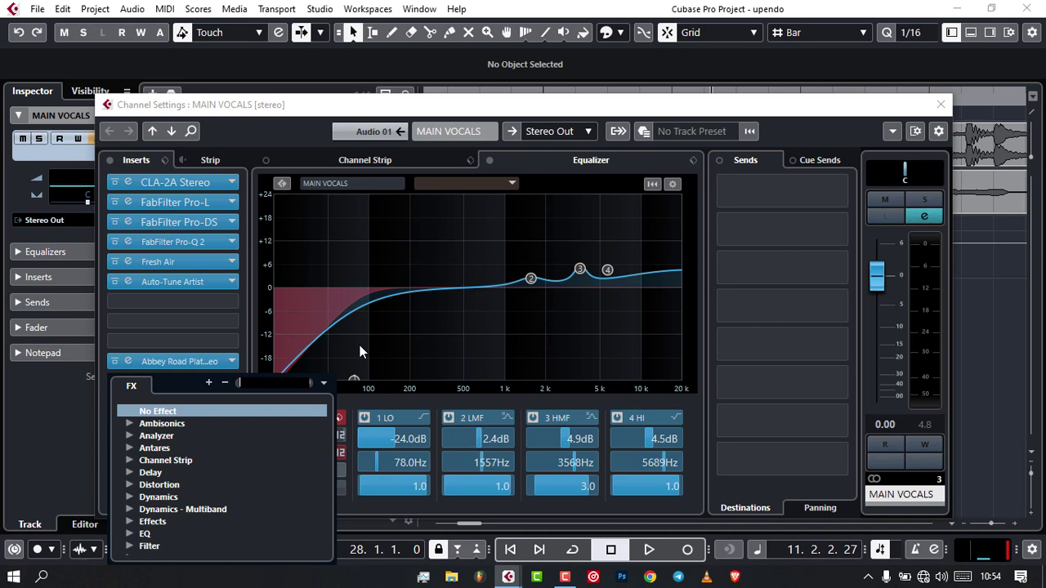
scroll(147, 495, down, 1)
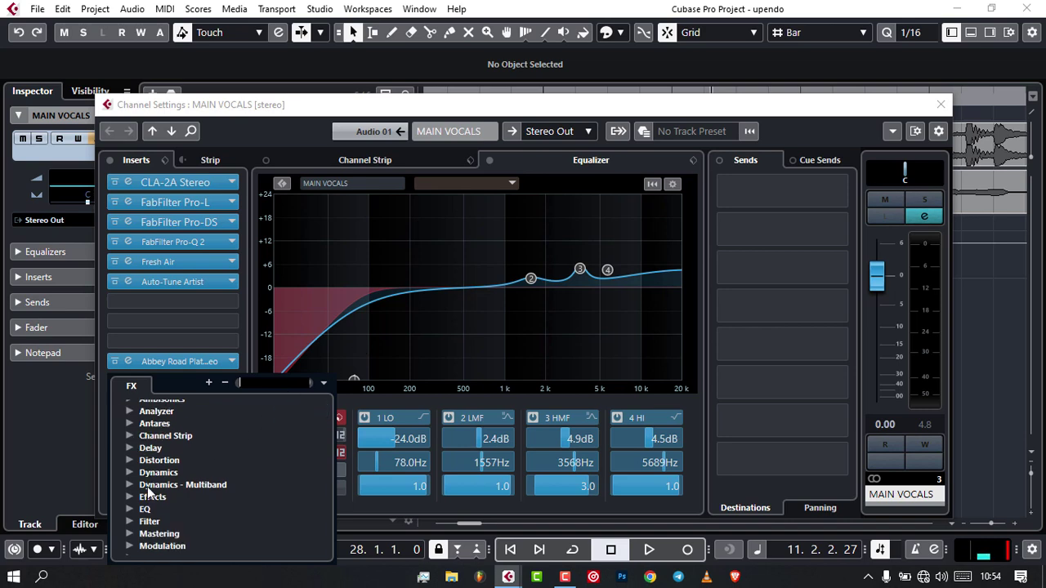
click(129, 447)
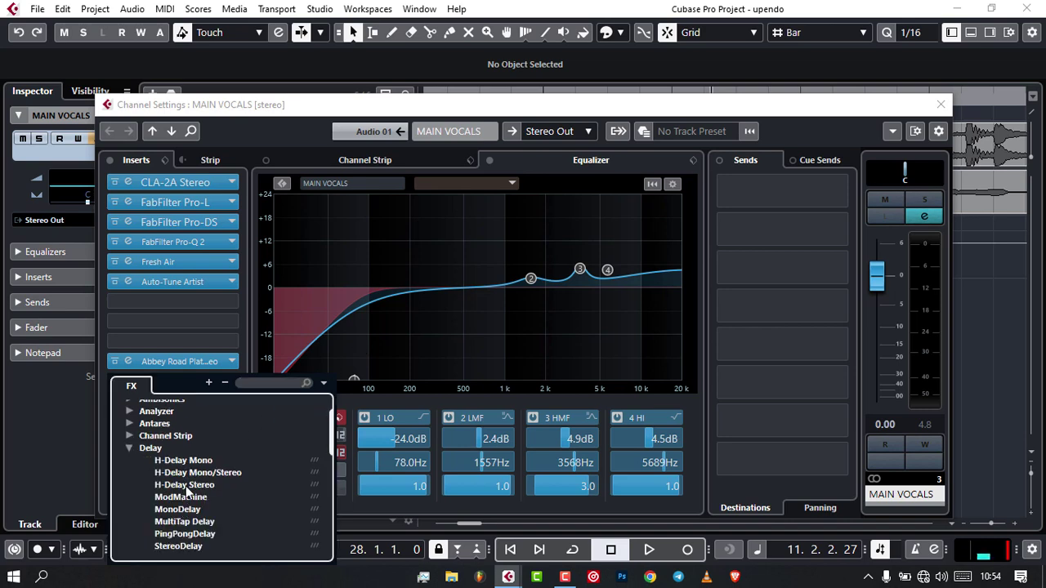
click(187, 489)
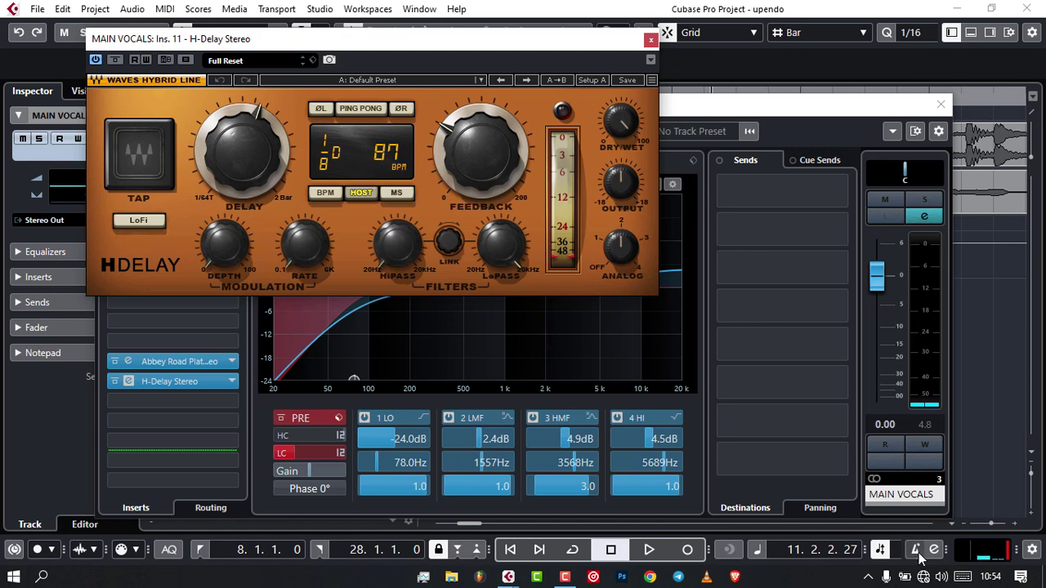
Adjust the transport bar's section widths and check whether Tempo & Time Signature is among its displayed elements
click(943, 549)
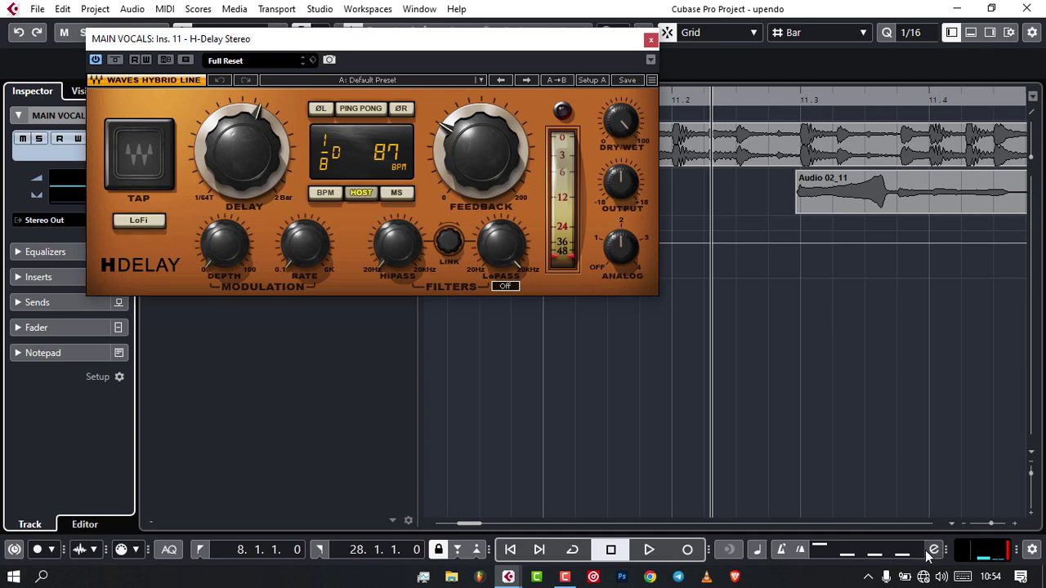
drag(943, 549, 864, 550)
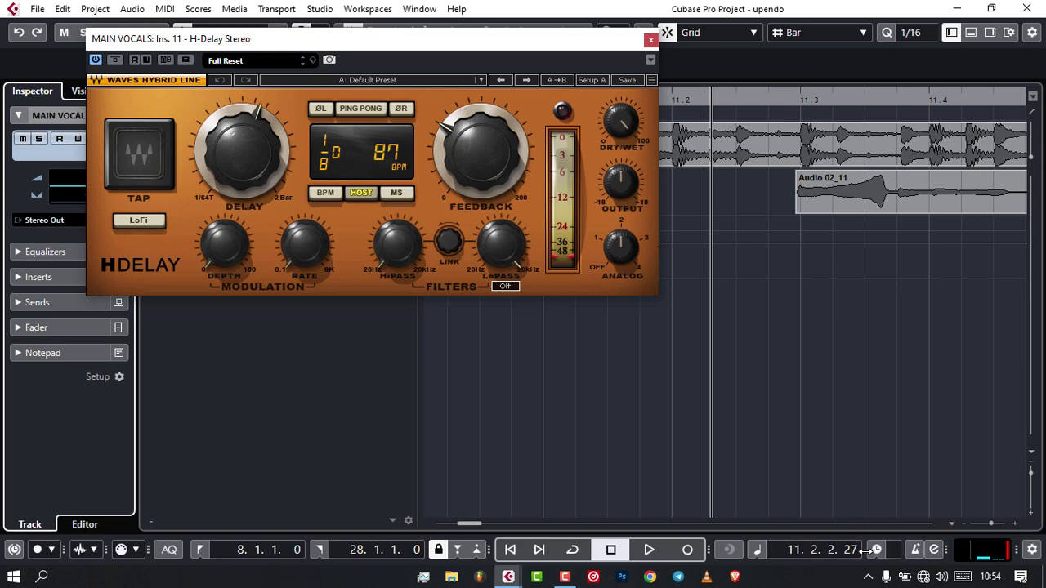
right_click(1006, 551)
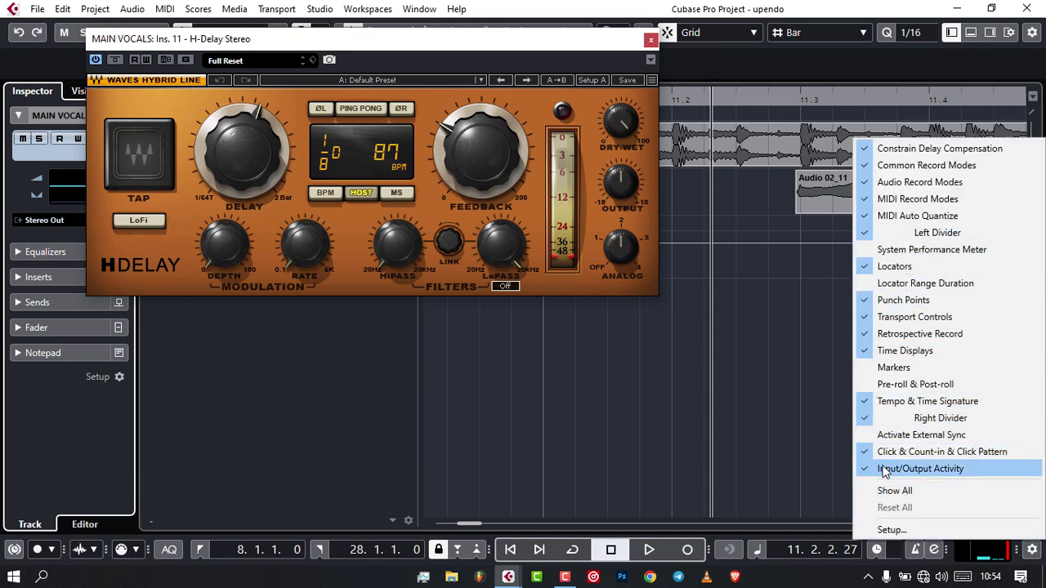
click(1016, 553)
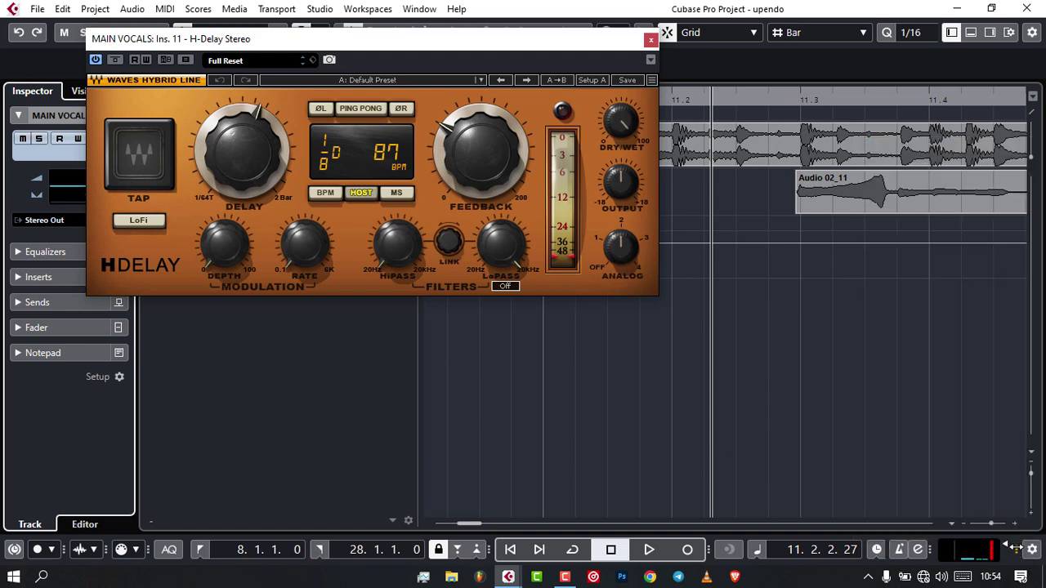
drag(1013, 549, 1035, 553)
right_click(972, 547)
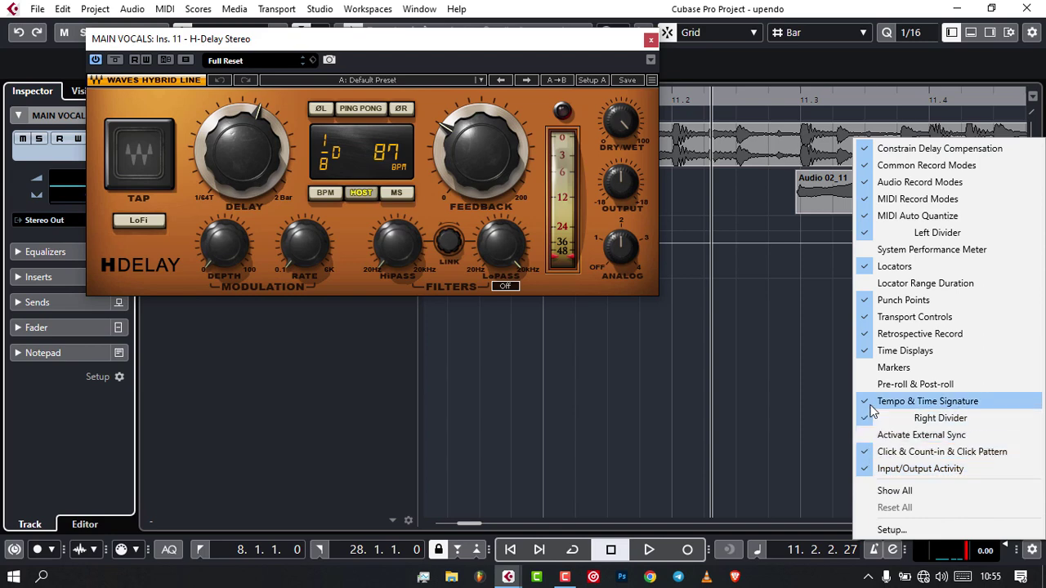
click(846, 575)
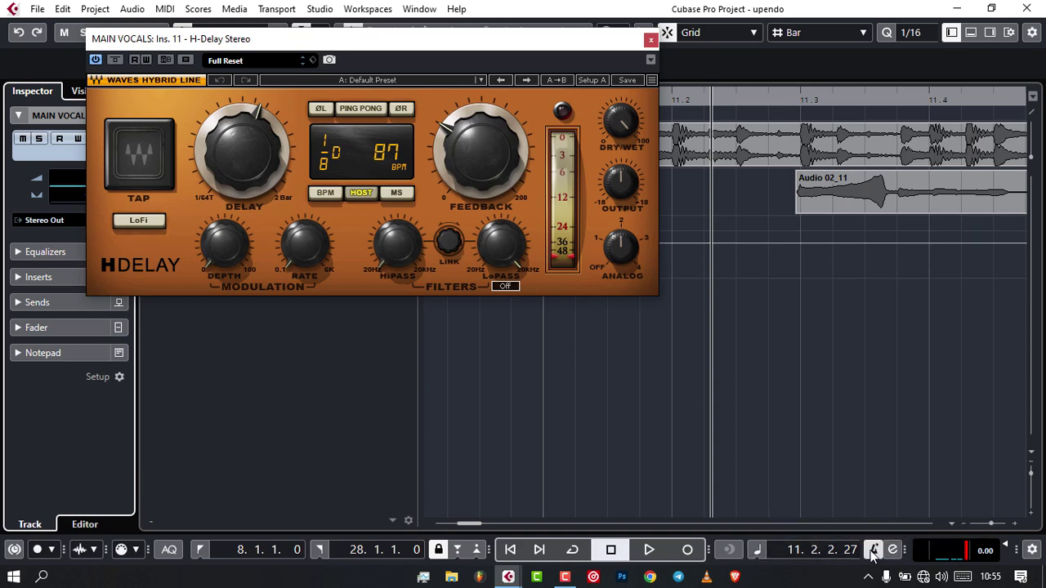
Adjust the transport bar's section widths and toggle its Right Divider to bring the project tempo display into view
click(899, 548)
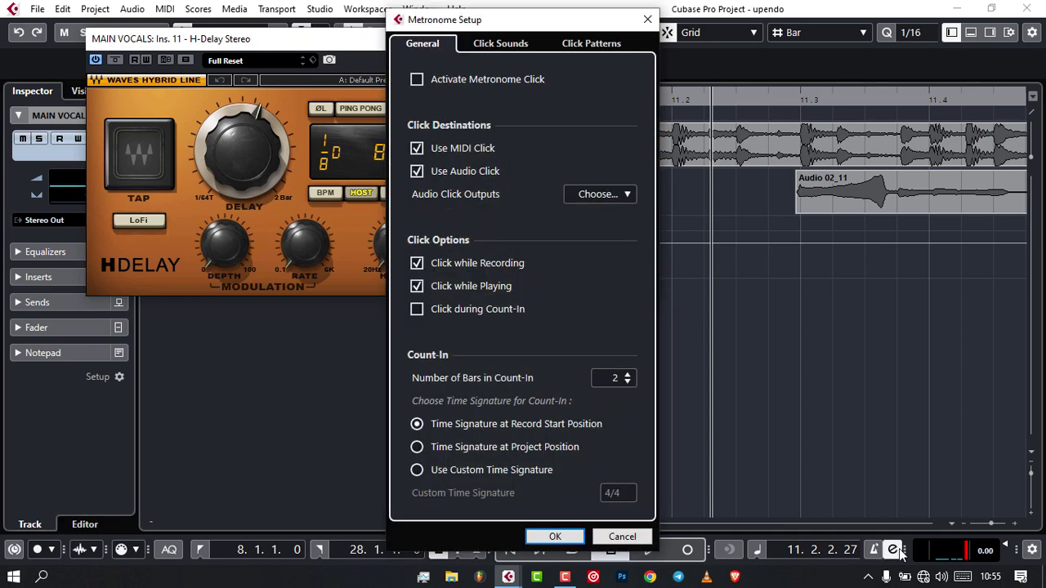
click(647, 19)
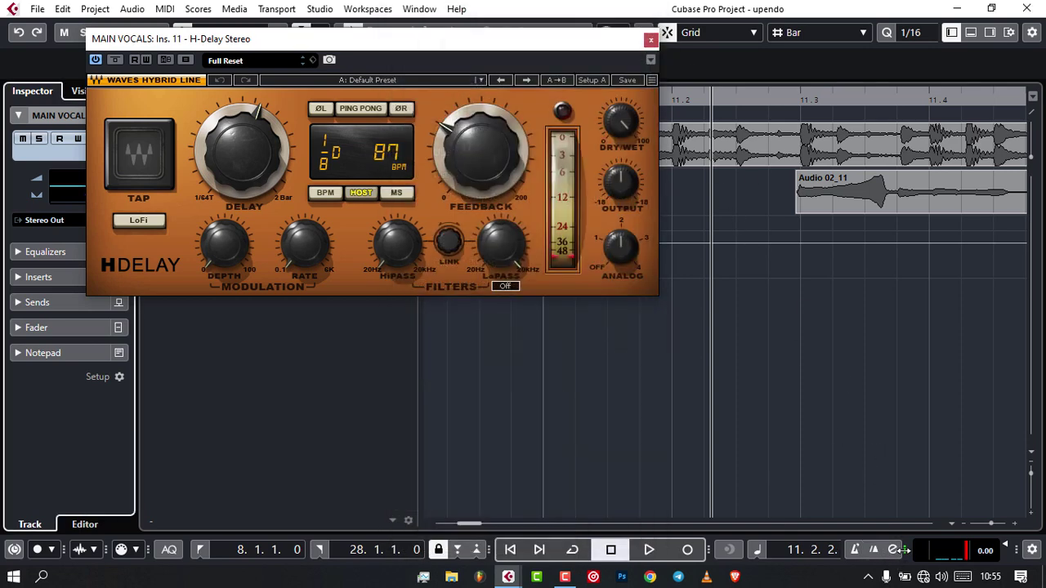
mouse_move(903, 550)
mouse_down()
mouse_move(882, 550)
mouse_move(903, 549)
mouse_up()
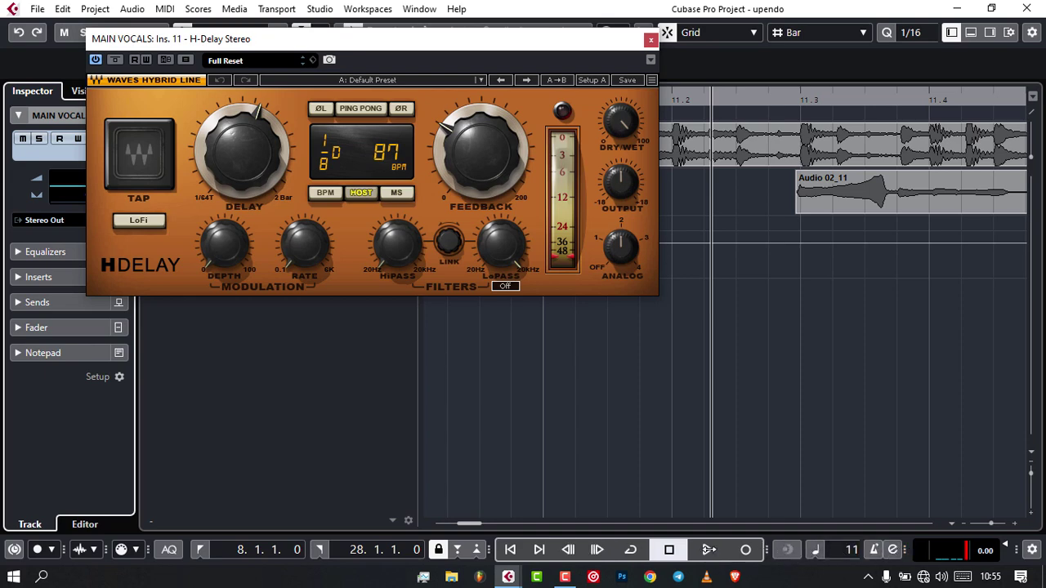
click(757, 555)
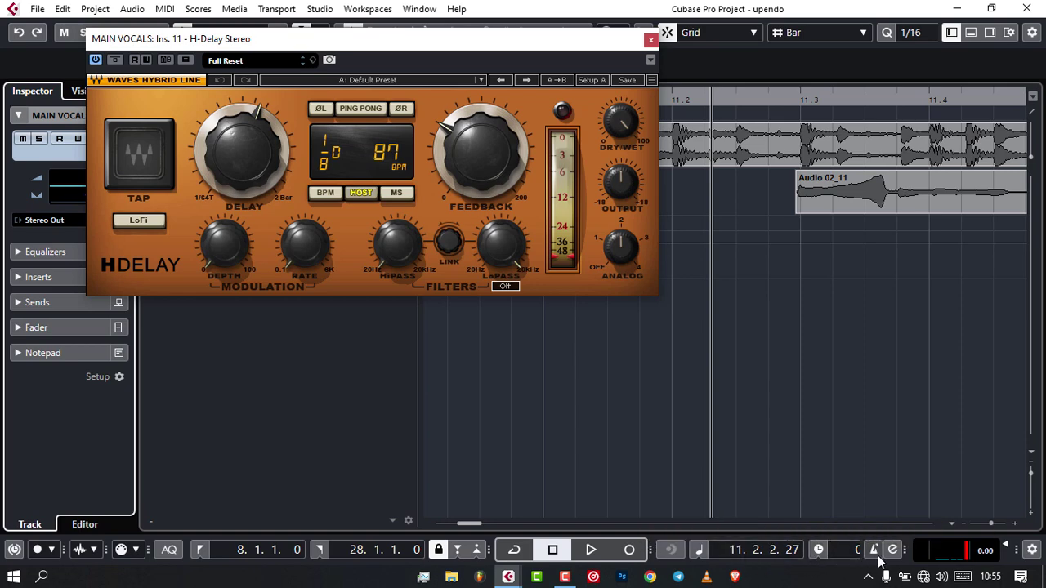
click(1011, 550)
drag(1007, 553, 944, 549)
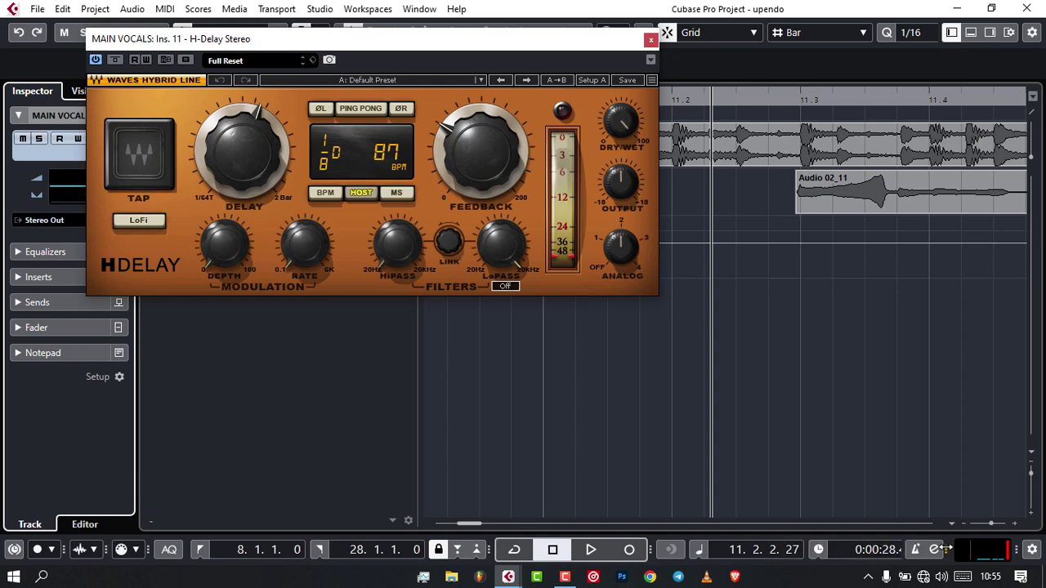
click(1032, 550)
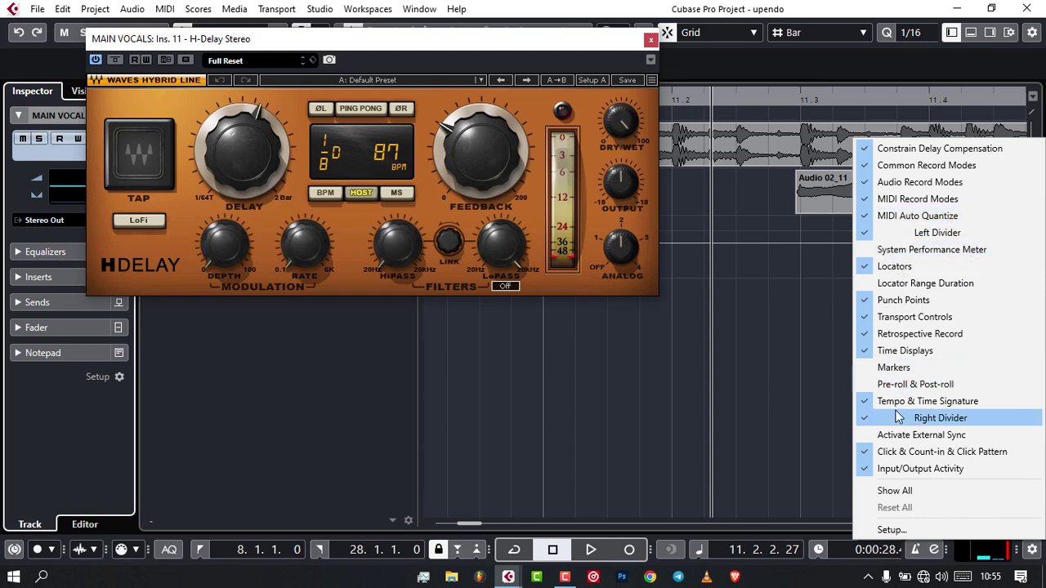
click(915, 417)
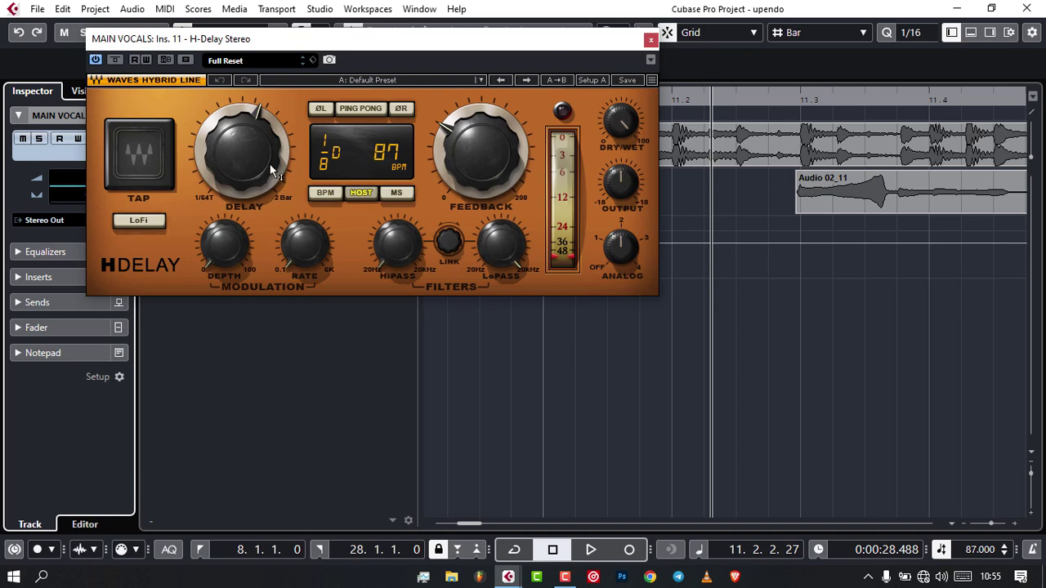
Set H-Delay's delay time to 1/2, switch its sync mode to BPM and enable Ping Pong
drag(269, 164, 269, 139)
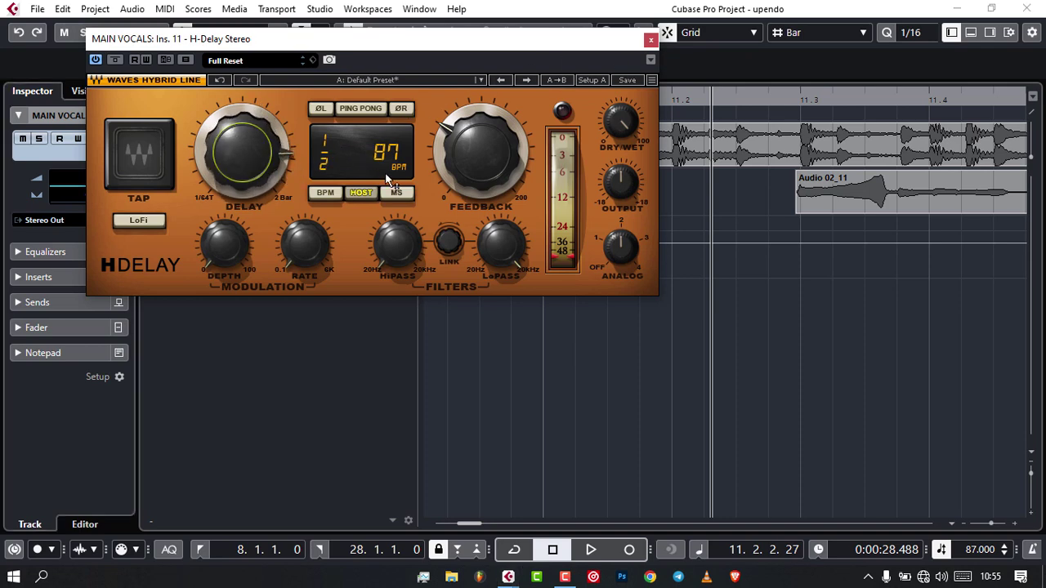
click(335, 194)
click(357, 107)
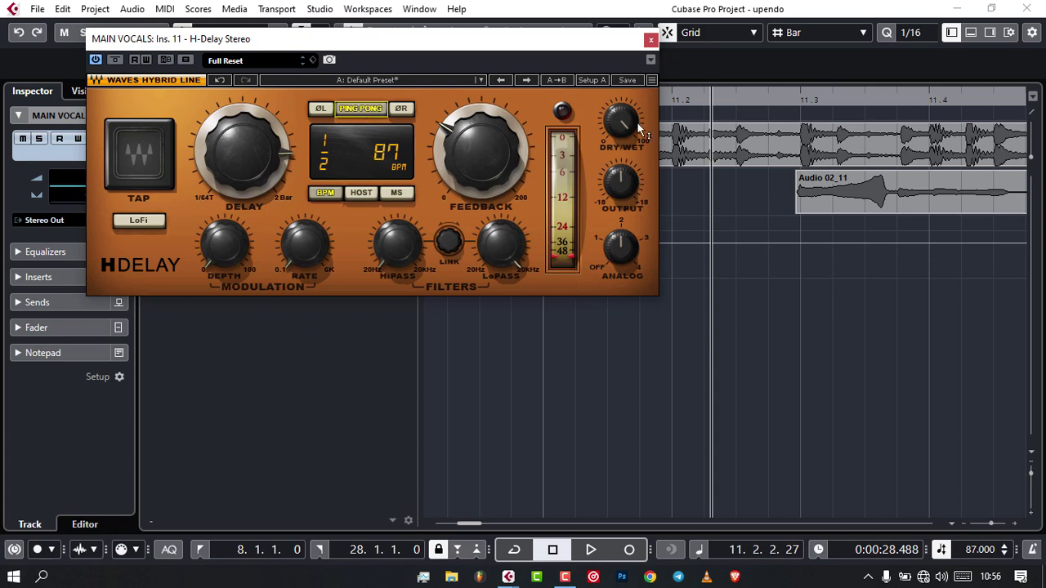
Lower H-Delay's Feedback below 10, turn Analog off, set Dry/Wet to about 6 and close the plug-in window
drag(446, 129, 446, 160)
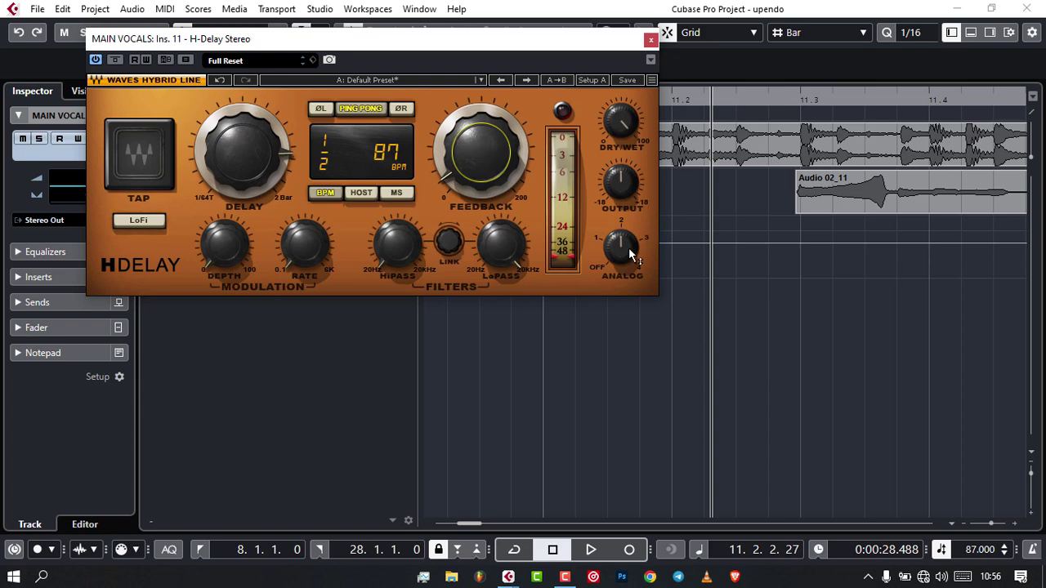
drag(628, 247, 628, 270)
mouse_move(502, 125)
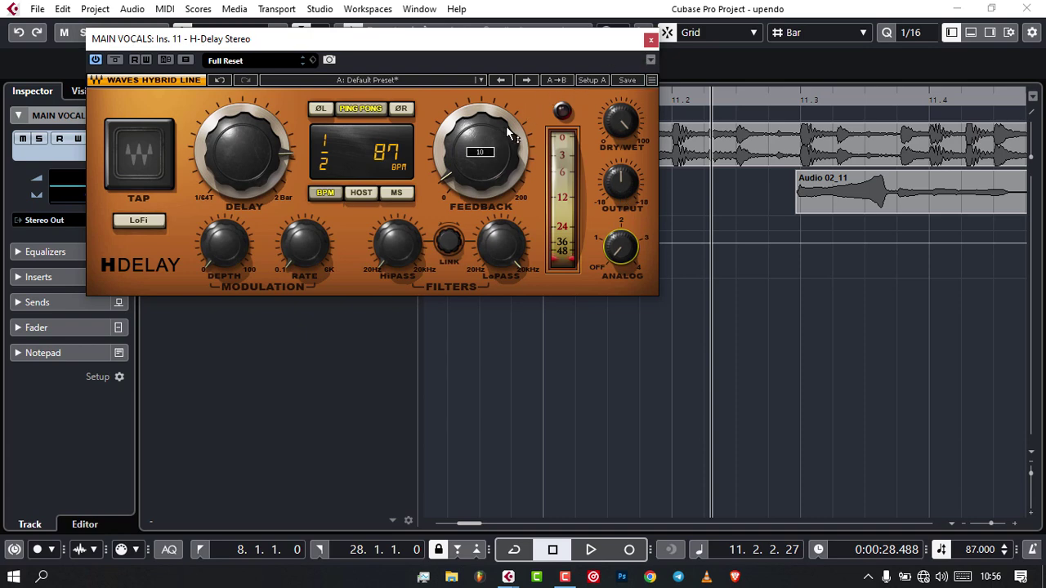
click(620, 135)
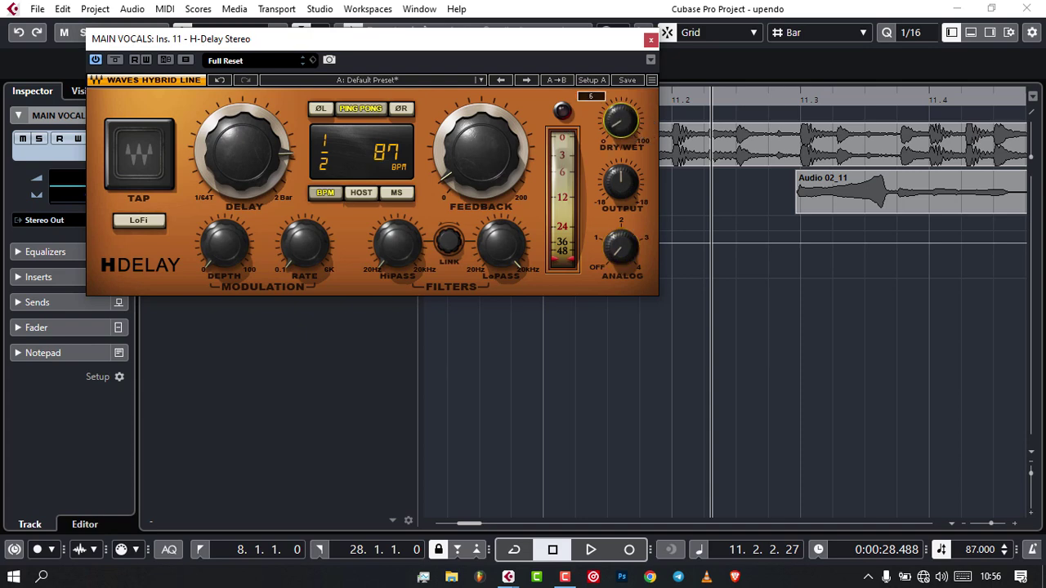
drag(472, 169, 471, 187)
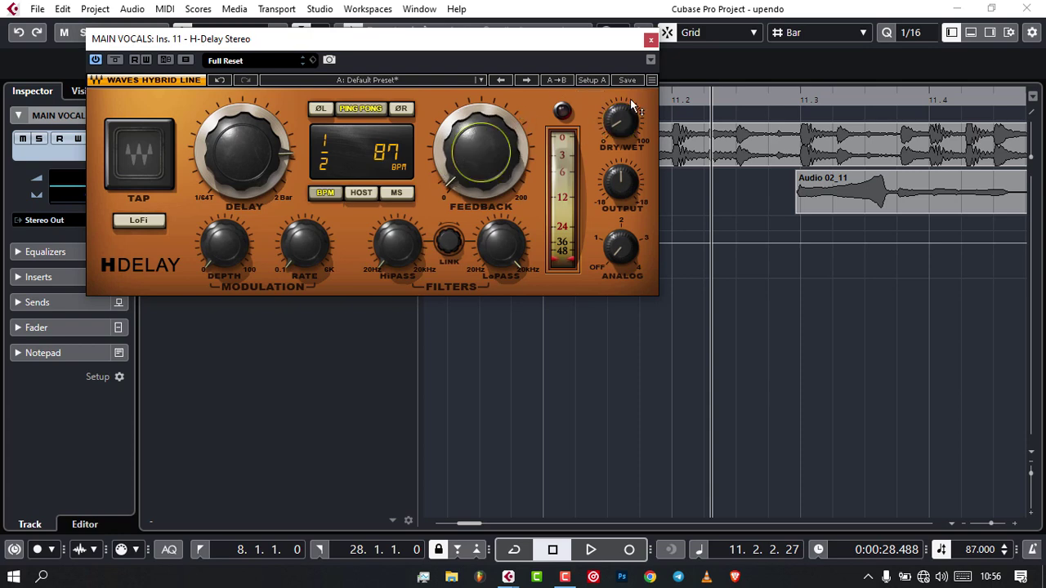
click(651, 40)
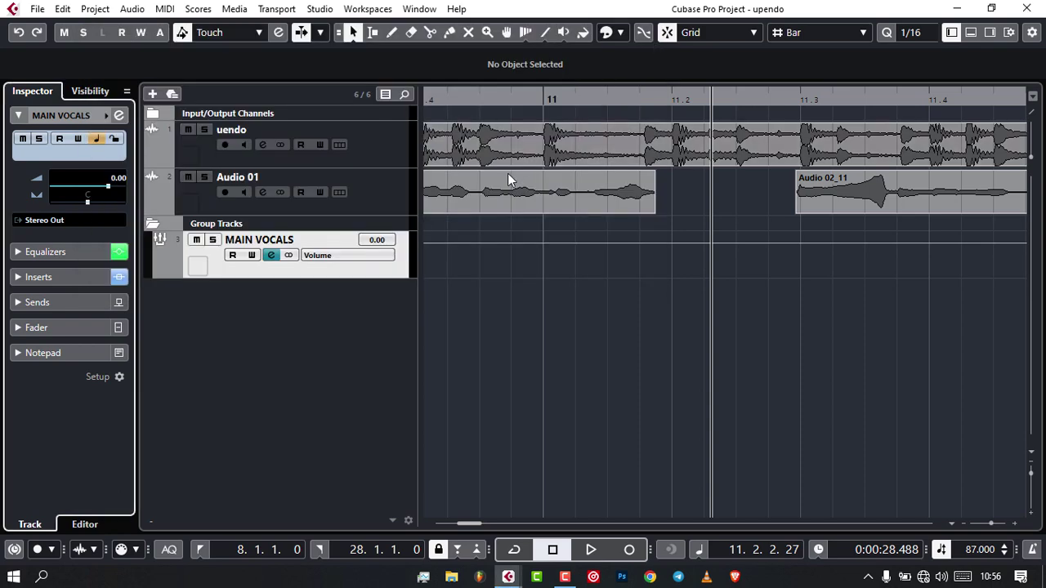
Solo MAIN VOCALS, audition it from around bar 9 and raise the volume of the Audio 01 clip spanning bars 9.3 to 10.2
click(214, 240)
key(space)
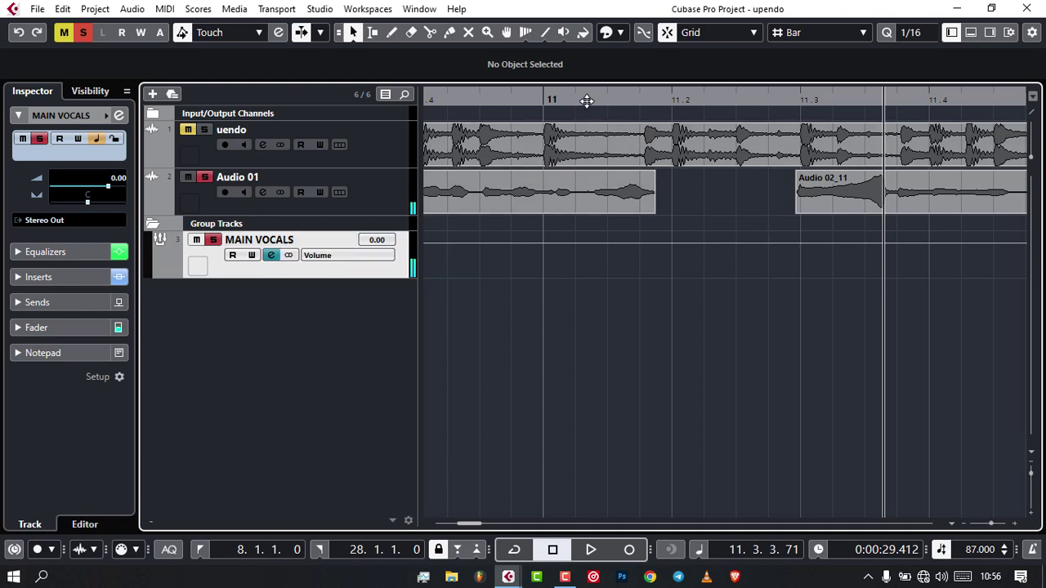
key(KP_Subtract)
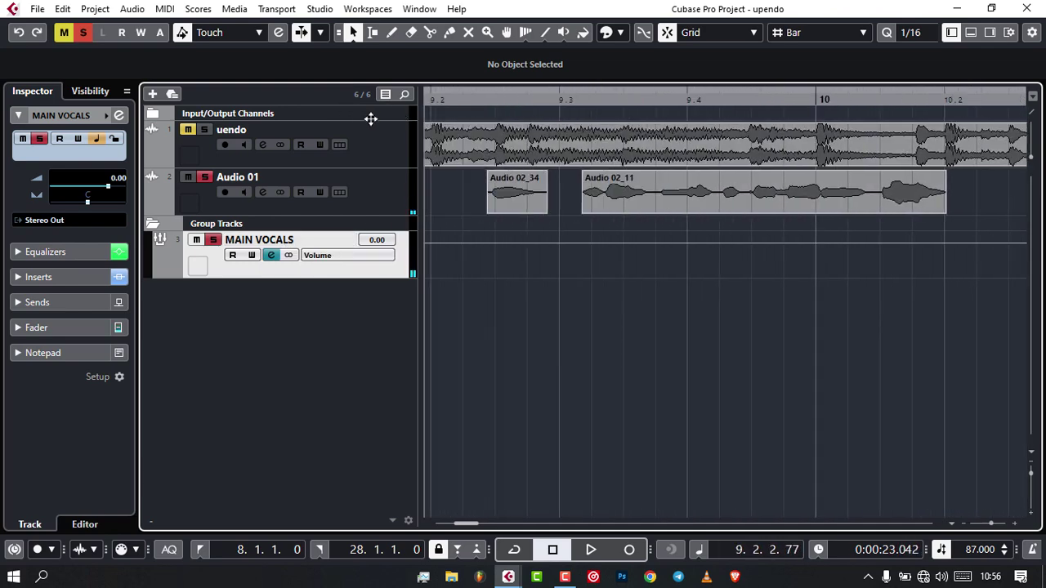
key(KP_Subtract)
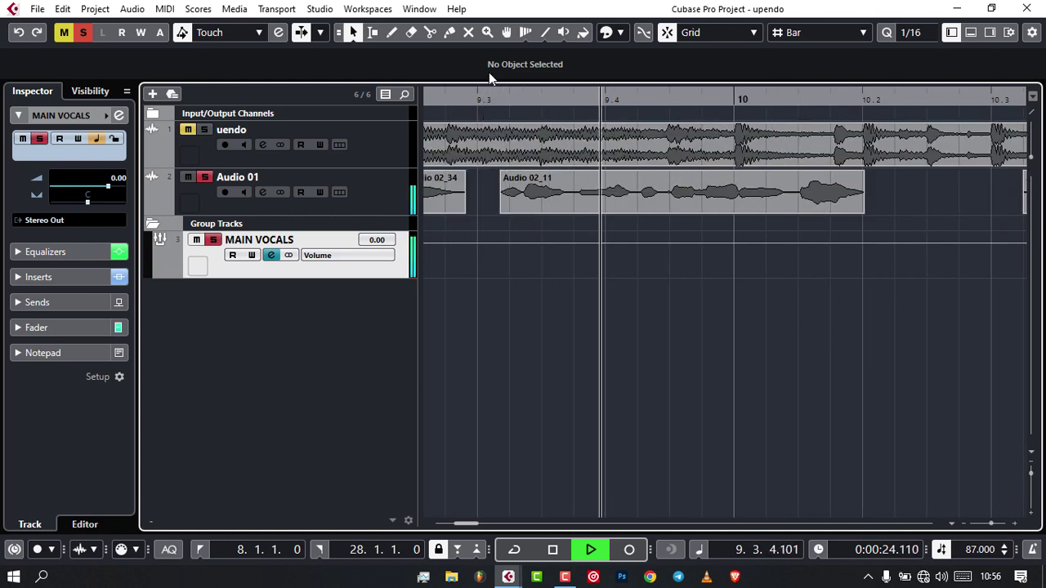
key(space)
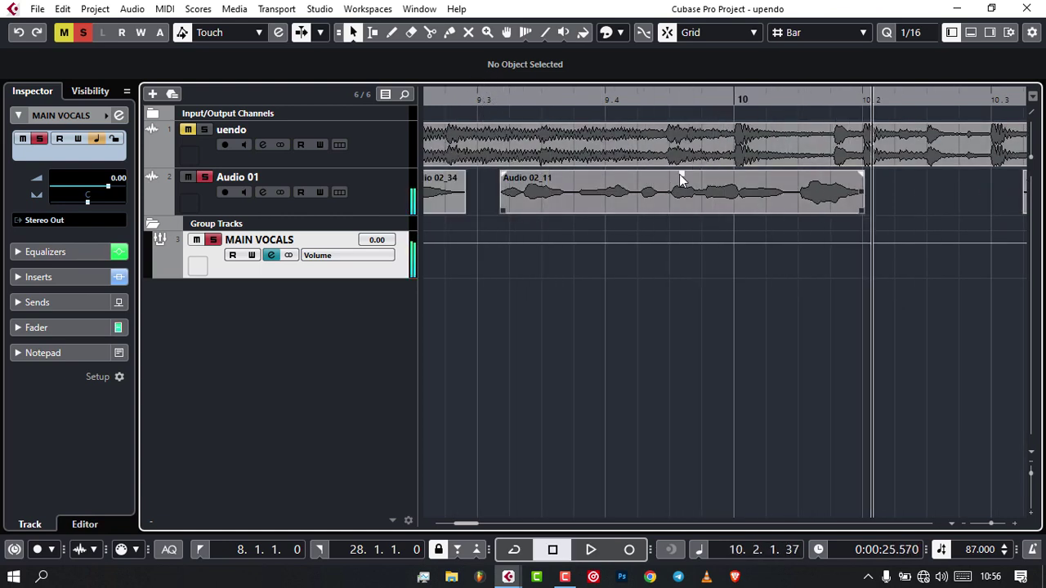
drag(681, 174, 682, 128)
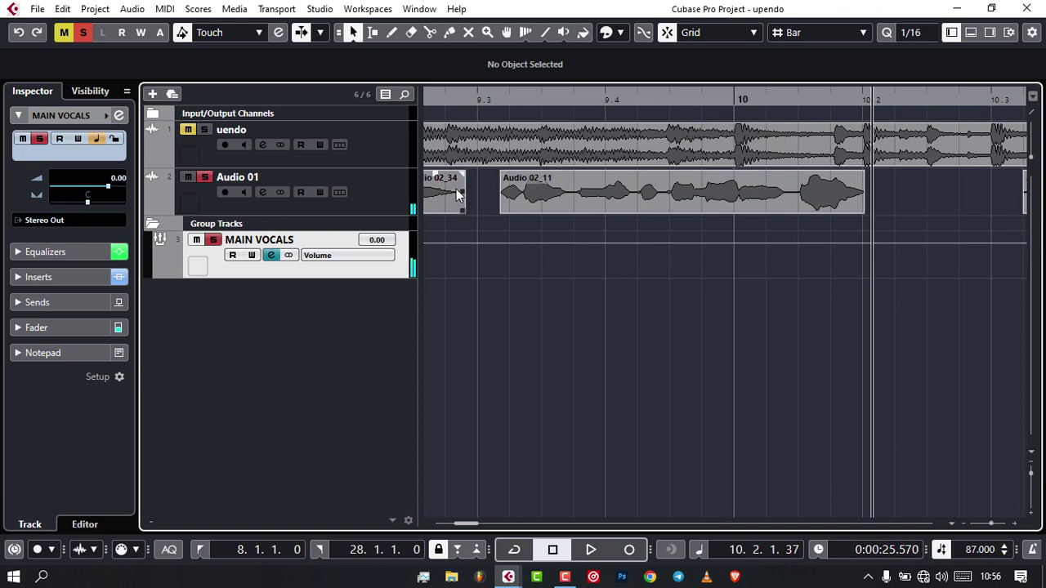
During playback, raise the volume of the Audio 01 clips starting near bars 10.3 and 11.3, and resume auto-scroll
key(space)
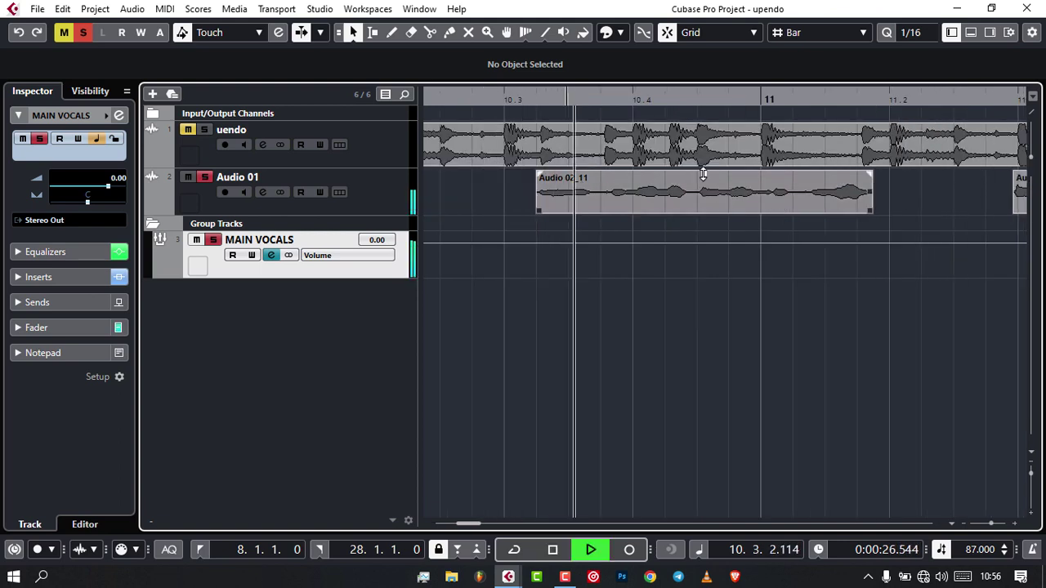
key(space)
drag(703, 162, 711, 86)
key(space)
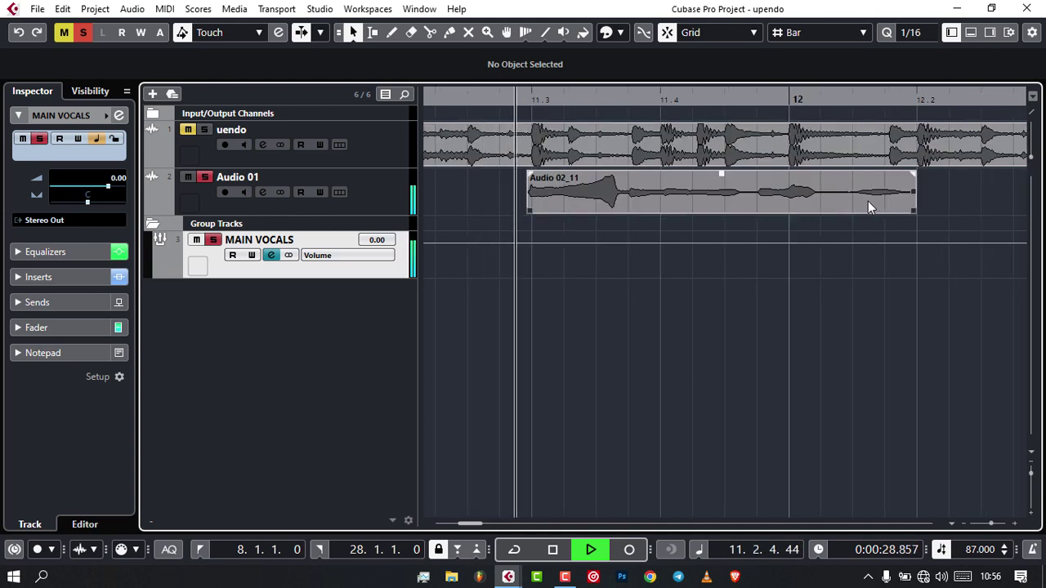
drag(720, 173, 722, 150)
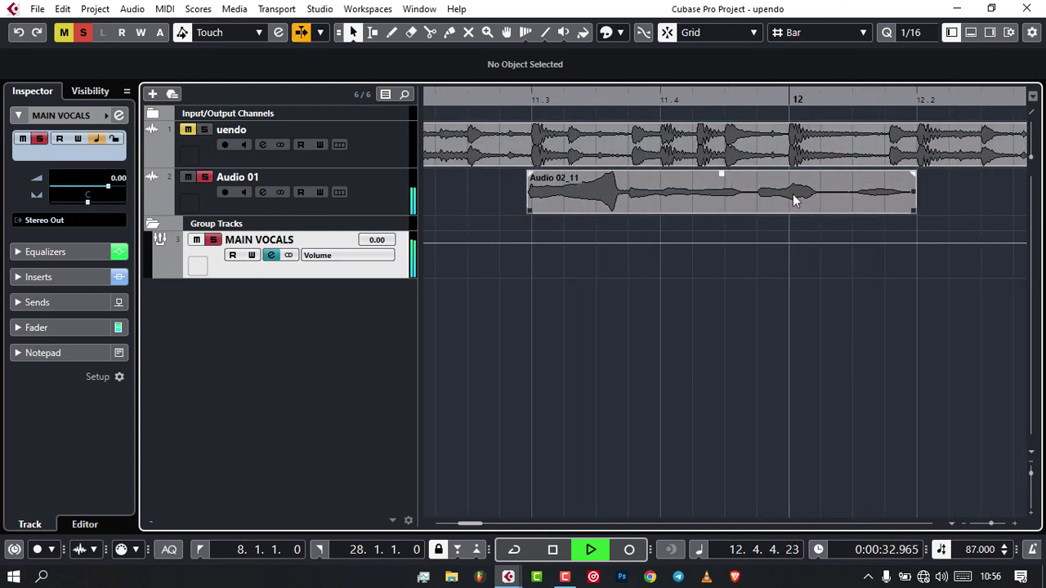
click(301, 31)
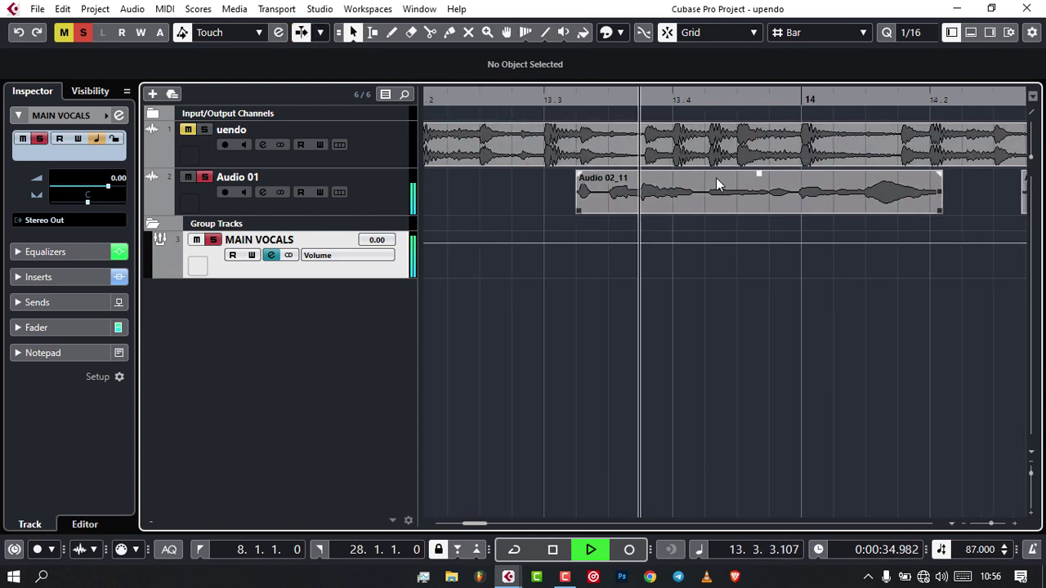
Raise the volume of the Audio 01 clips starting near bars 13.3 and 12.3, rewinding to audition them
click(759, 174)
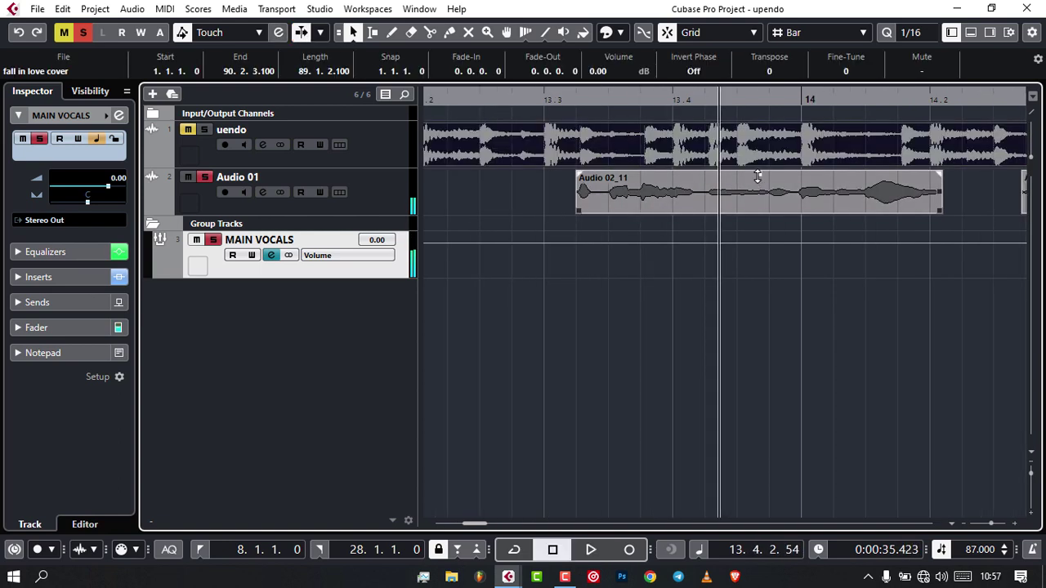
drag(754, 175, 771, 86)
key(KP_Subtract)
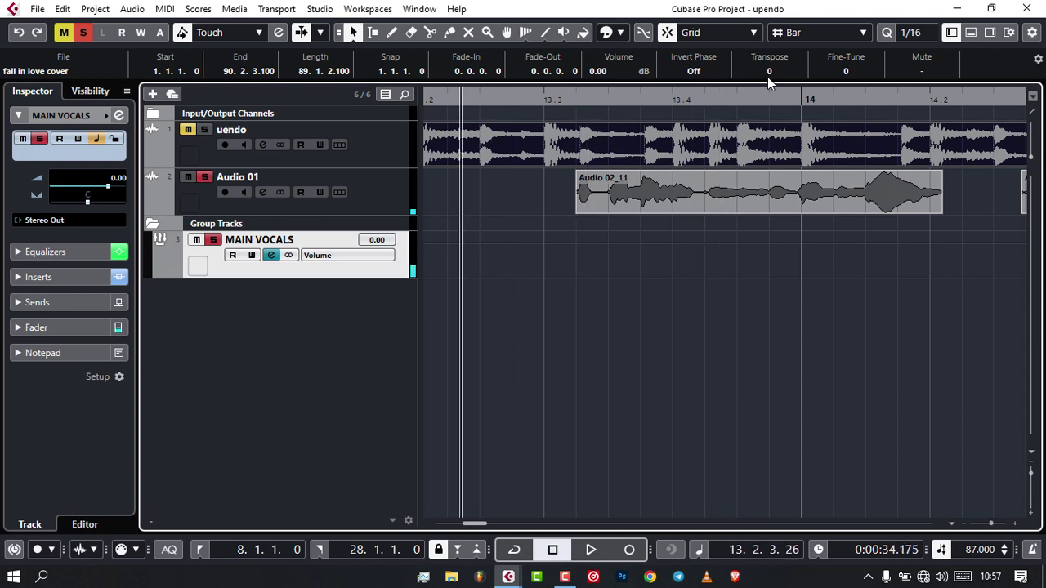
key(space)
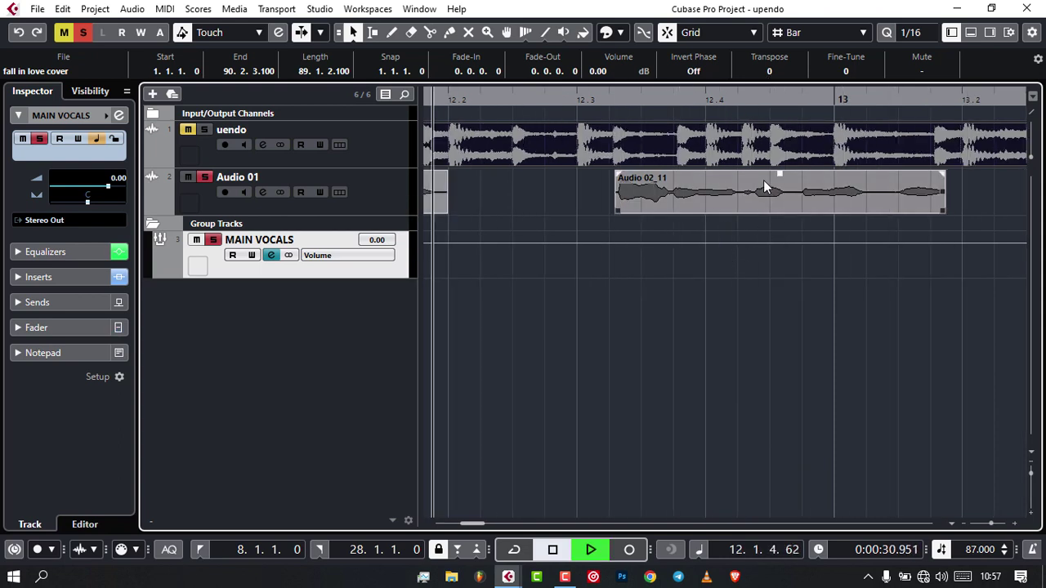
drag(779, 173, 780, 140)
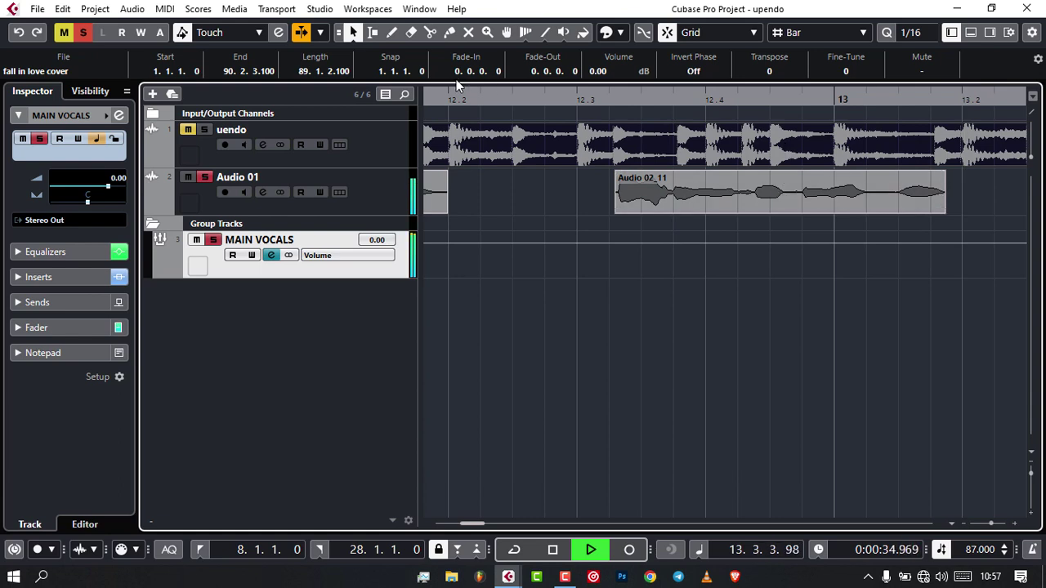
click(309, 35)
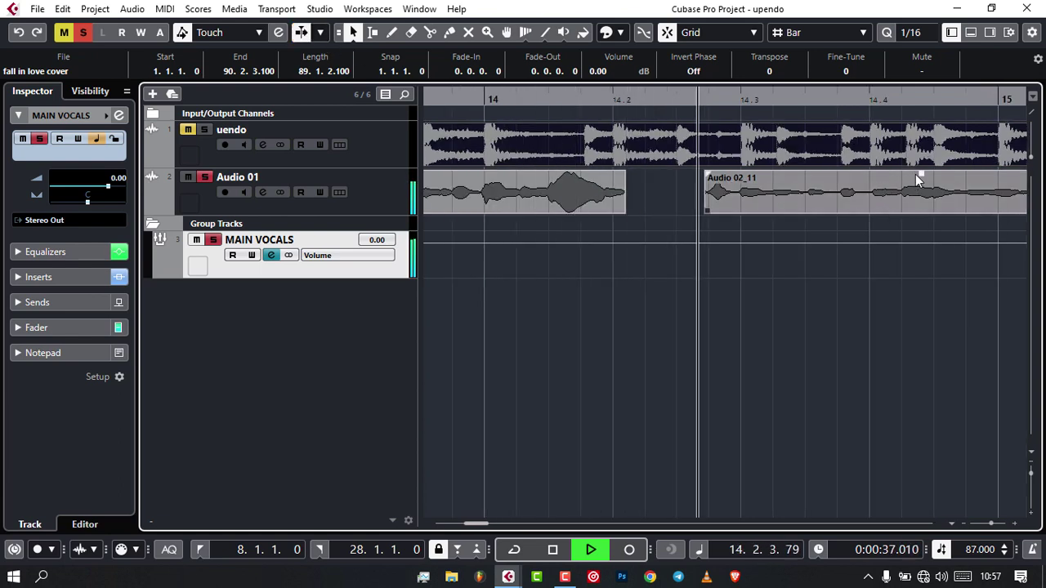
Raise the volume of the Audio 01 clip spanning bars 15.3 to 16.2 and take MAIN VOCALS out of solo
click(301, 32)
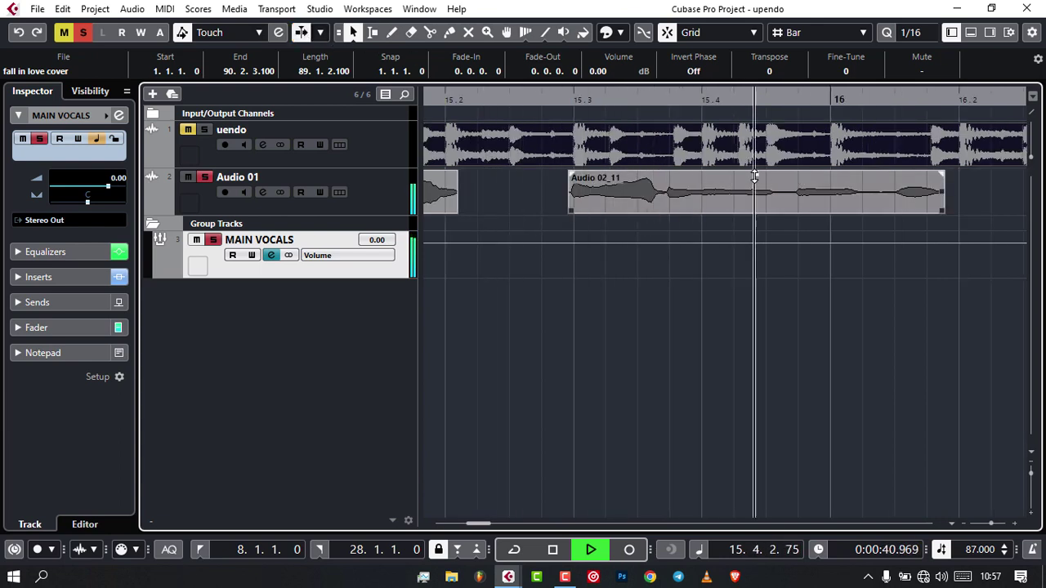
drag(755, 173, 755, 143)
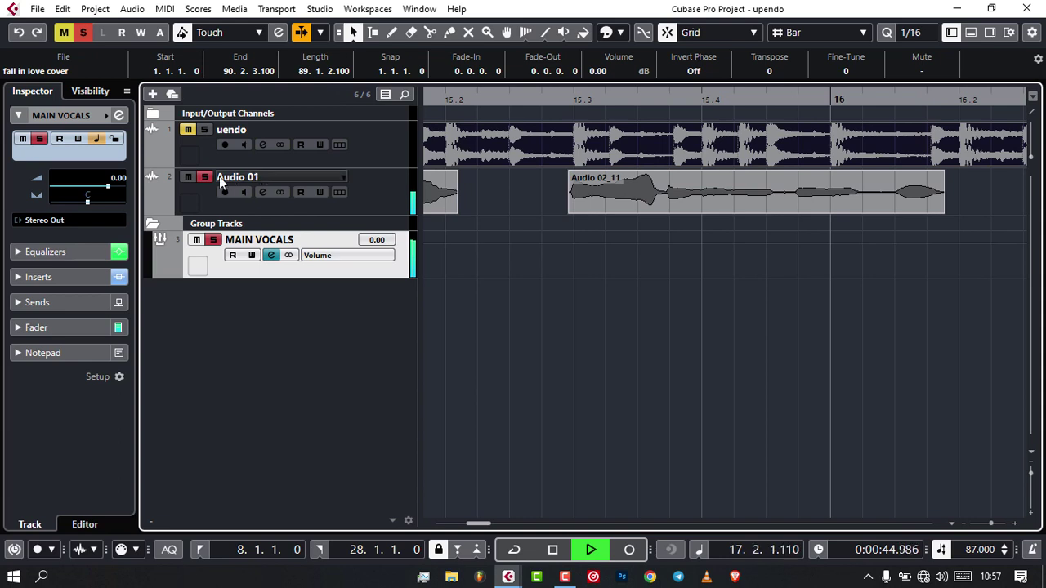
click(209, 241)
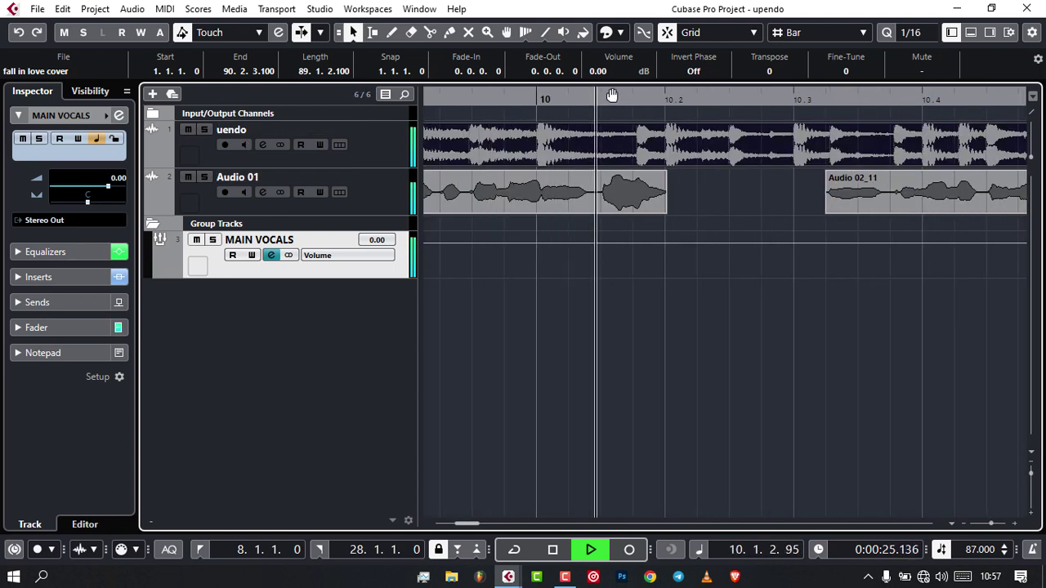
Turn on automation reading for MAIN VOCALS and audition the vocals together with the beat up to around bar 14
key(KP_Subtract)
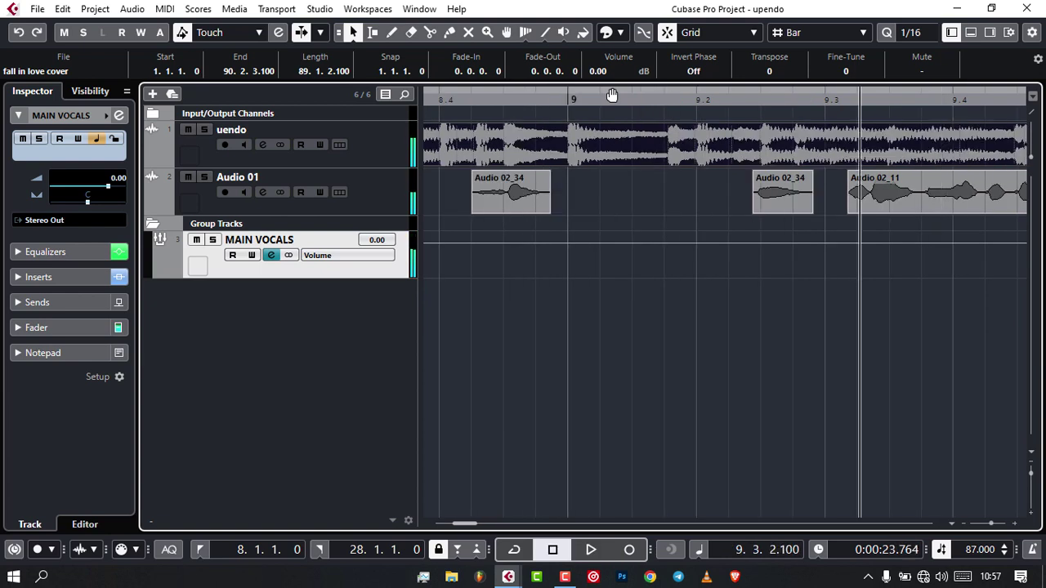
key(space)
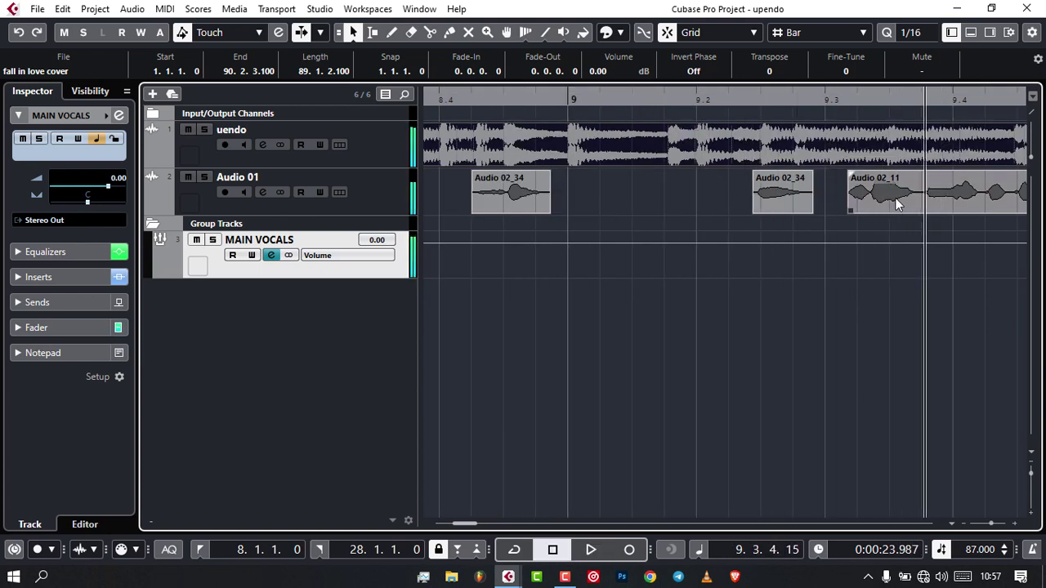
drag(957, 192, 945, 186)
click(871, 243)
click(710, 103)
key(space)
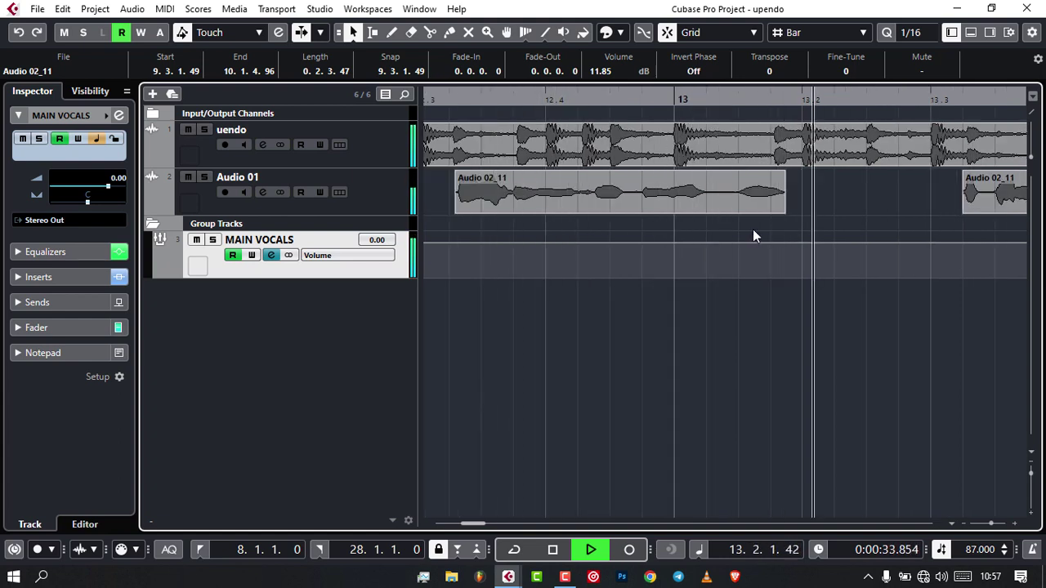
key(space)
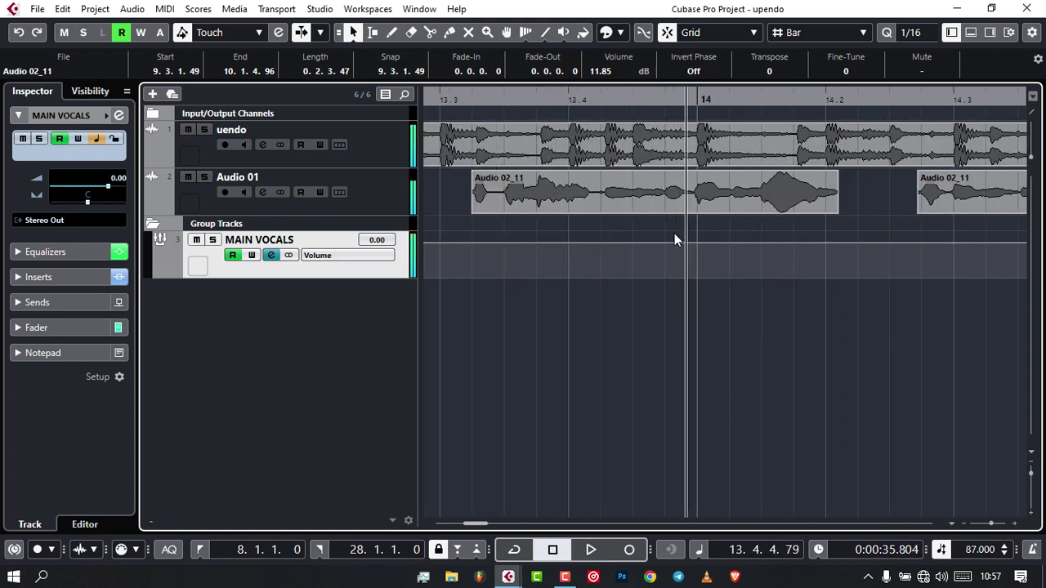
Return to bar 8, turn off automation reading for MAIN VOCALS, and open its channel settings
key(KP_1)
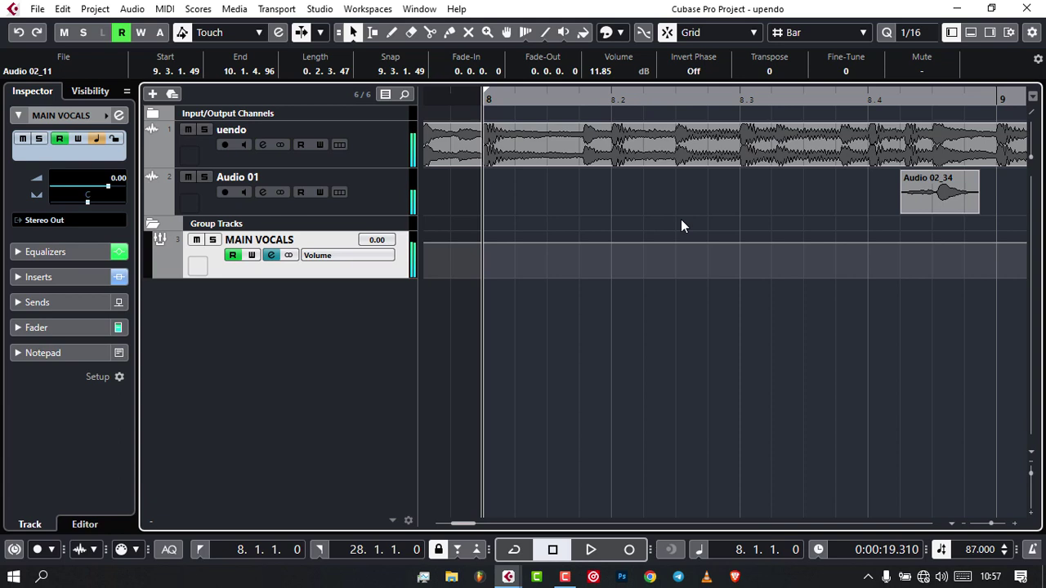
click(232, 255)
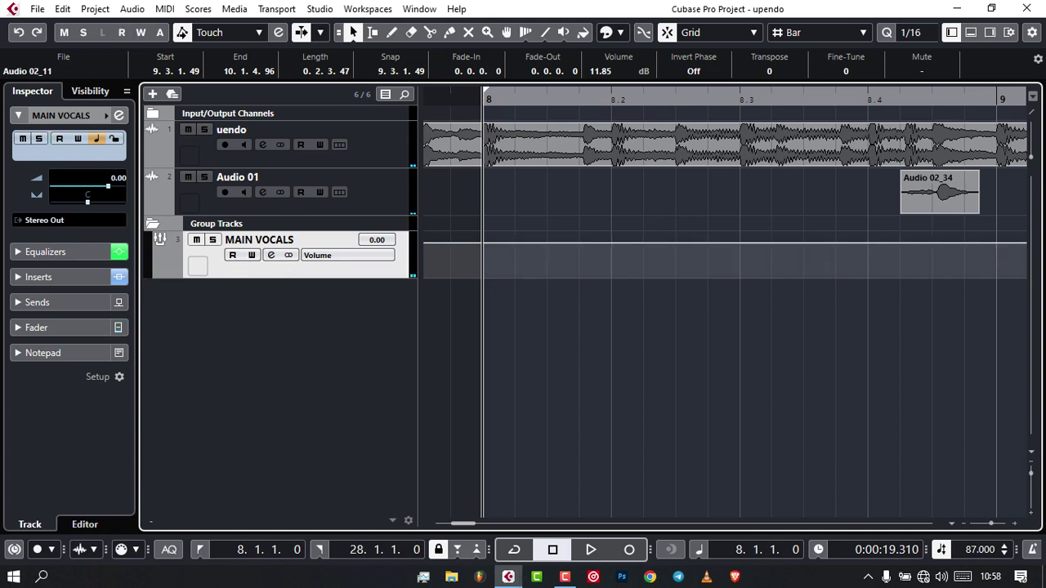
click(120, 116)
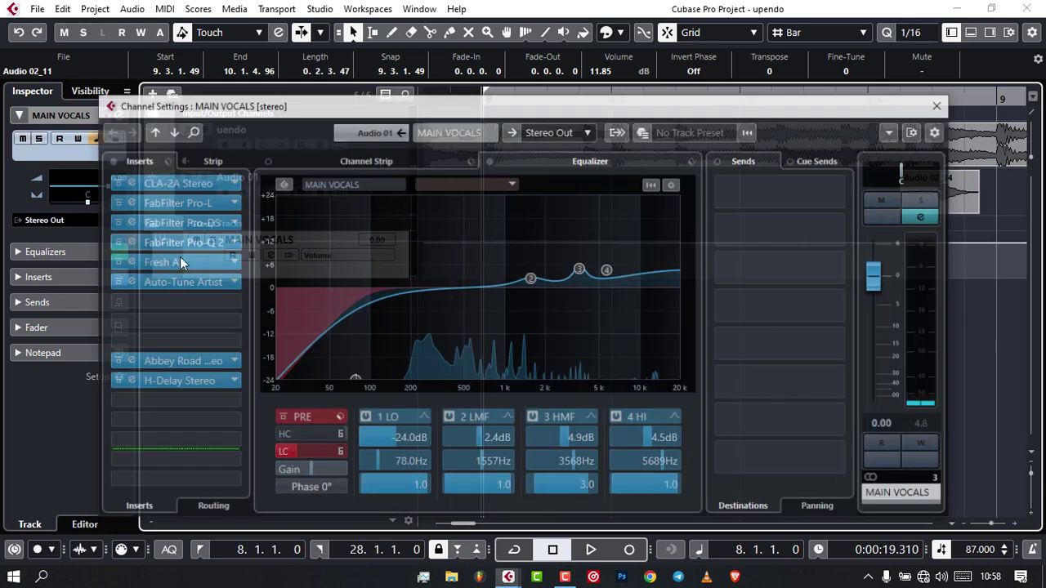
Insert the VEQ3 Stereo equalizer in the first free slot below H-Delay Stereo on MAIN VOCALS
click(201, 401)
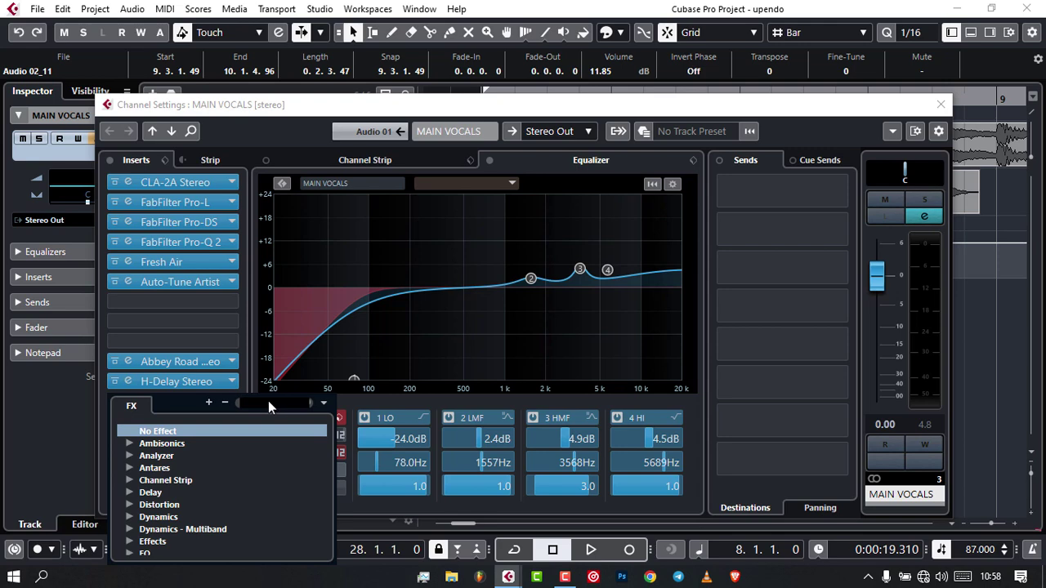
text(V)
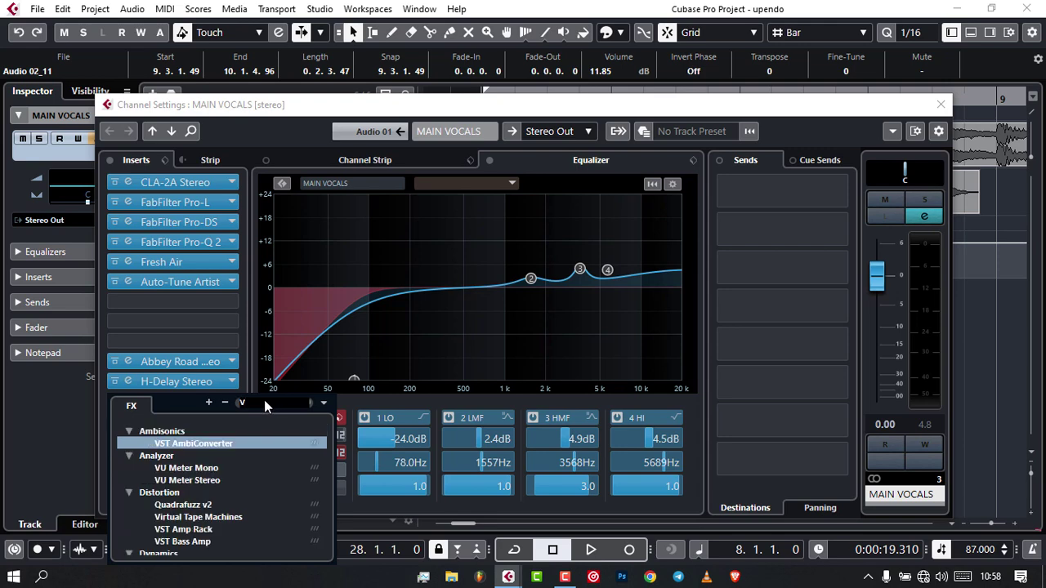
key(BackSpace)
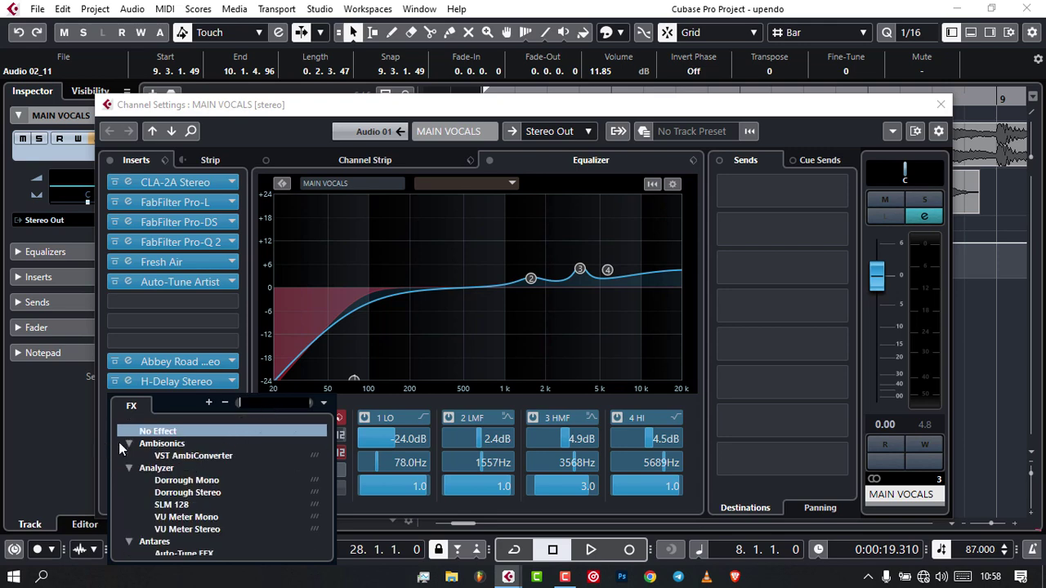
scroll(152, 433, down, 15)
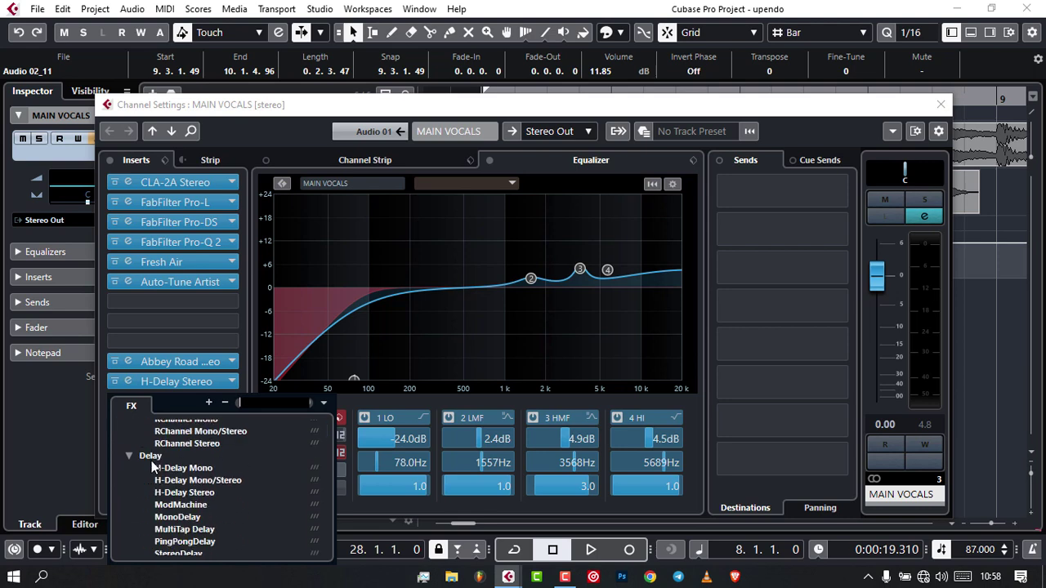
scroll(142, 486, down, 20)
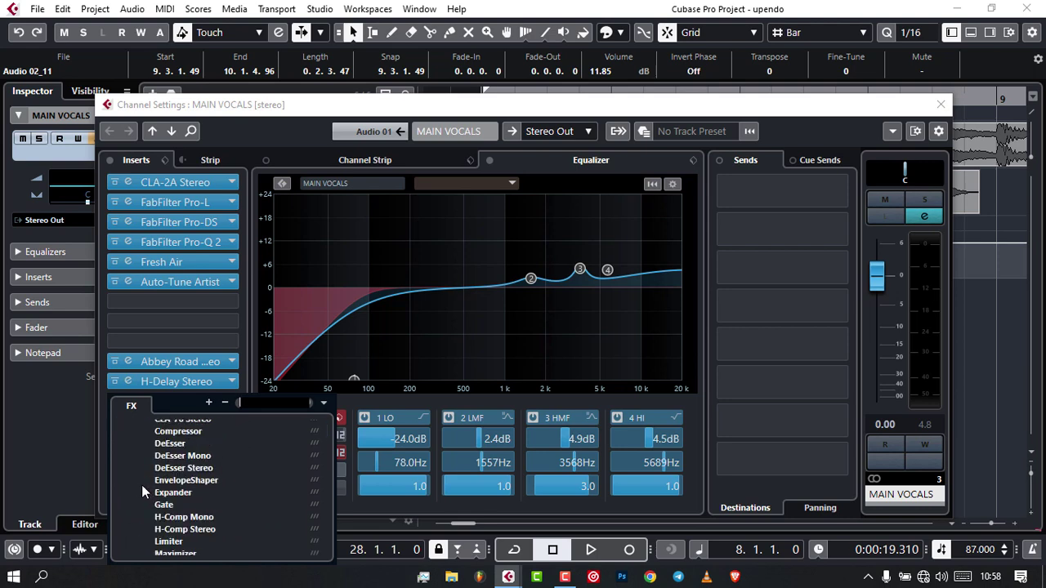
scroll(137, 485, down, 10)
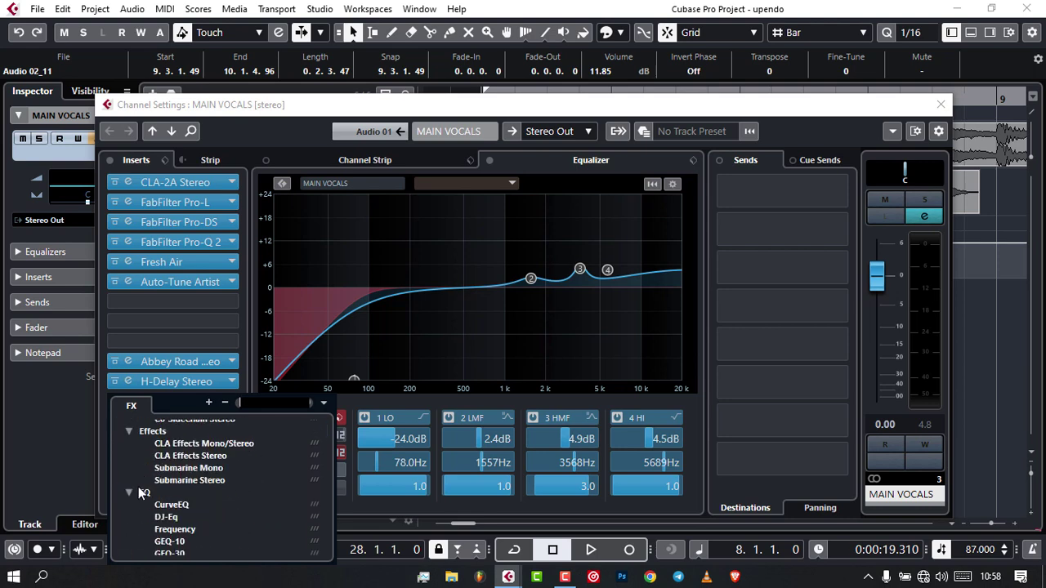
scroll(175, 480, down, 3)
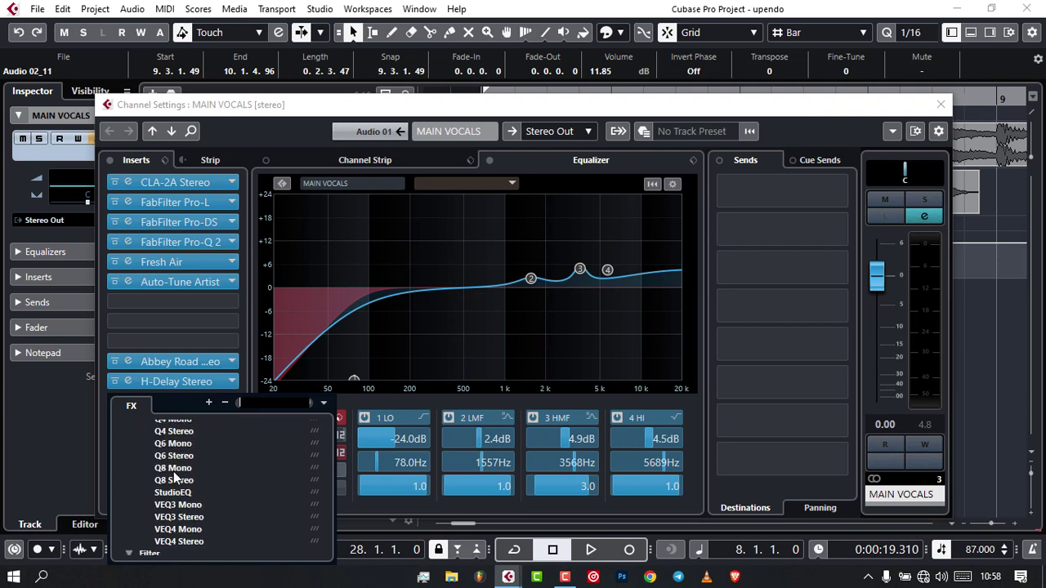
click(183, 517)
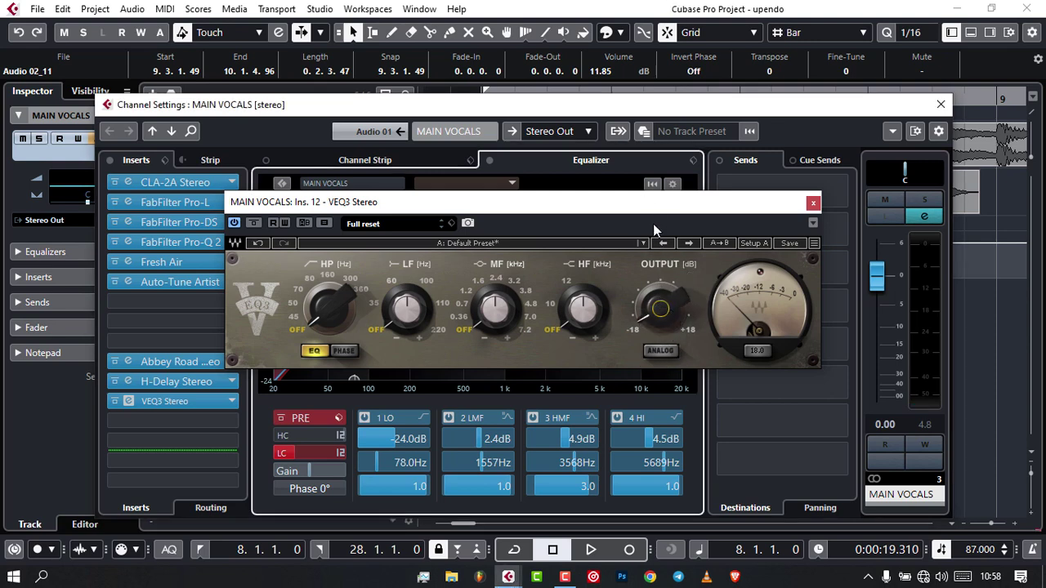
Set VEQ3's MF to 0.7 kHz and HF to 10 kHz, audition the vocals, and close the plug-in window
drag(645, 208, 648, 176)
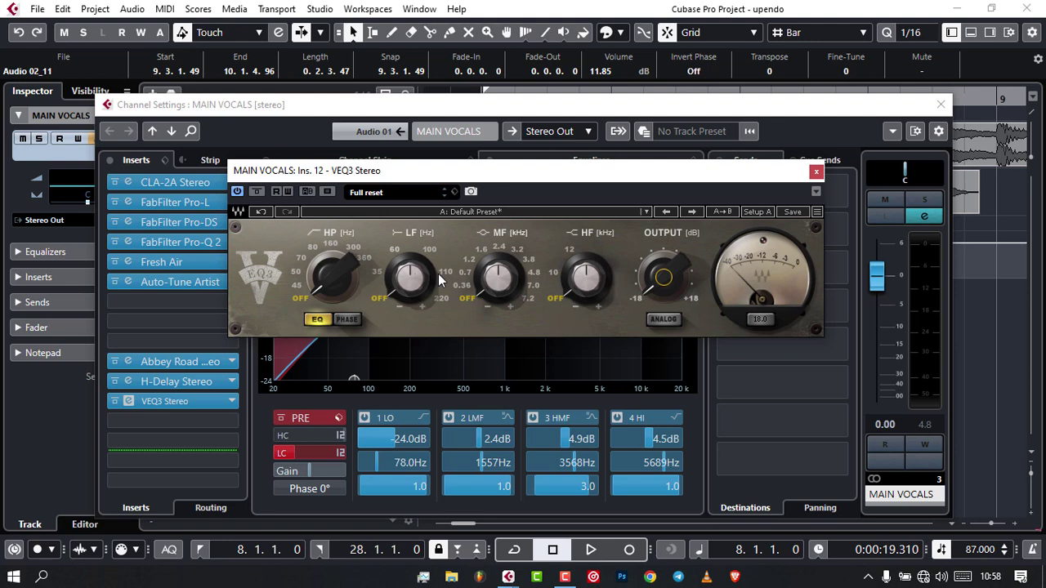
click(569, 293)
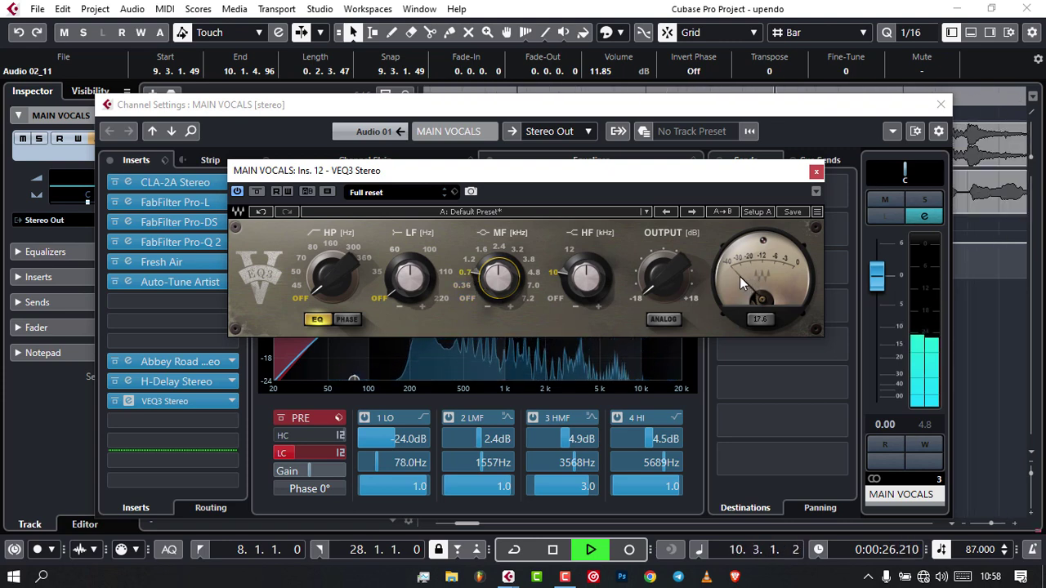
key(space)
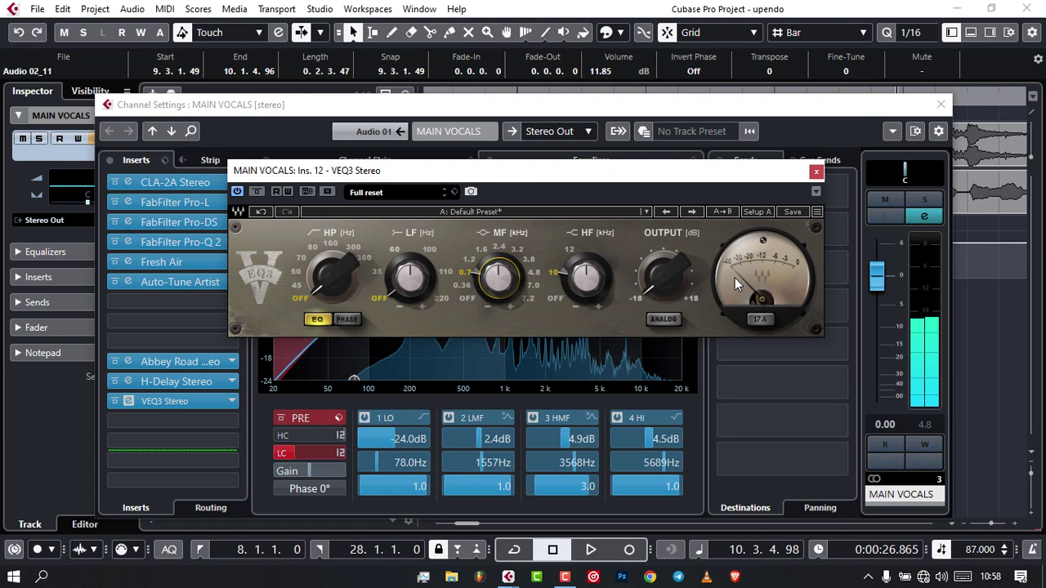
click(816, 173)
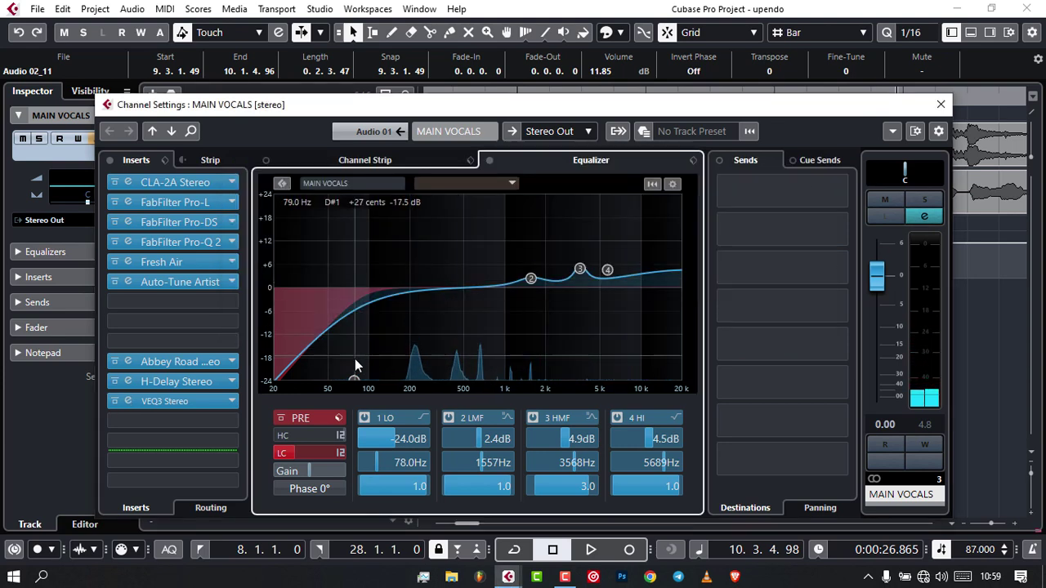
Remove VEQ3 Stereo from the insert slot below H-Delay Stereo
click(233, 399)
scroll(183, 472, up, 3)
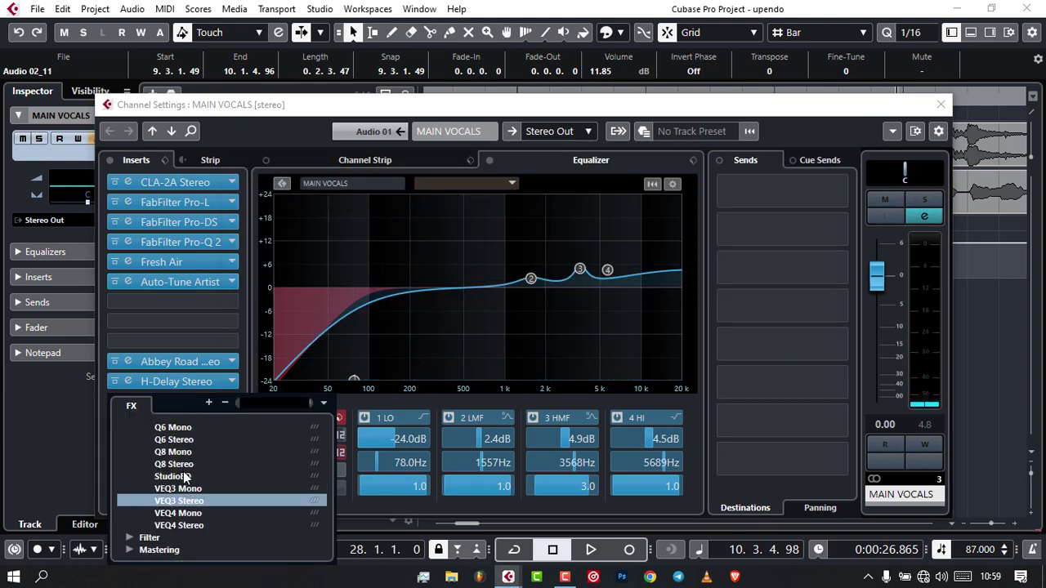
scroll(192, 468, up, 5)
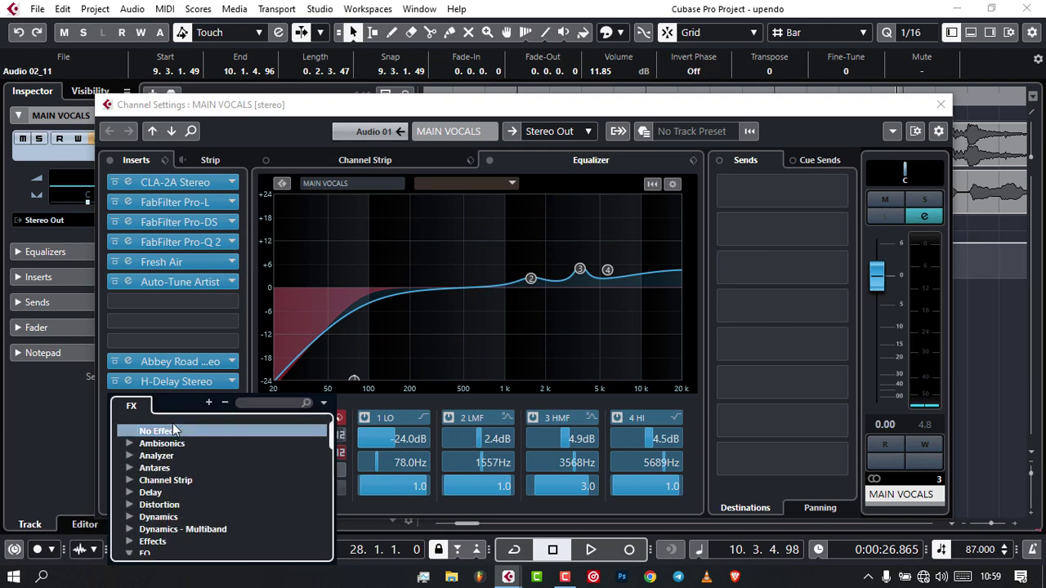
click(181, 429)
click(490, 326)
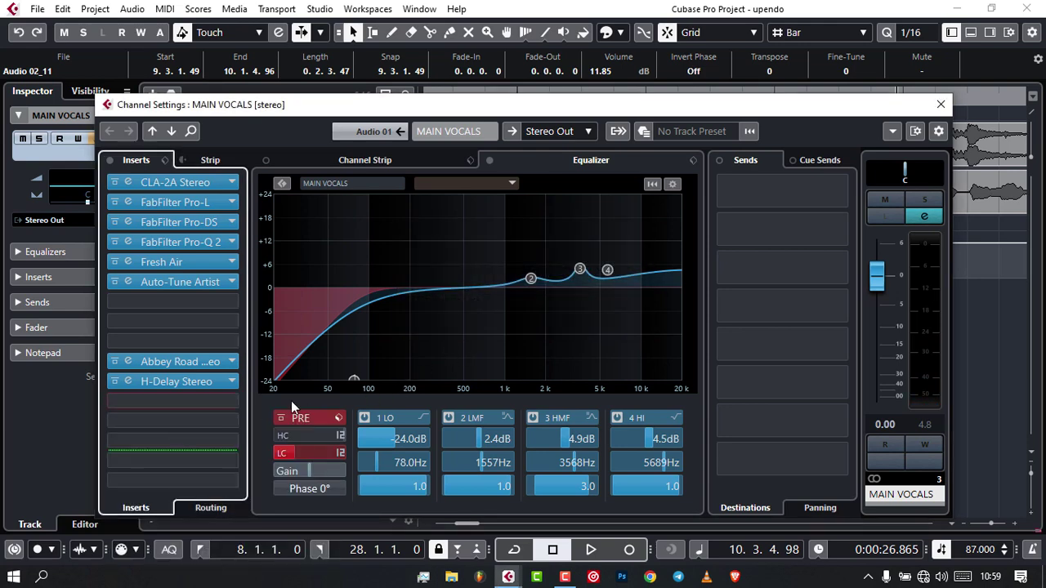
Insert FabFilter Pro-Q 2 in the empty slot below H-Delay Stereo on MAIN VOCALS
click(231, 401)
text(FAB)
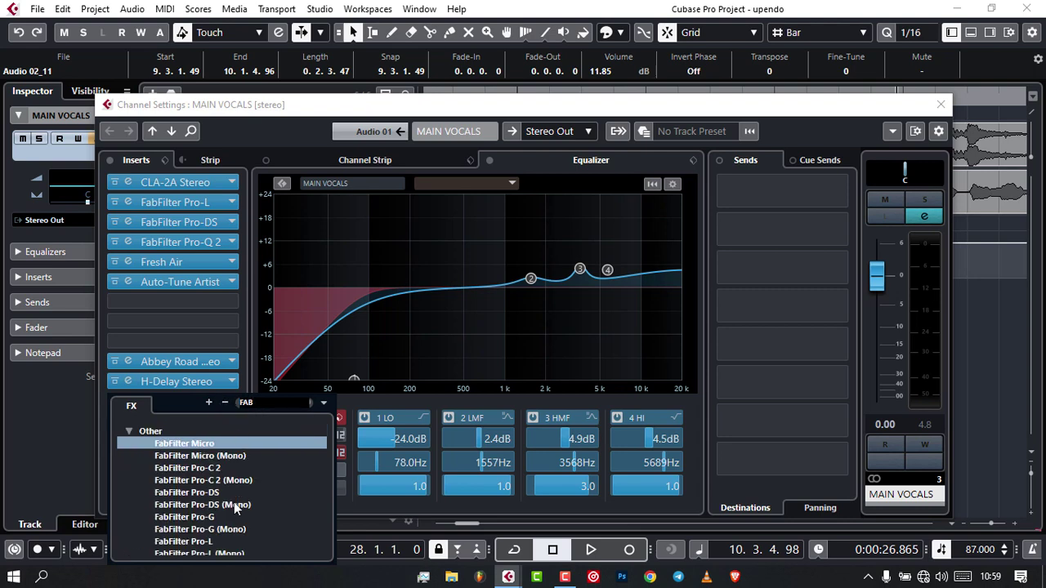
scroll(236, 508, down, 8)
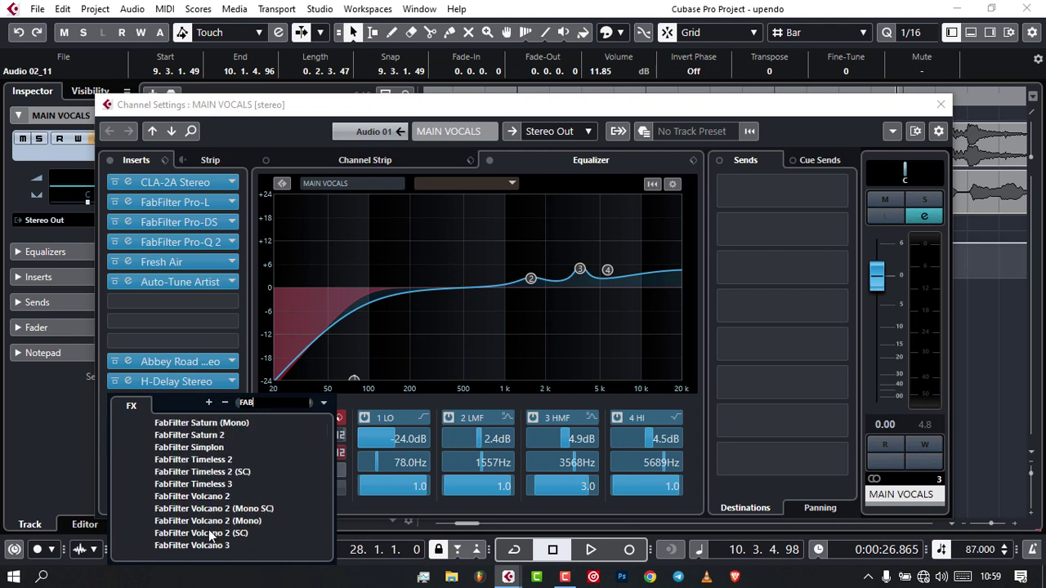
scroll(206, 523, up, 2)
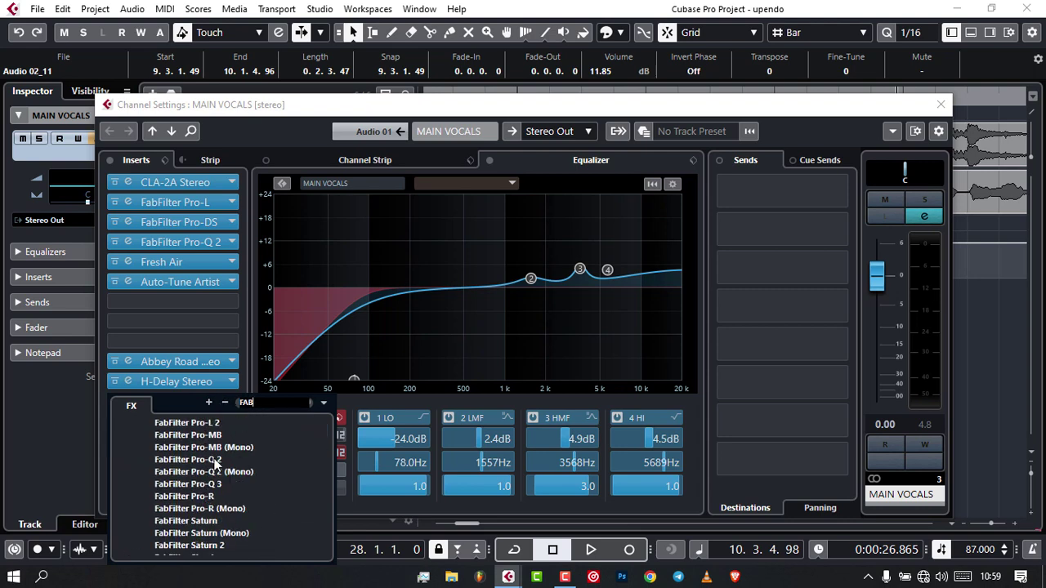
click(214, 460)
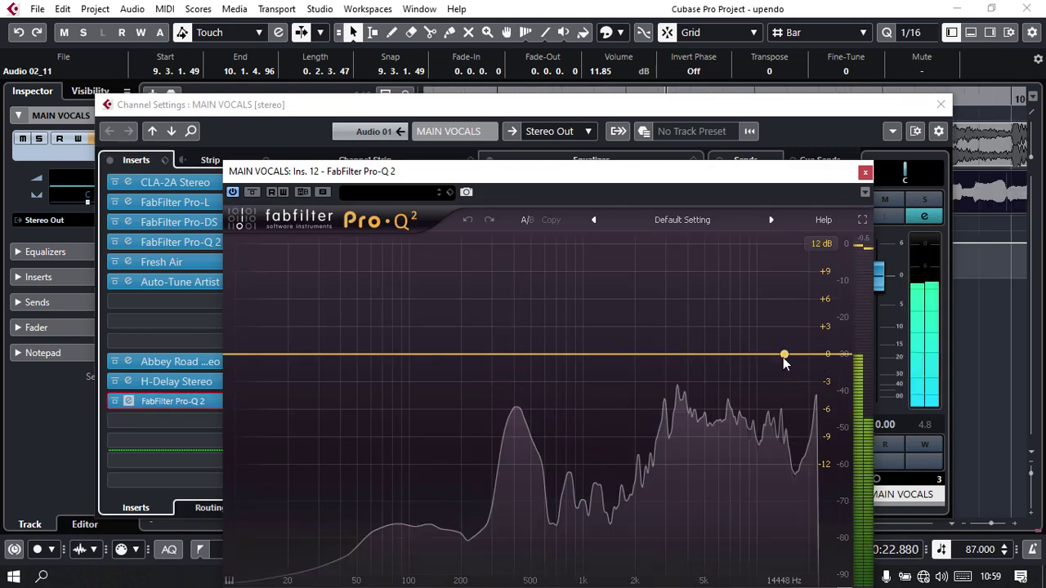
During playback, add bells at about 1414 Hz (+0.83 dB) and 331 Hz (+1 dB), plus a high shelf at about 7700 Hz (+1.75 dB)
drag(748, 356, 629, 344)
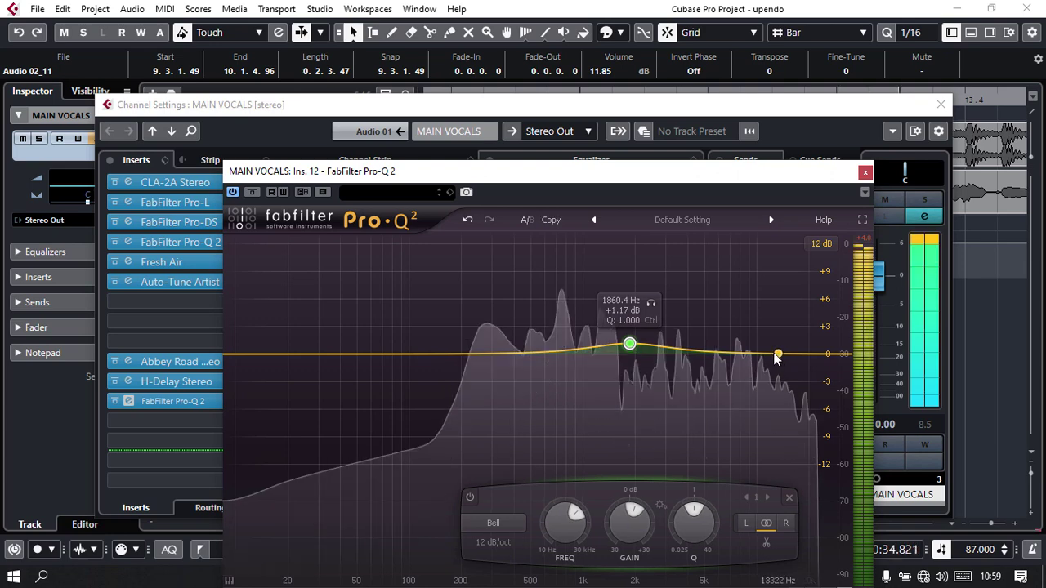
drag(776, 357, 736, 346)
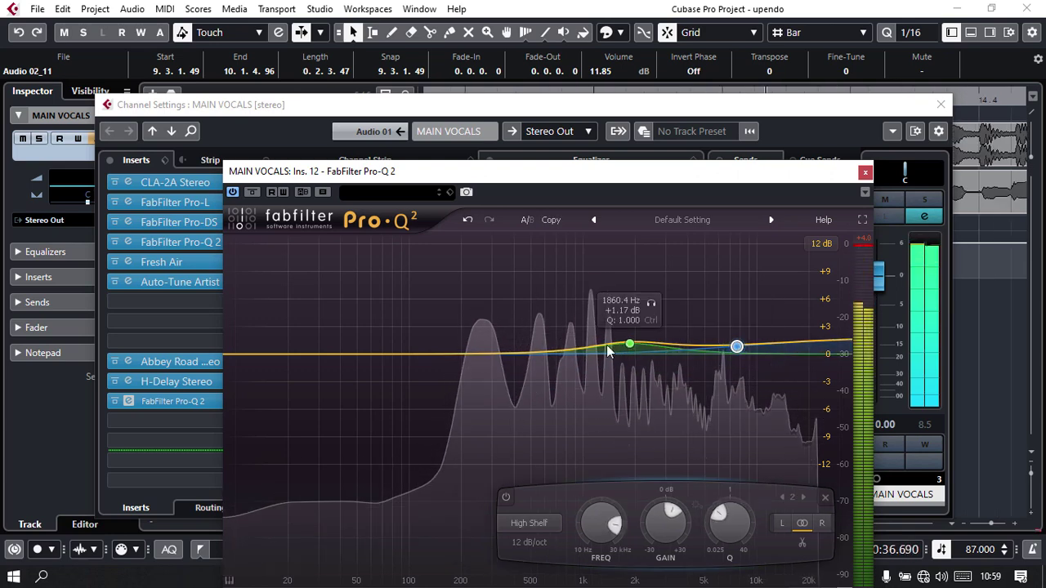
drag(629, 344, 608, 347)
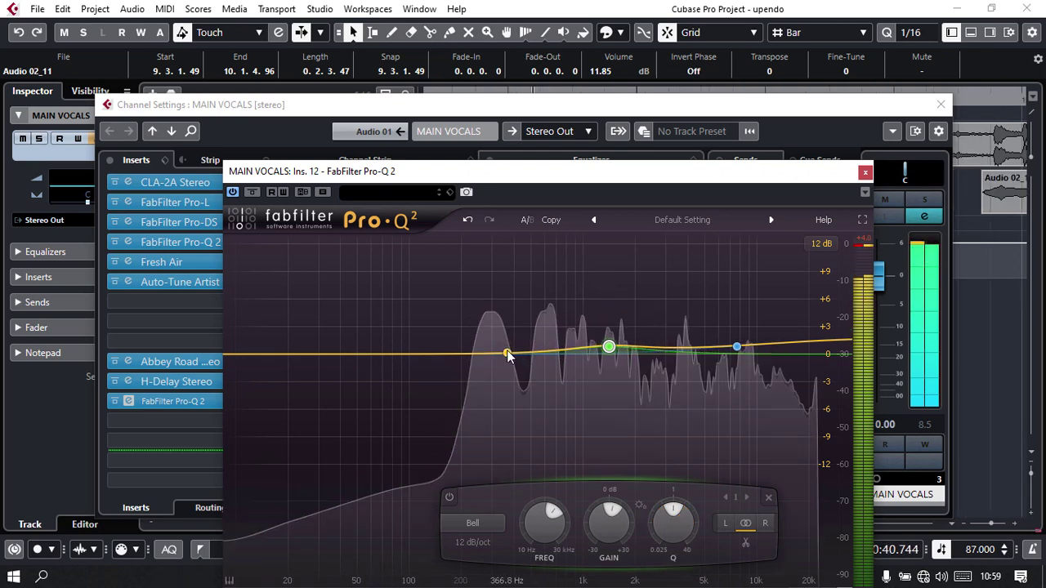
drag(507, 354, 499, 345)
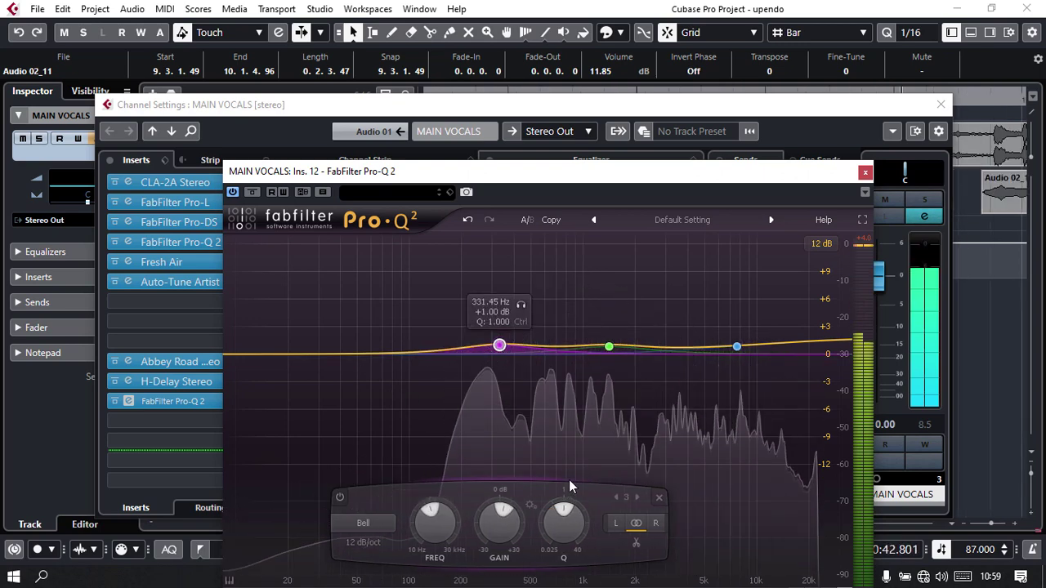
Add a narrow bell cut at about 785 Hz with about -4.83 dB gain and a Q of about 25.8
drag(567, 353, 564, 380)
scroll(563, 379, up, 5)
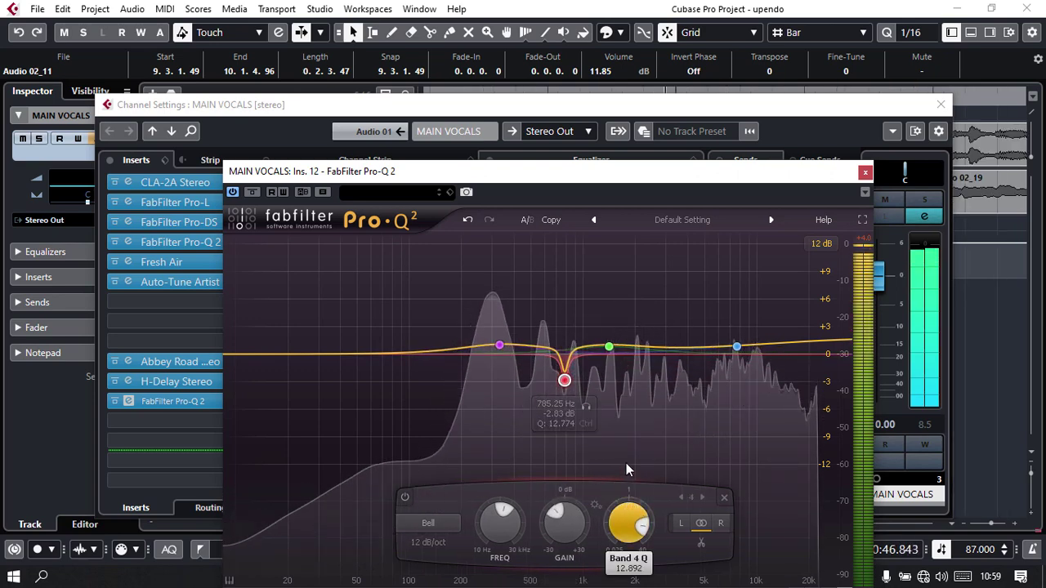
drag(626, 462, 603, 451)
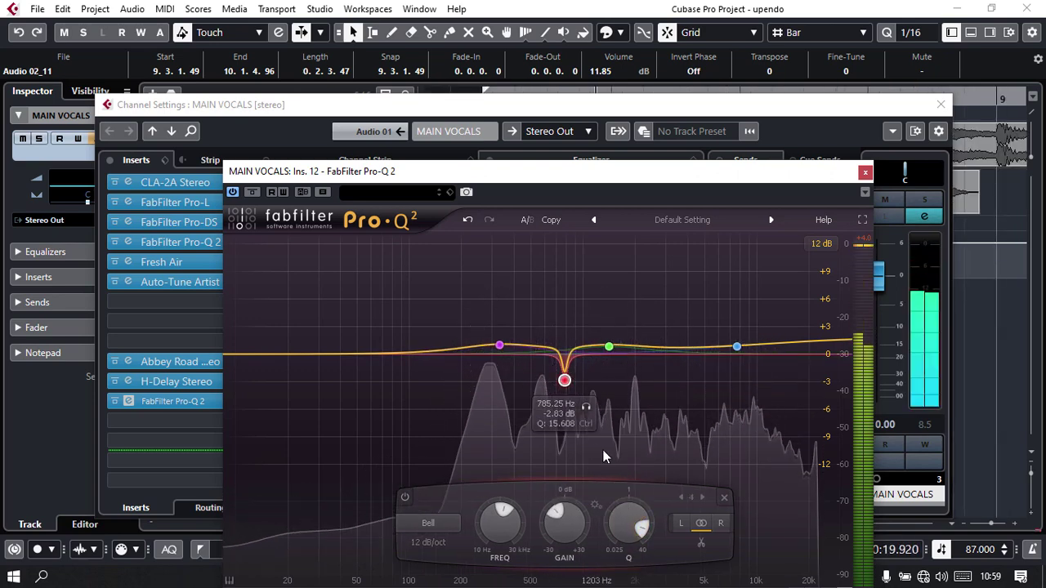
scroll(629, 527, up, 4)
drag(564, 380, 564, 399)
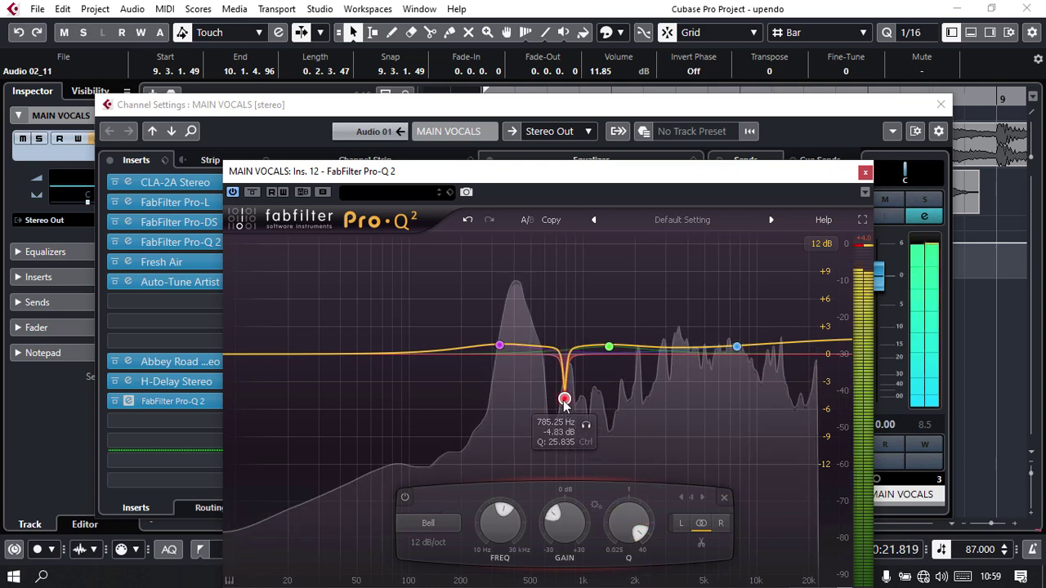
Adjust the boosts to about +0.67 dB at 1414 Hz, +0.33 dB at 331 Hz, and +1.92 dB for the high shelf at about 7320 Hz
mouse_move(738, 350)
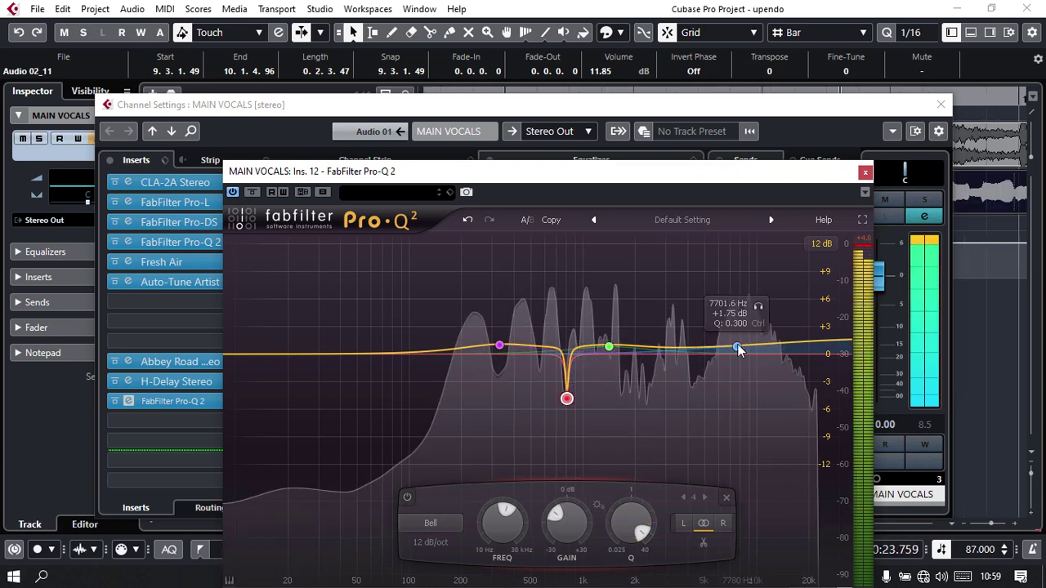
click(611, 346)
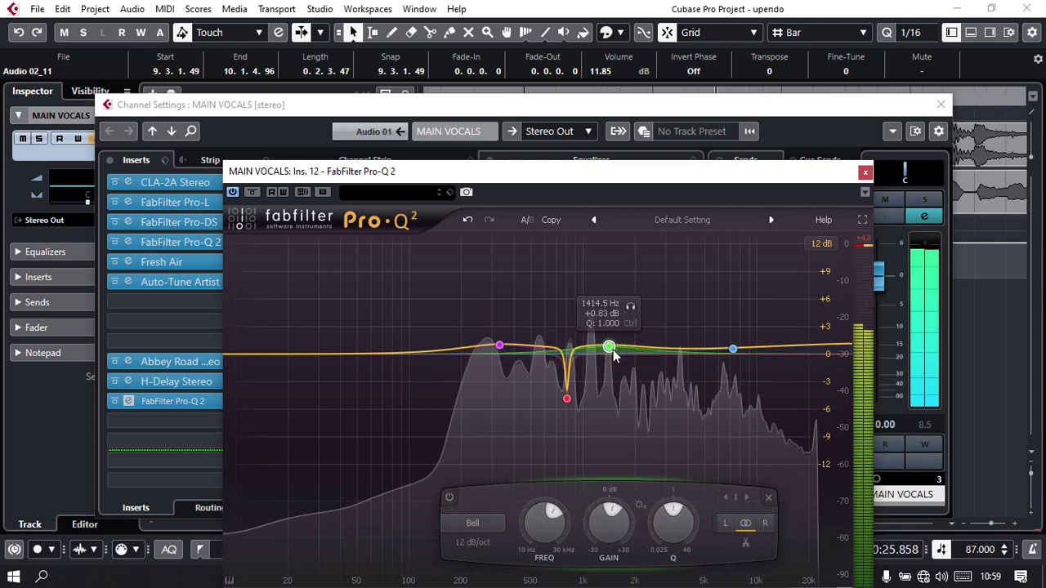
click(500, 350)
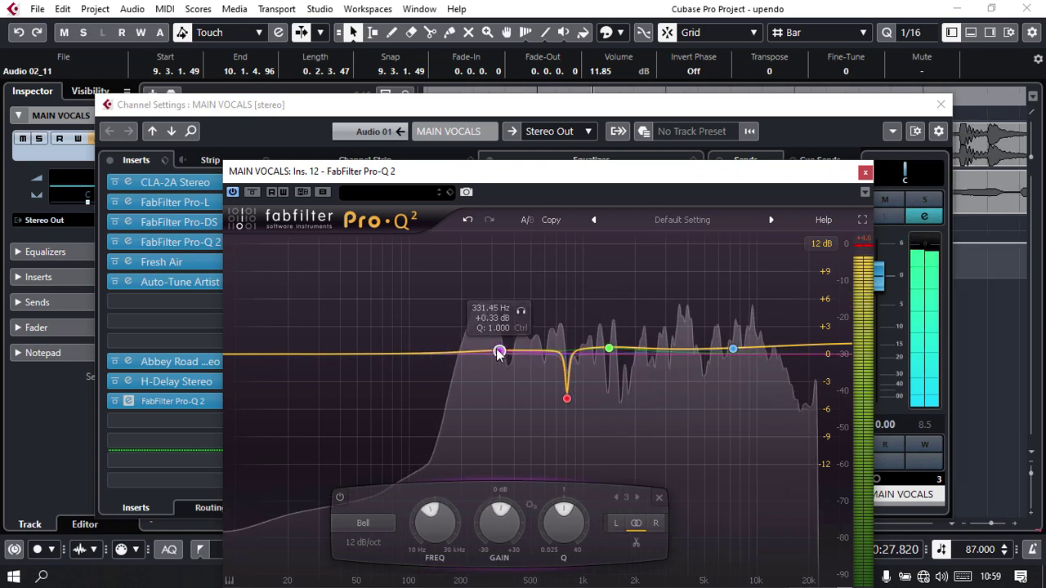
mouse_move(723, 331)
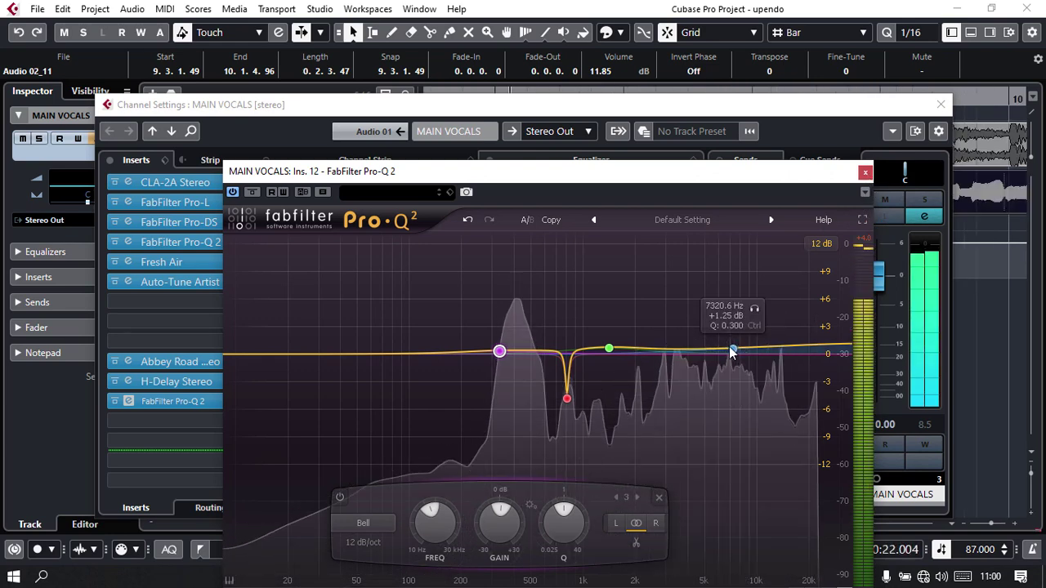
drag(731, 351, 729, 345)
Toggle the bypass of the new Pro-Q 2 insert during playback to compare the vocals with and without its EQ
click(115, 401)
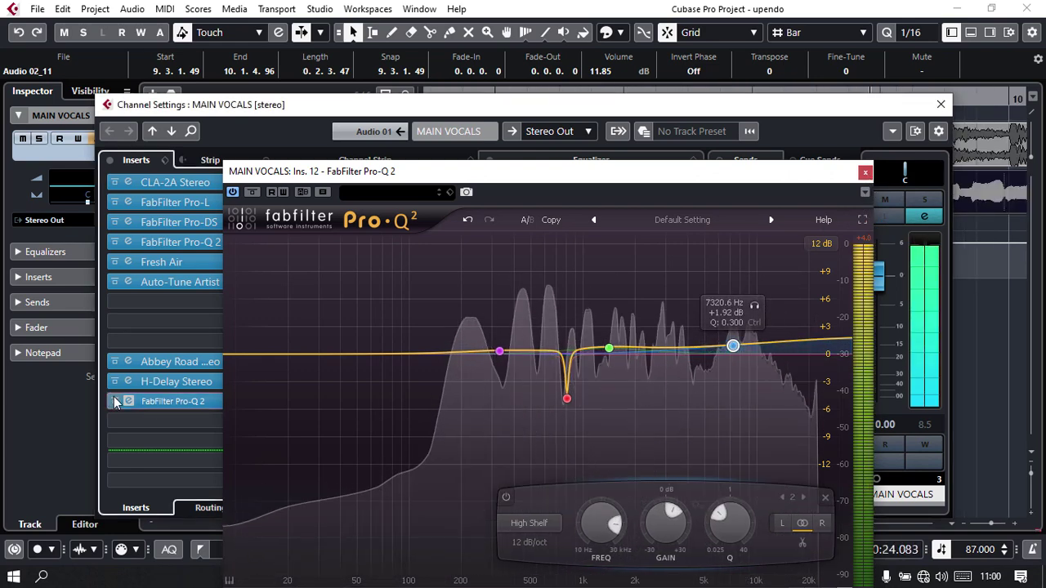
click(669, 348)
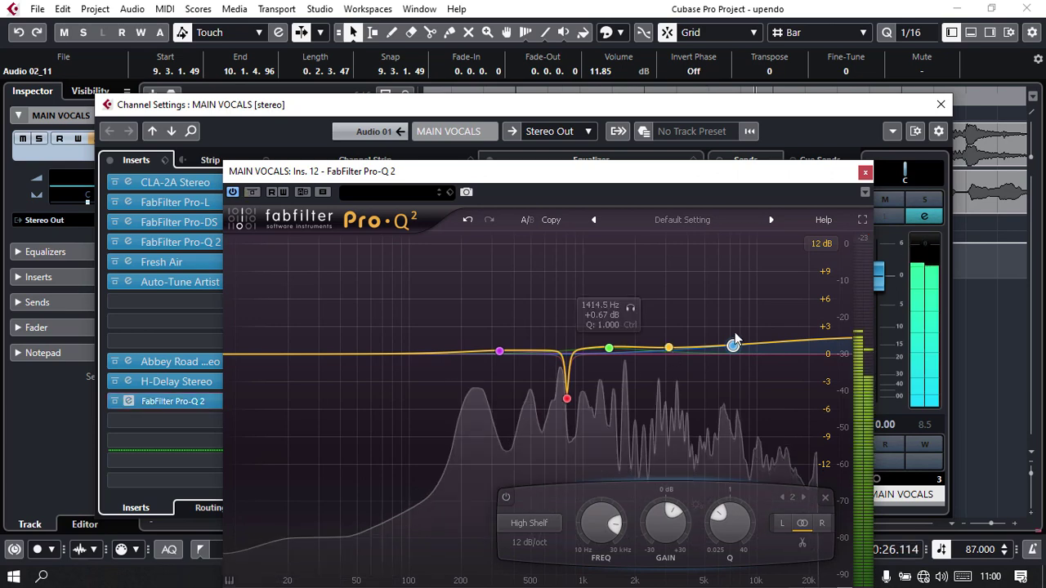
Undo the last Pro-Q 2 change, lower the high shelf's frequency to about 3 kHz, and close the EQ
key(ctrl+z)
drag(732, 345, 710, 338)
drag(668, 340, 663, 347)
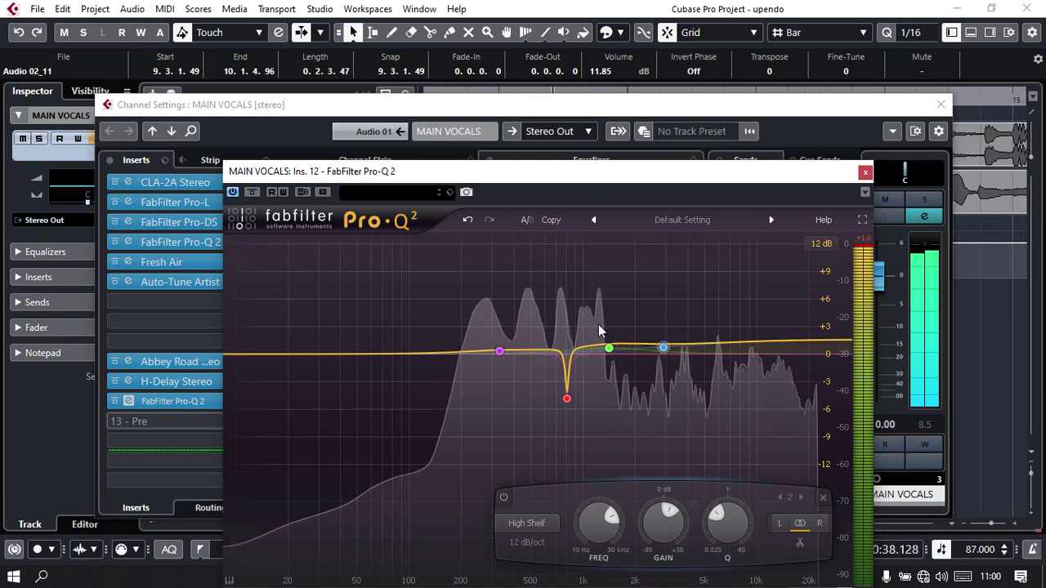
click(864, 171)
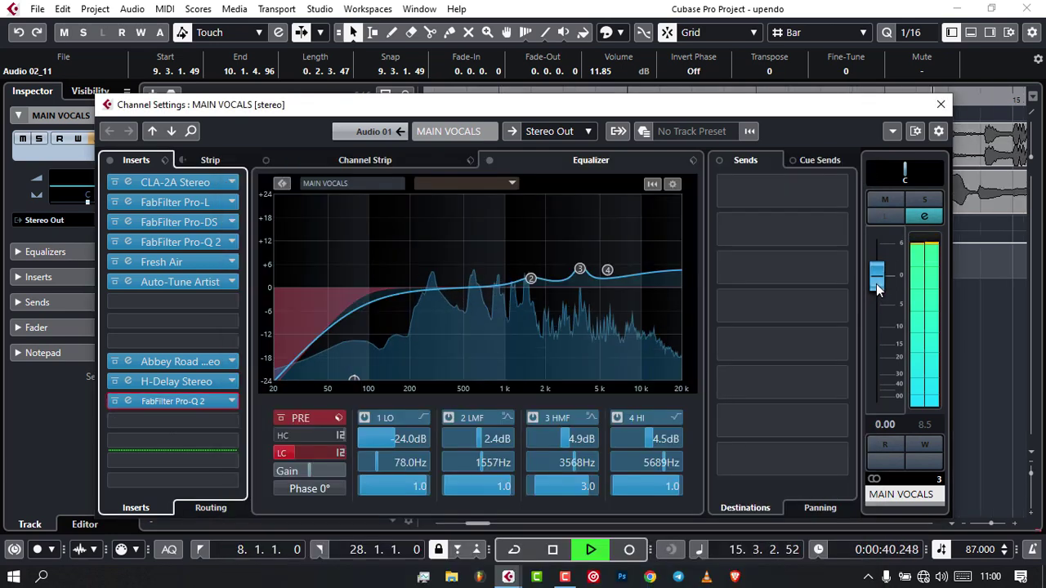
Set the MAIN VOCALS channel EQ's LMF band to 3.0 dB at 1517 Hz and return the channel fader to 0.00
drag(875, 283, 875, 273)
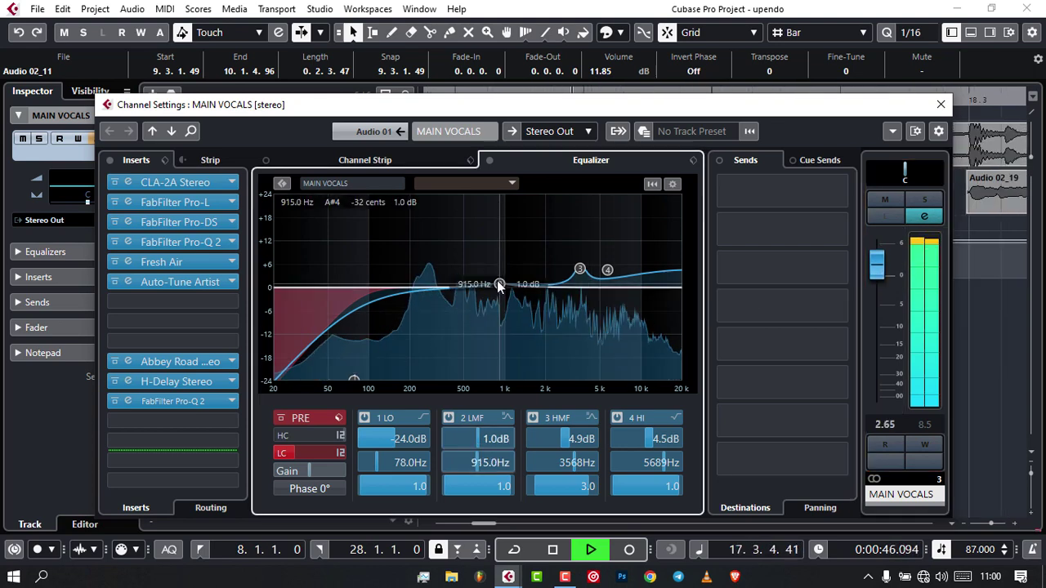
mouse_move(530, 279)
mouse_down()
mouse_move(538, 264)
mouse_move(526, 276)
mouse_up()
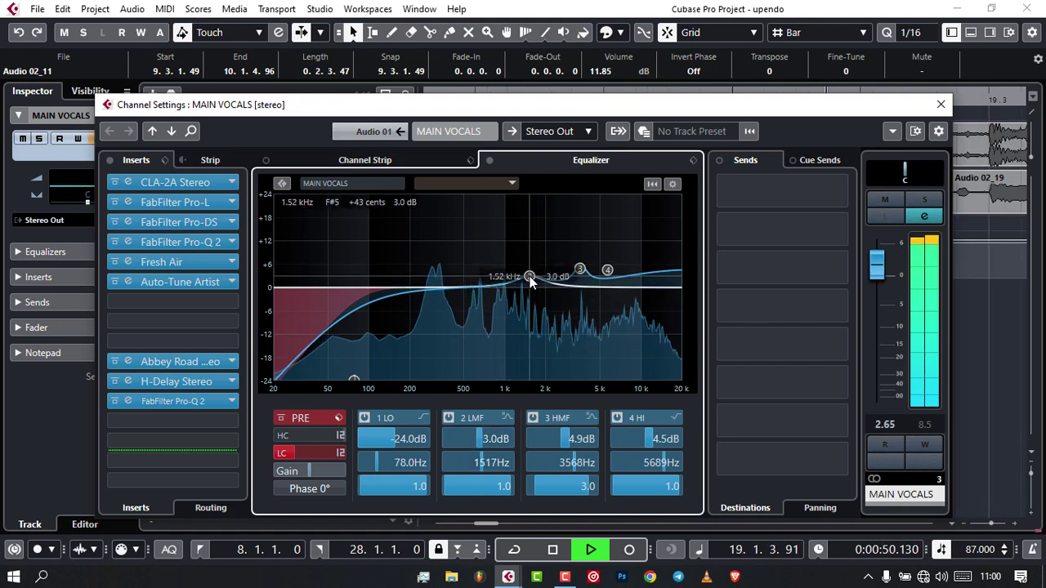
drag(876, 275, 879, 281)
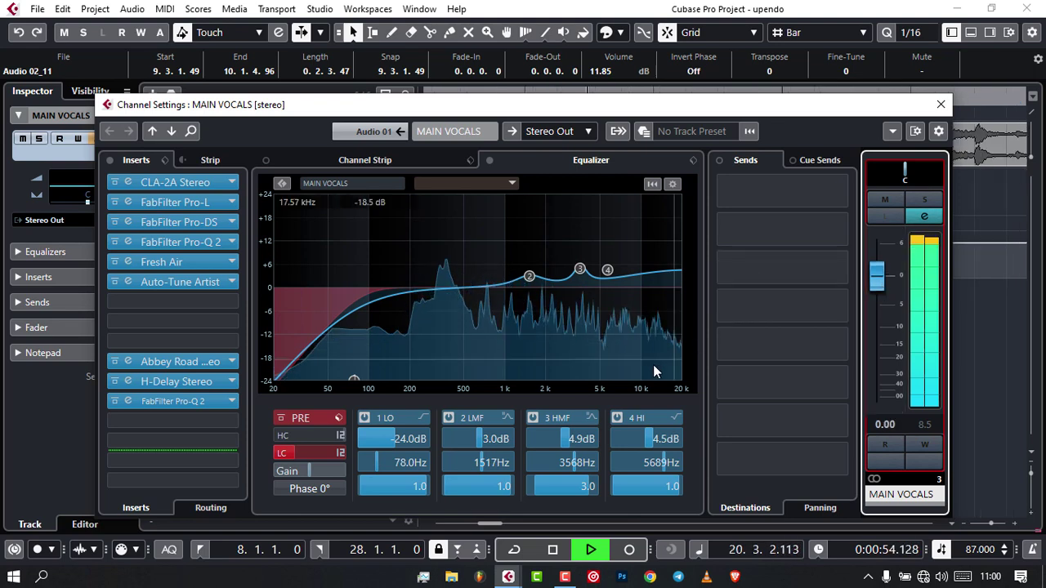
Boost the channel EQ's HMF band to 7.1 dB at 3175 Hz and the HI band to 8.3 dB at 5264 Hz, then close the channel settings
click(609, 272)
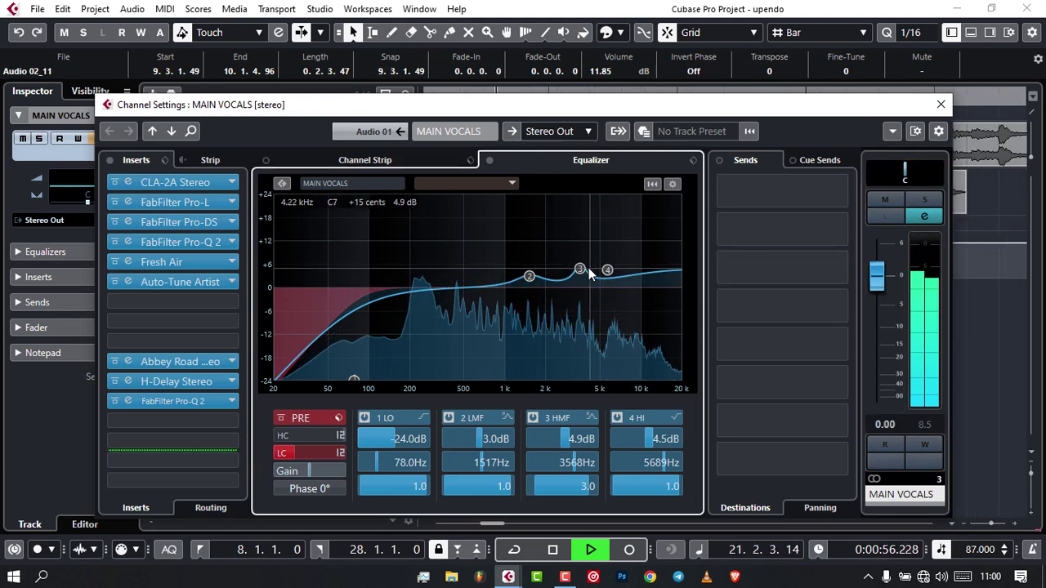
mouse_move(579, 270)
mouse_down()
mouse_move(563, 266)
mouse_move(580, 251)
mouse_move(573, 248)
mouse_move(605, 246)
mouse_move(572, 246)
mouse_move(574, 266)
mouse_up()
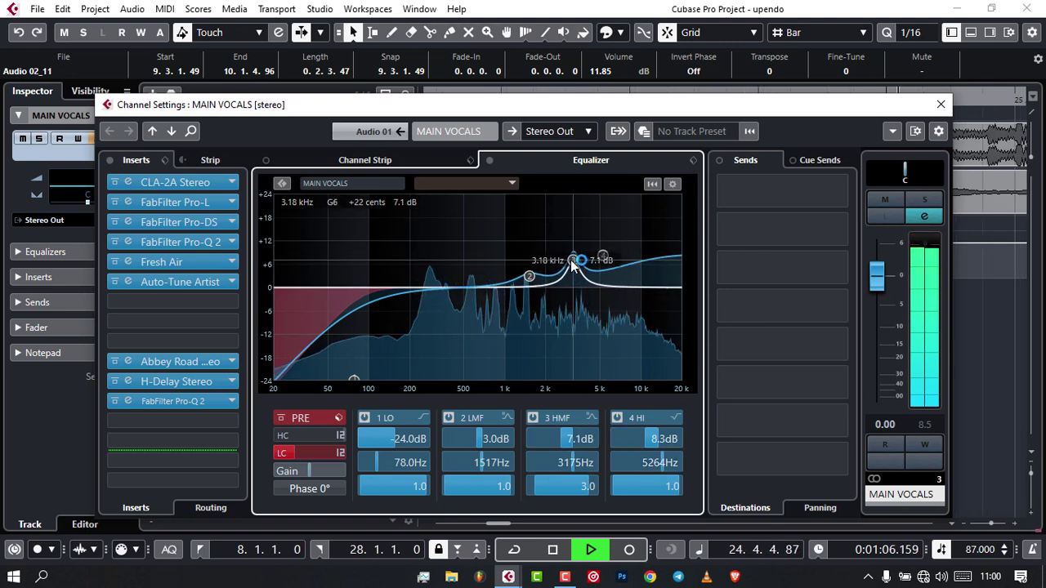
key(KP_1)
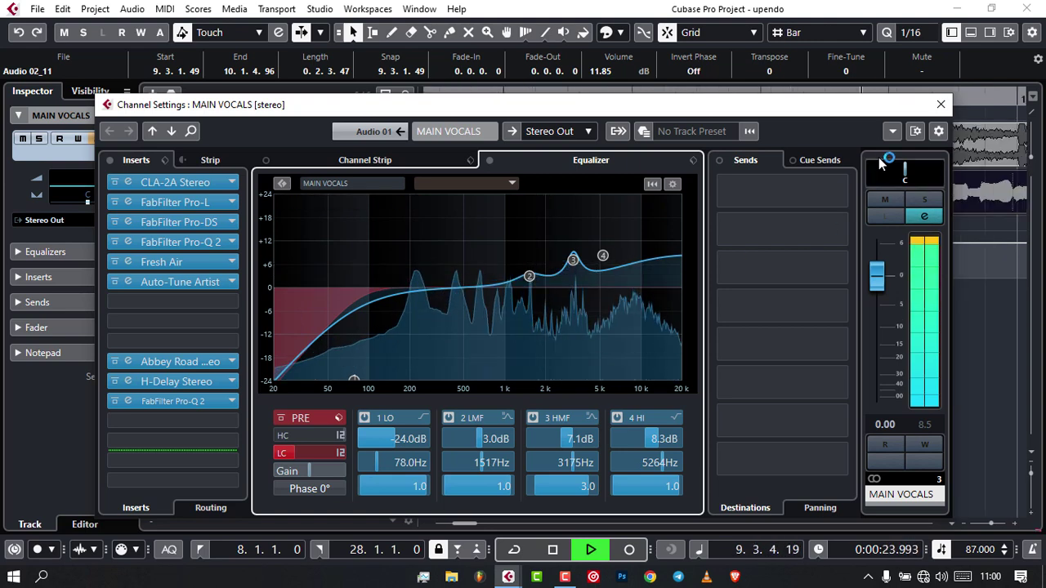
click(940, 104)
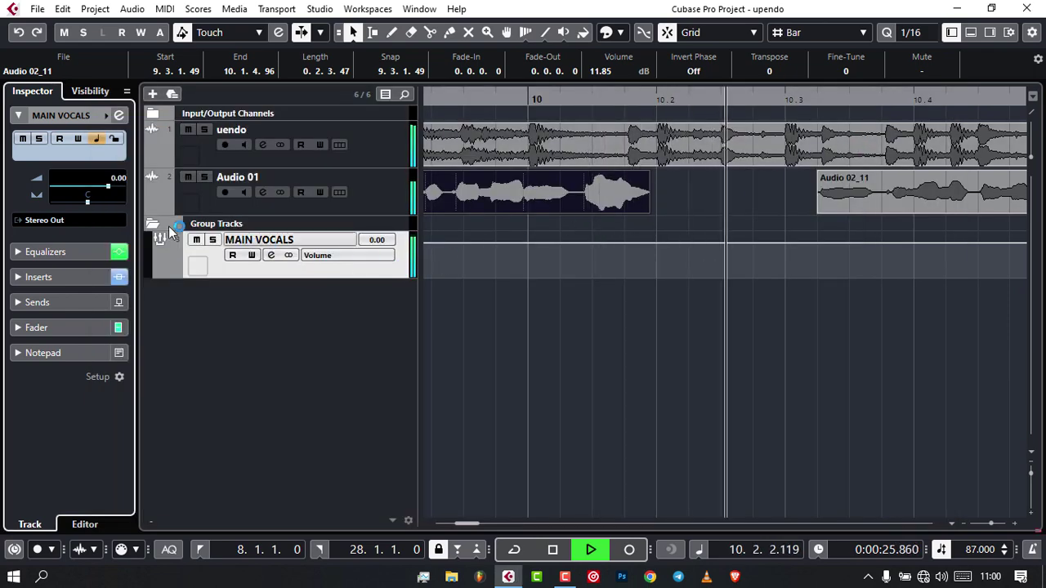
Set Analog to Off in the MAIN VOCALS Abbey Road Plates reverb and raise its Dry/Wet mix slightly
click(118, 115)
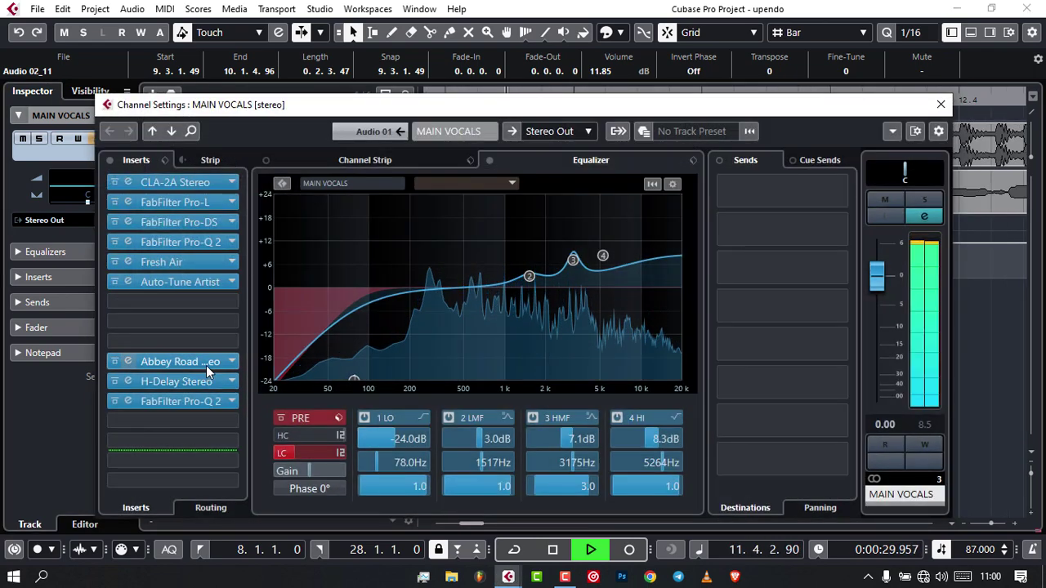
click(205, 361)
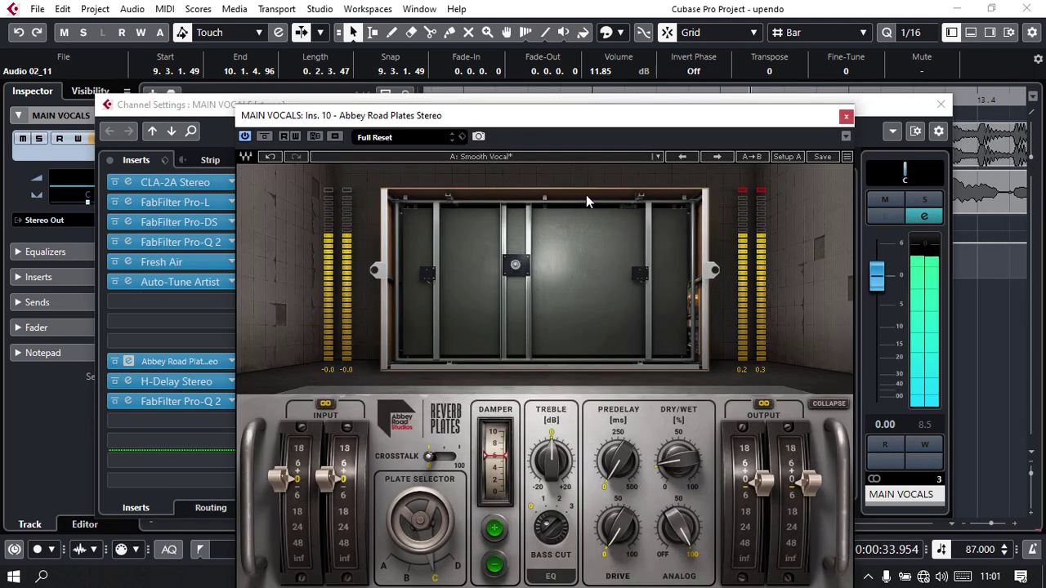
click(686, 527)
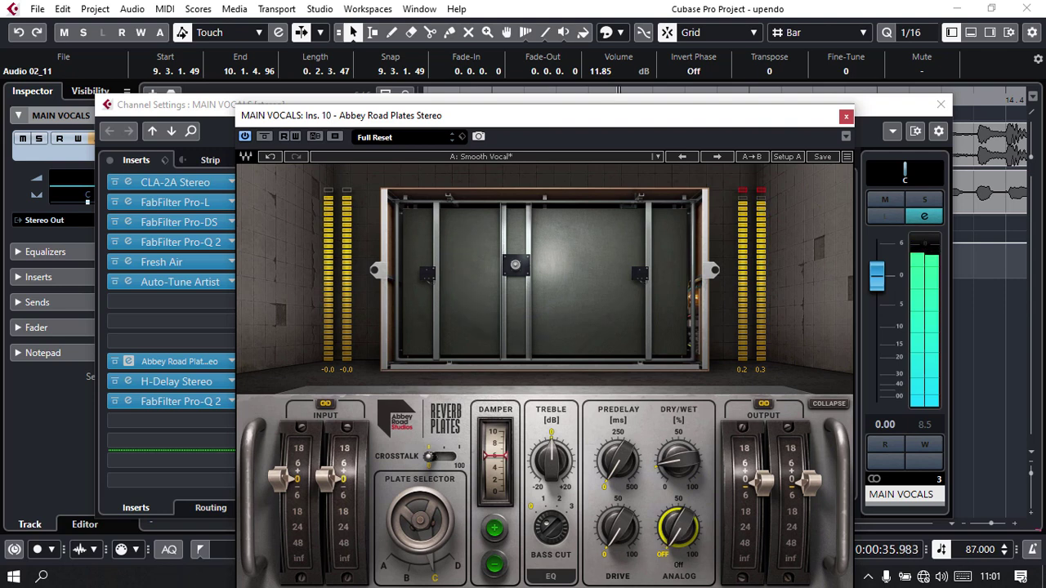
drag(678, 461, 678, 461)
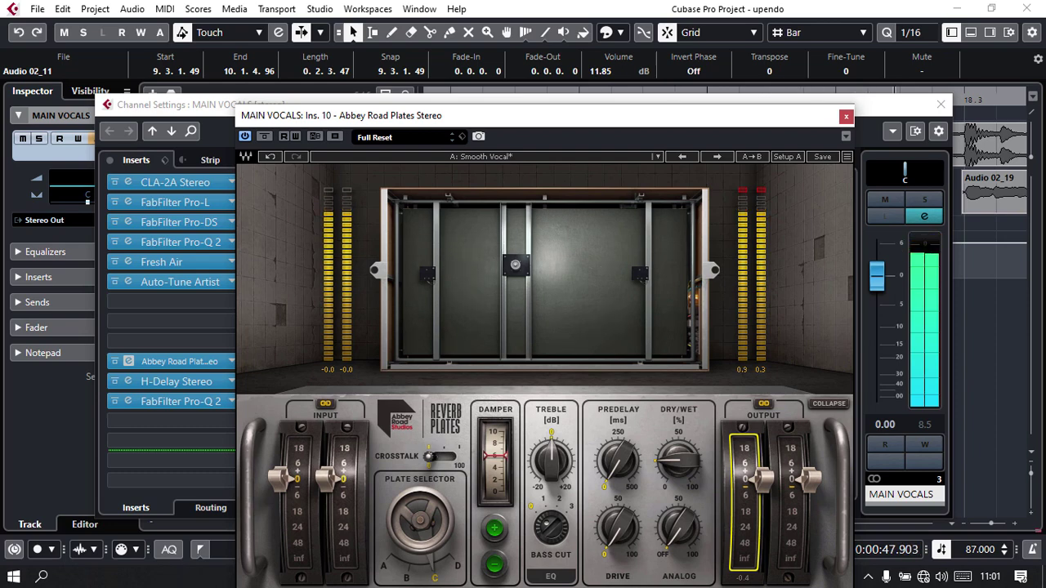
click(846, 117)
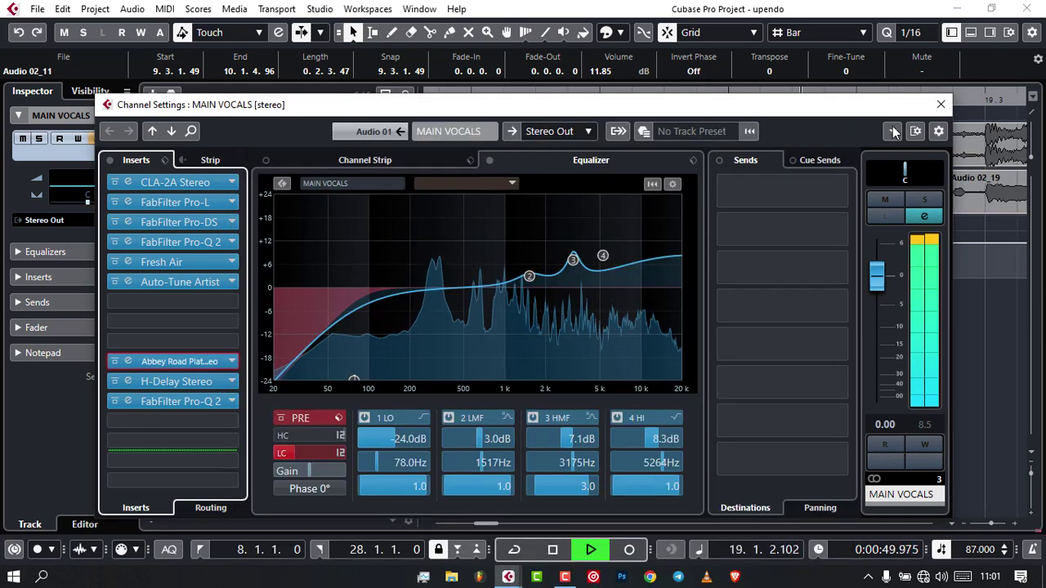
click(940, 104)
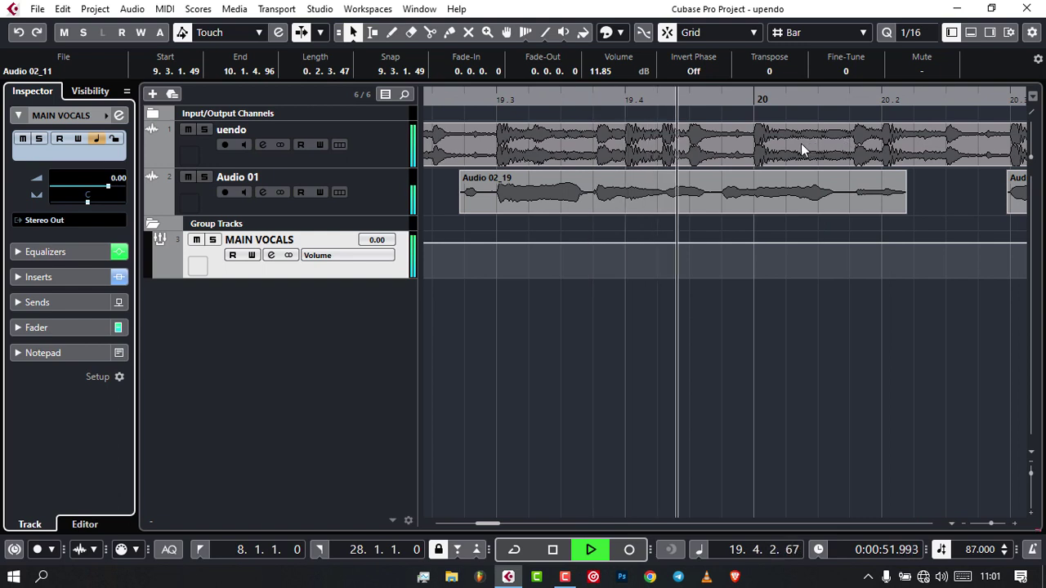
Stop playback, set the left locator to bar 1, and return the project cursor to the song's start
key(KP_1)
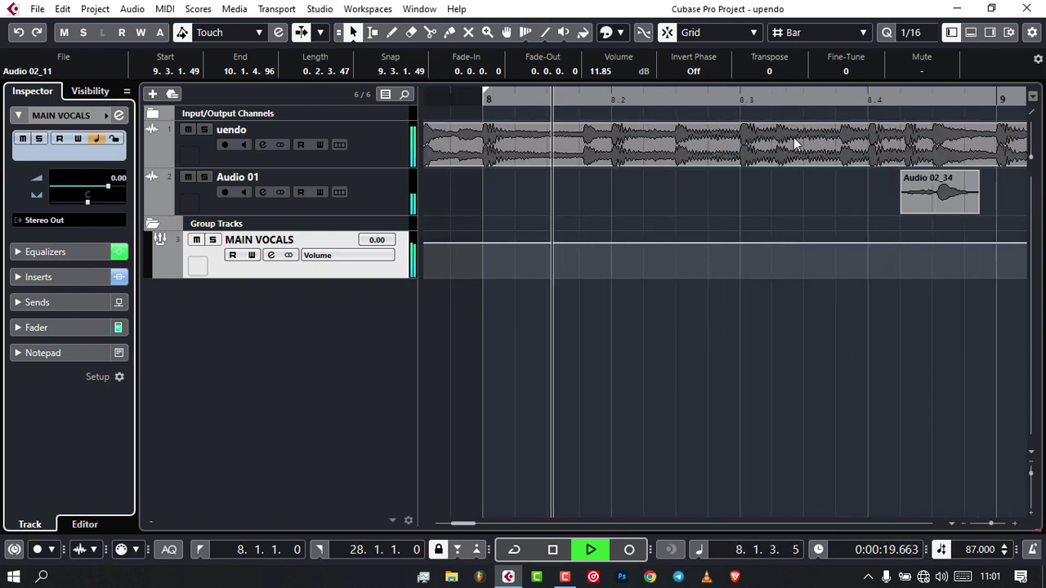
key(space)
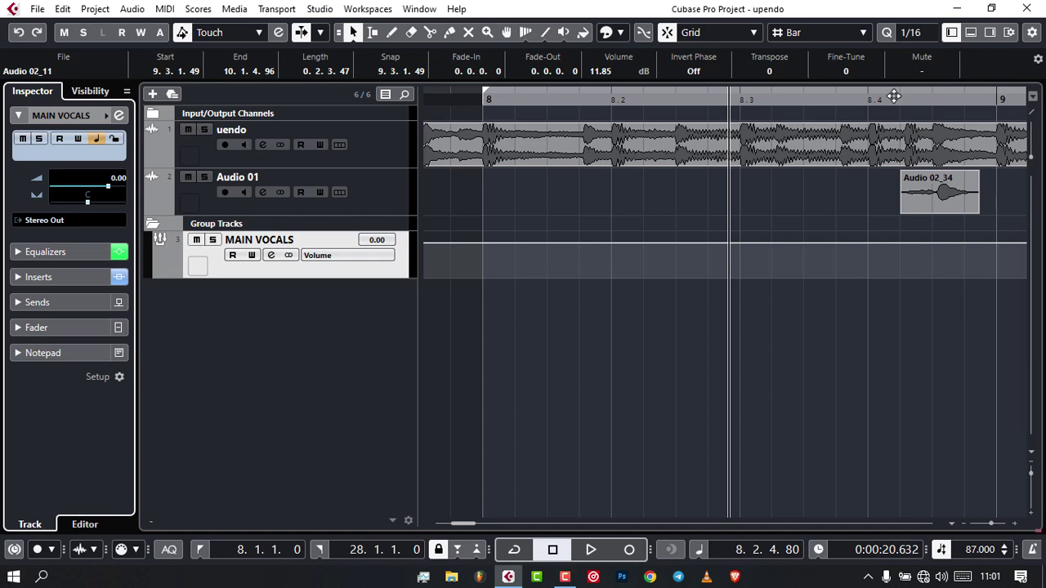
key(g)
key(g)
key(g)
key(g)
key(g)
key(g)
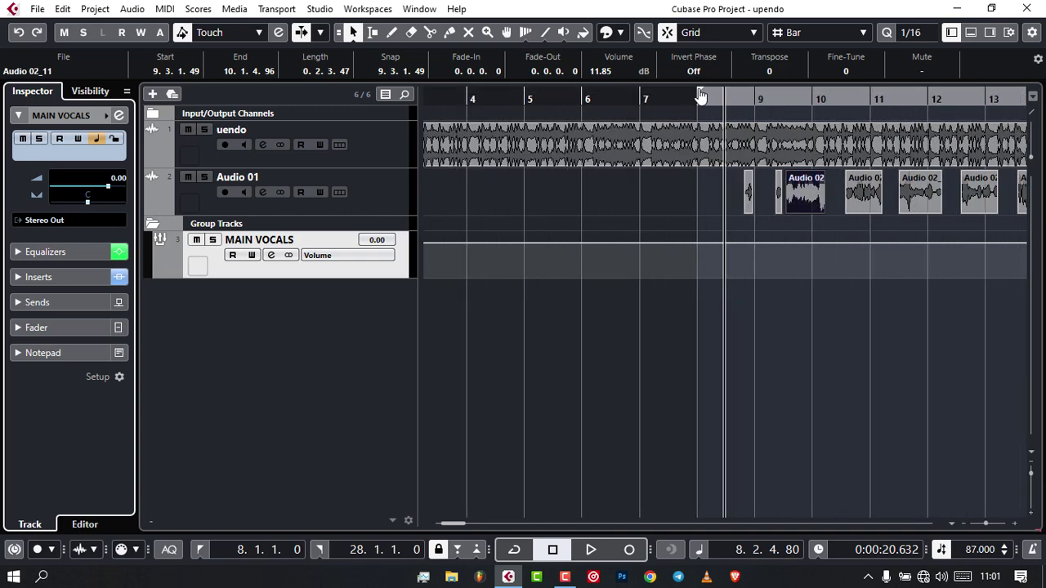
scroll(355, 95, left, 3)
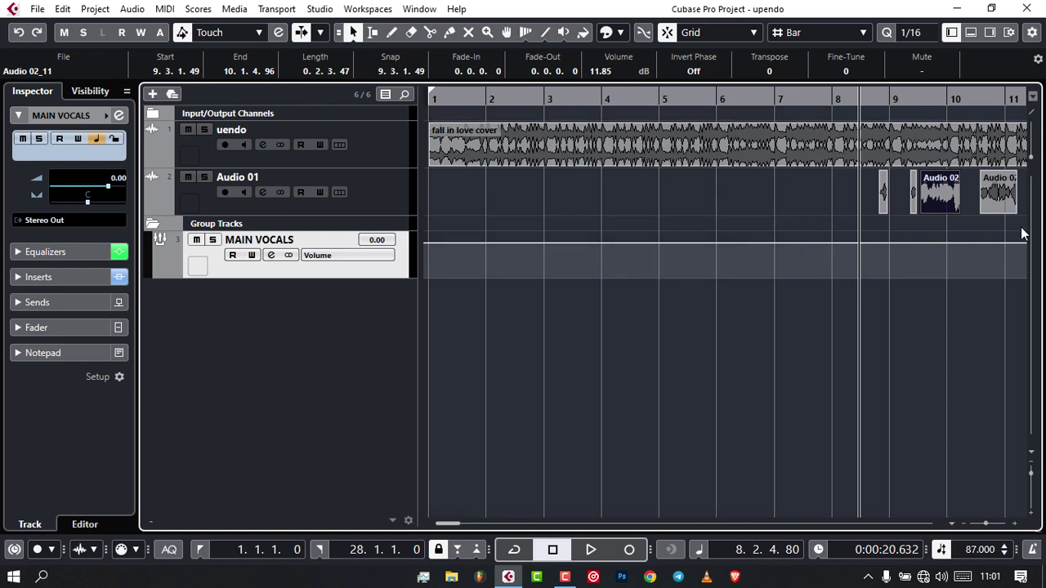
key(Home)
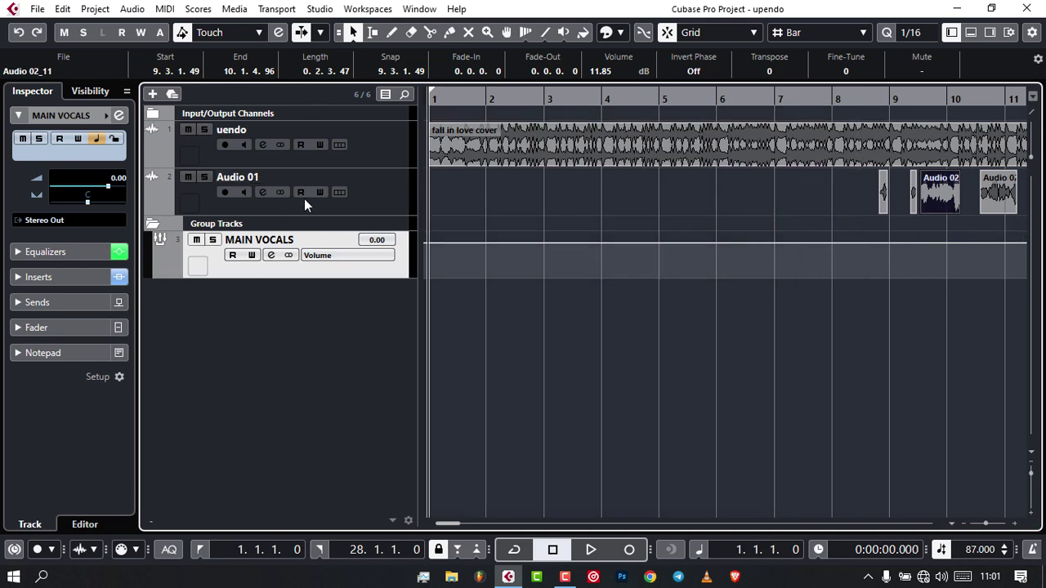
click(375, 207)
click(375, 256)
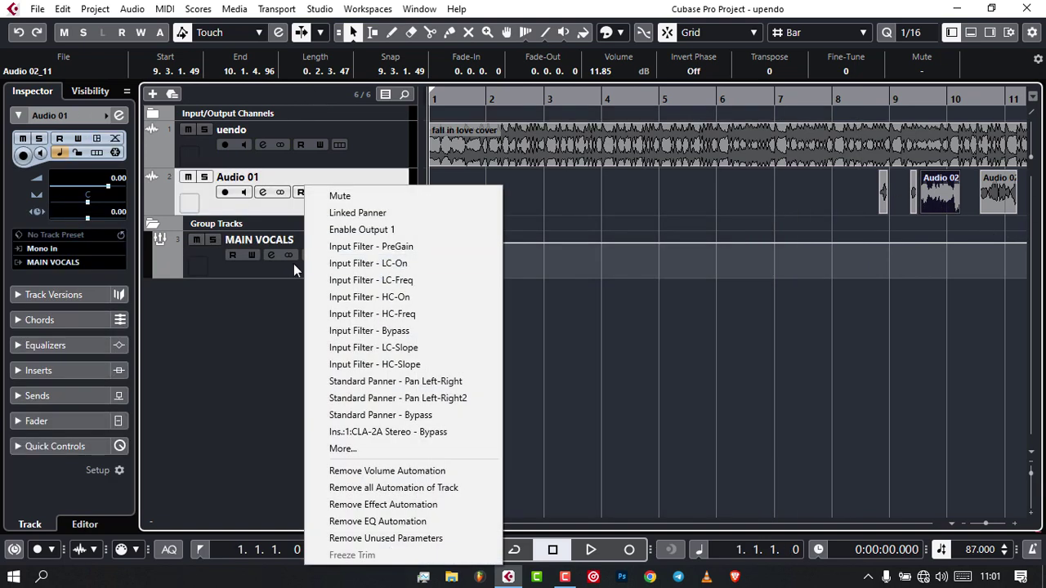
click(293, 264)
click(292, 263)
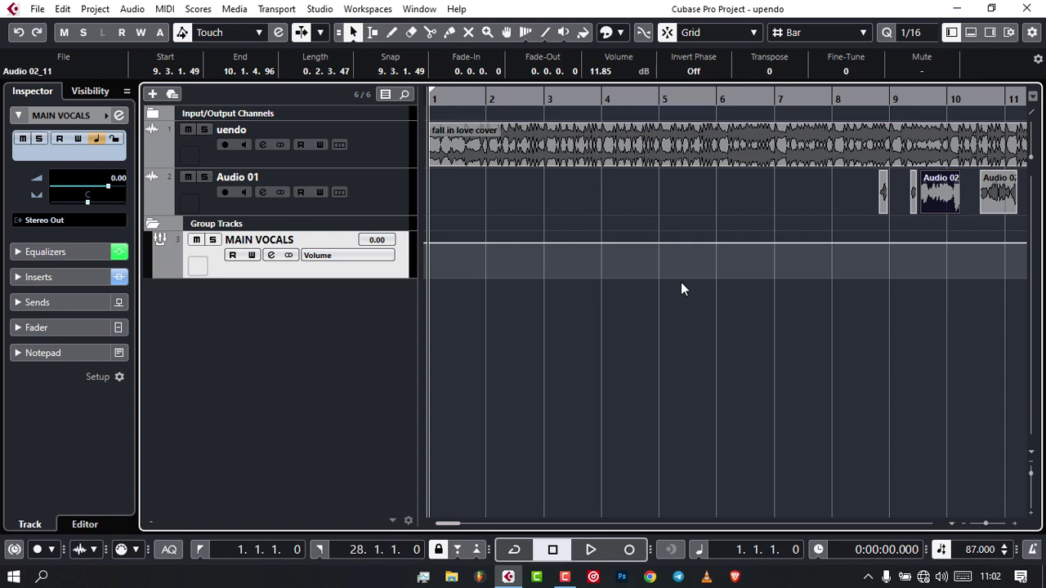
Play the song from the start and reduce the selected Audio 02_11 clip's volume to 10.95 dB, with auto-scroll re-enabled
key(space)
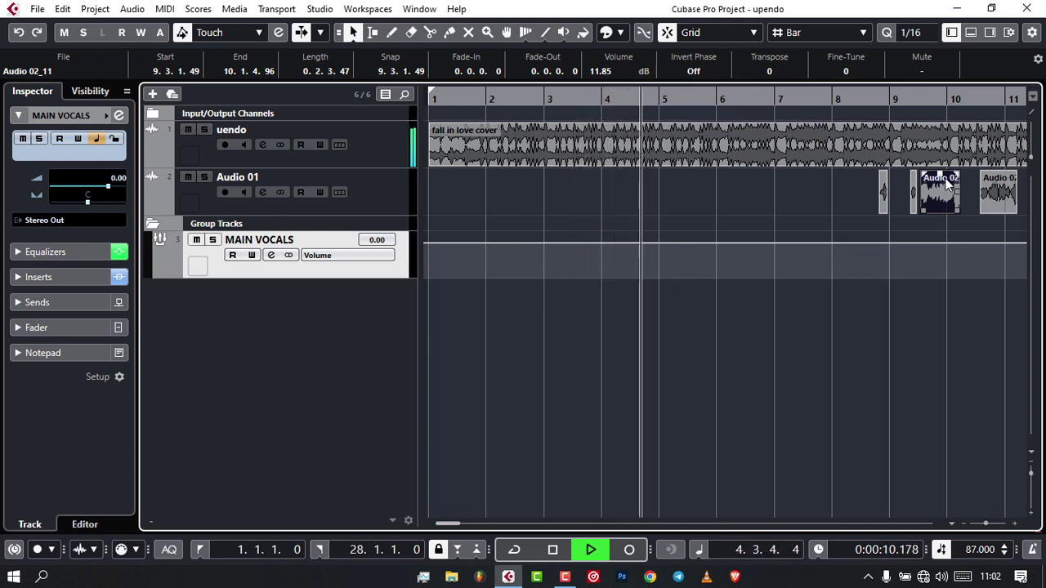
drag(940, 174, 999, 191)
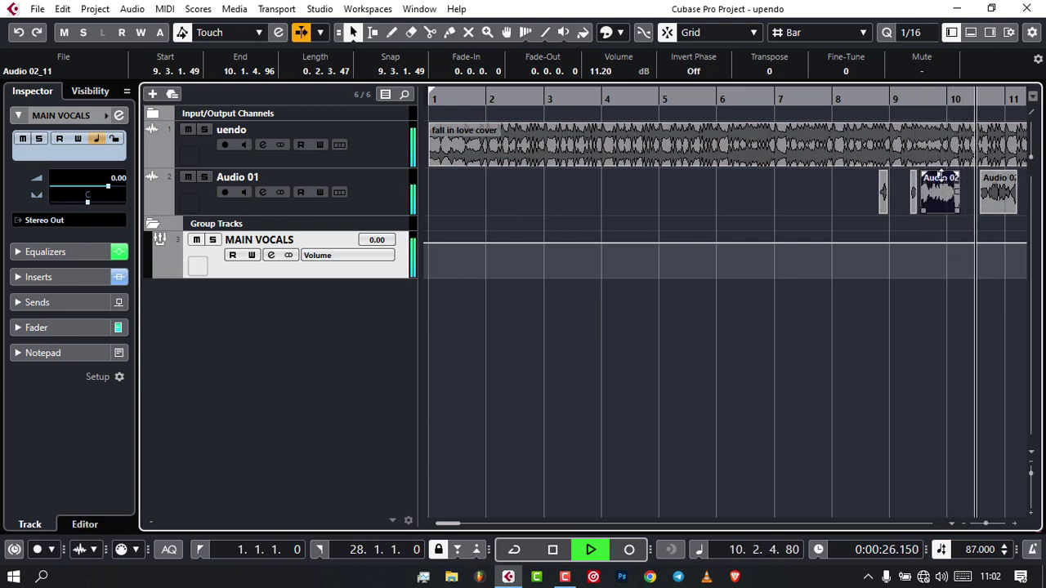
drag(939, 174, 940, 178)
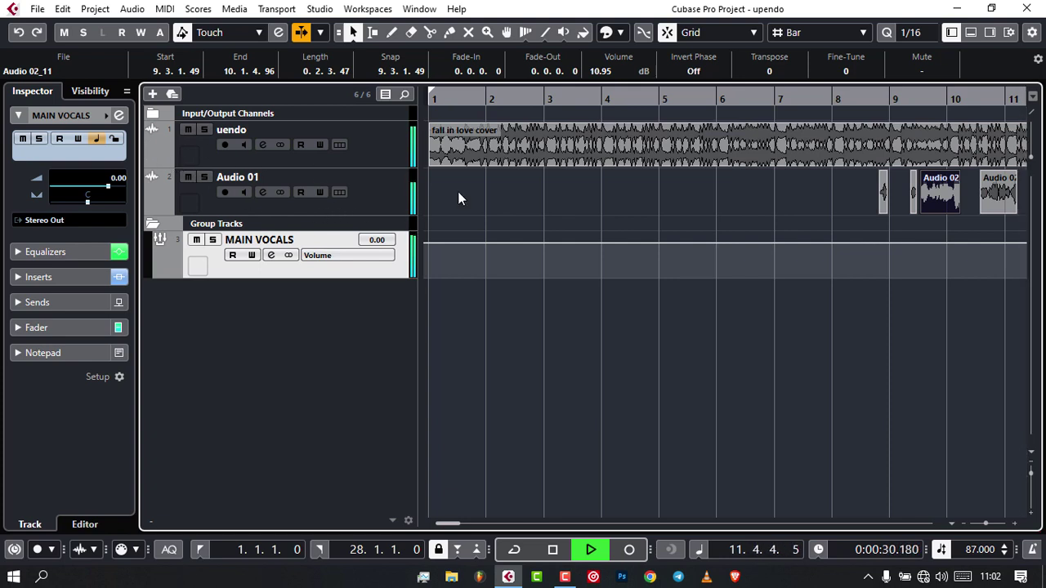
click(307, 38)
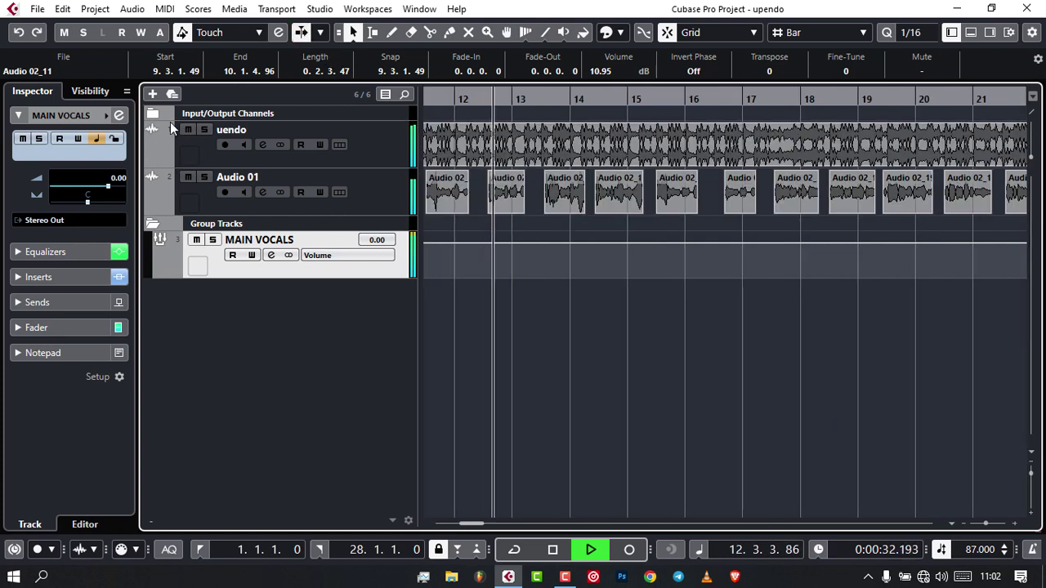
Reduce the MAIN VOCALS EQ's HMF band to 5.1 dB at 3094 Hz and HI band to 5.7 dB, and check the CLA-2A compression during playback
click(118, 116)
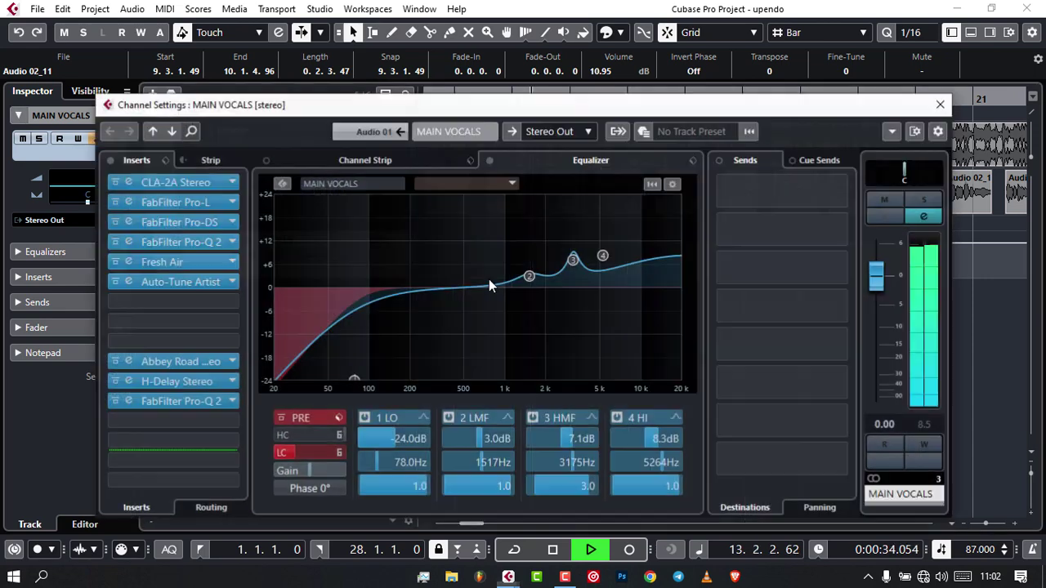
drag(573, 260, 605, 273)
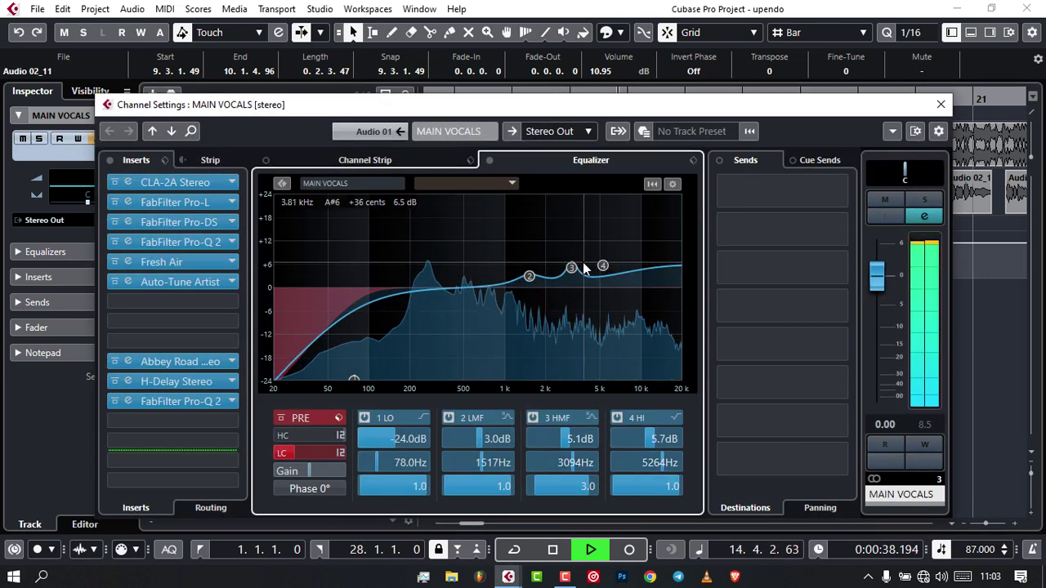
click(193, 188)
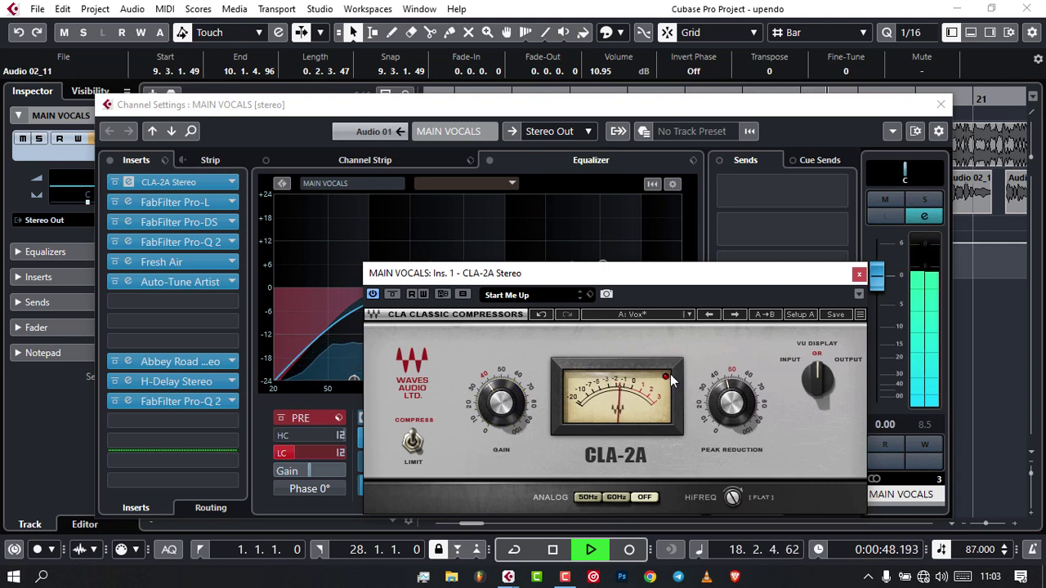
click(859, 274)
click(940, 105)
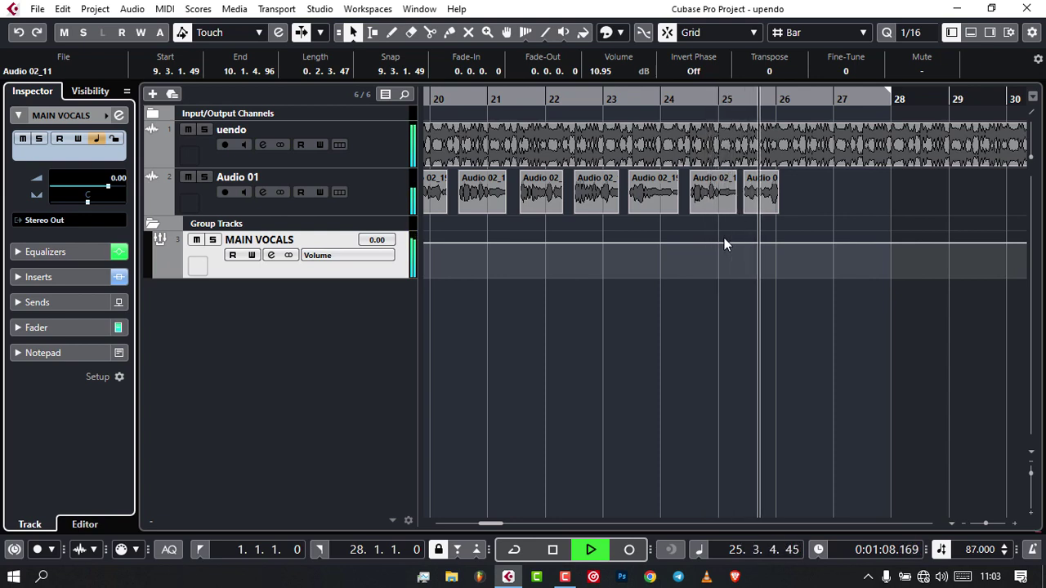
key(space)
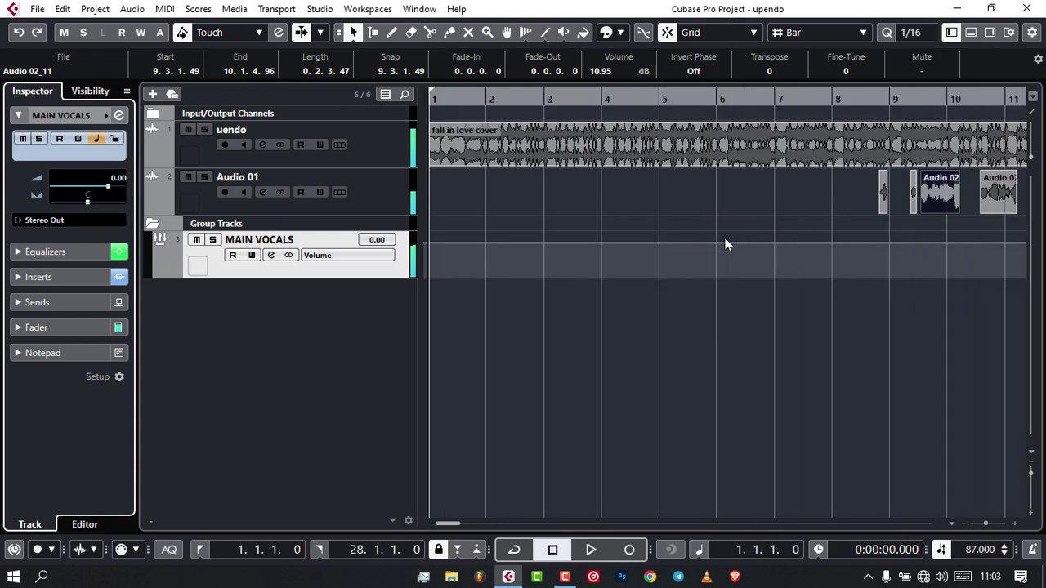